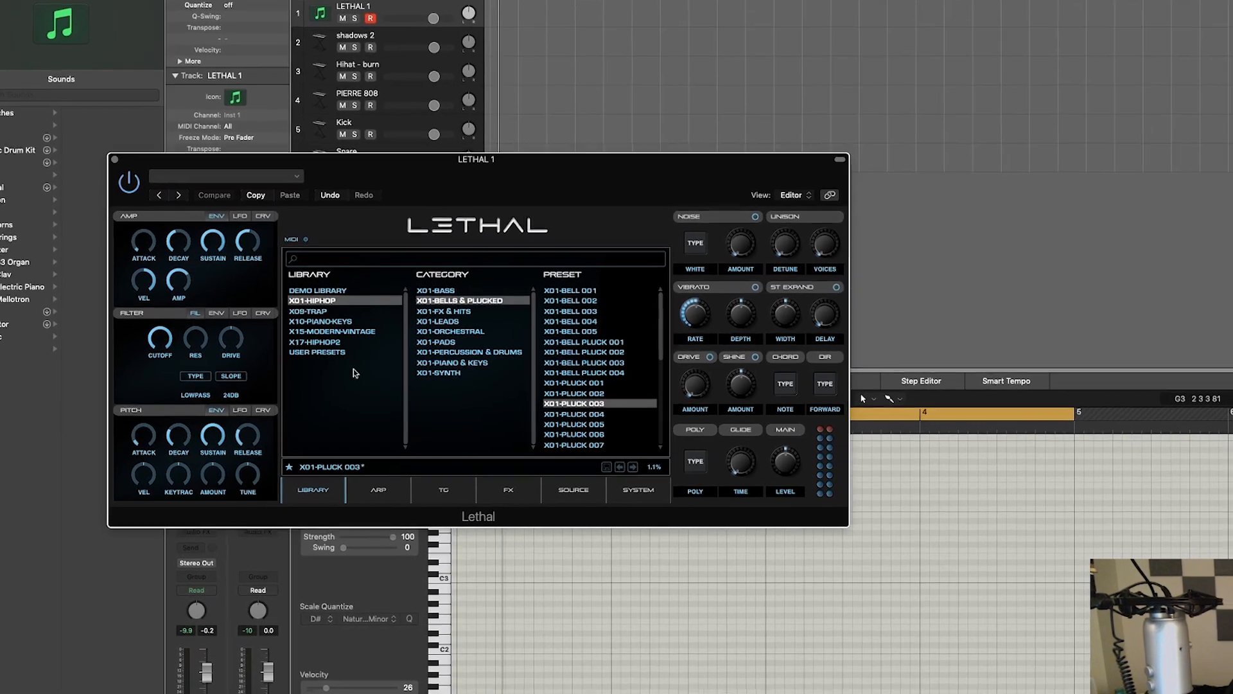
# Step: Audition the bell, bell pluck and hit presets among the Favourites in User Presets, and load X01-PLUCK 003
pyautogui.click(302, 353)
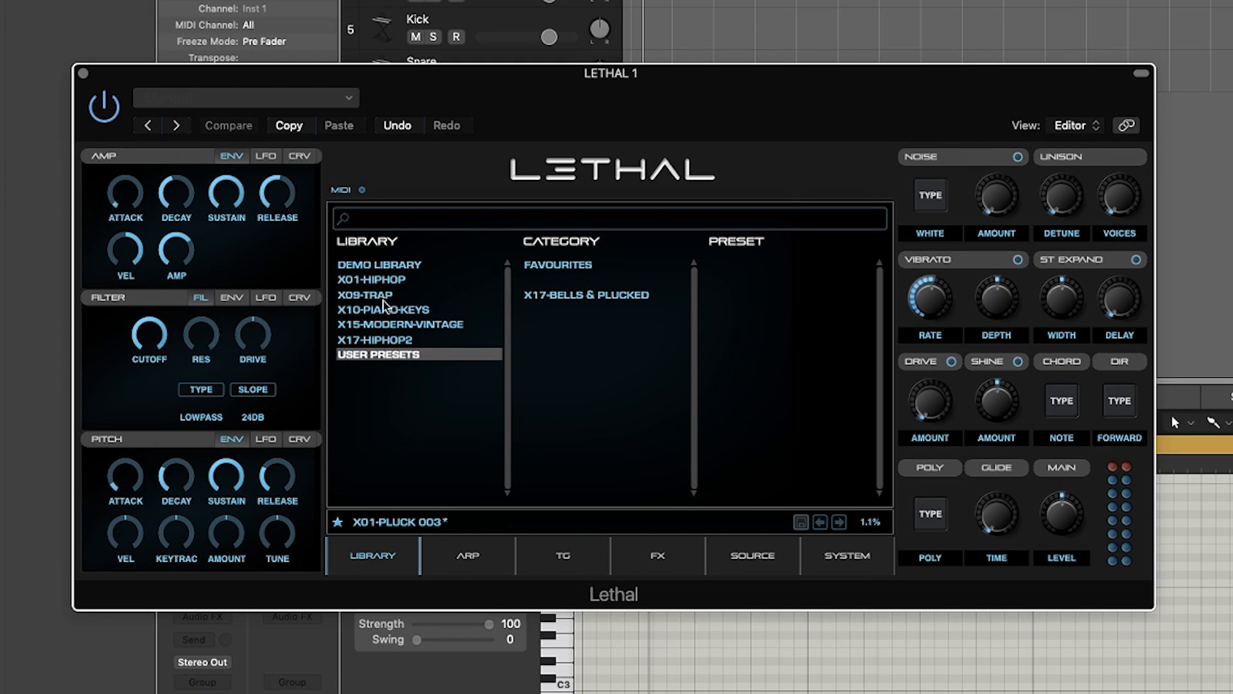
pyautogui.click(556, 268)
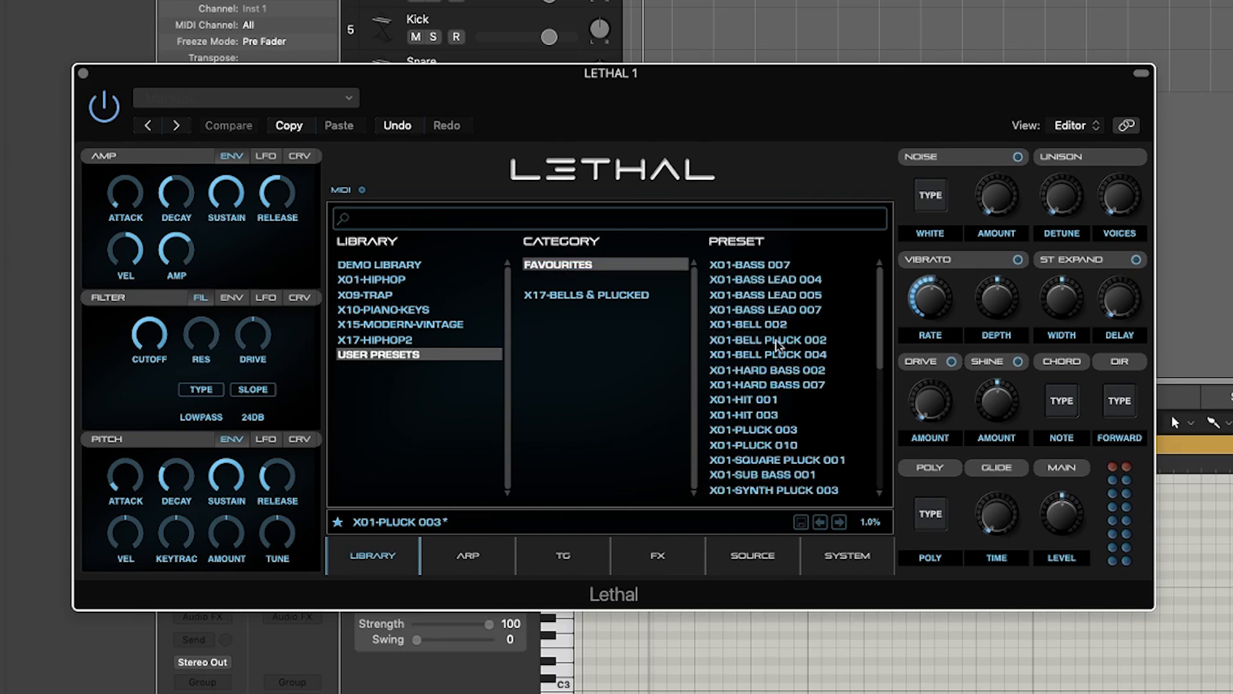
pyautogui.click(763, 325)
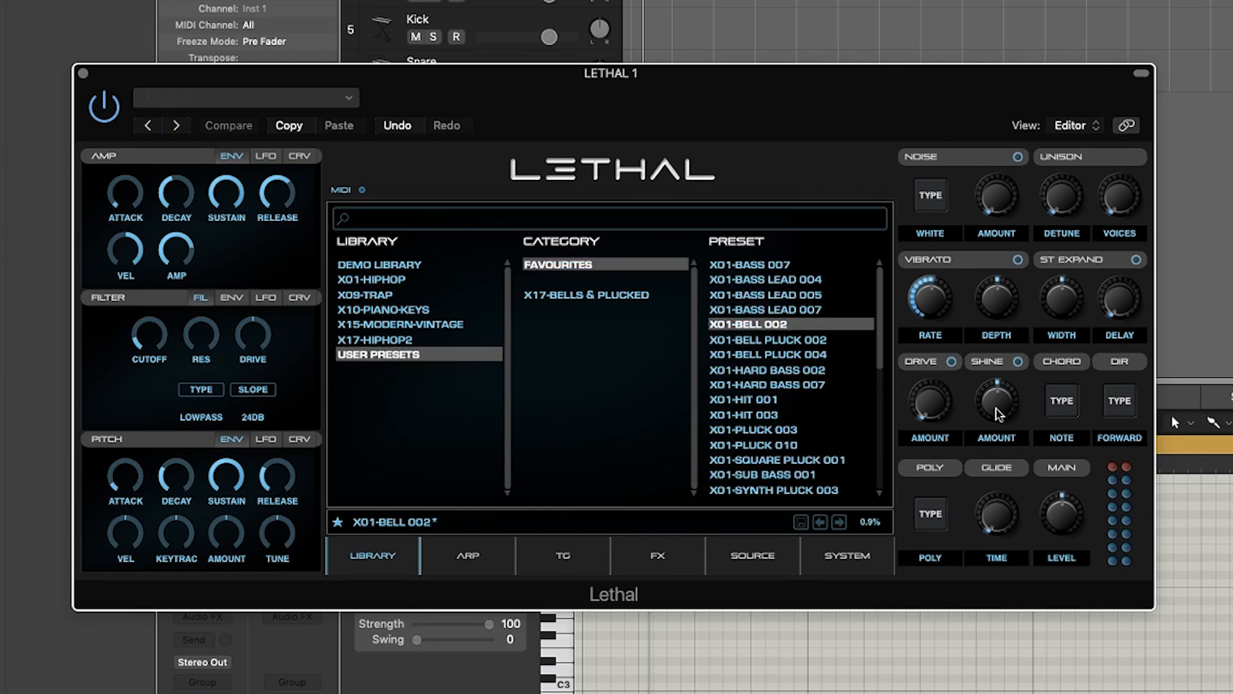
pyautogui.click(768, 341)
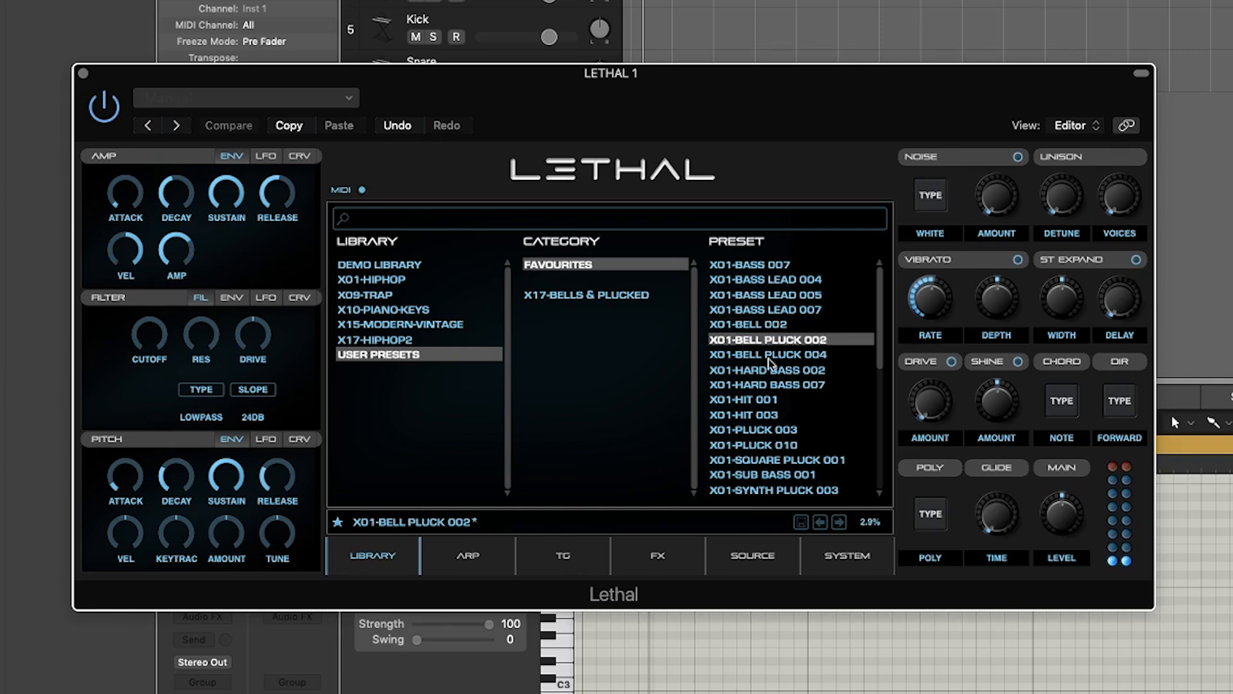
pyautogui.click(767, 355)
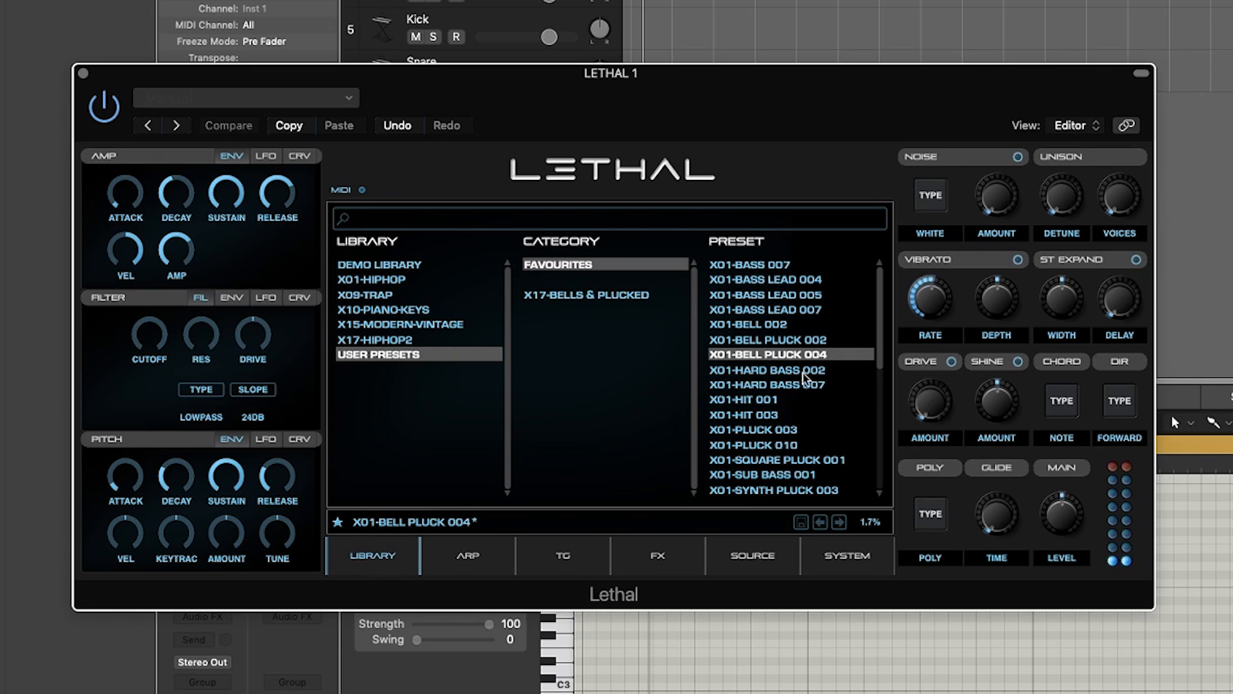
pyautogui.click(763, 400)
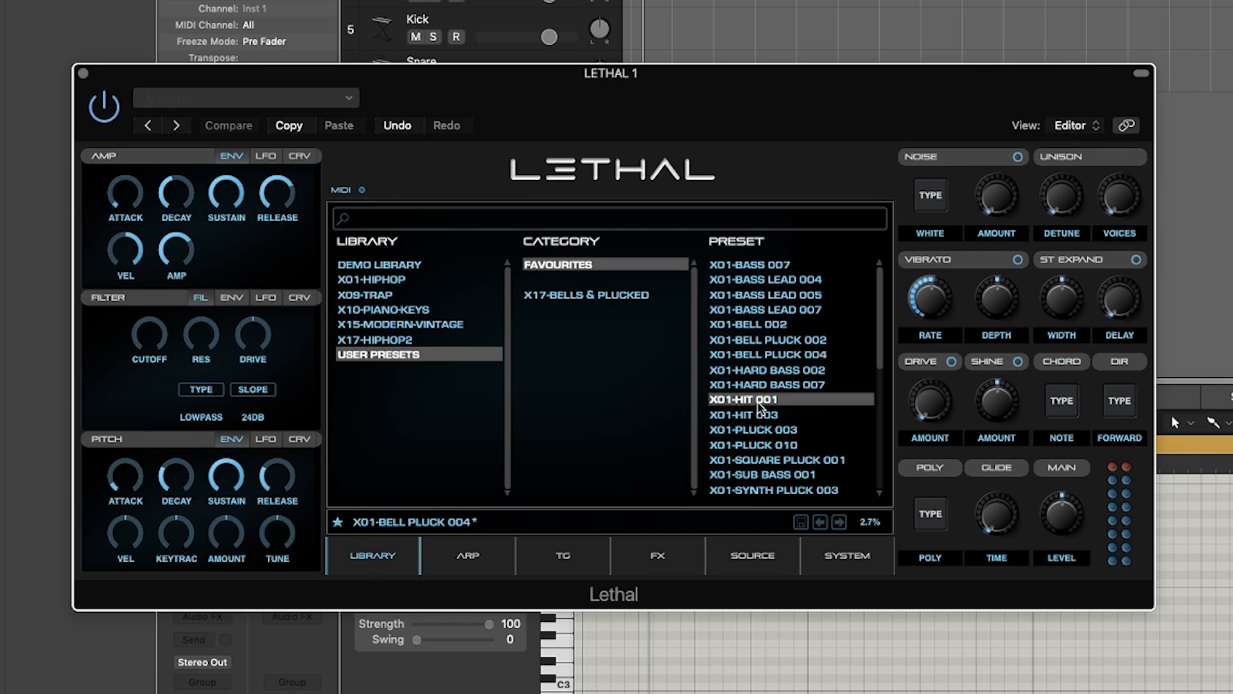
pyautogui.click(755, 434)
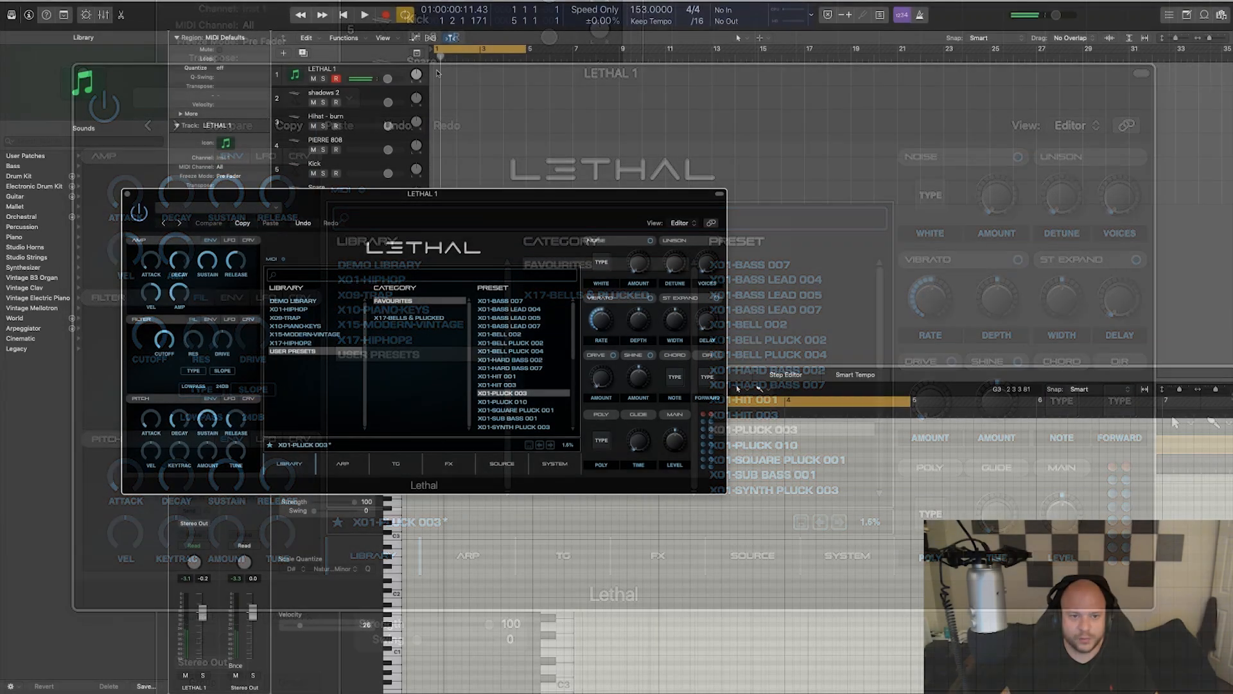
# Step: Create an empty MIDI region on the LETHAL 1 track at bar 1 and extend it to four bars
pyautogui.rightClick(446, 74)
pyautogui.click(483, 77)
pyautogui.moveTo(459, 80); pyautogui.dragTo(526, 80)
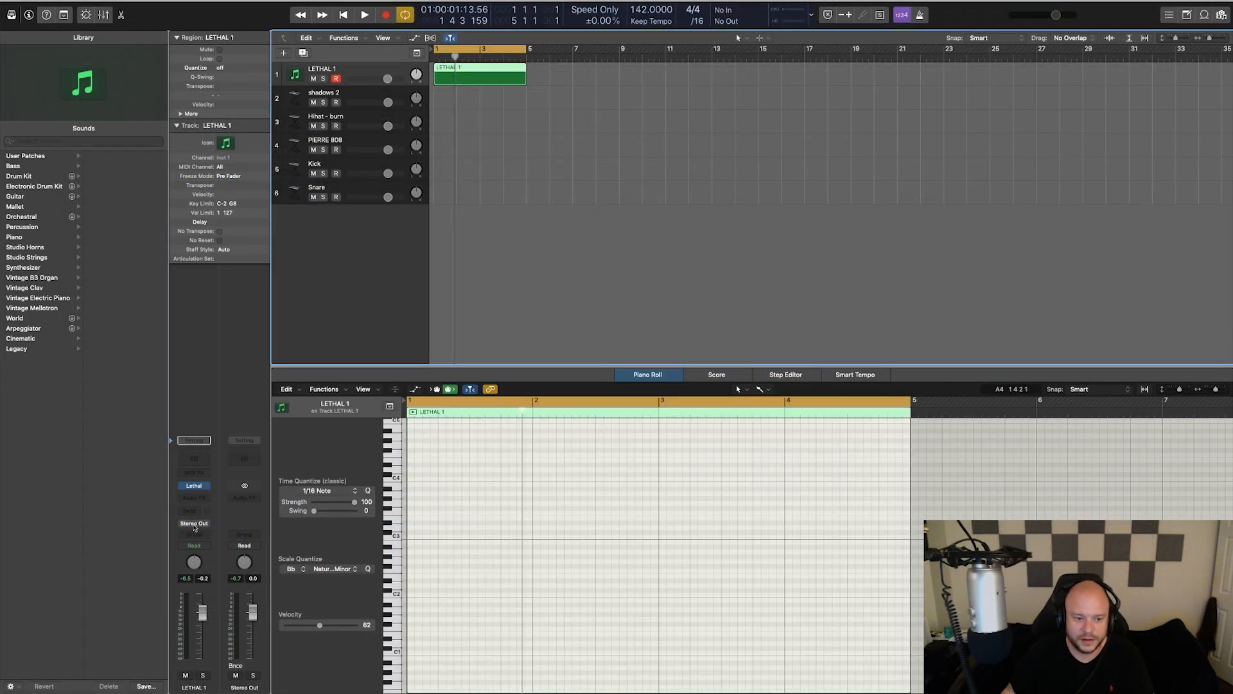
# Step: Set the Scale Quantize root note to D# for the region and audition a key on the piano roll keyboard
pyautogui.click(296, 569)
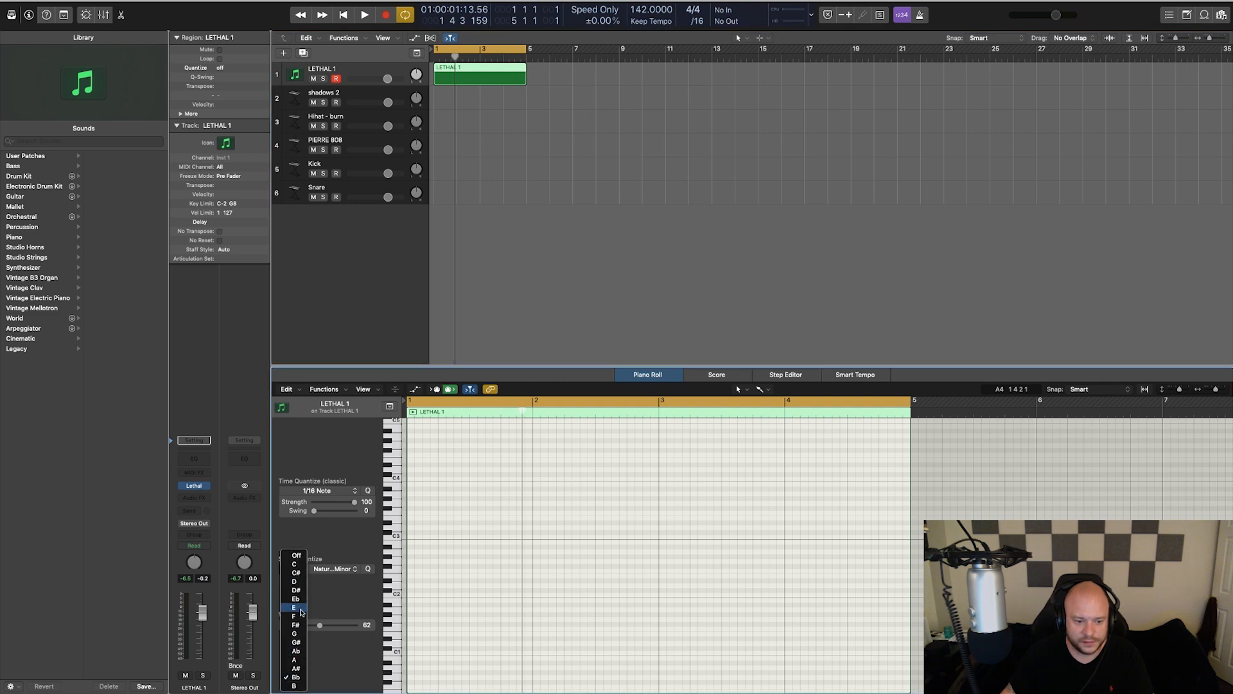
pyautogui.click(300, 591)
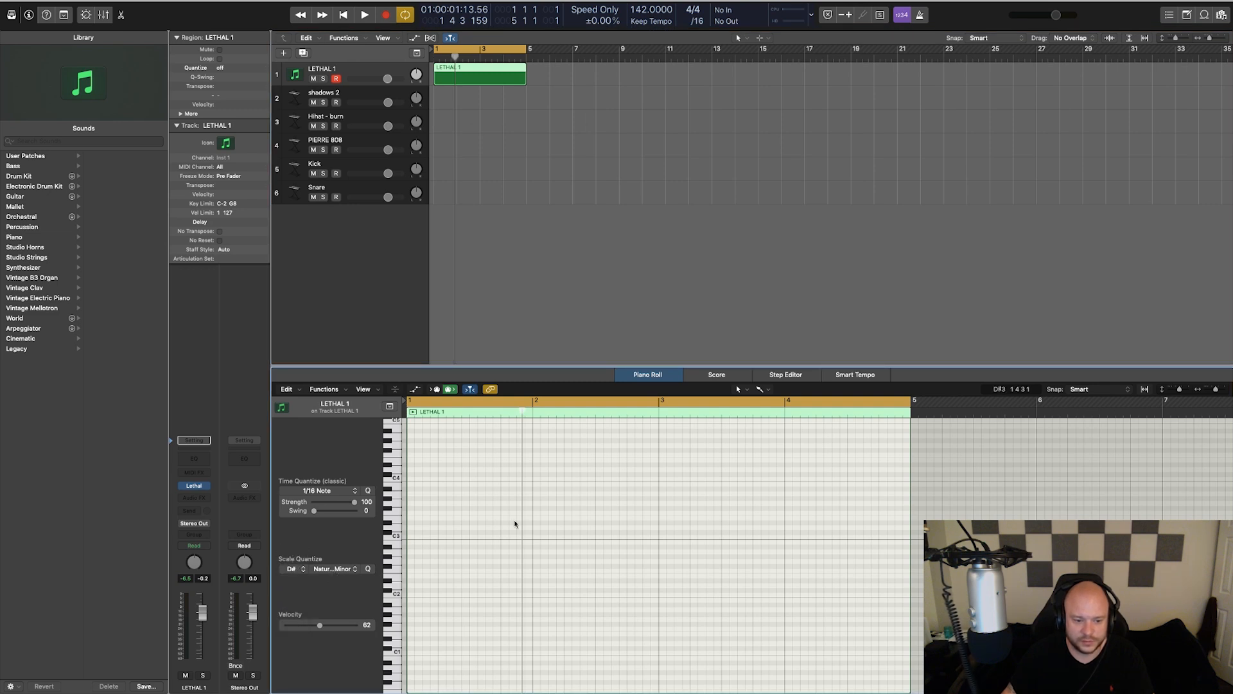
pyautogui.click(391, 523)
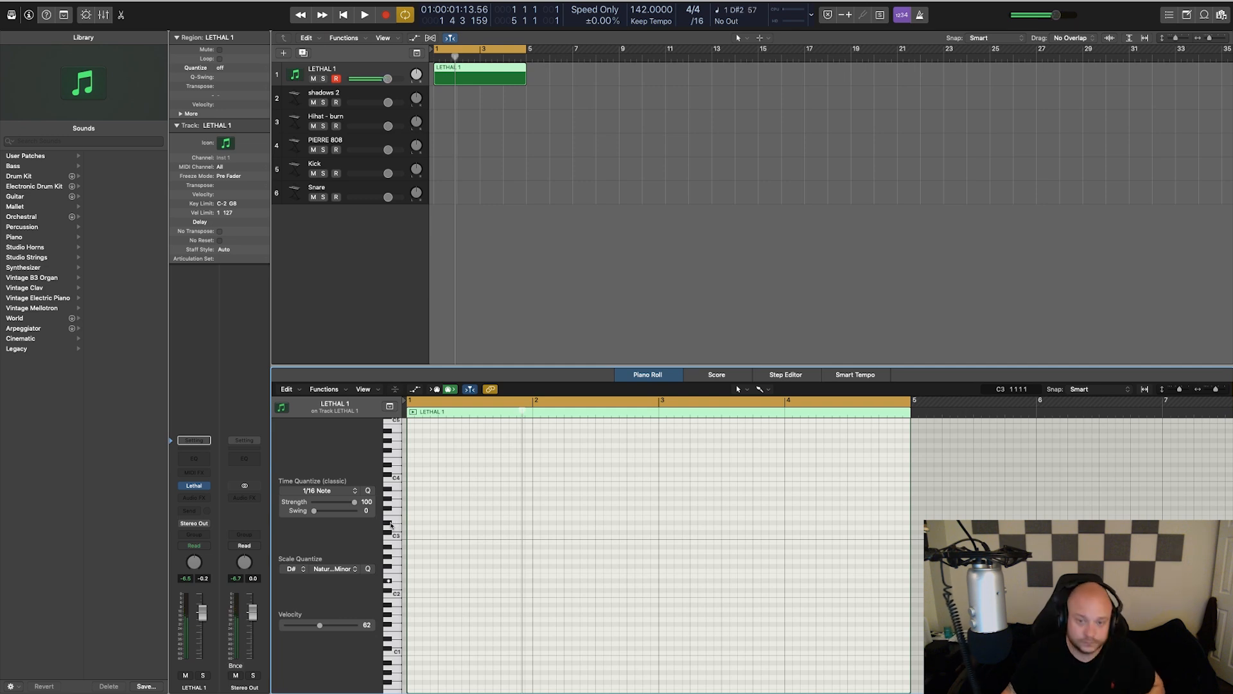
# Step: Draw a D#2, F#2 and A#2 chord at the start of bar 1, lengthen it to about an eighth note and play it
pyautogui.keyDown('super'); pyautogui.click(412, 580); pyautogui.keyUp('super')
pyautogui.keyDown('super'); pyautogui.click(412, 566); pyautogui.keyUp('super')
pyautogui.keyDown('super'); pyautogui.click(414, 546); pyautogui.keyUp('super')
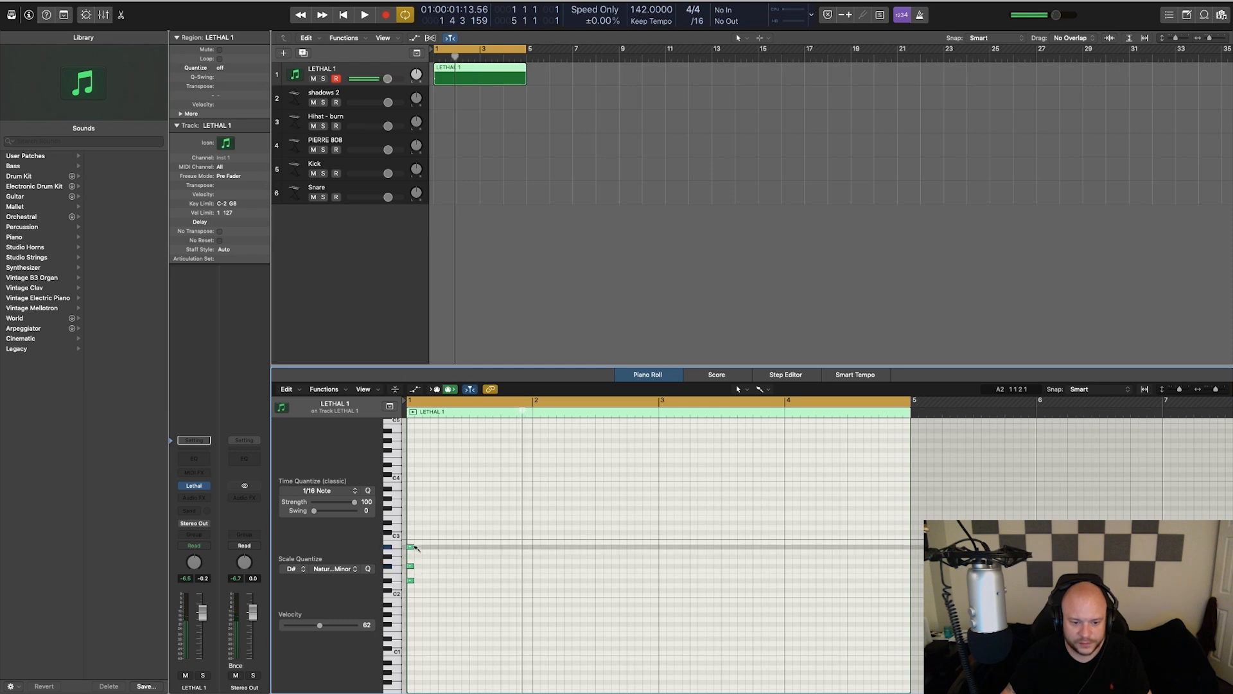
pyautogui.moveTo(440, 531); pyautogui.dragTo(422, 581)
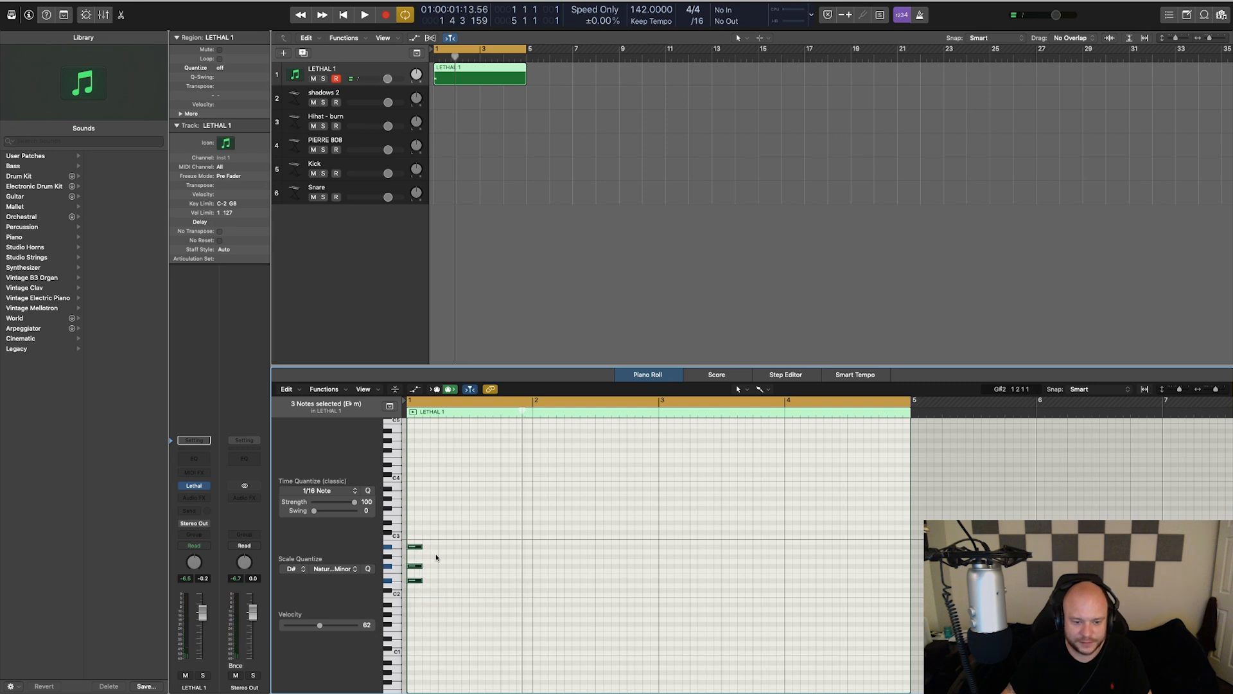
pyautogui.press('space')
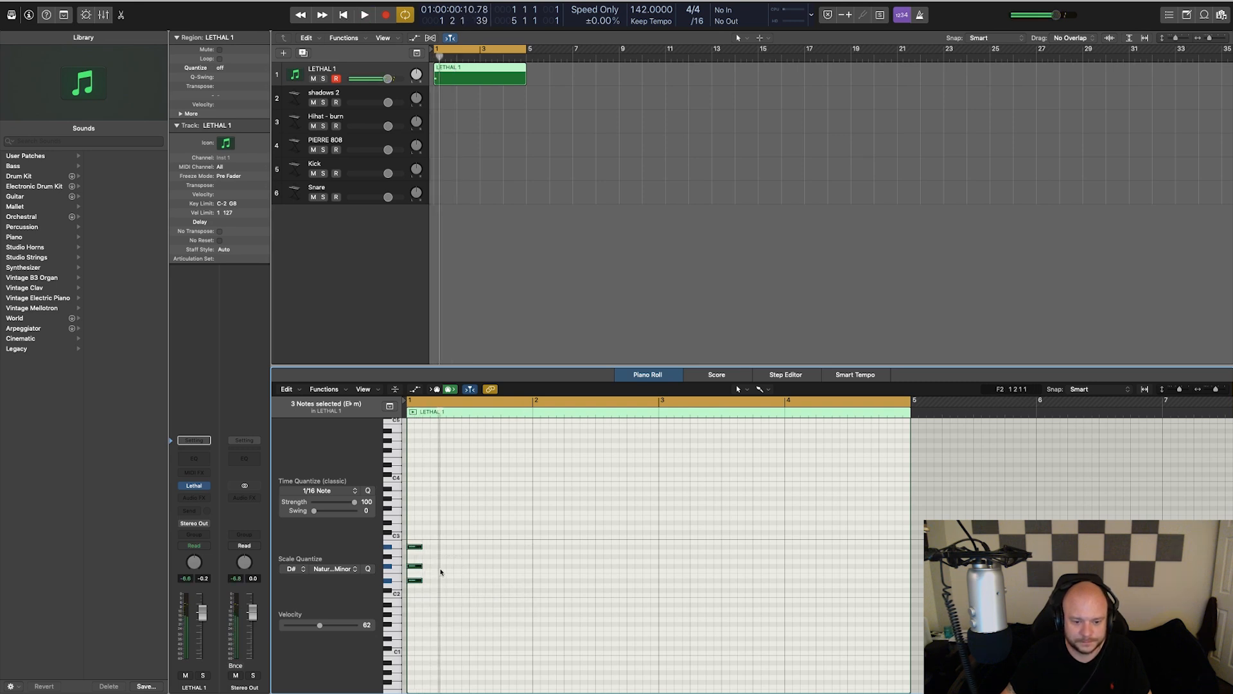
pyautogui.press('space')
pyautogui.press('space')
# Step: Transpose the whole bar 1 chord down one octave and play it back
pyautogui.moveTo(449, 524); pyautogui.dragTo(414, 614)
pyautogui.hotkey('alt', 'shift', 'Down')
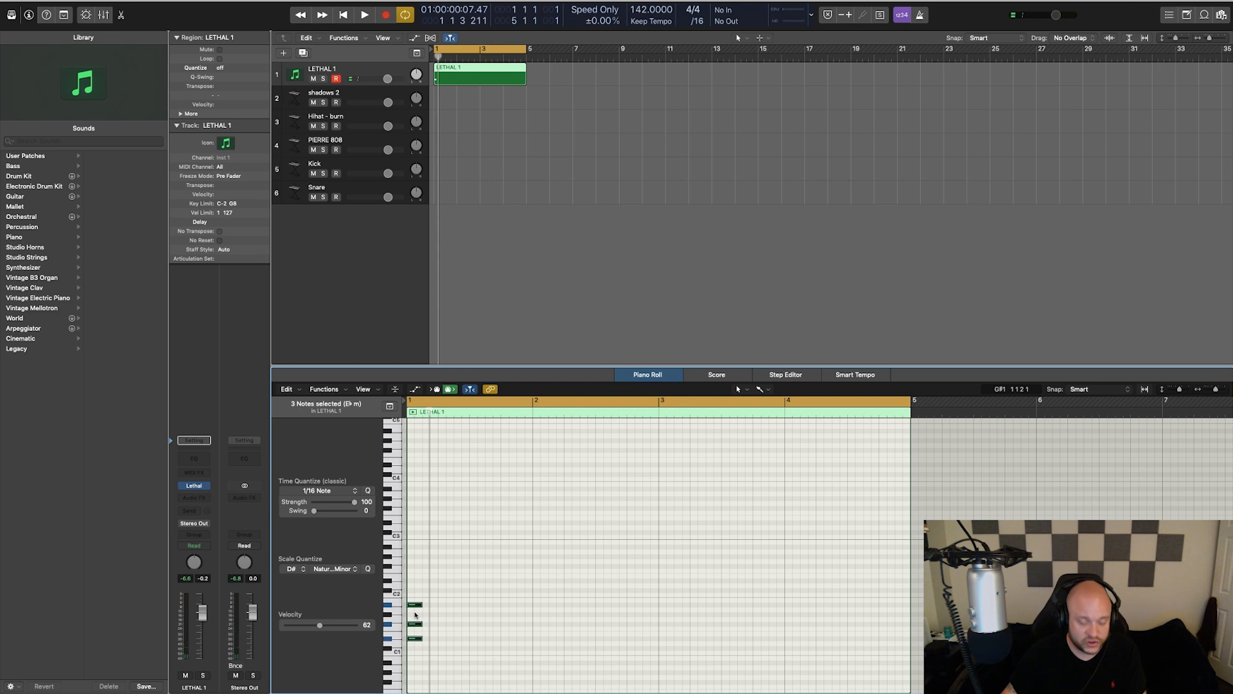
pyautogui.press('space')
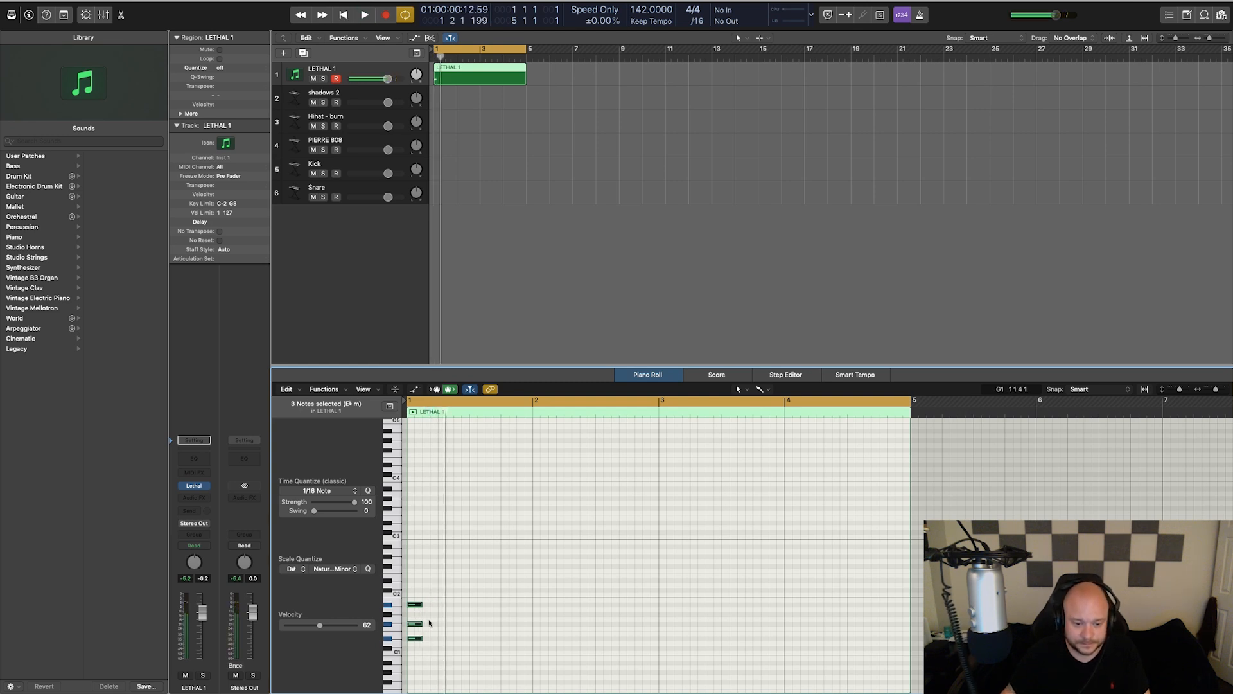
# Step: Add a B1 note on beat 2 and an A#1 note on beat 3 of bar 1, and play the phrase
pyautogui.click(442, 602)
pyautogui.click(441, 604)
pyautogui.click(442, 599)
pyautogui.click(466, 623)
pyautogui.moveTo(470, 609); pyautogui.dragTo(473, 610)
pyautogui.click(473, 604)
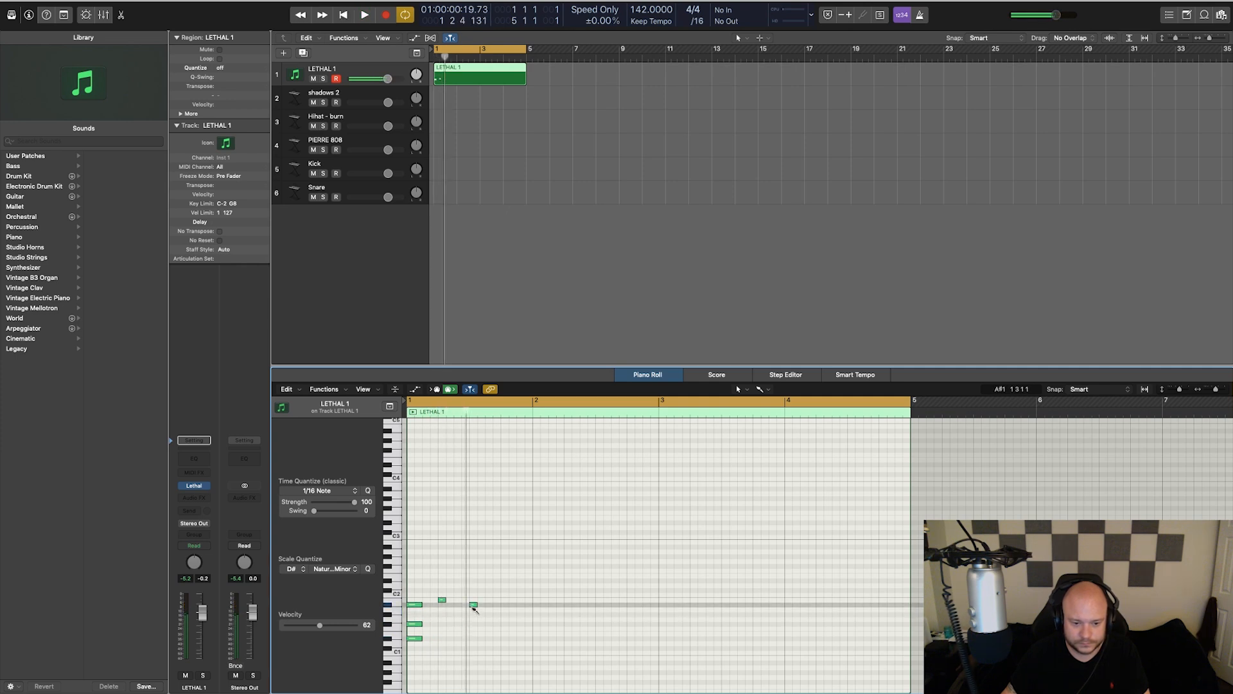
pyautogui.press('space')
pyautogui.press('space')
# Step: Lower the beat 3 note of bar 1 to G#1, add an F1 note on beat 4 and play the phrase
pyautogui.click(473, 604)
pyautogui.moveTo(474, 604); pyautogui.dragTo(475, 615)
pyautogui.click(498, 614)
pyautogui.press('space')
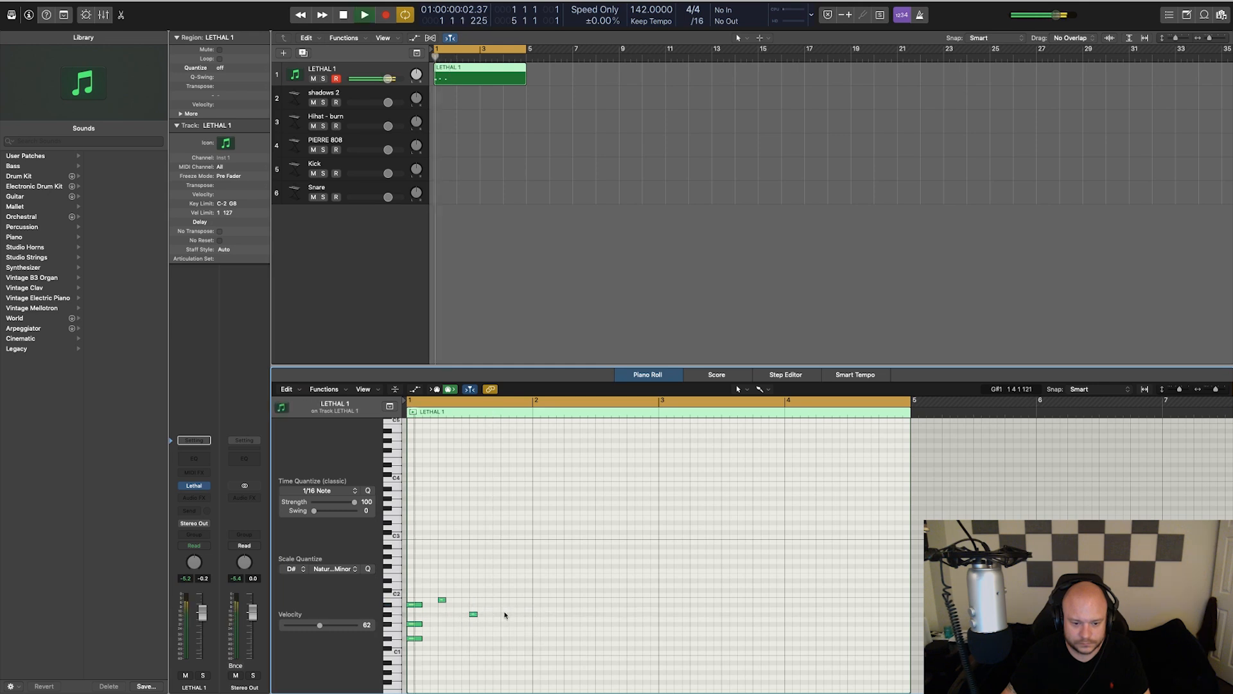
pyautogui.hscroll(2, 511, 615)
pyautogui.press('space')
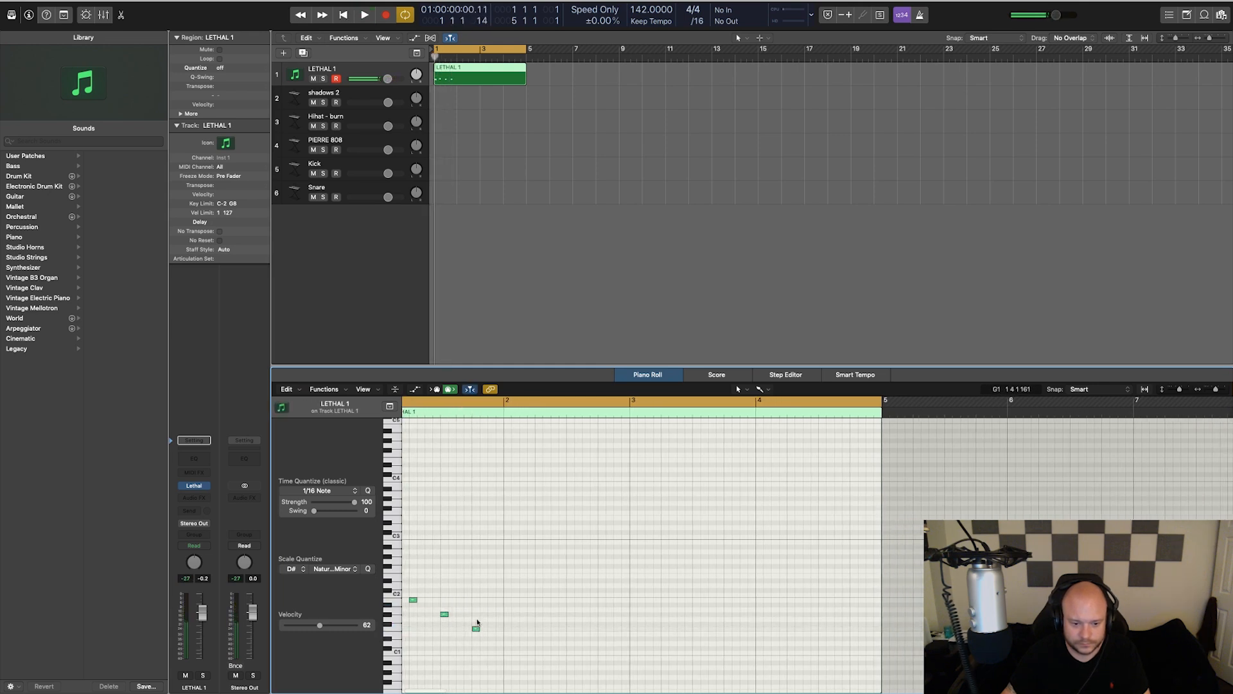
pyautogui.click(481, 631)
pyautogui.hscroll(-2, 481, 631)
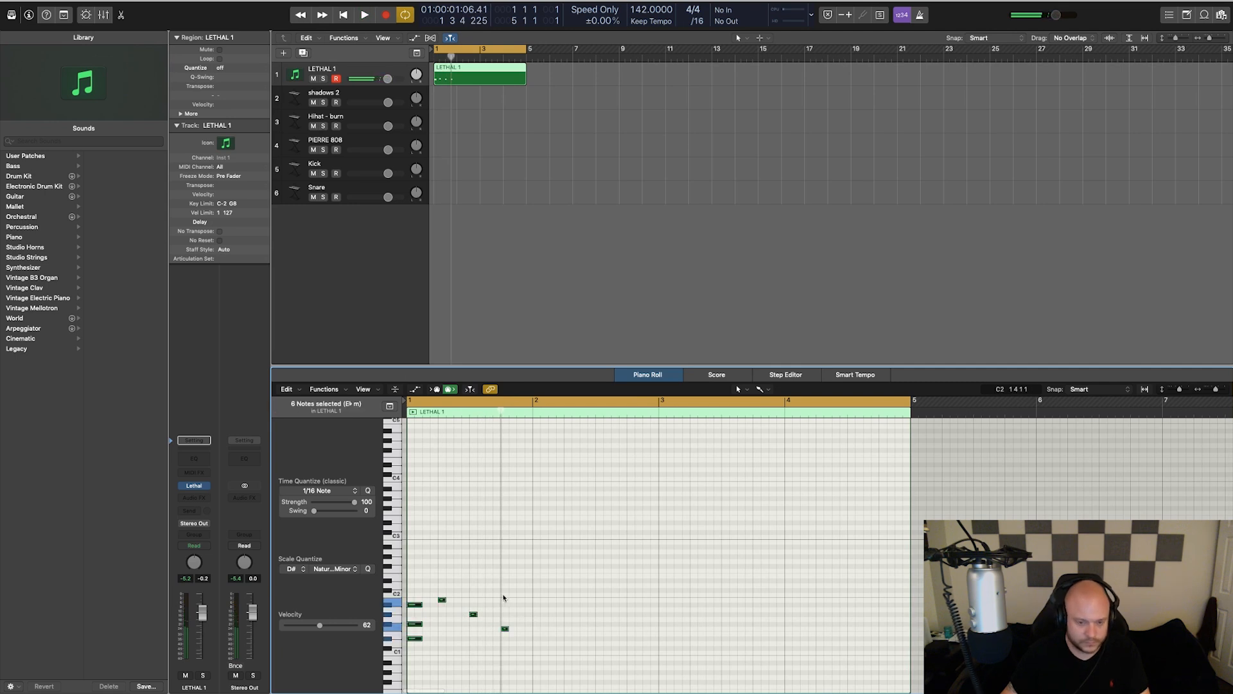
# Step: Transpose all notes in the region up one octave and play them back
pyautogui.press('super+a')
pyautogui.hotkey('alt', 'shift', 'Up')
pyautogui.press('space')
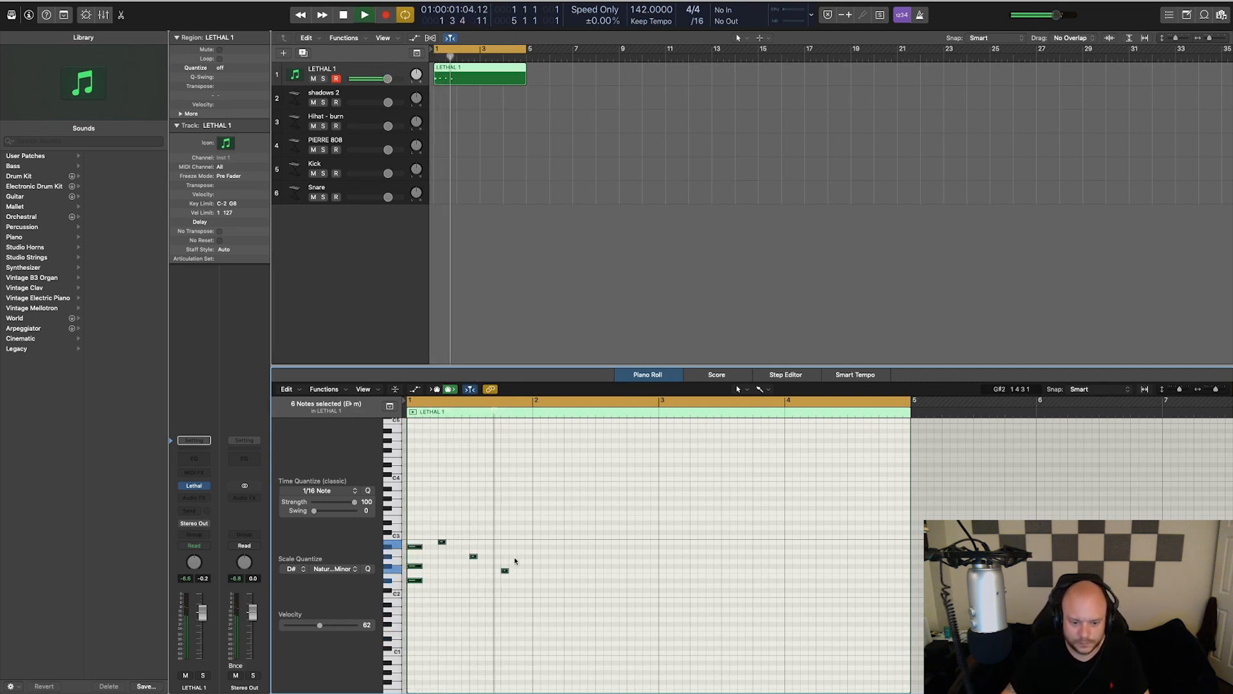
# Step: Draw a chord of F2, A#2 and D#3 at the start of bar 2 and play it back
pyautogui.click(538, 570)
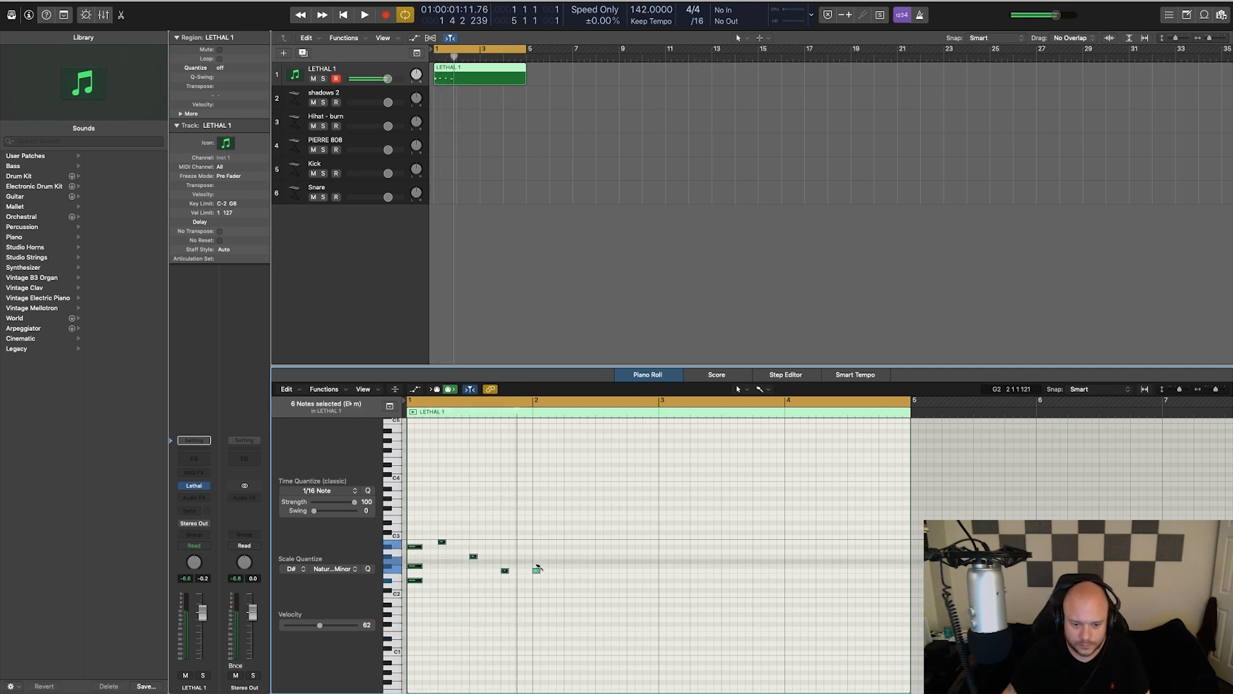
pyautogui.click(537, 546)
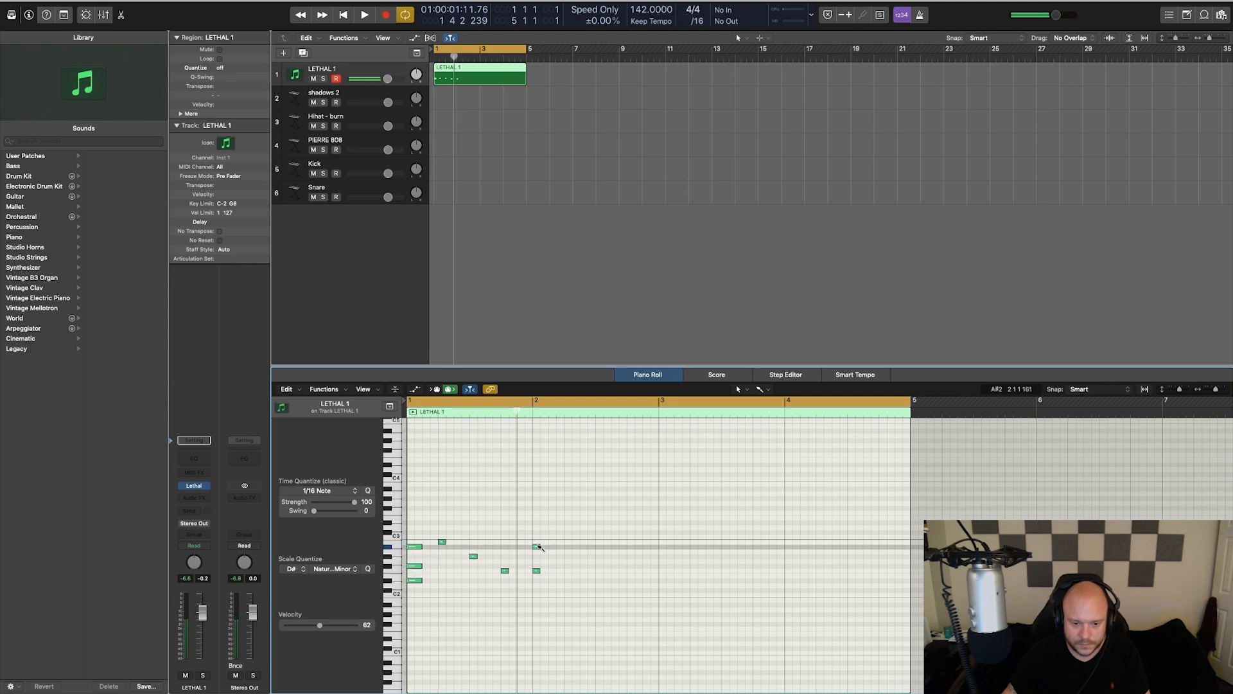
pyautogui.click(538, 542)
pyautogui.moveTo(538, 541); pyautogui.dragTo(537, 521)
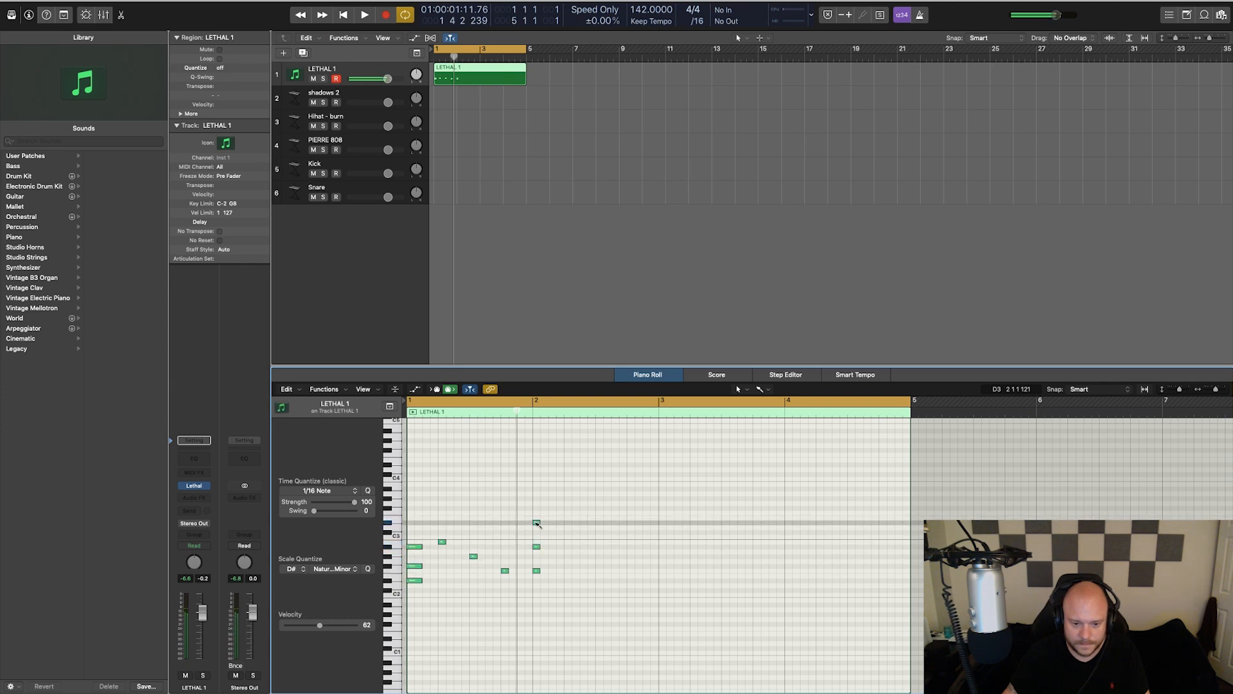
pyautogui.press('space')
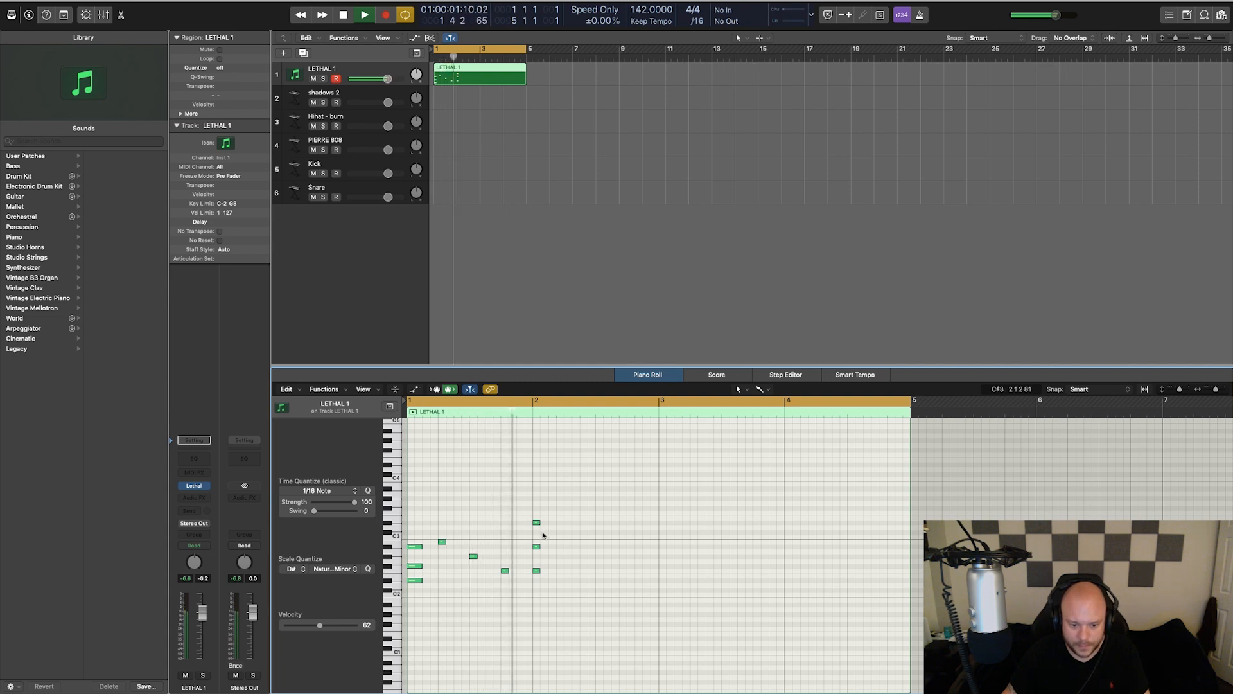
pyautogui.press('space')
# Step: Lower the middle note of the bar 2 chord to G#2 and play the phrase
pyautogui.moveTo(541, 548); pyautogui.dragTo(538, 557)
pyautogui.press('space')
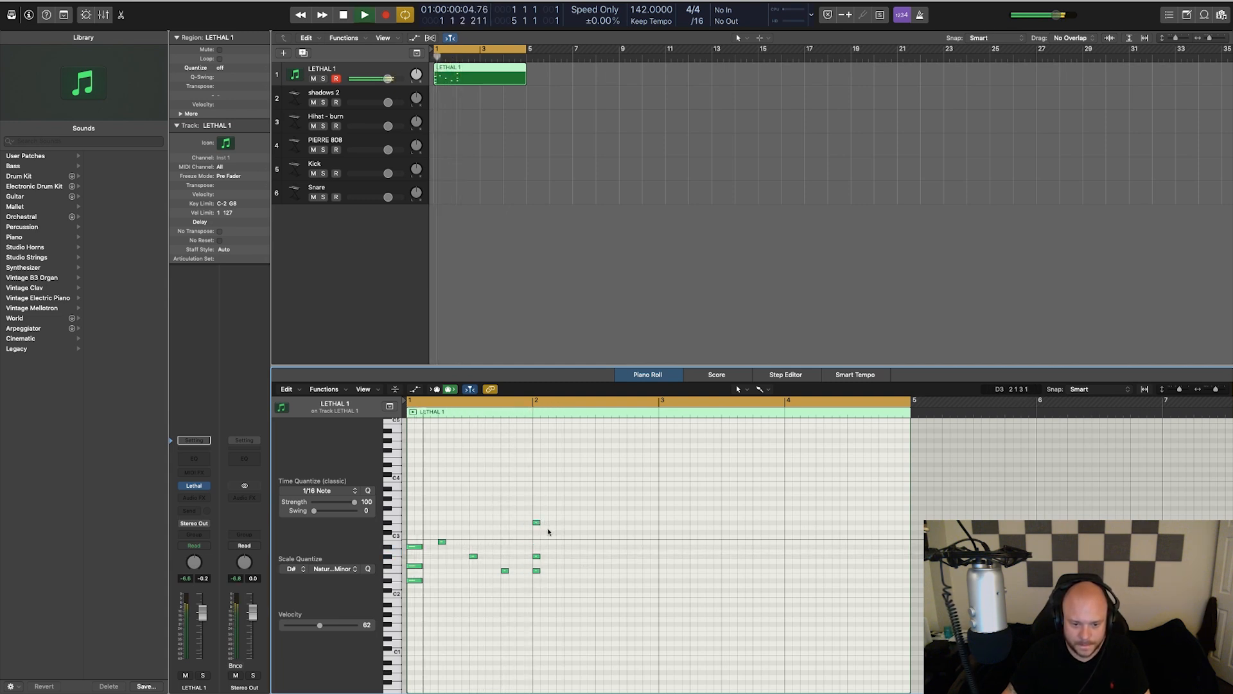
pyautogui.press('space')
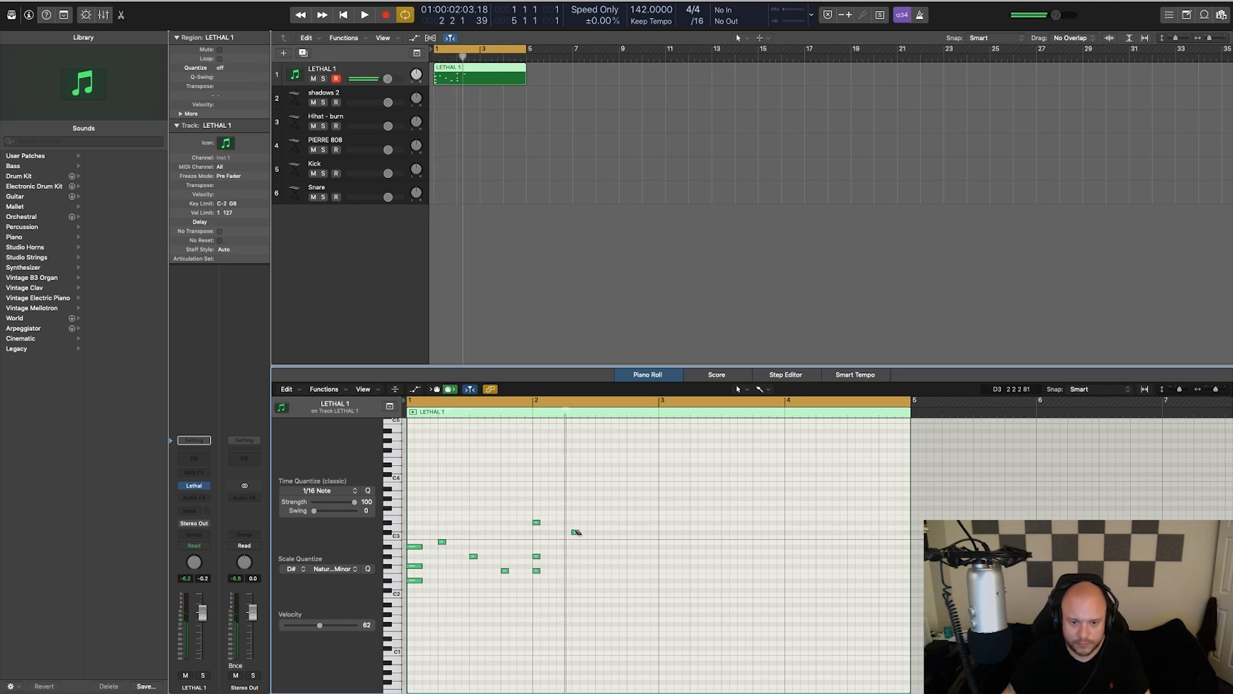
# Step: Add a B2 note on beat 2 of bar 2 and check it in playback
pyautogui.click(567, 546)
pyautogui.press('space')
pyautogui.moveTo(569, 546); pyautogui.dragTo(569, 541)
pyautogui.press('space')
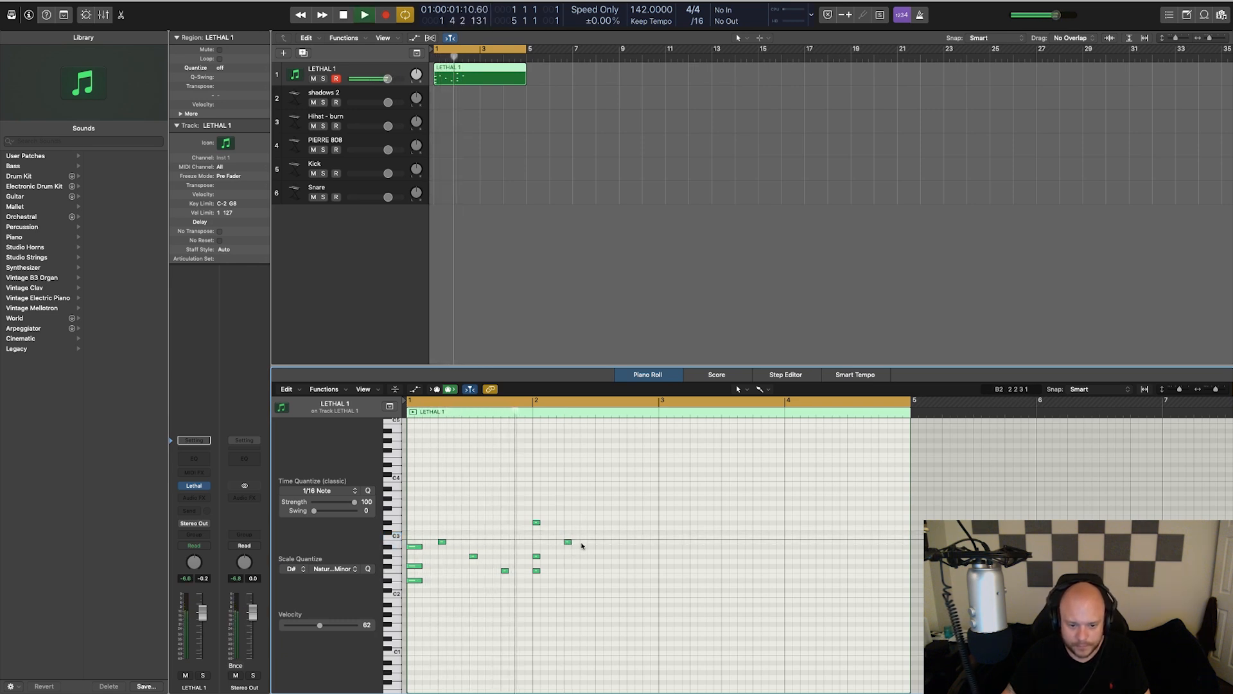
pyautogui.press('space')
# Step: Add an A#2 note on beat 3 and an F#2 note on beat 4 of bar 2
pyautogui.click(599, 555)
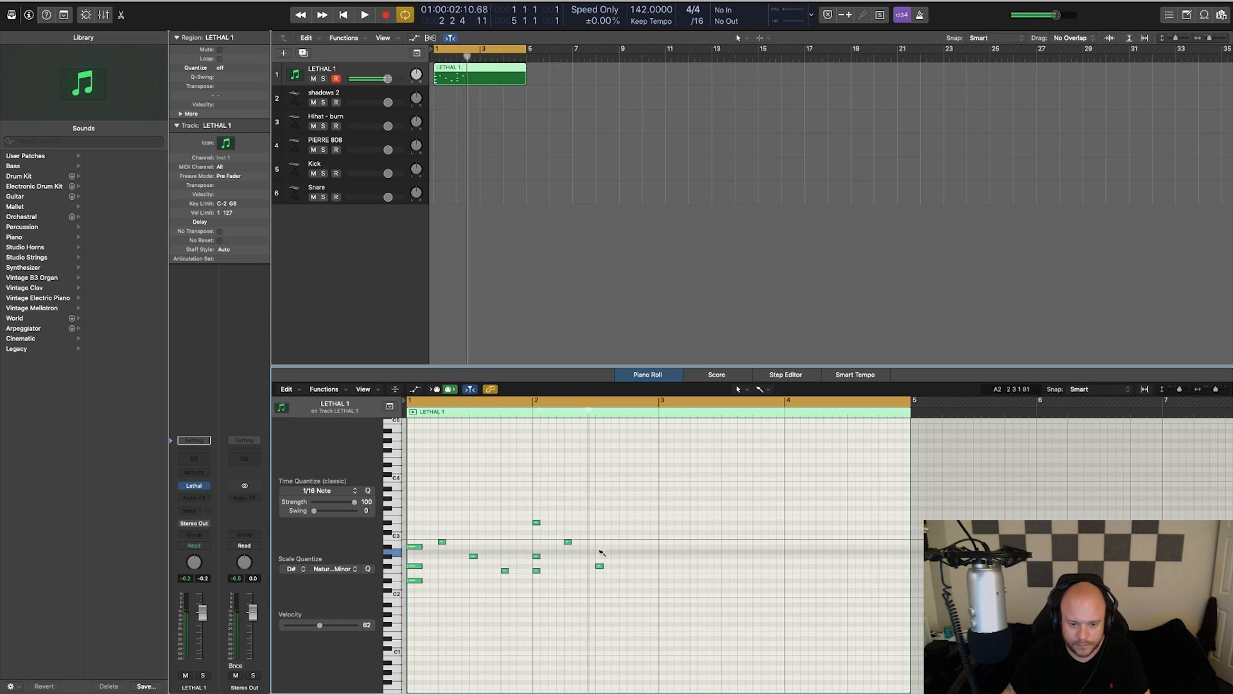
pyautogui.moveTo(601, 557); pyautogui.dragTo(600, 547)
pyautogui.press('space')
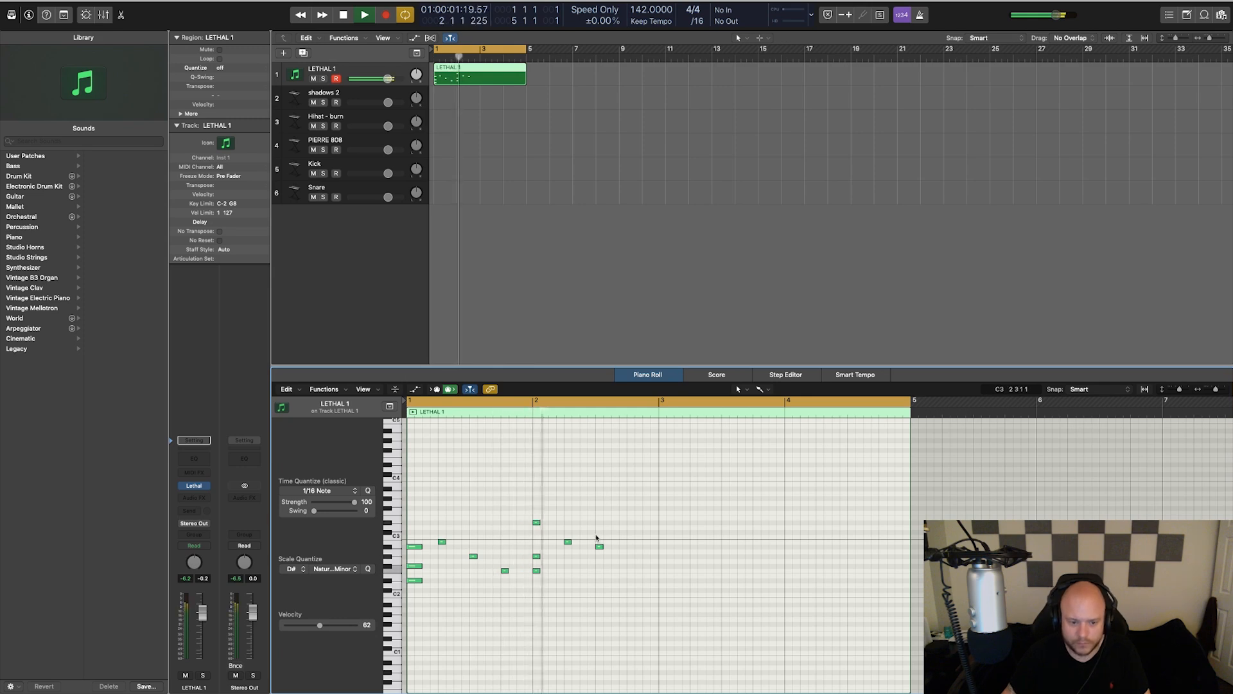
pyautogui.press('space')
pyautogui.click(630, 565)
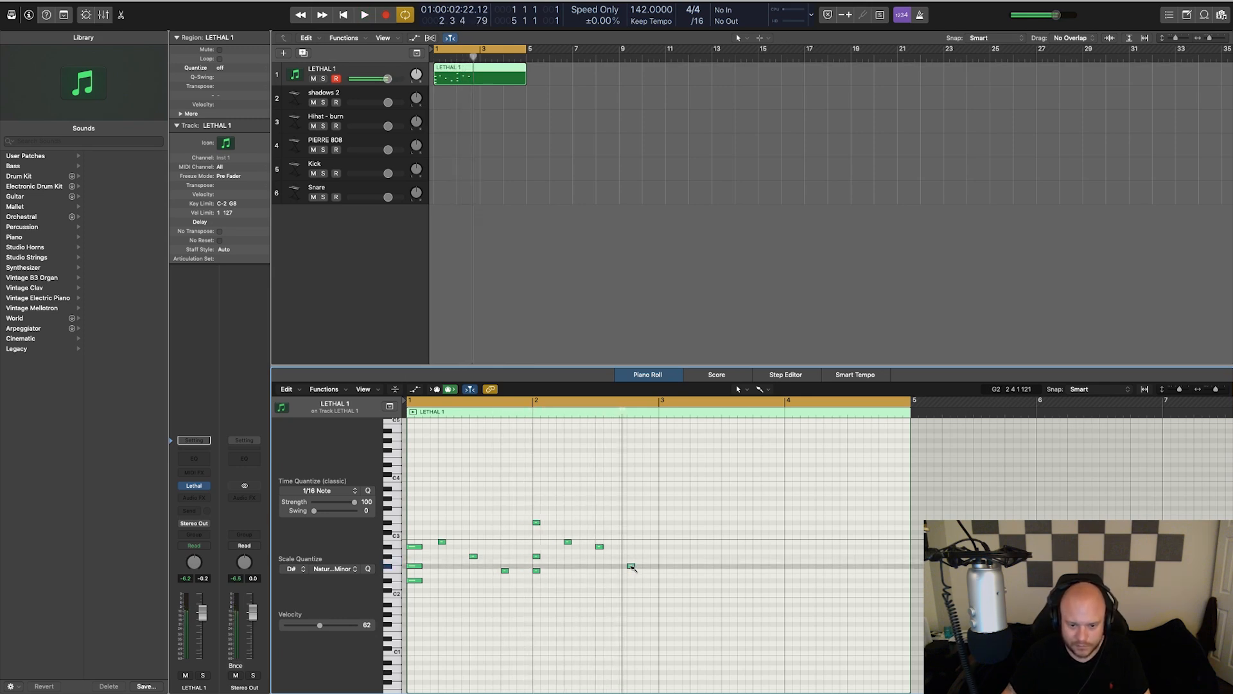
# Step: Lengthen all three notes of the bar 2 chord together and play the pattern
pyautogui.press('space')
pyautogui.moveTo(530, 514); pyautogui.dragTo(551, 570)
pyautogui.press('space')
# Step: Copy the full two-bar pattern into bars 3 and 4 and play it back
pyautogui.moveTo(686, 626); pyautogui.dragTo(417, 472)
pyautogui.moveTo(412, 583); pyautogui.dragTo(666, 584)
pyautogui.click(631, 488)
pyautogui.press('space')
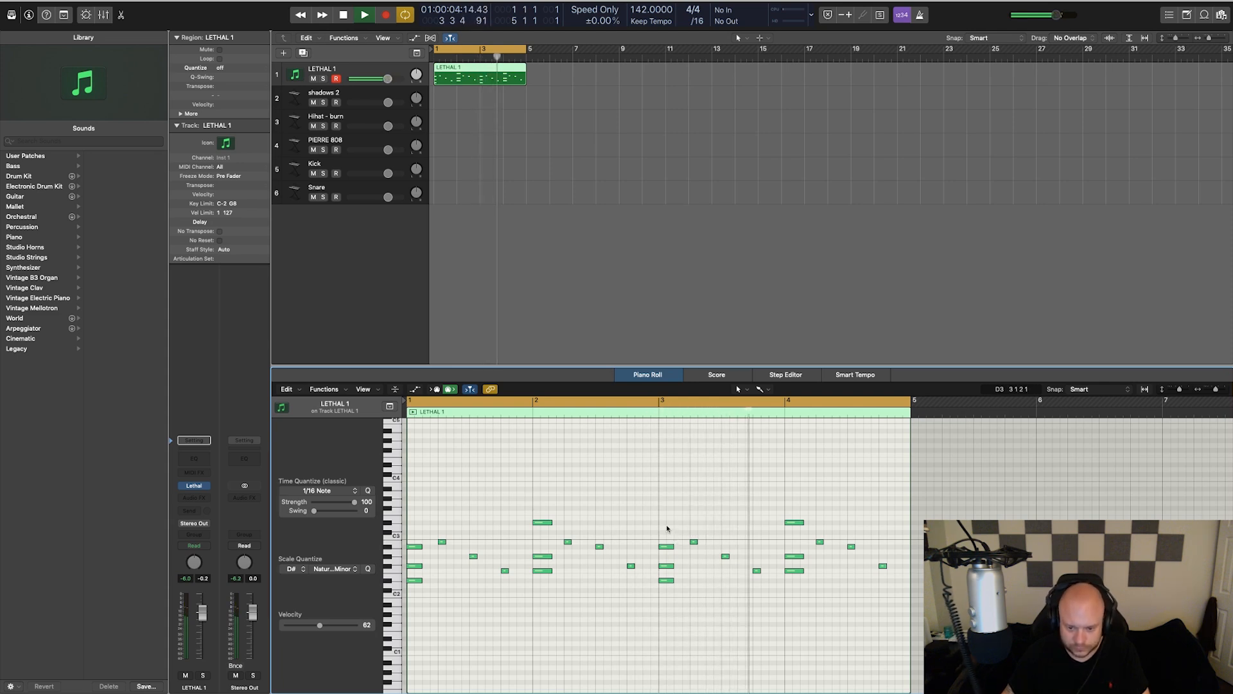
pyautogui.press('space')
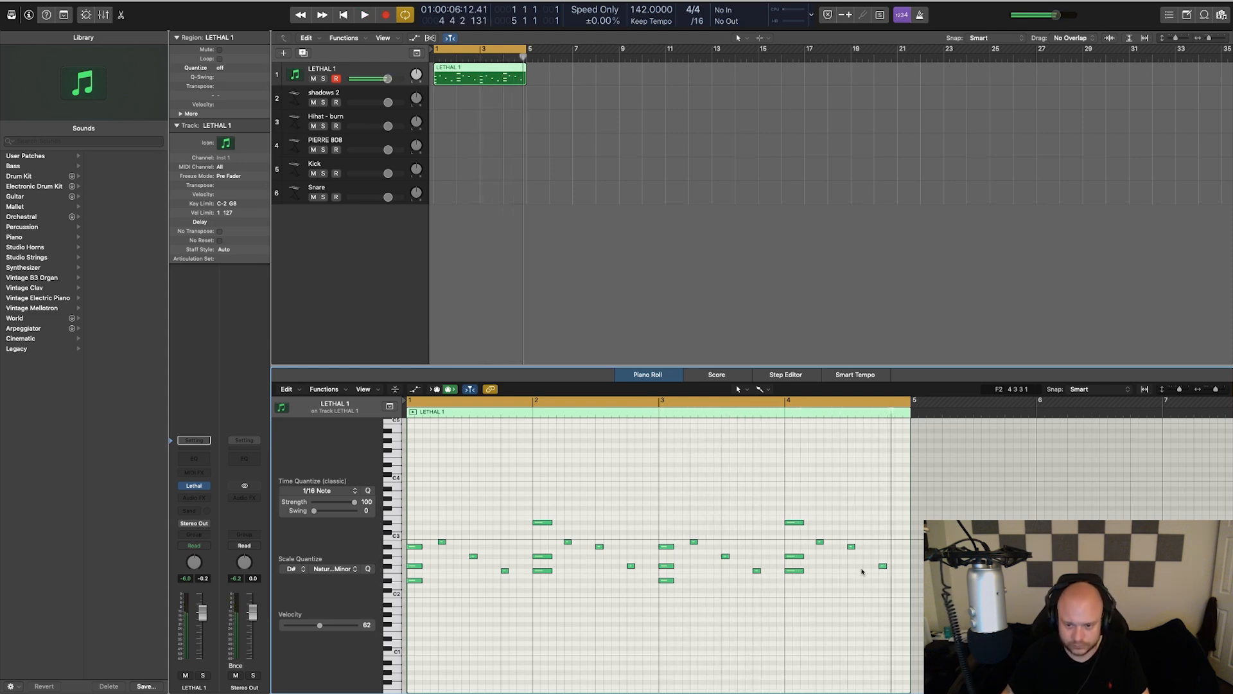
# Step: Replace the last two single notes of bar 4 with a lengthened A#1, F2 and A#2 chord on beat 3
pyautogui.keyDown('super'); pyautogui.click(852, 547); pyautogui.keyUp('super')
pyautogui.click(885, 567)
pyautogui.keyDown('super'); pyautogui.click(883, 566); pyautogui.keyUp('super')
pyautogui.press('space')
pyautogui.moveTo(853, 587); pyautogui.dragTo(861, 604)
pyautogui.moveTo(862, 604); pyautogui.dragTo(865, 604)
pyautogui.click(898, 537)
# Step: Play back the ending and add an F2 note on beat 4 of bar 4
pyautogui.press('space')
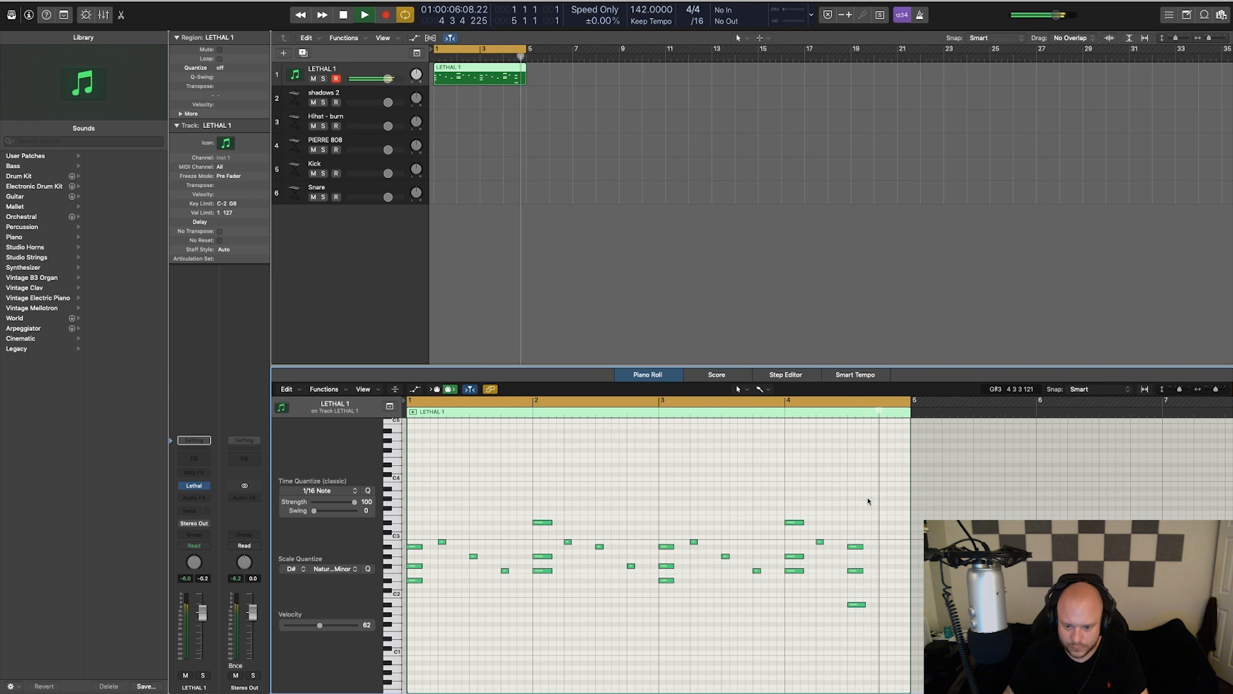
pyautogui.press('space')
pyautogui.click(883, 571)
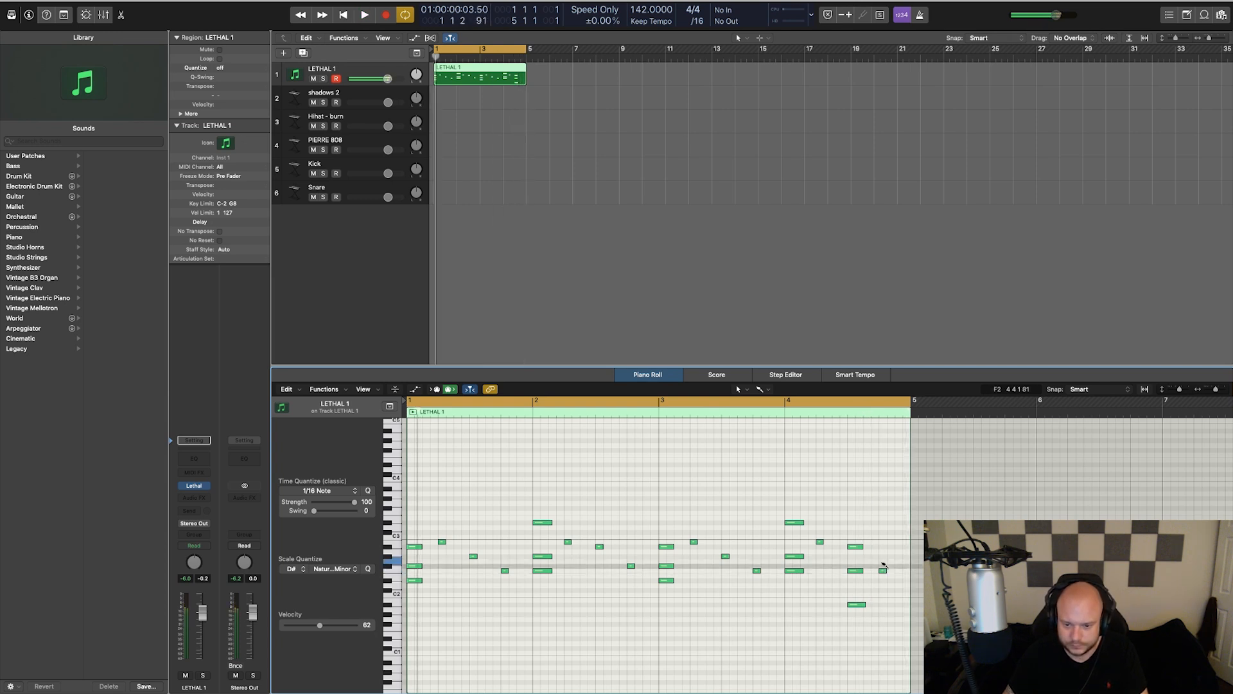
# Step: Raise the last single note of bar 4 to G#2 and play back the pattern
pyautogui.moveTo(885, 566)
pyautogui.mouseDown()
pyautogui.moveTo(885, 538)
pyautogui.moveTo(884, 557)
pyautogui.mouseUp()
pyautogui.press('space')
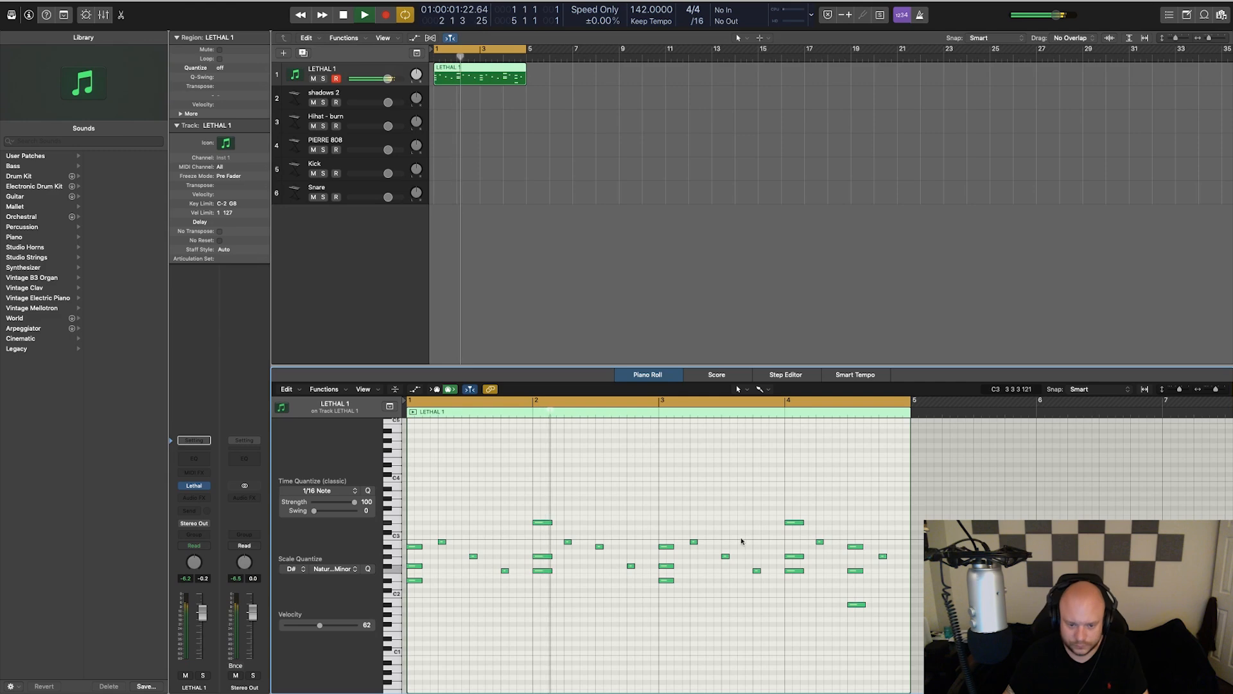
# Step: Open the Lethal synth on LETHAL 1 and set its unison detune to 19 and voices to 1
pyautogui.click(194, 487)
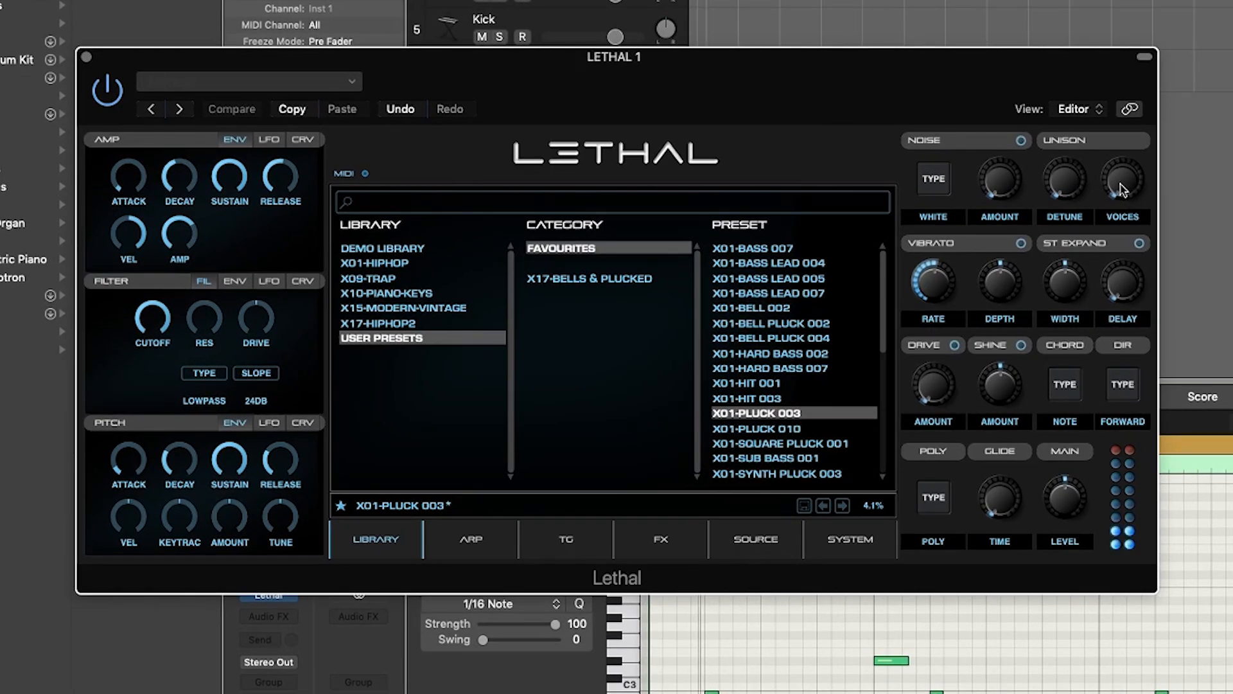
pyautogui.moveTo(1132, 198); pyautogui.dragTo(1053, 178)
pyautogui.moveTo(1126, 188); pyautogui.dragTo(1122, 194)
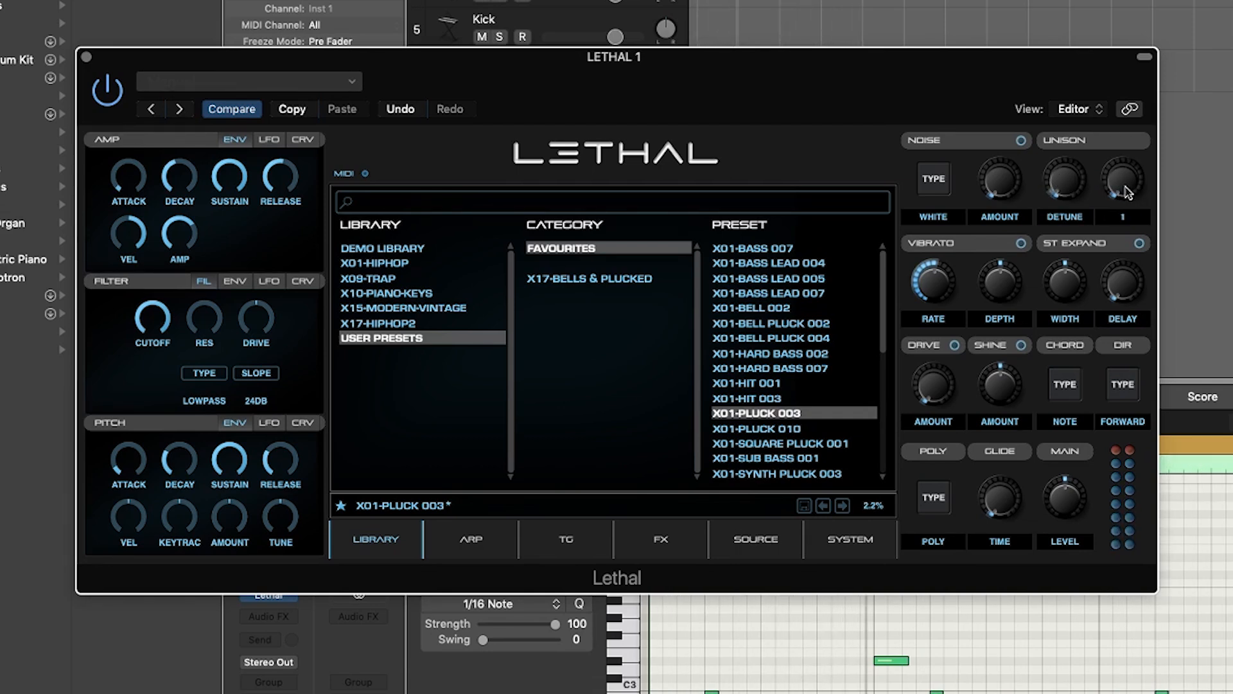
pyautogui.moveTo(1057, 183); pyautogui.dragTo(1063, 148)
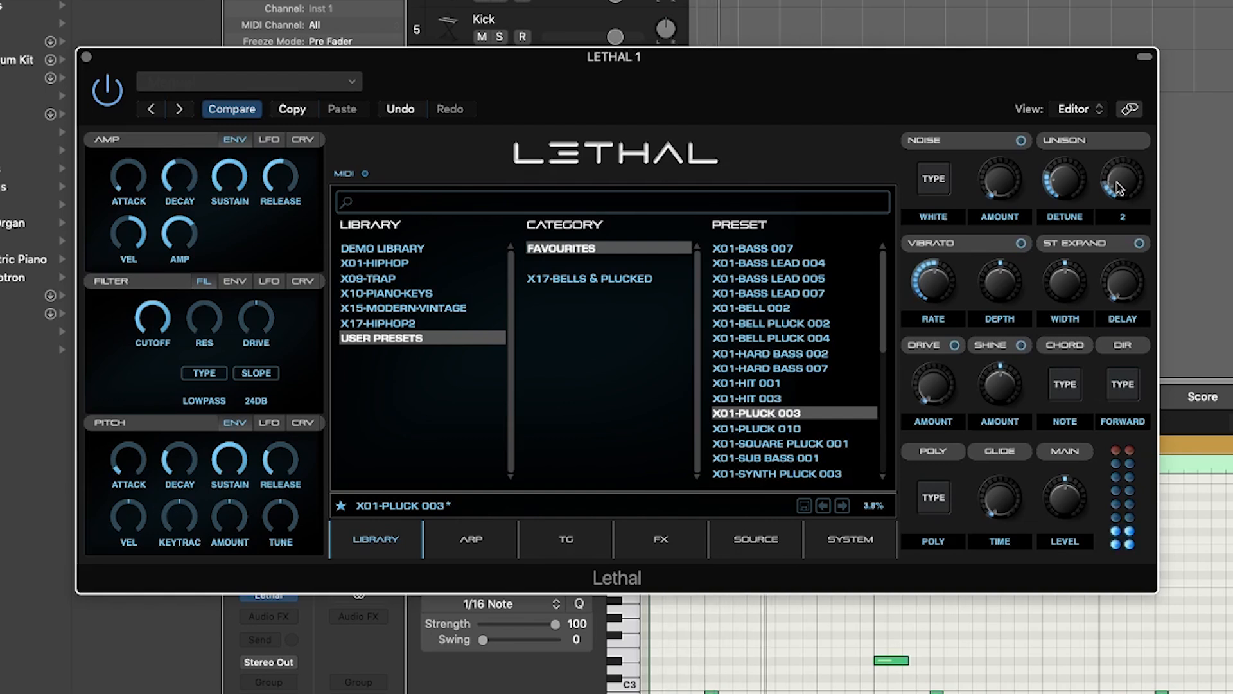
pyautogui.moveTo(1064, 177); pyautogui.dragTo(1058, 195)
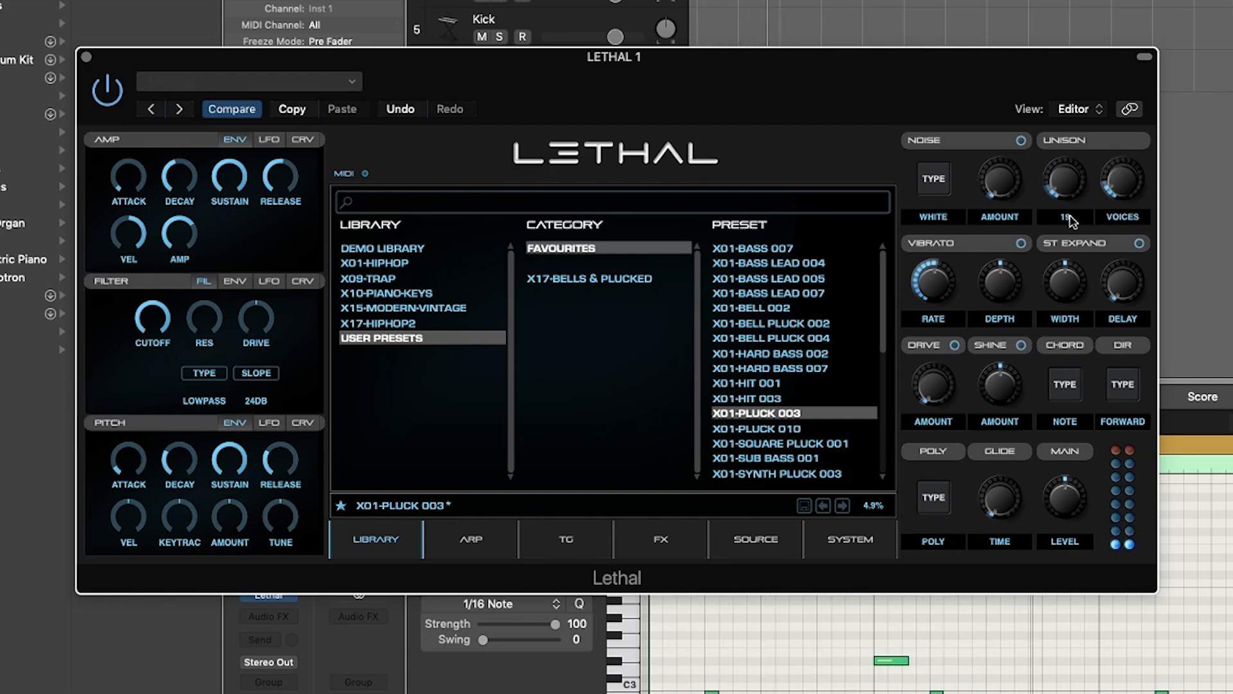
pyautogui.moveTo(1124, 180); pyautogui.dragTo(1127, 190)
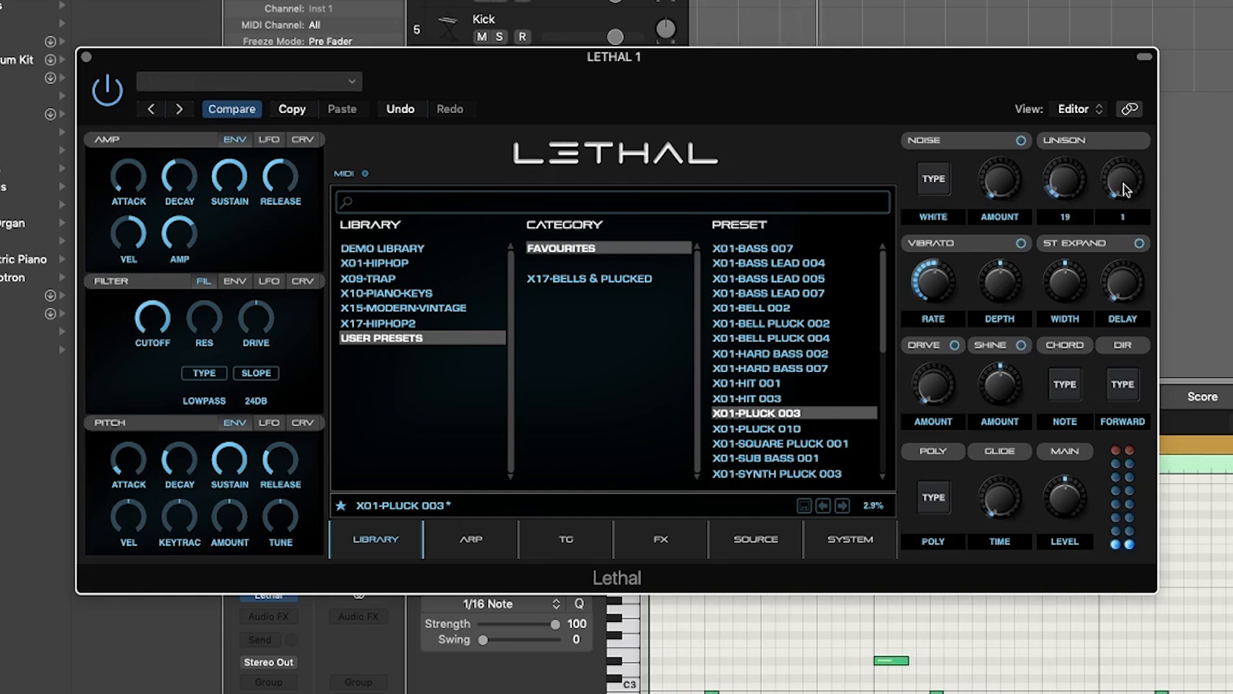
# Step: Enable the synth's vibrato and set its depth to about +21 Ct
pyautogui.click(1021, 244)
pyautogui.moveTo(940, 284)
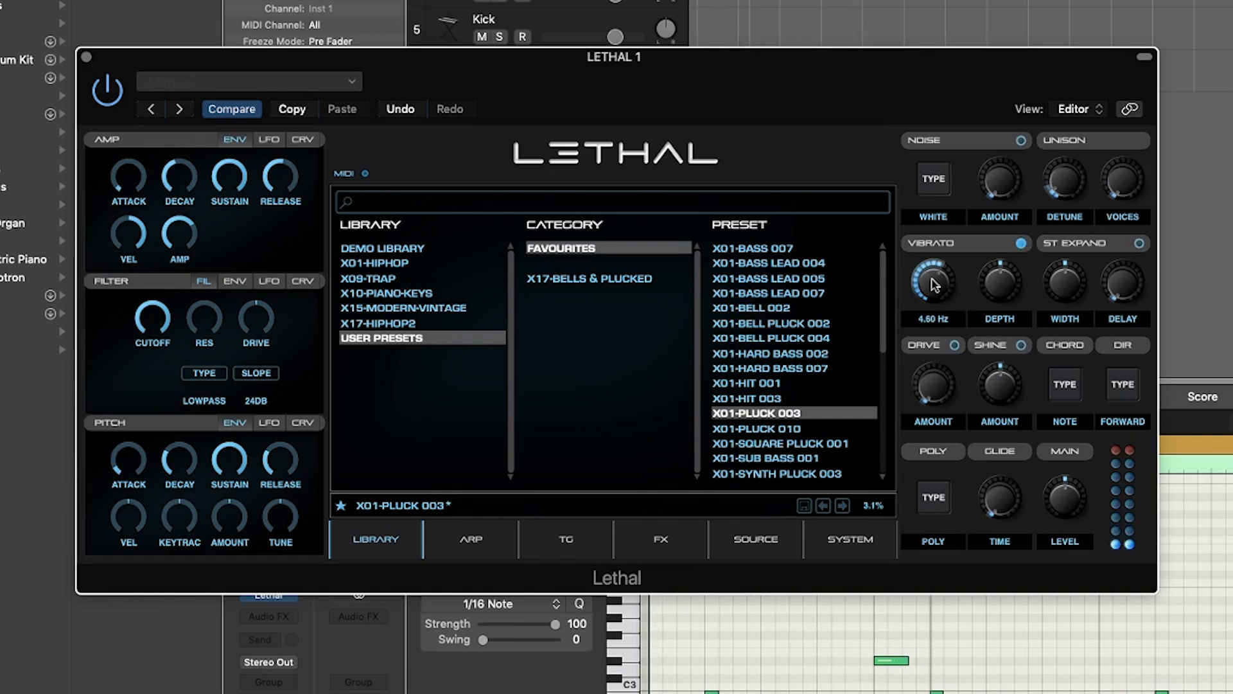
pyautogui.moveTo(1000, 260)
pyautogui.moveTo(1000, 260); pyautogui.dragTo(998, 262)
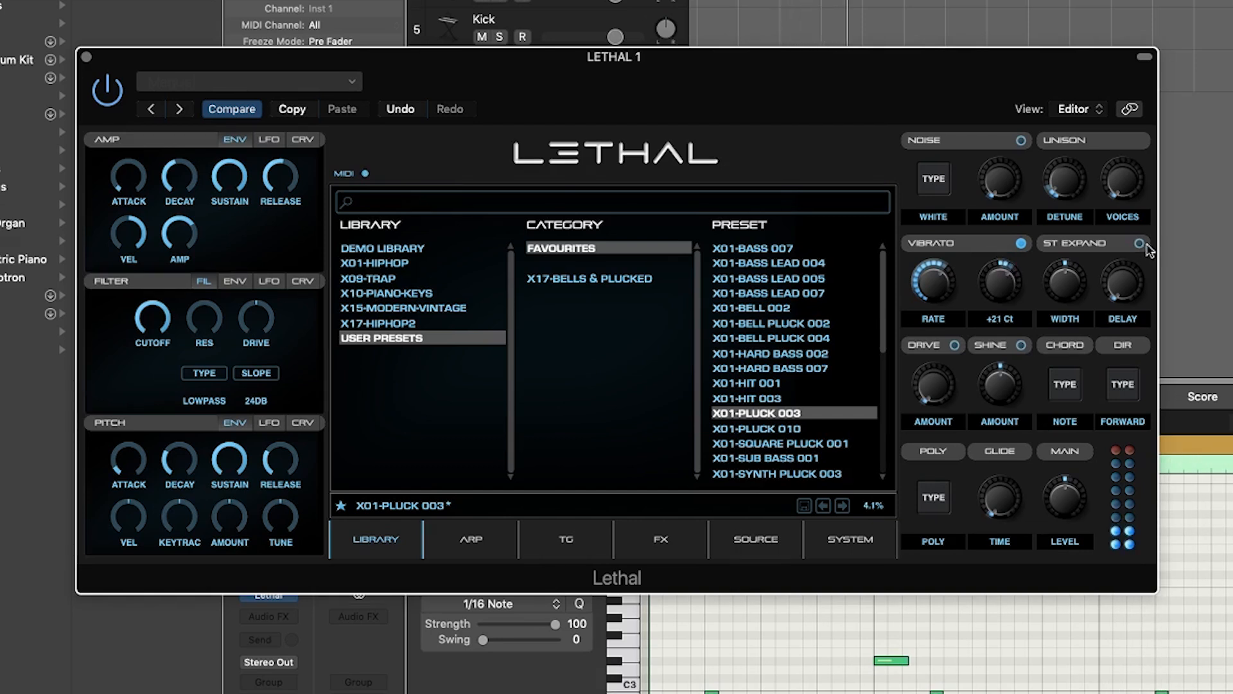
# Step: Enable the stereo expander with a raised width and a delay of about 27%
pyautogui.moveTo(1087, 277)
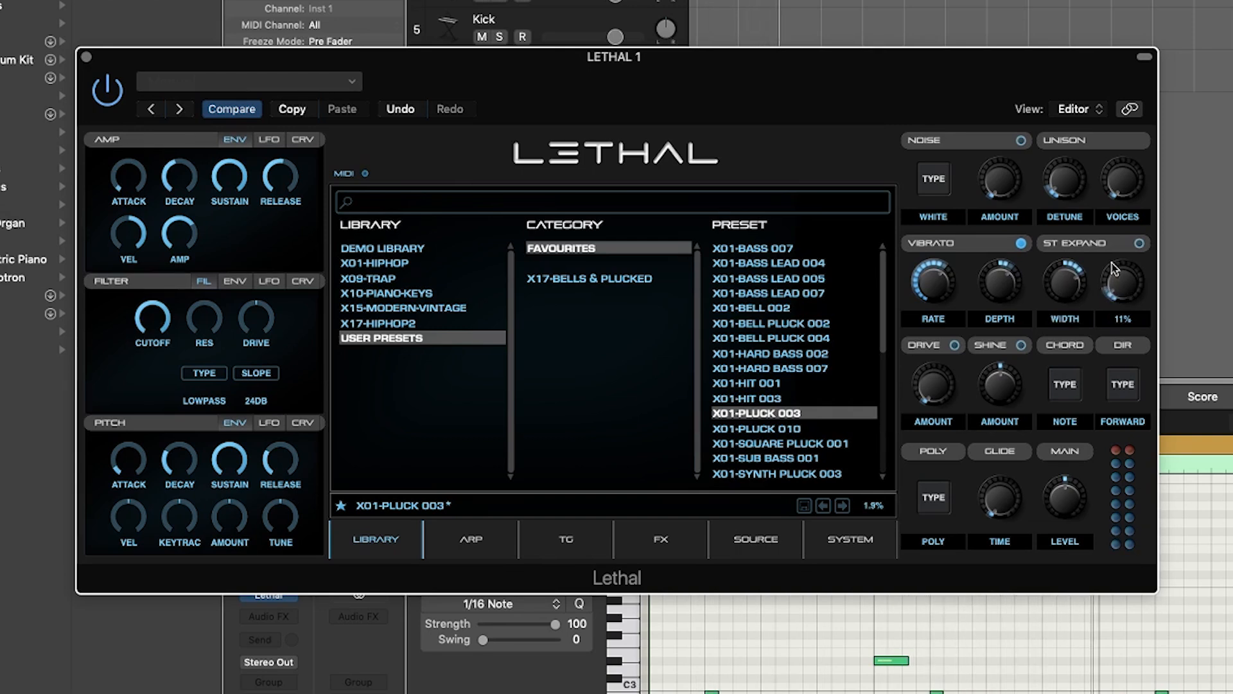
pyautogui.moveTo(1114, 269); pyautogui.dragTo(1109, 235)
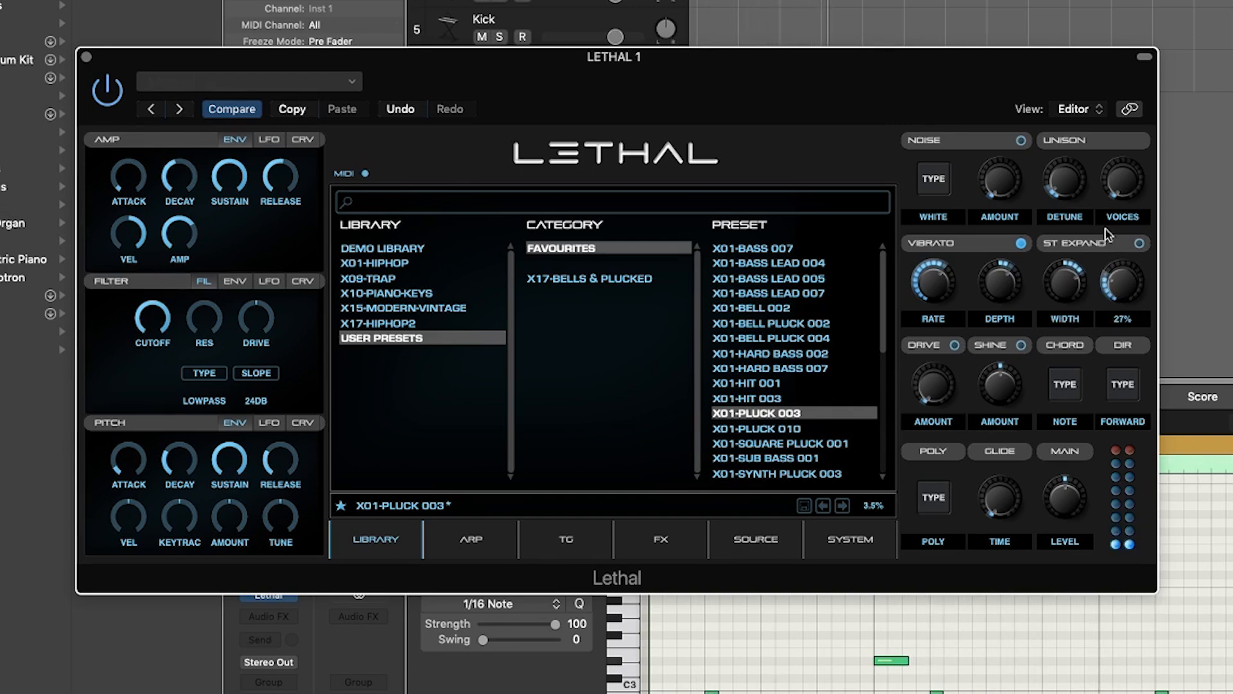
pyautogui.moveTo(1072, 284)
pyautogui.mouseDown()
pyautogui.moveTo(1124, 274)
pyautogui.moveTo(1118, 297)
pyautogui.moveTo(1071, 293)
pyautogui.mouseUp()
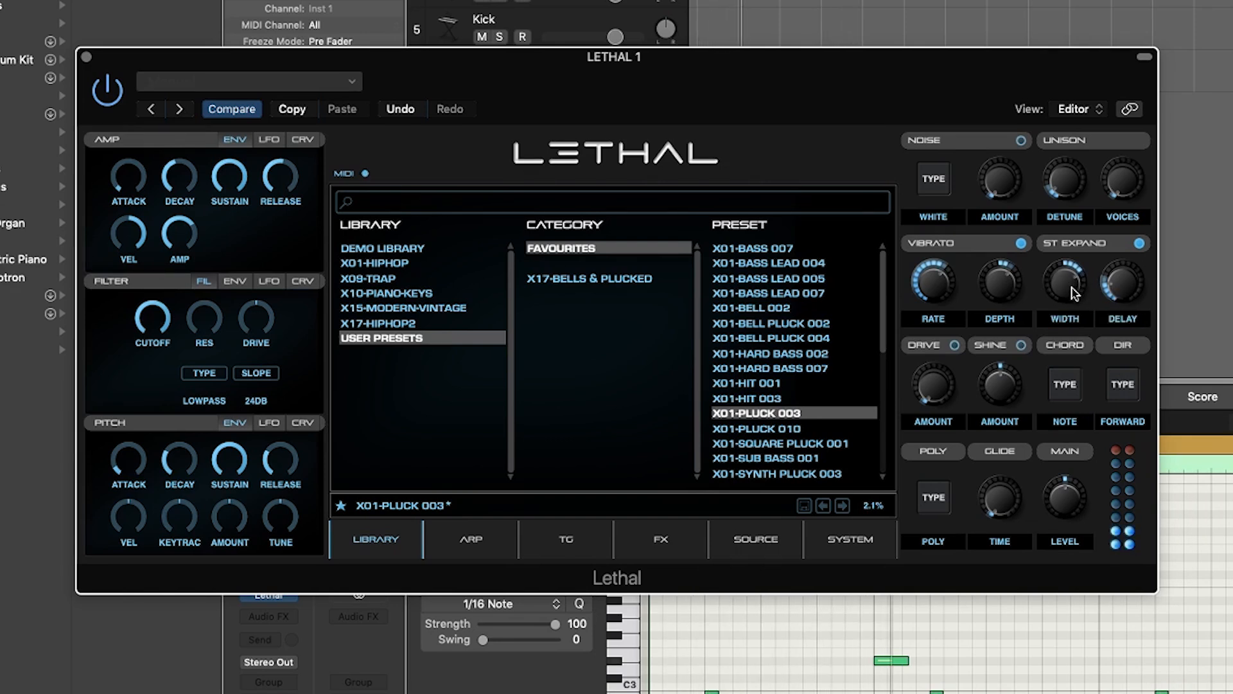
# Step: Enable the Shine effect and raise its amount to about 2.28
pyautogui.click(1021, 345)
pyautogui.moveTo(987, 371)
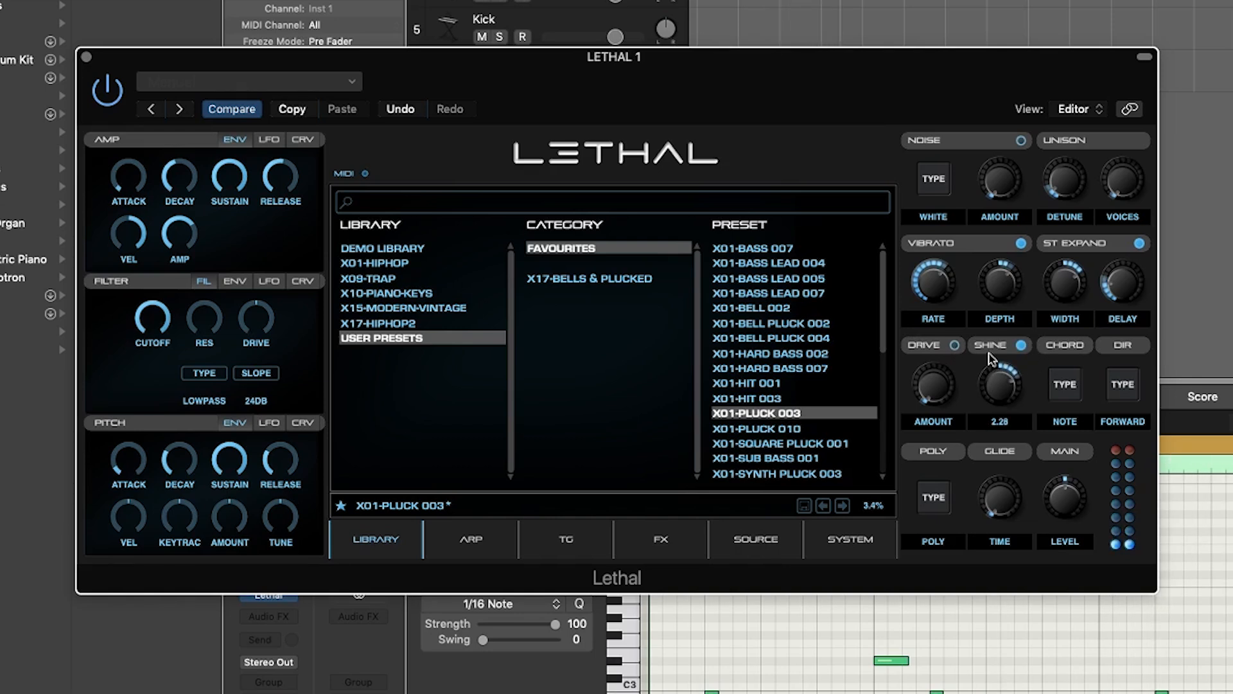
pyautogui.moveTo(989, 354); pyautogui.dragTo(991, 359)
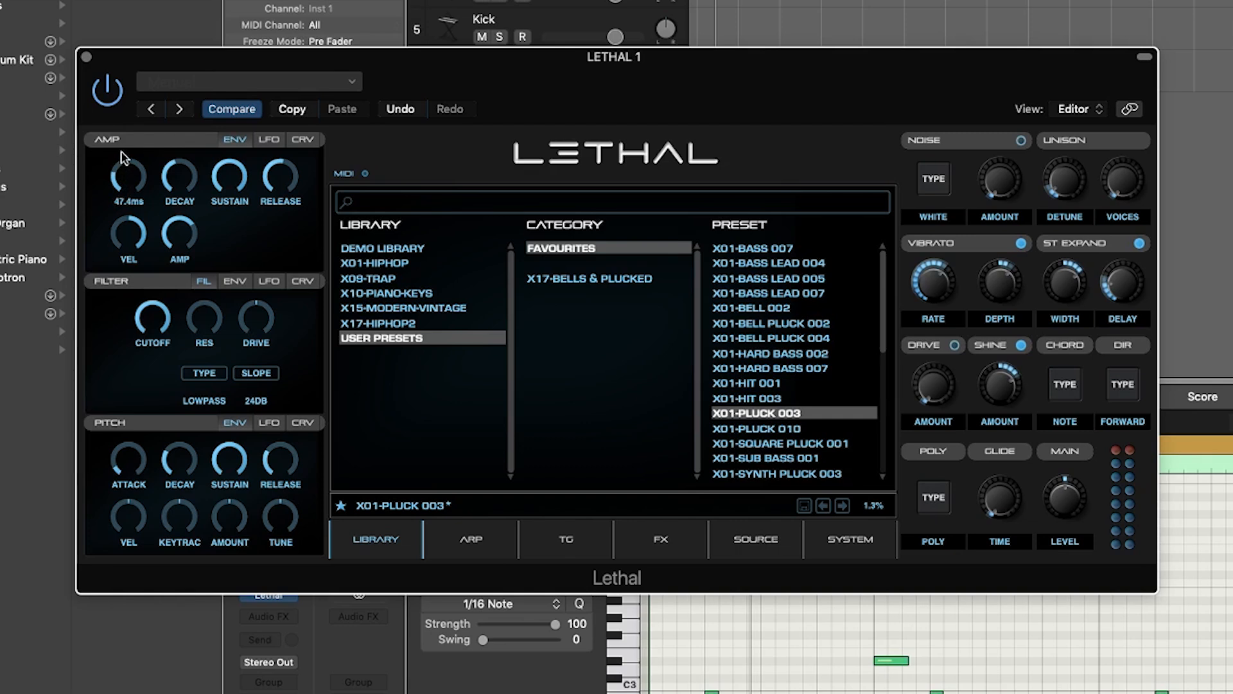
# Step: Adjust the amp envelope's attack and raise the glide time of the pluck preset
pyautogui.moveTo(130, 182); pyautogui.dragTo(132, 180)
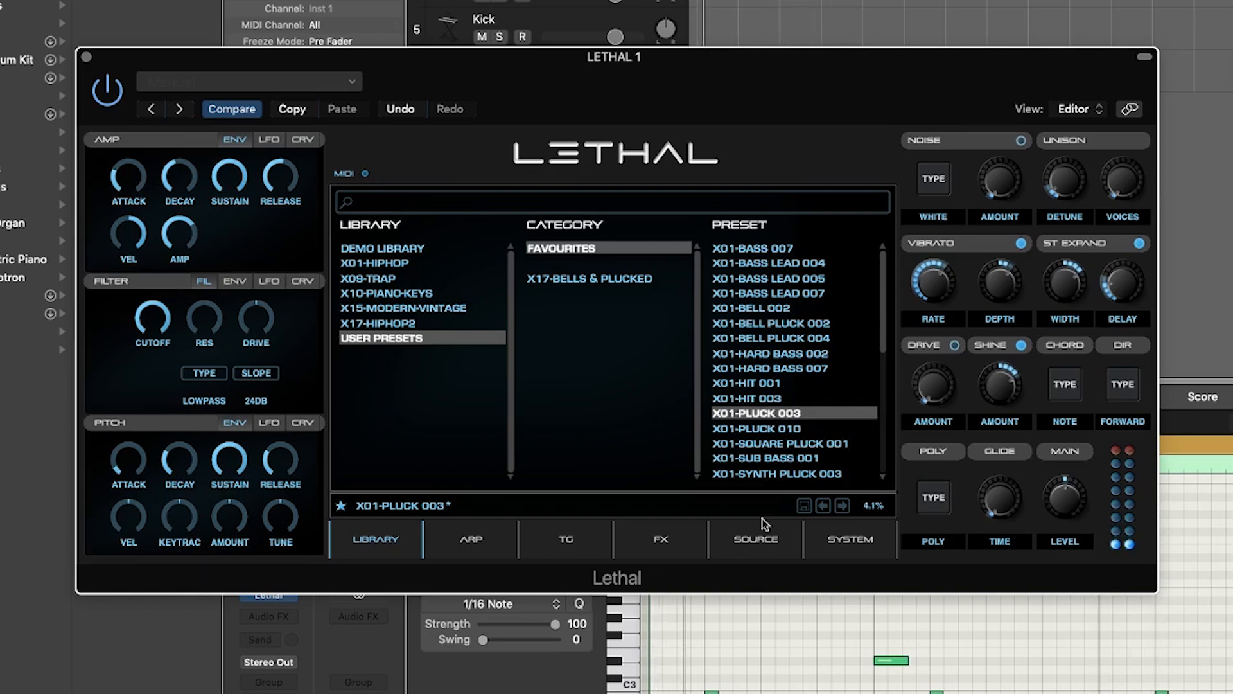
pyautogui.moveTo(1005, 507); pyautogui.dragTo(981, 450)
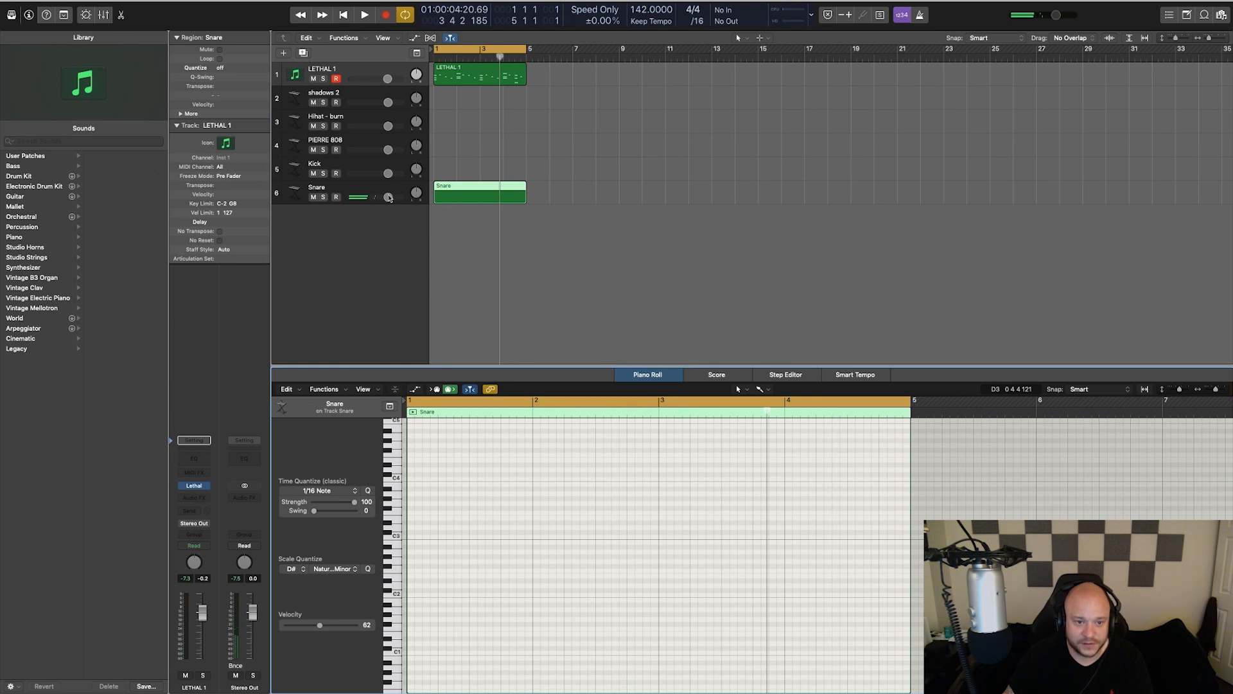
# Step: Select the Snare track and open its EXS24 sampler
pyautogui.click(195, 486)
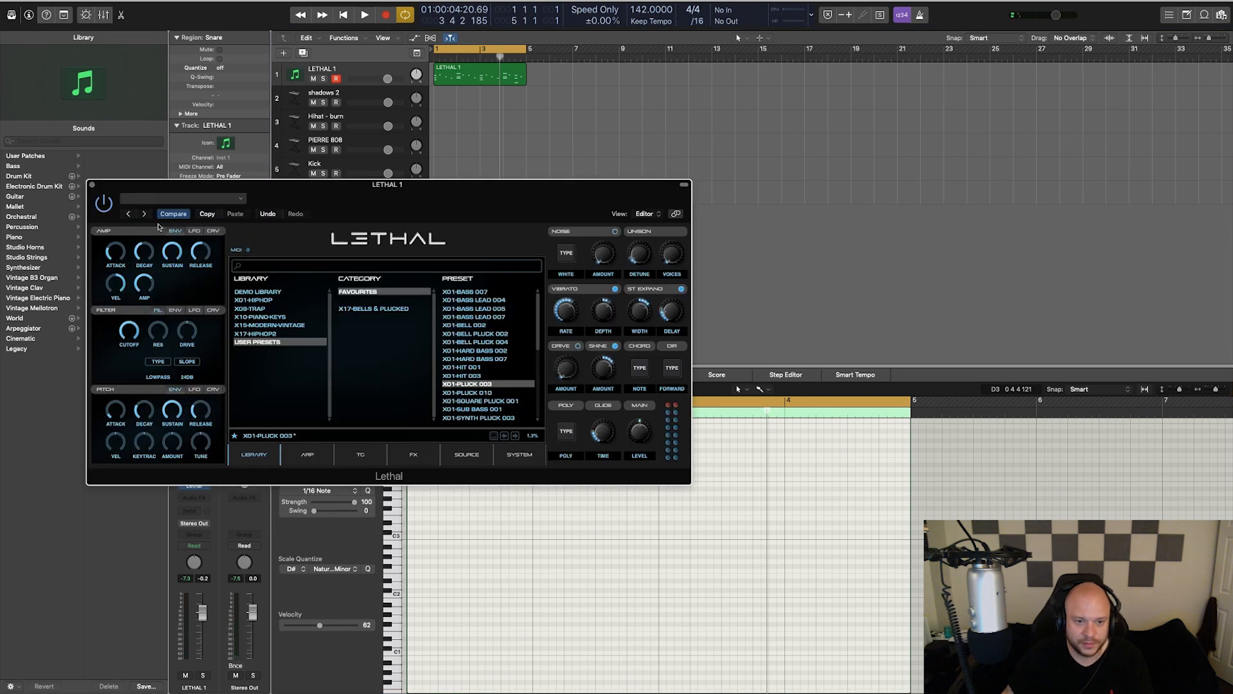
pyautogui.click(91, 185)
pyautogui.click(351, 191)
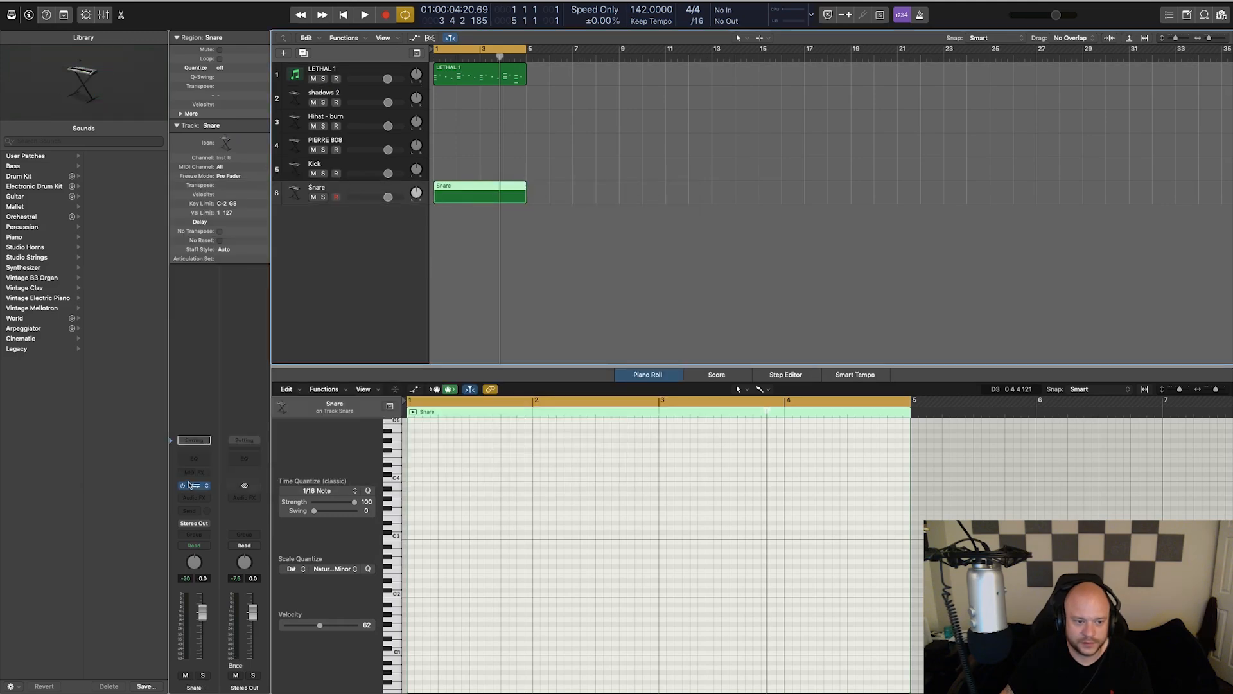
pyautogui.click(194, 486)
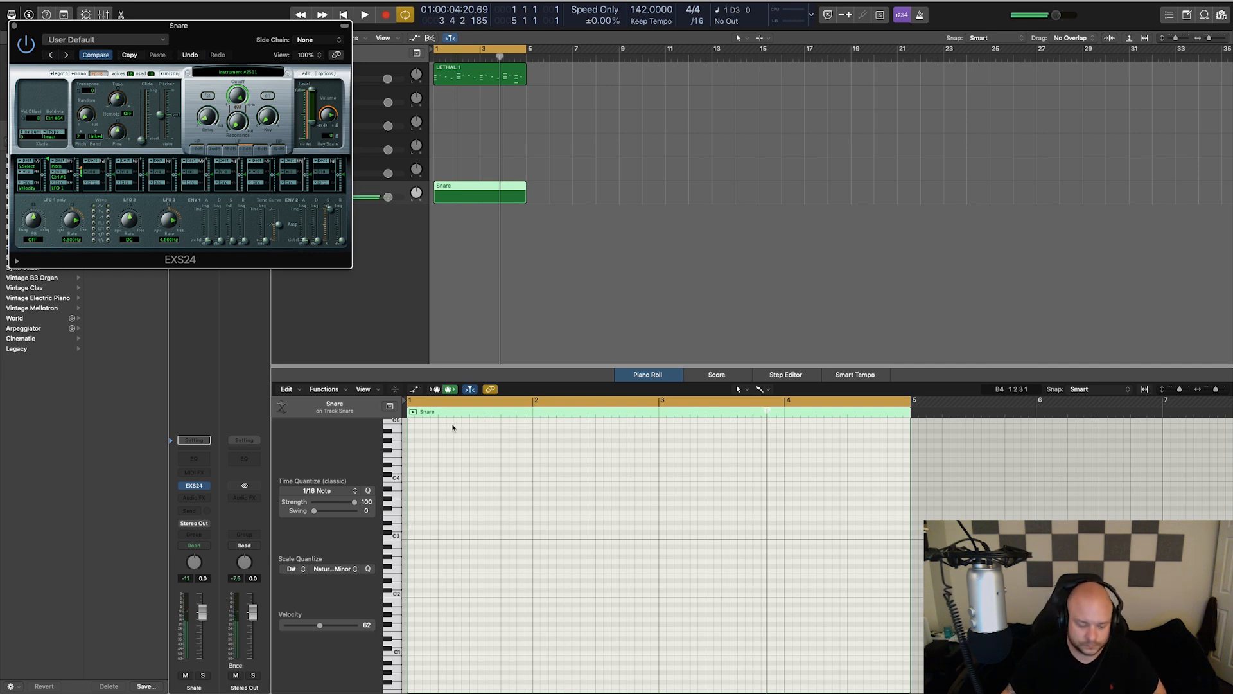
# Step: Record five D3 snare hits over the four-bar loop, quantize them all to 1/16 notes and play them back
pyautogui.click(385, 18)
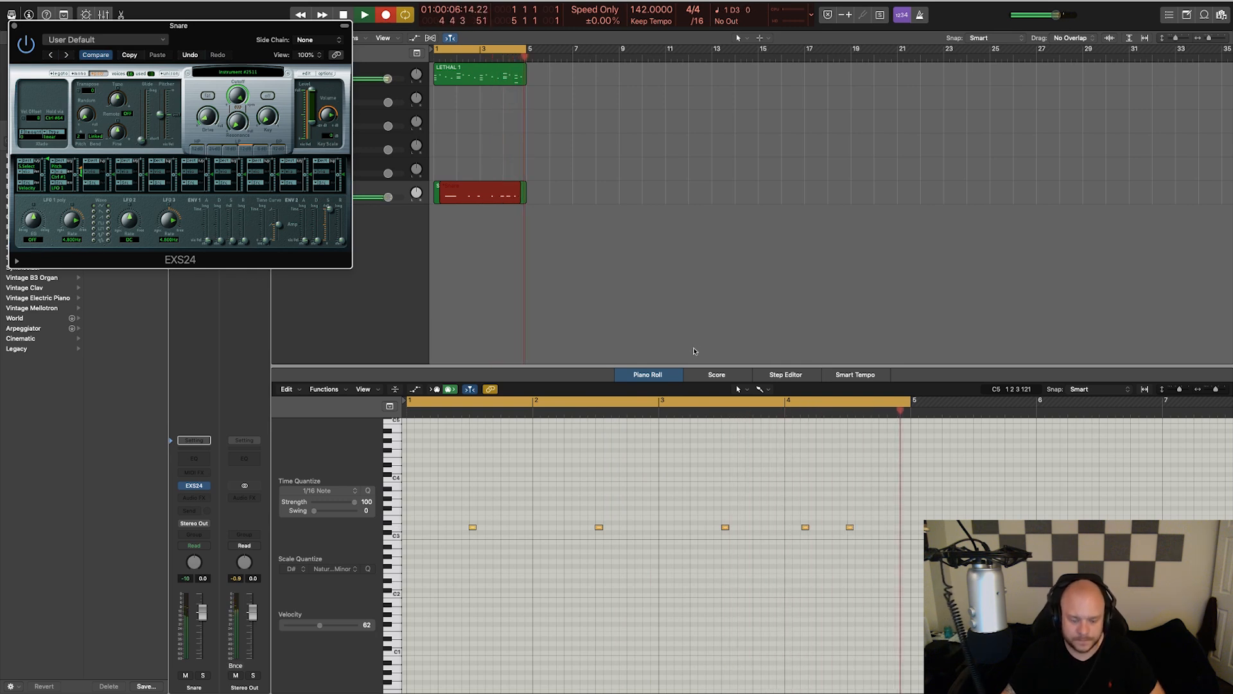
pyautogui.press('space')
pyautogui.press('super+a')
pyautogui.press('q')
pyautogui.press('space')
# Step: Set the velocity of all five snare notes to 123 and close the sampler window
pyautogui.click(666, 435)
pyautogui.moveTo(460, 592); pyautogui.dragTo(930, 488)
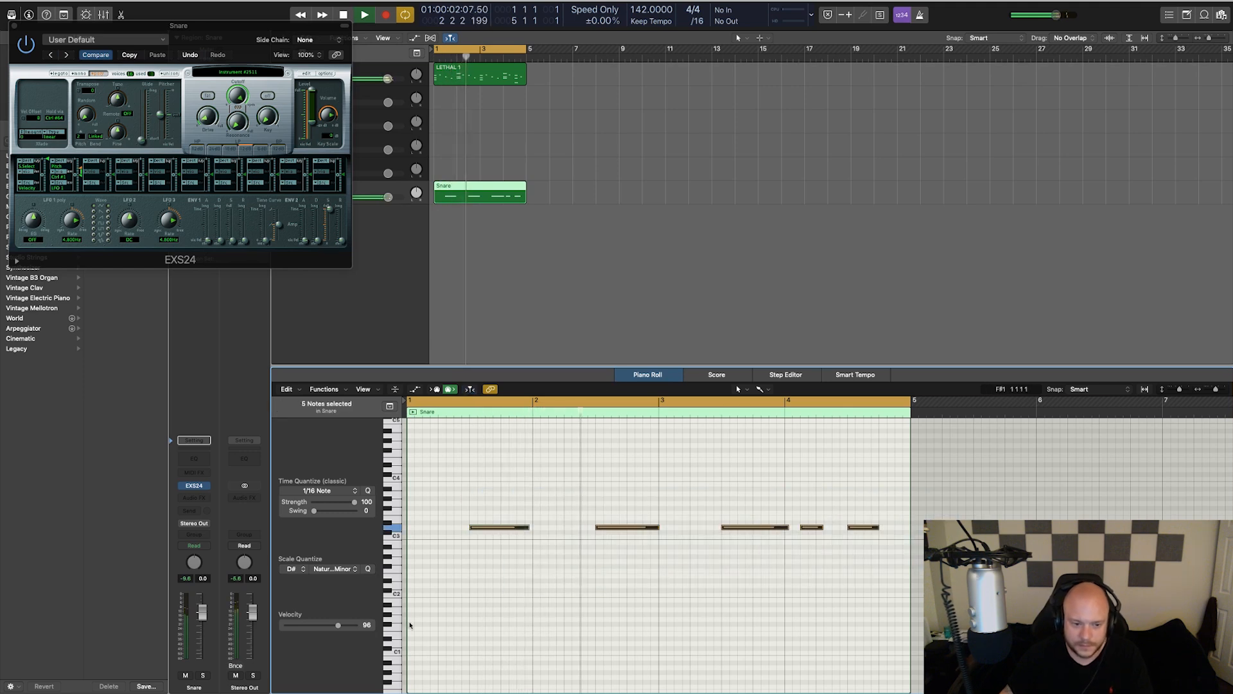
pyautogui.moveTo(339, 625); pyautogui.dragTo(352, 625)
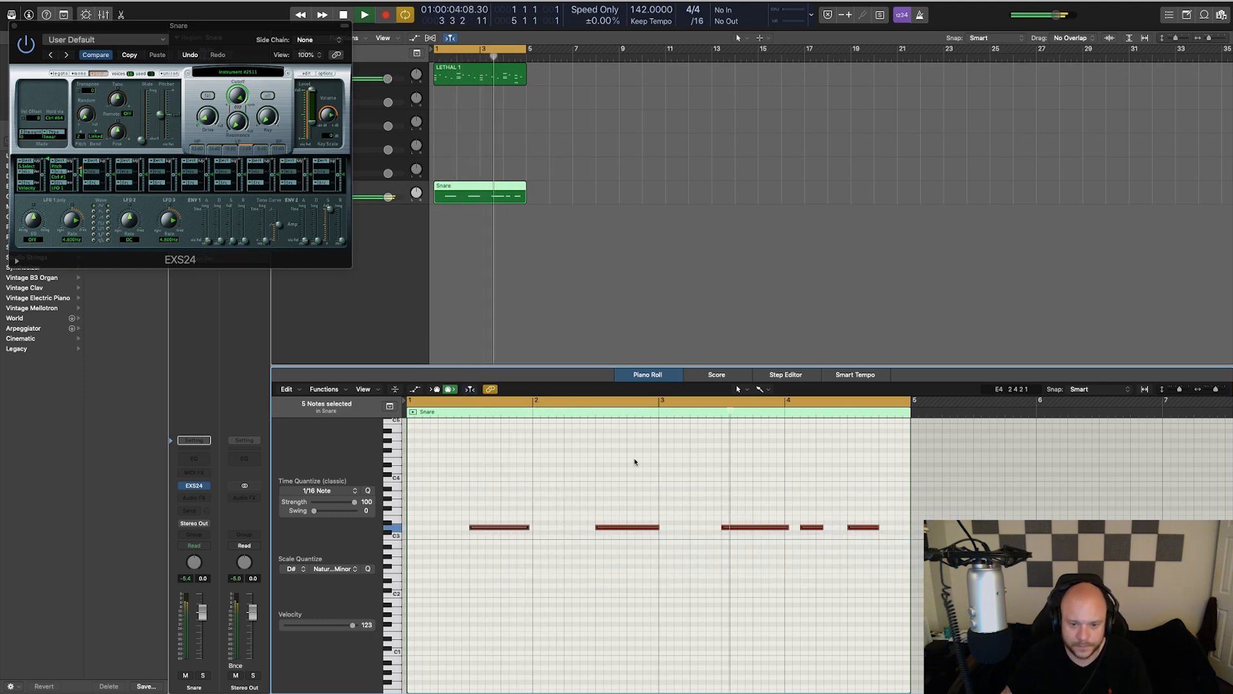
pyautogui.click(522, 275)
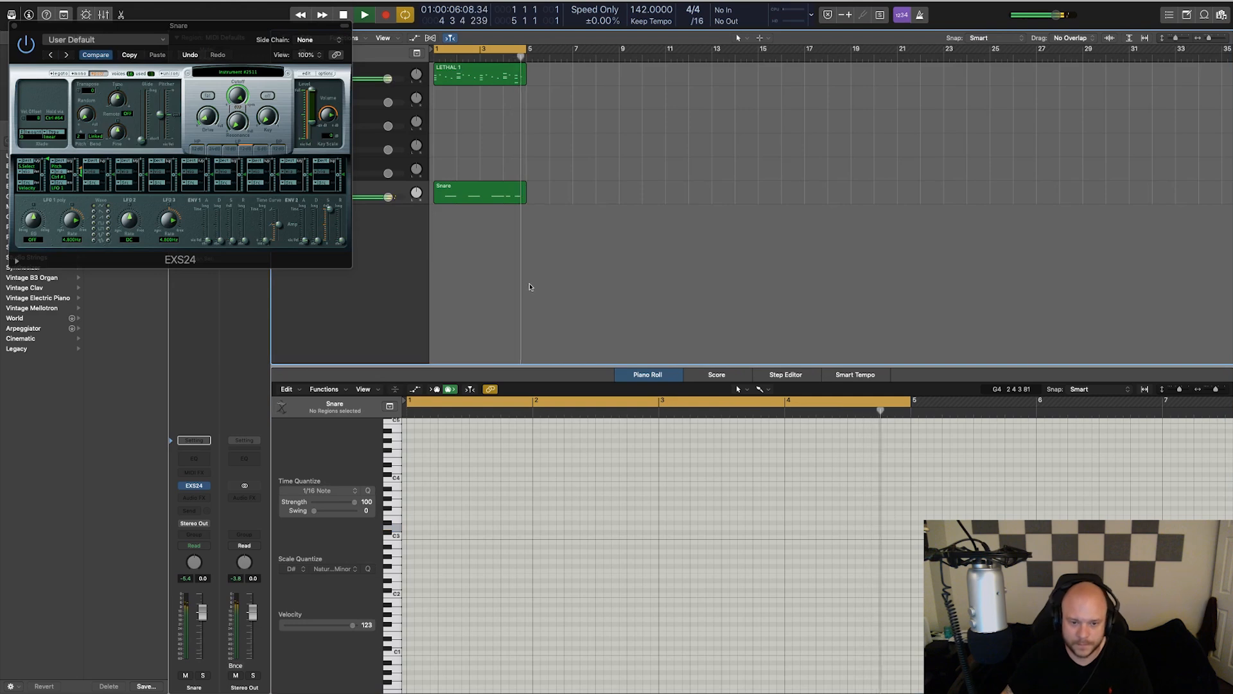
pyautogui.click(14, 26)
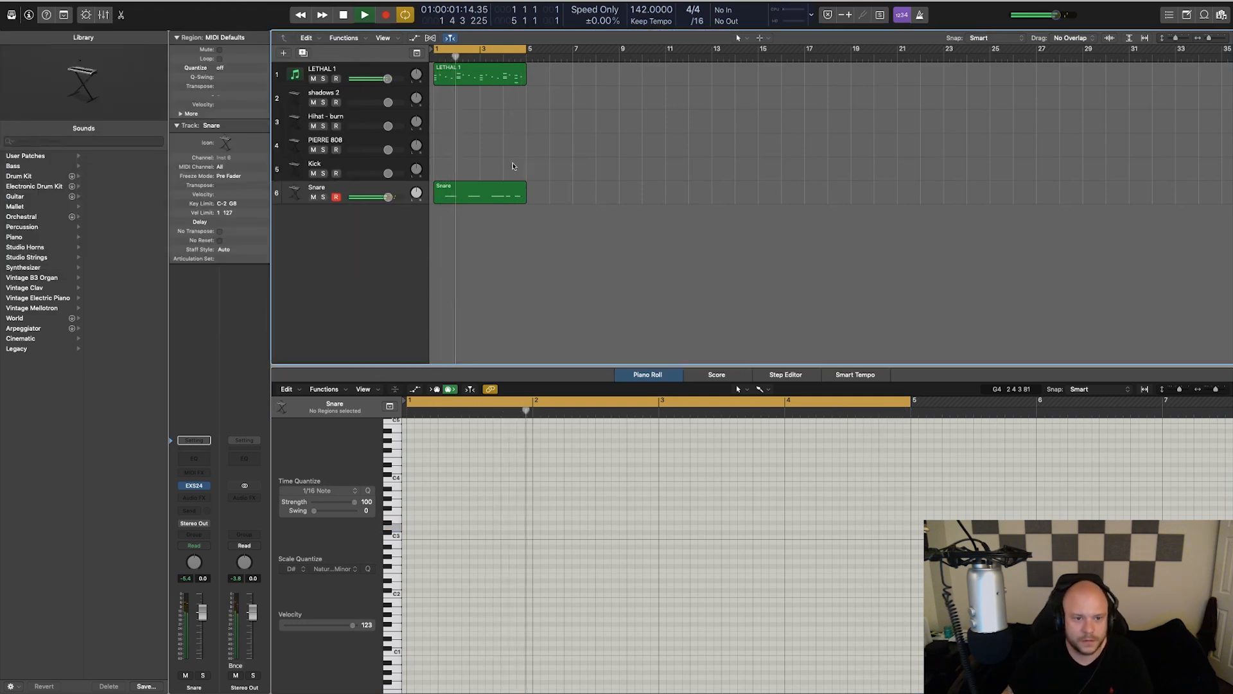
# Step: Create an empty four-bar MIDI region on the Hihat - burn track and move that track below Snare
pyautogui.rightClick(457, 126)
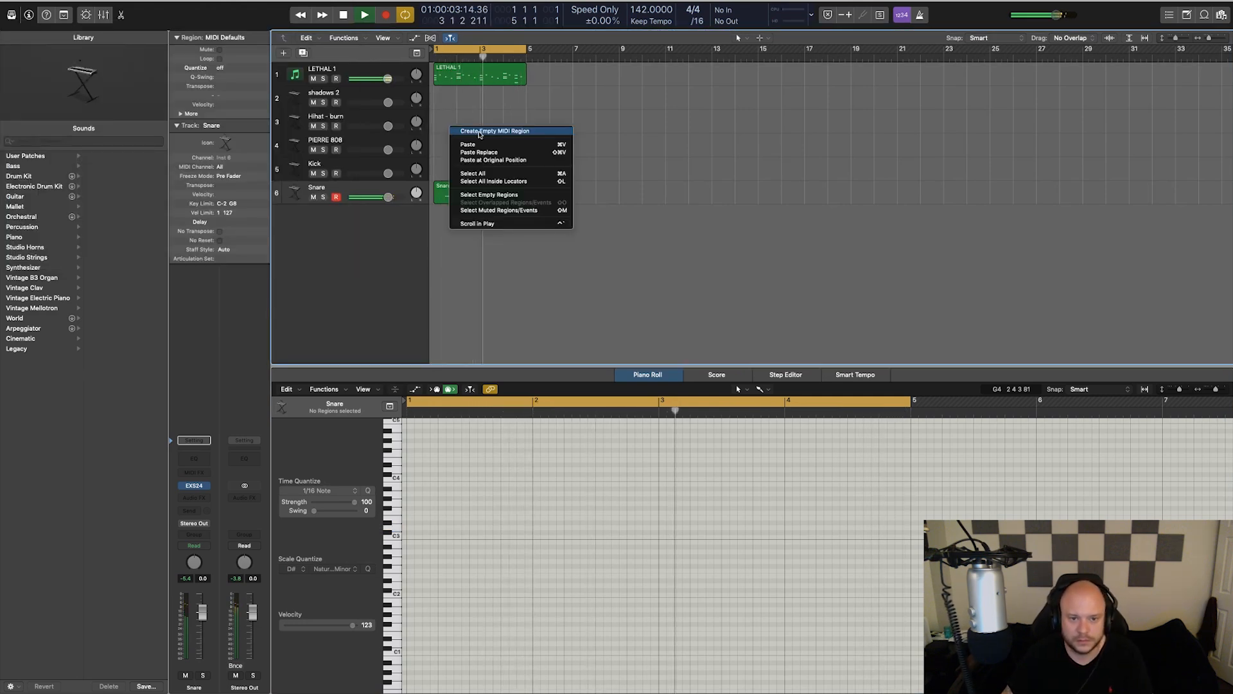
pyautogui.click(467, 127)
pyautogui.moveTo(467, 125); pyautogui.dragTo(525, 126)
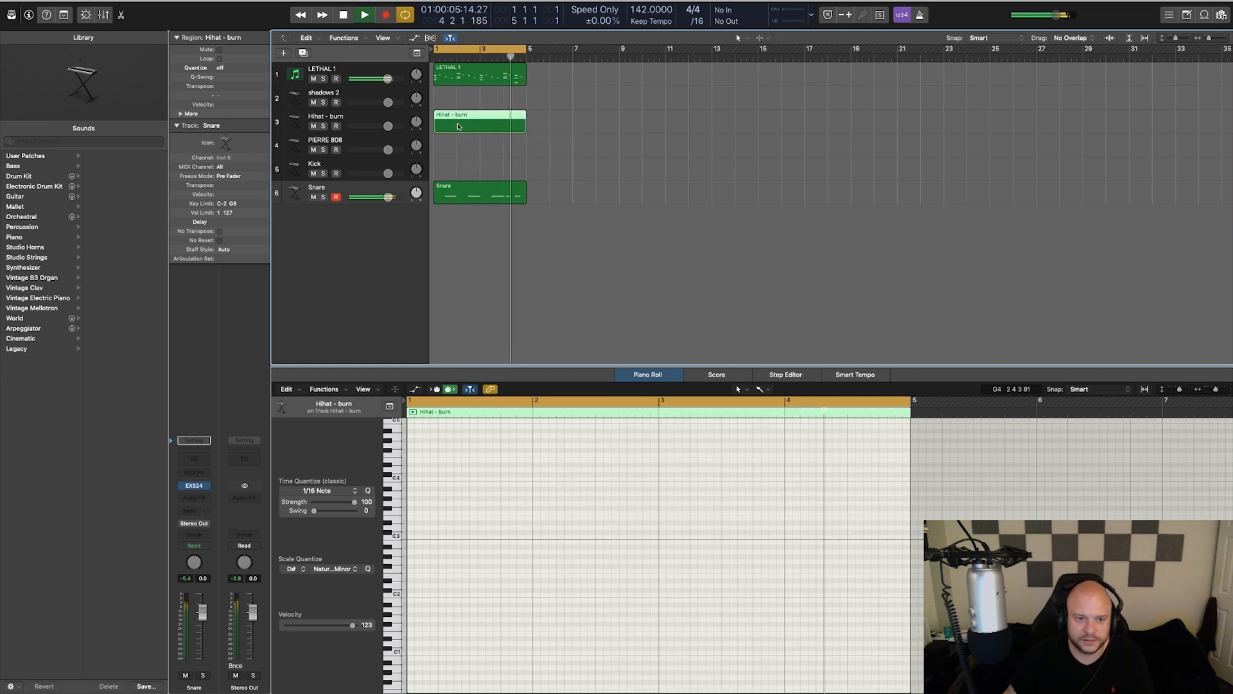
pyautogui.moveTo(378, 116); pyautogui.dragTo(379, 193)
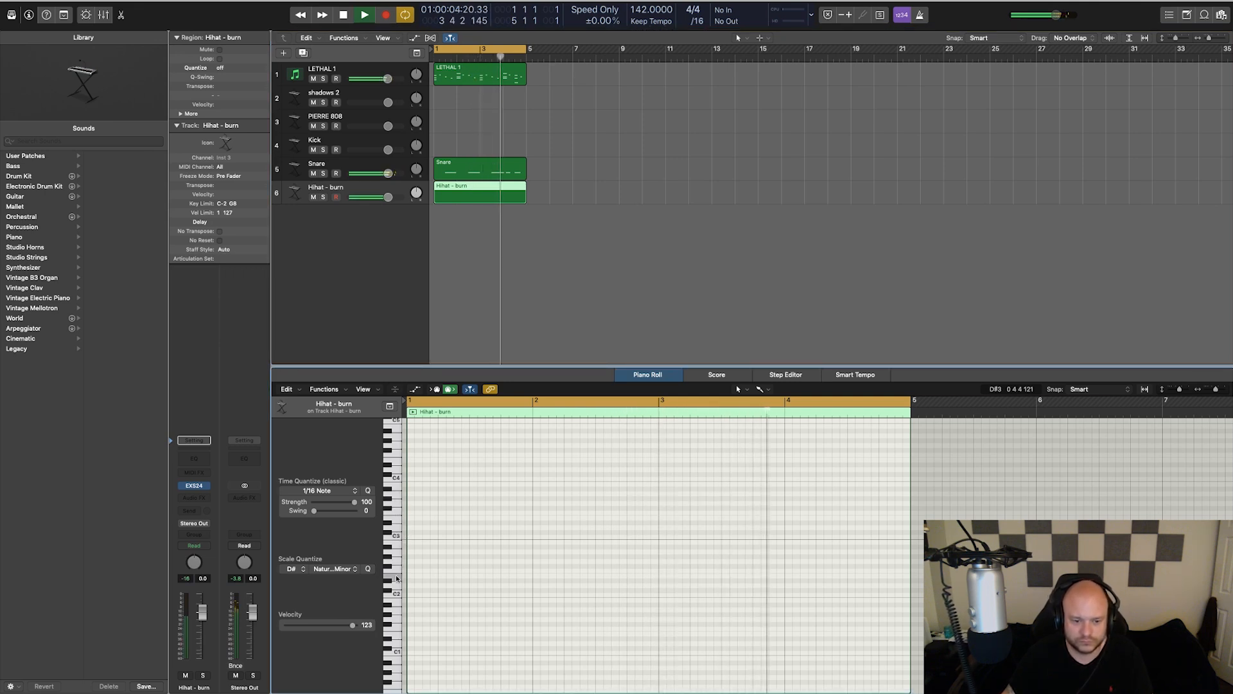
# Step: For the hi-hat region, set the time quantize to 1/8 Note and velocity to 91, and switch scale quantize off
pyautogui.press('space')
pyautogui.moveTo(400, 596); pyautogui.dragTo(394, 596)
pyautogui.press('space')
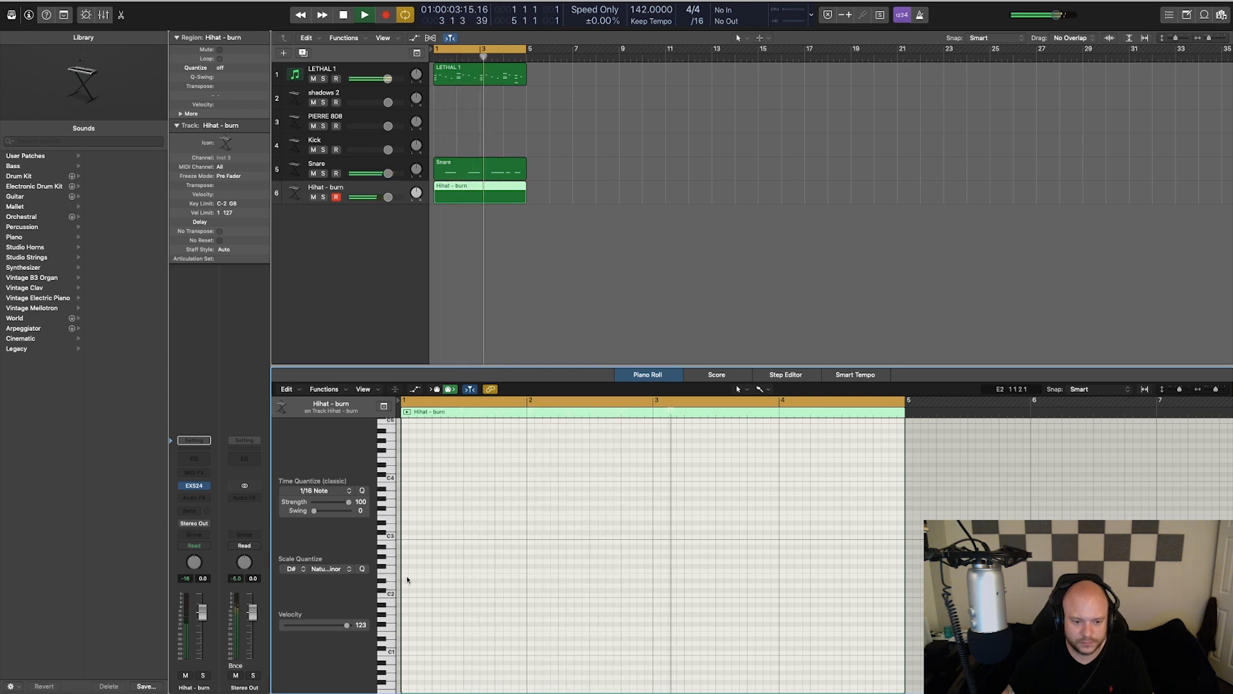
pyautogui.click(324, 490)
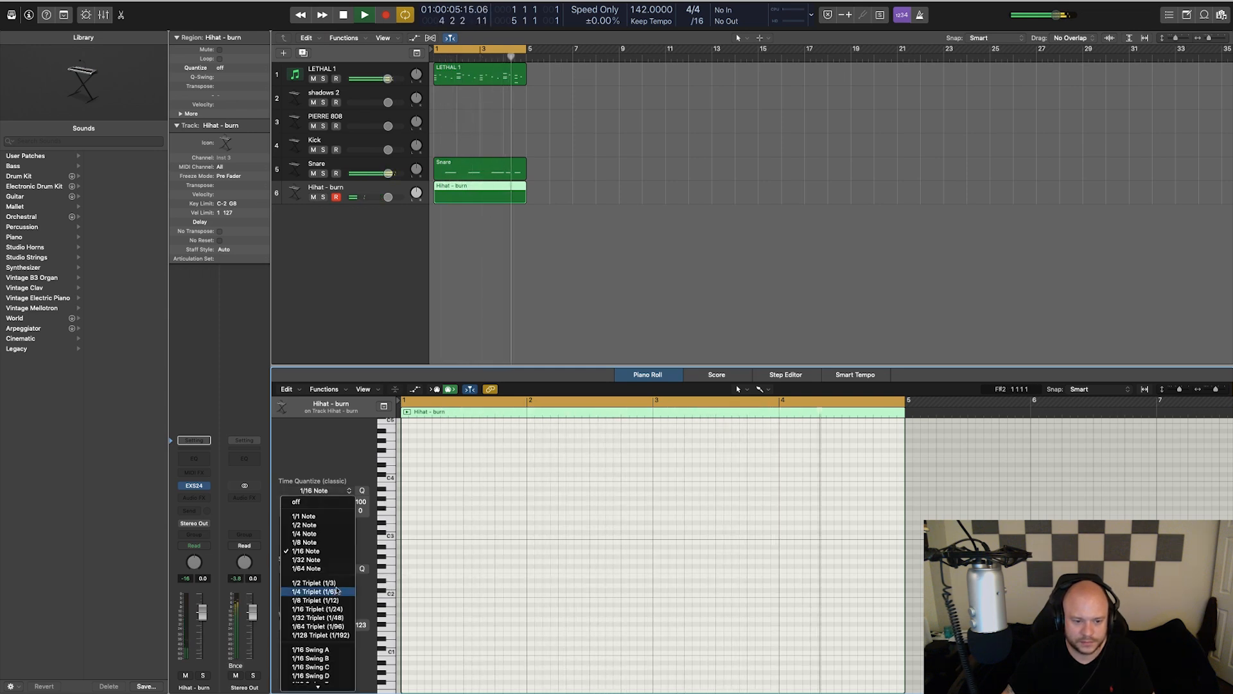
pyautogui.click(304, 542)
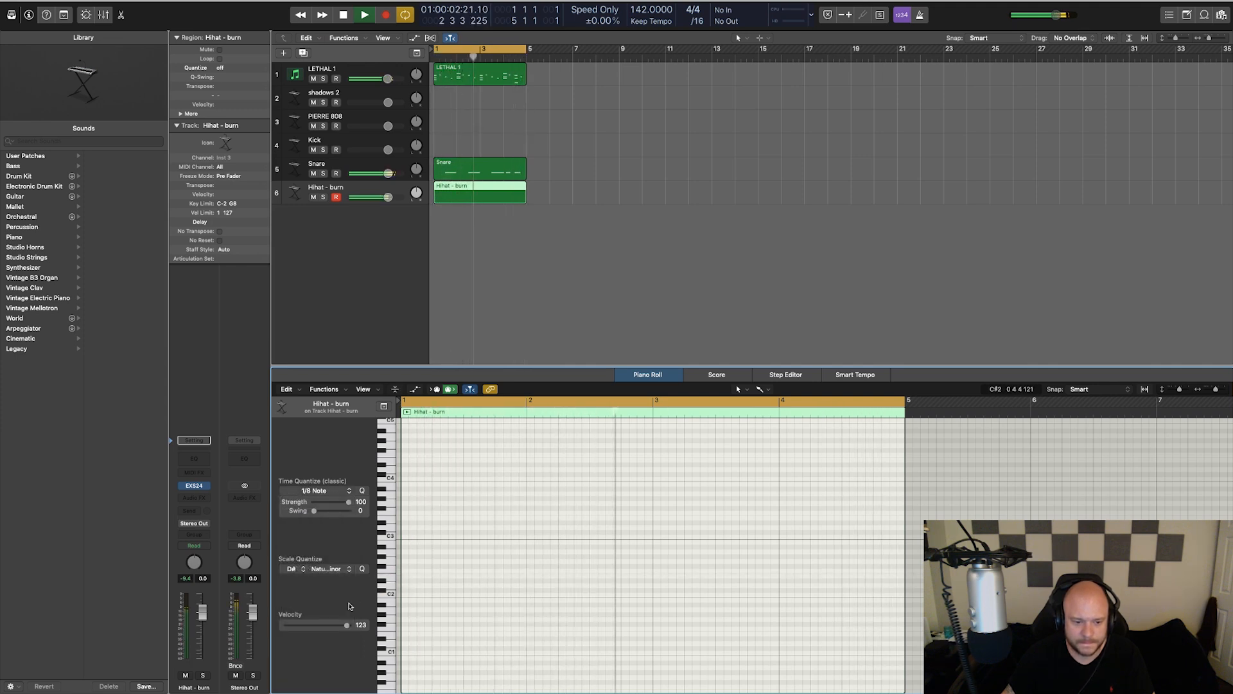
pyautogui.click(298, 570)
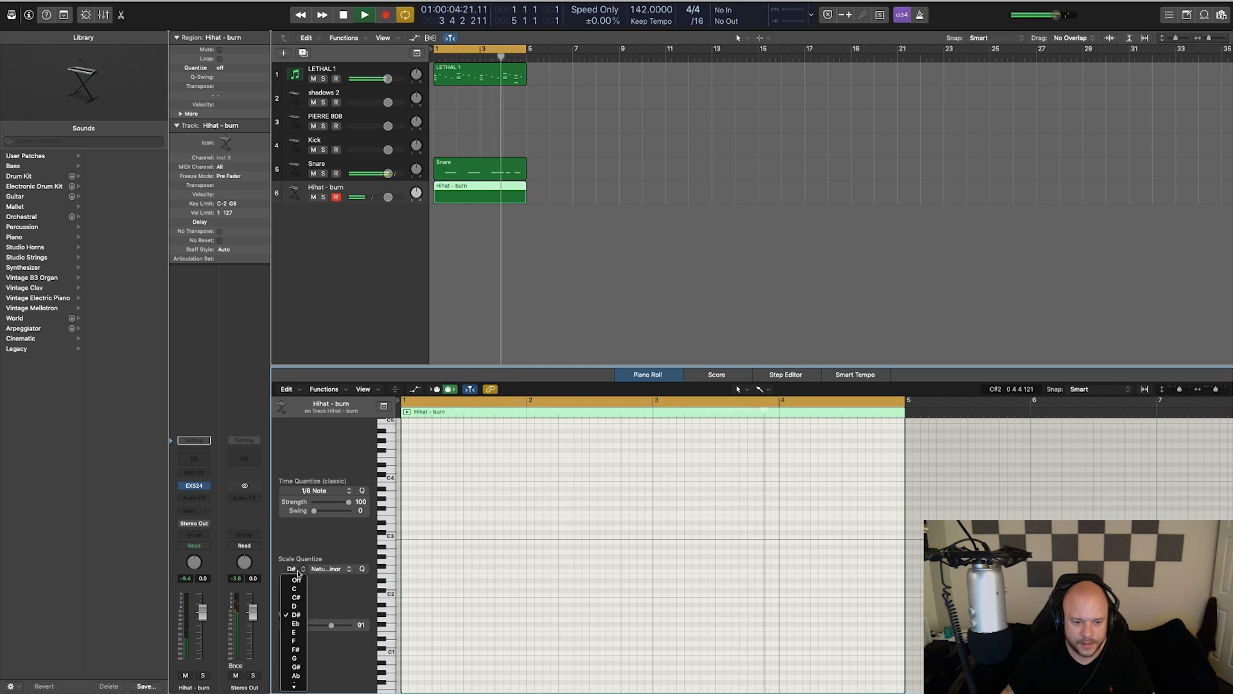
pyautogui.click(296, 579)
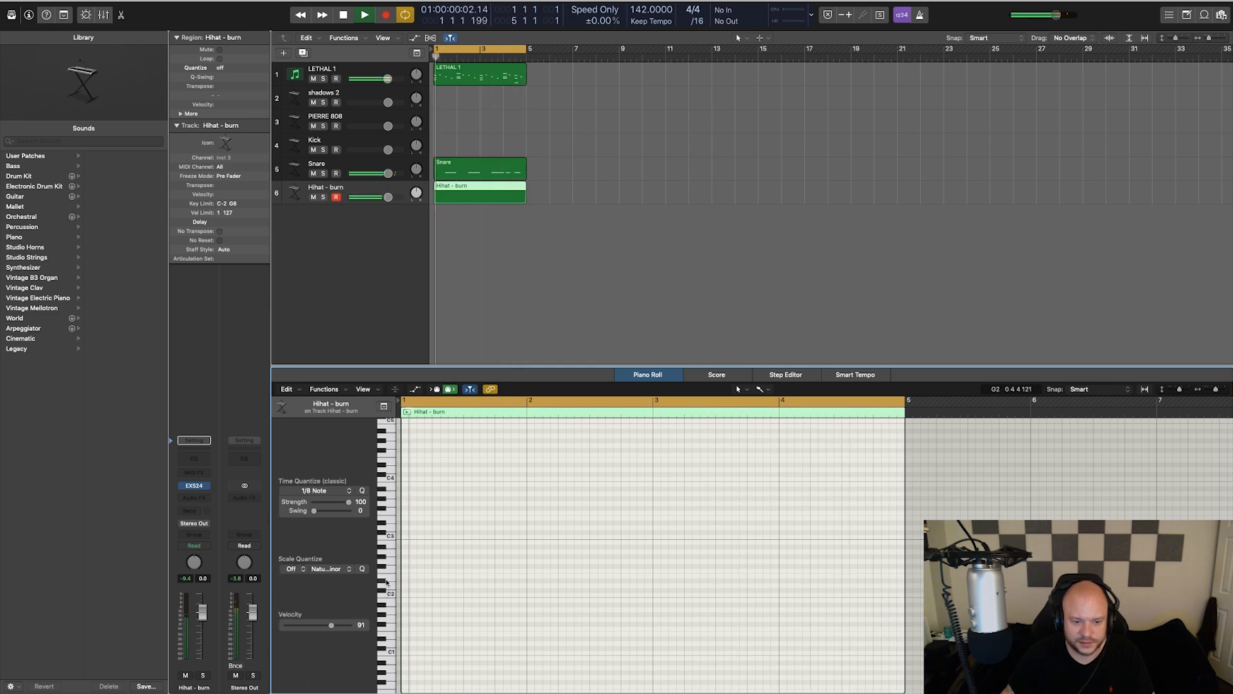
# Step: Fill all four bars of the hi-hat region with consecutive 1/8 notes on E2 and play the loop
pyautogui.moveTo(407, 576)
pyautogui.mouseDown()
pyautogui.moveTo(521, 575)
pyautogui.moveTo(397, 628)
pyautogui.moveTo(411, 577)
pyautogui.moveTo(533, 576)
pyautogui.mouseUp()
pyautogui.moveTo(693, 541)
pyautogui.mouseDown()
pyautogui.moveTo(394, 612)
pyautogui.moveTo(698, 576)
pyautogui.moveTo(660, 576)
pyautogui.mouseUp()
pyautogui.click(534, 484)
pyautogui.press('space')
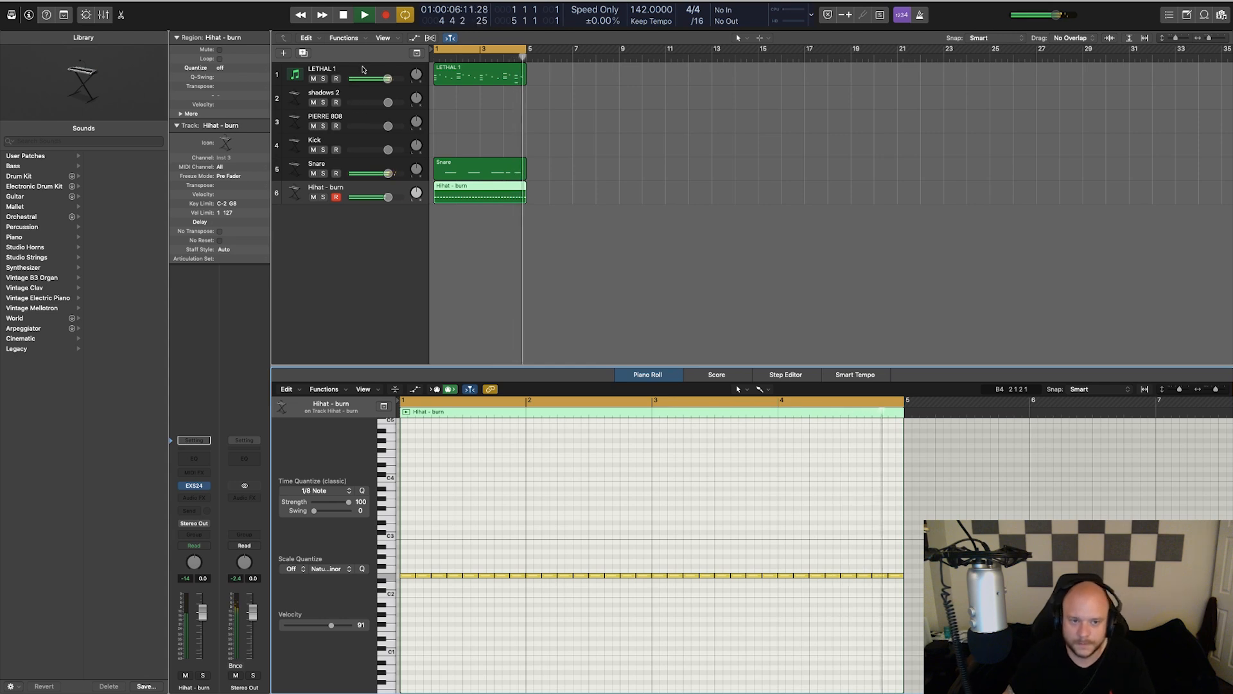
# Step: Add one software instrument track below LETHAL 1 and load the Lethal plug-in on it
pyautogui.click(363, 68)
pyautogui.press('alt+super+n')
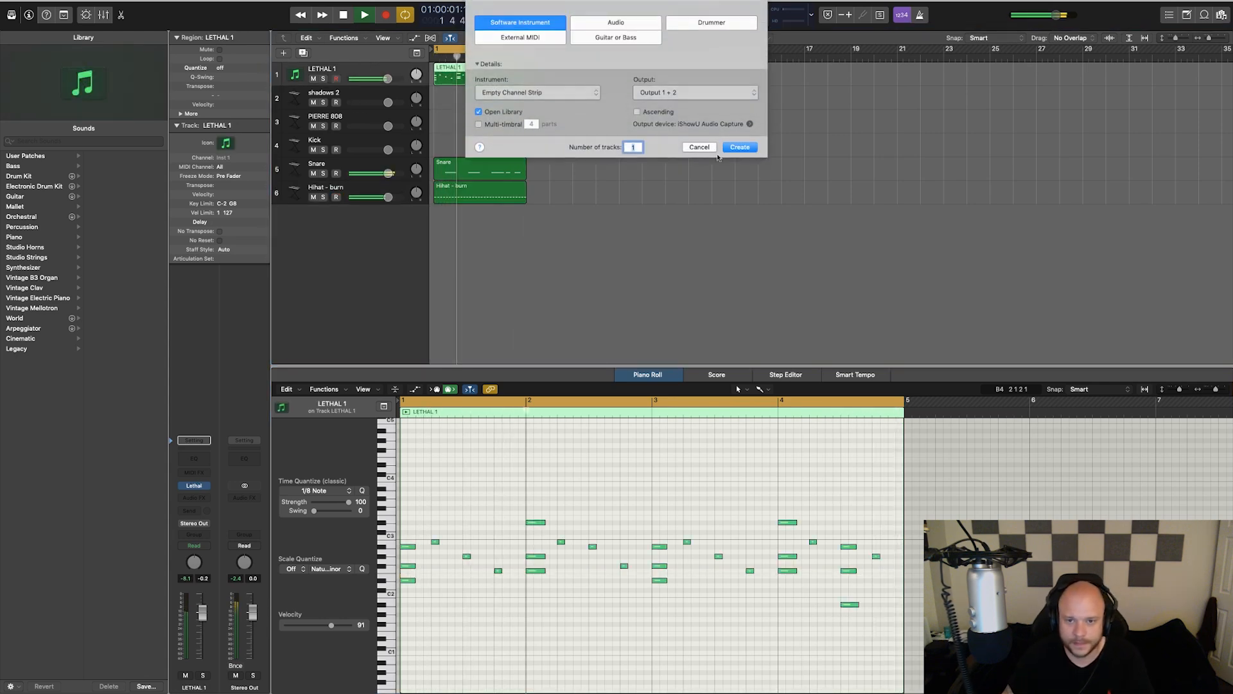
pyautogui.press('Return')
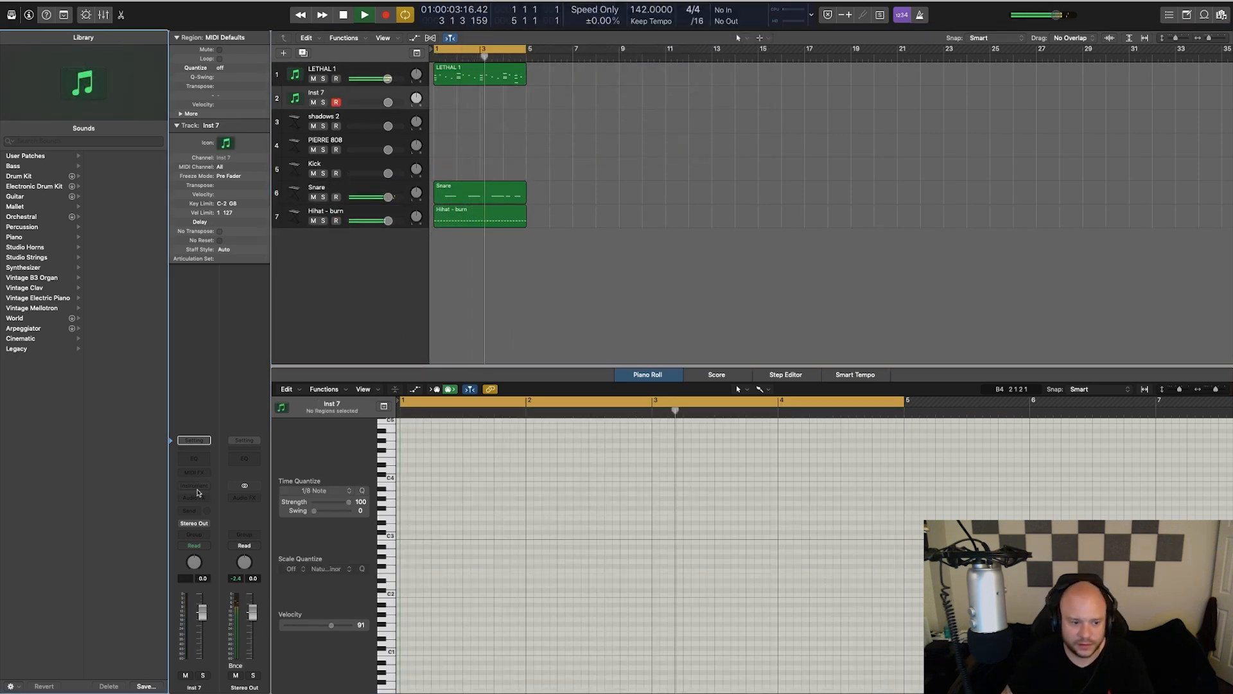
pyautogui.click(196, 487)
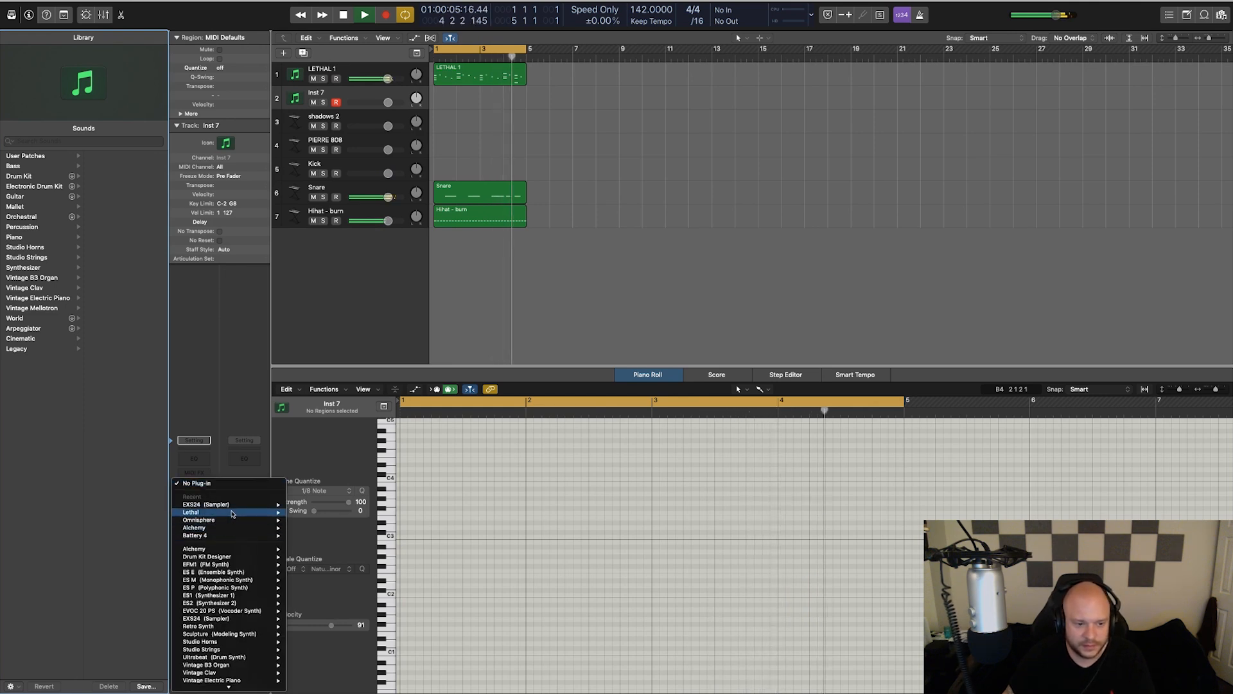
pyautogui.moveTo(232, 512)
pyautogui.click(309, 512)
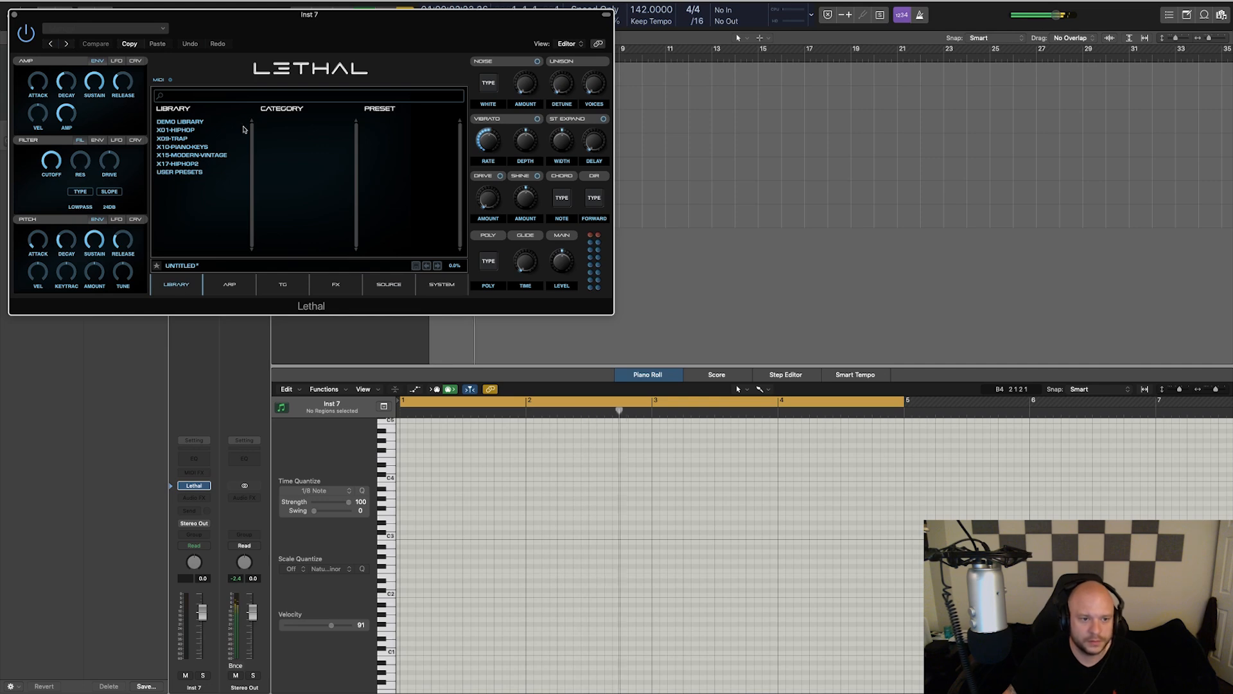
# Step: Load the X10-Xylo Keys 2 preset from the User Presets favourites and record a sparse melody over the four-bar loop
pyautogui.click(180, 172)
pyautogui.click(292, 124)
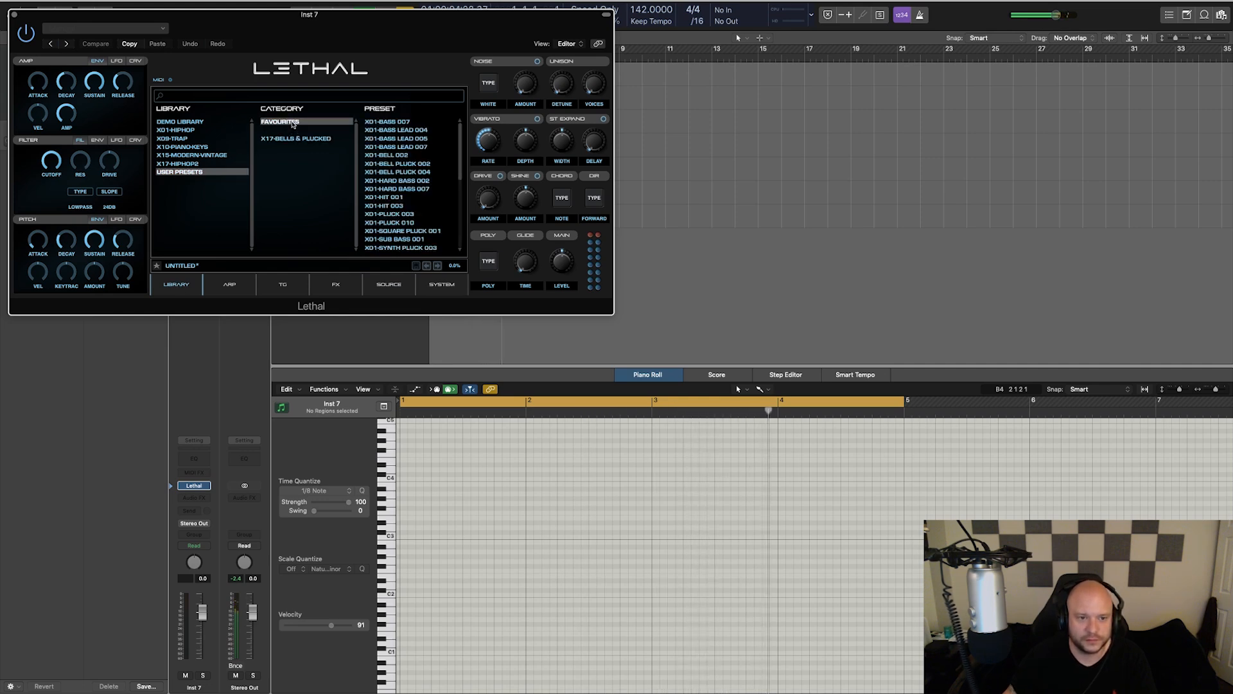
pyautogui.scroll(-10, 402, 187)
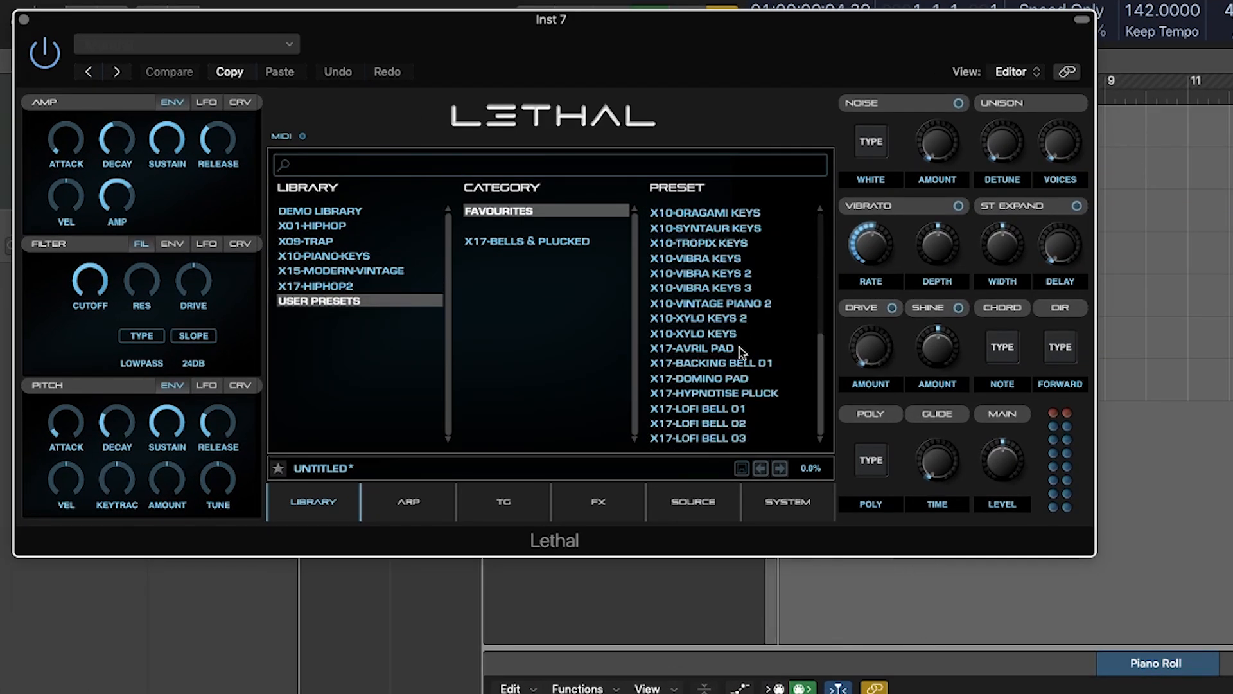
pyautogui.click(718, 319)
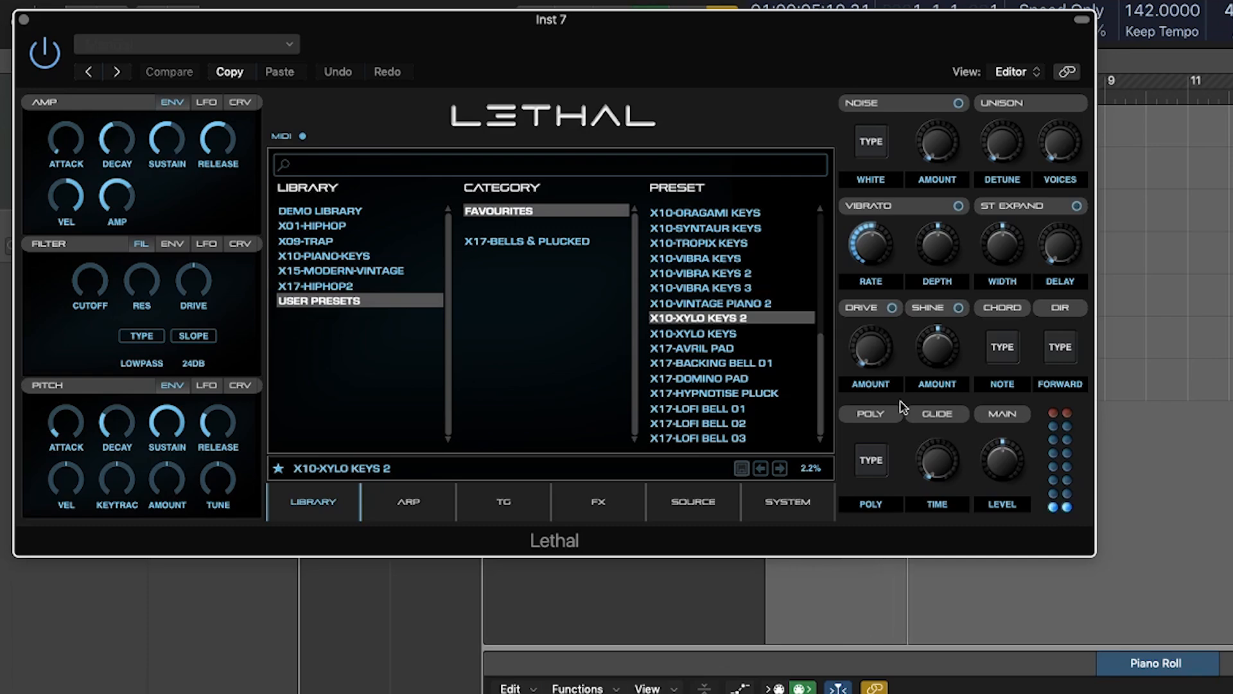
pyautogui.click(384, 15)
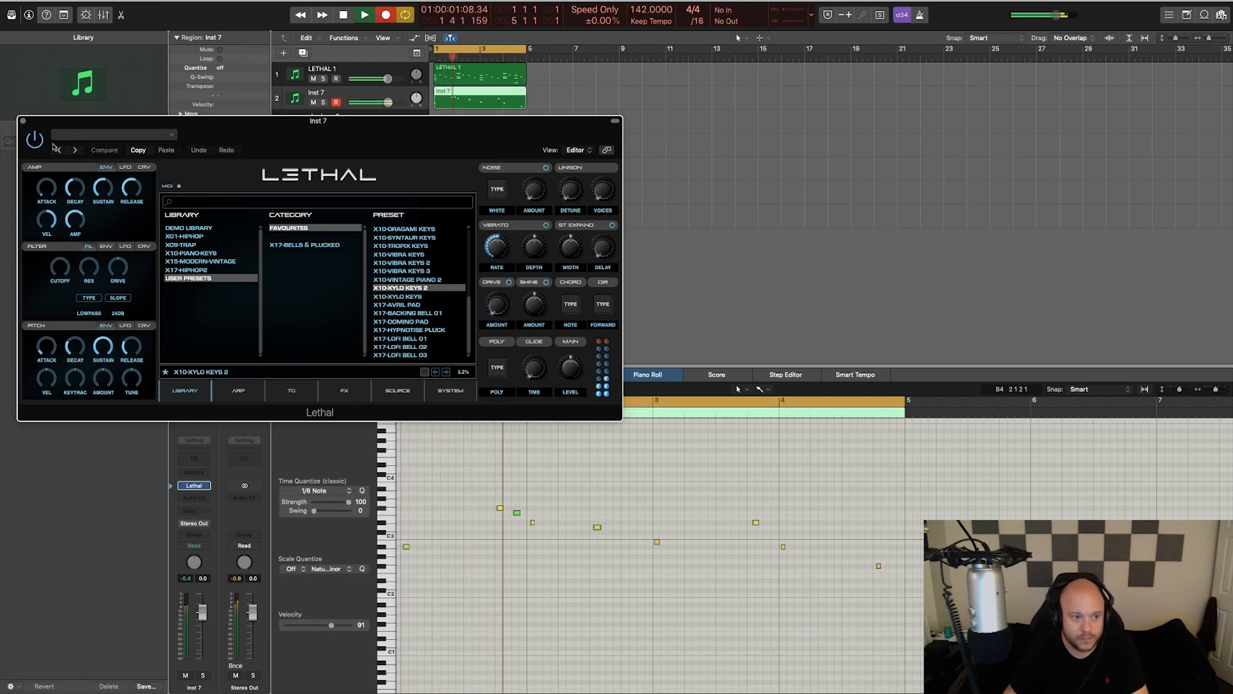
pyautogui.press('space')
# Step: Add a Delay effect in the slot after Reverb in Lethal's effects and display its settings
pyautogui.click(344, 391)
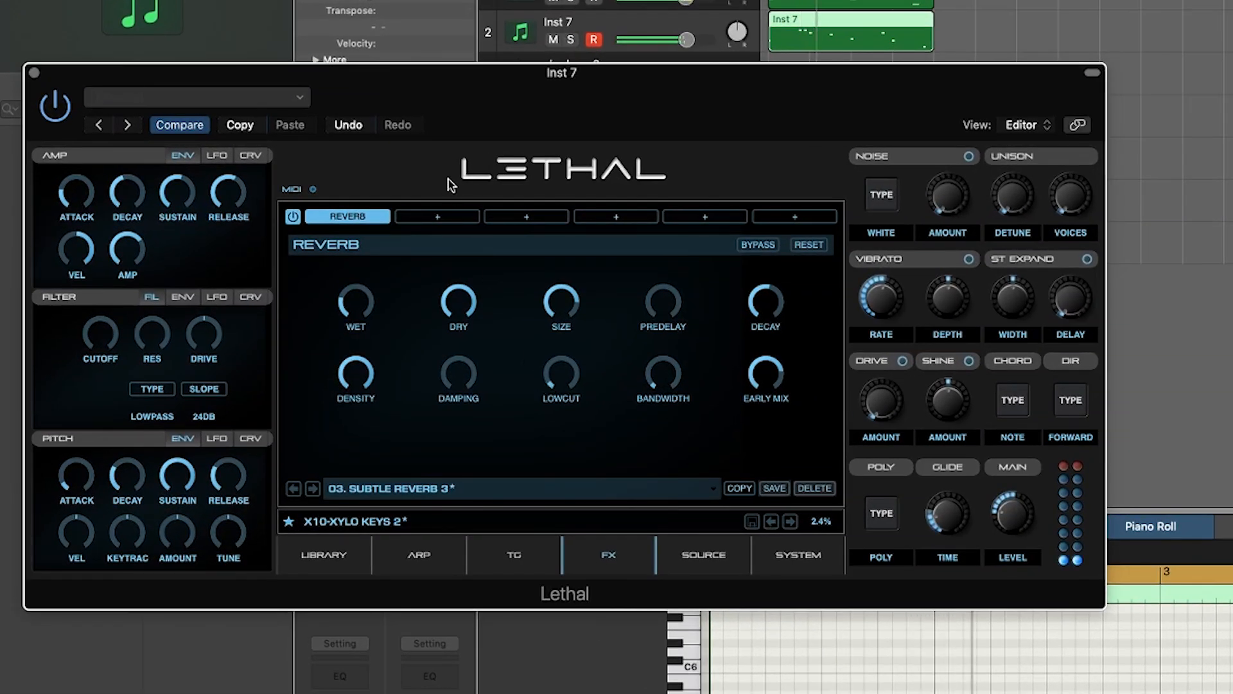
pyautogui.click(438, 216)
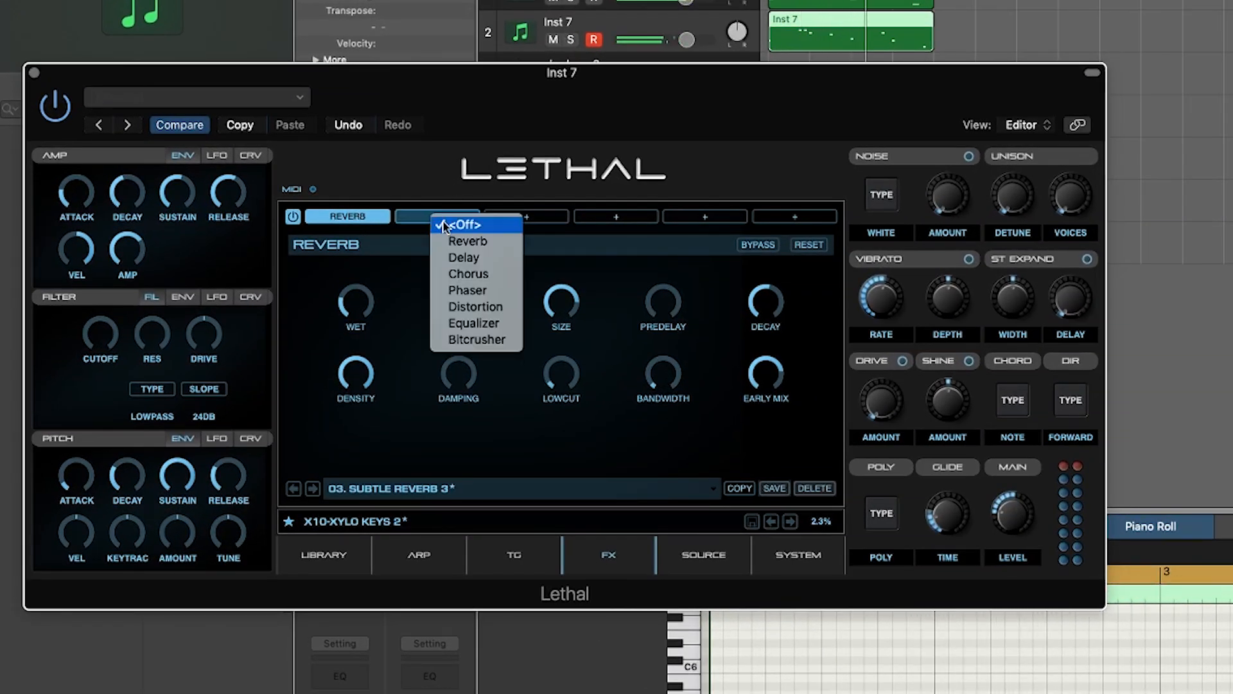
pyautogui.click(497, 257)
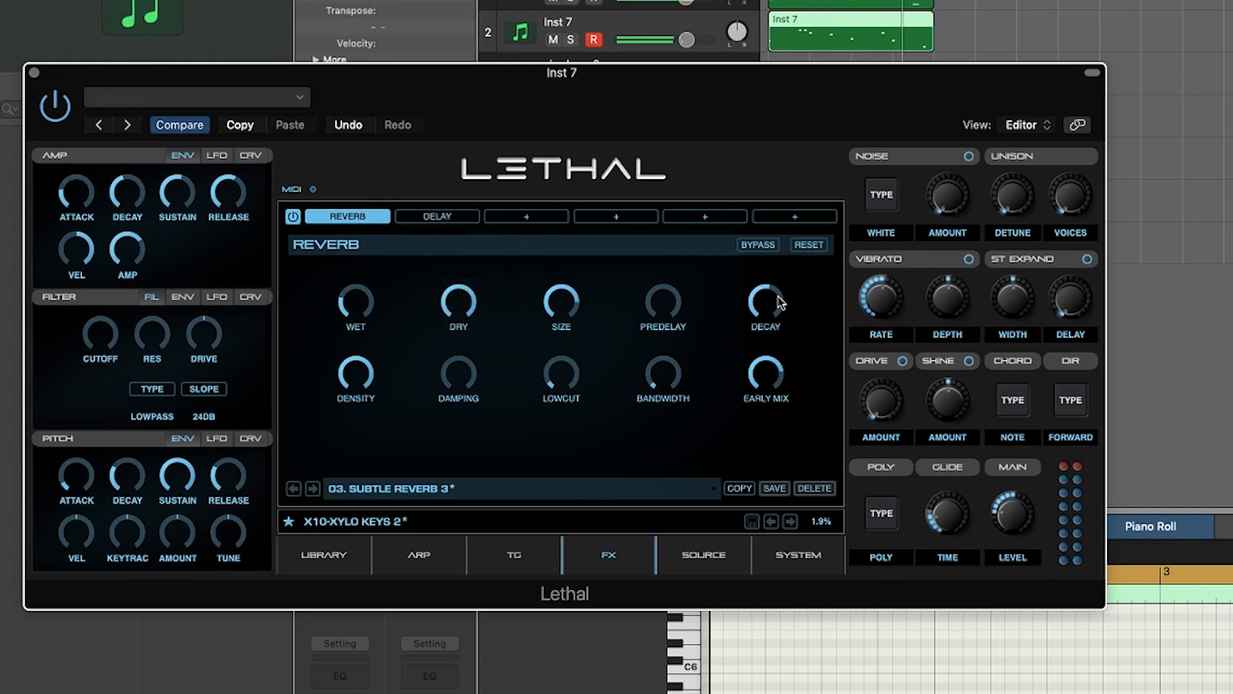
pyautogui.click(426, 219)
pyautogui.moveTo(349, 332)
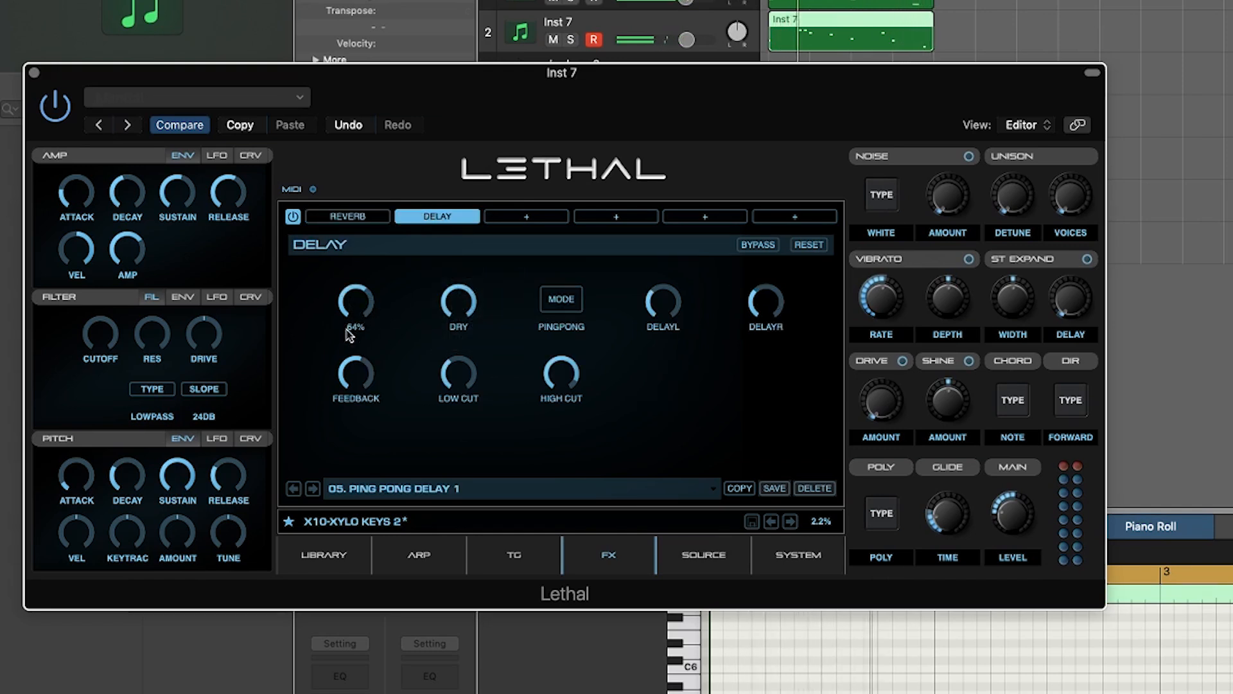
# Step: Keep the delay in PingPong mode, adjust its wet, dry, right delay, low cut and feedback amounts, and close the plug-in window
pyautogui.click(559, 302)
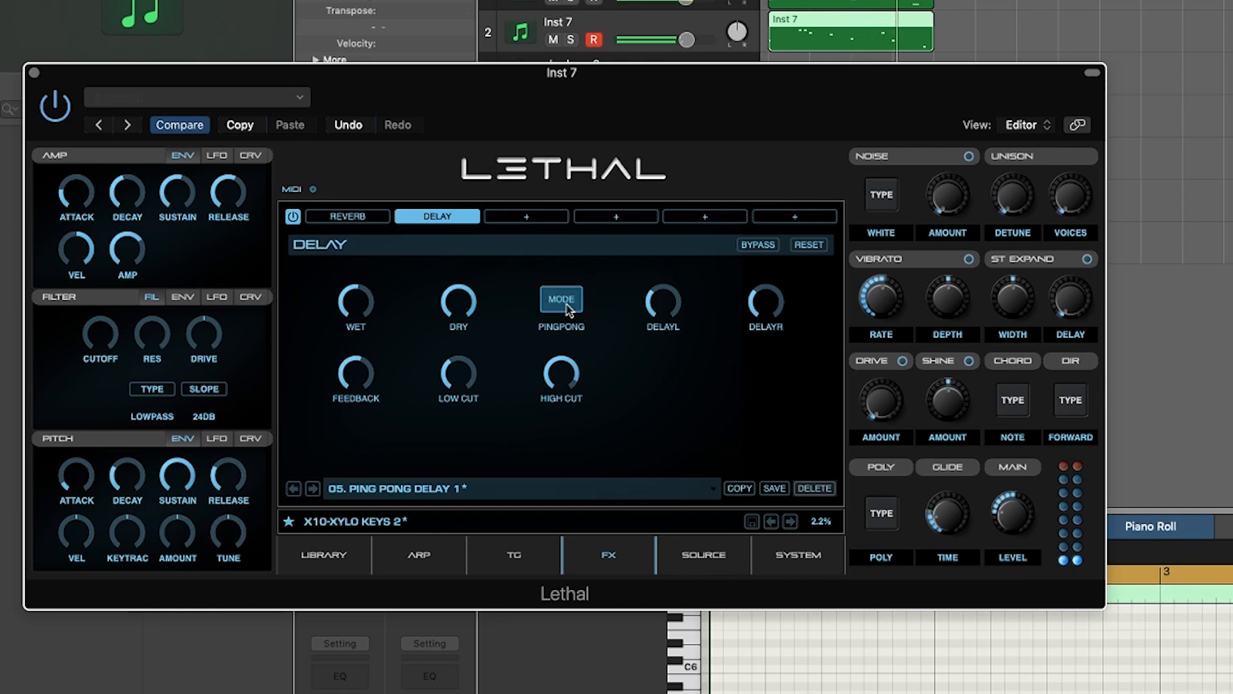
pyautogui.moveTo(769, 305); pyautogui.dragTo(758, 251)
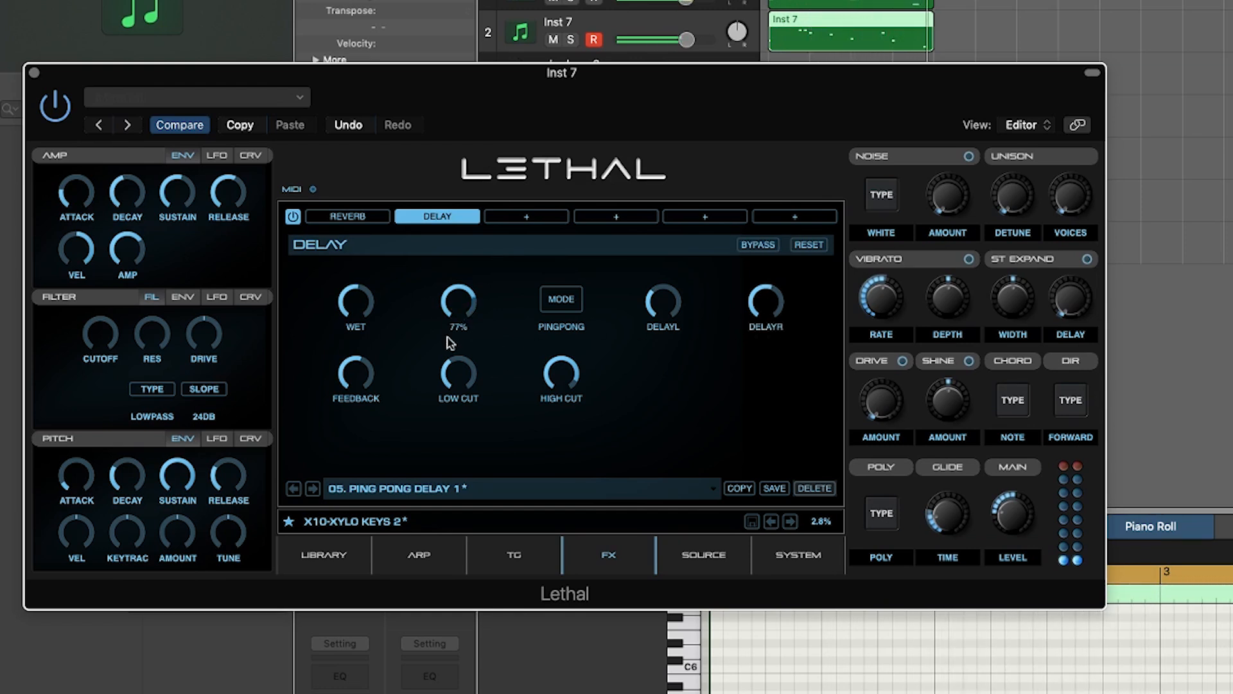
pyautogui.moveTo(453, 360); pyautogui.dragTo(462, 406)
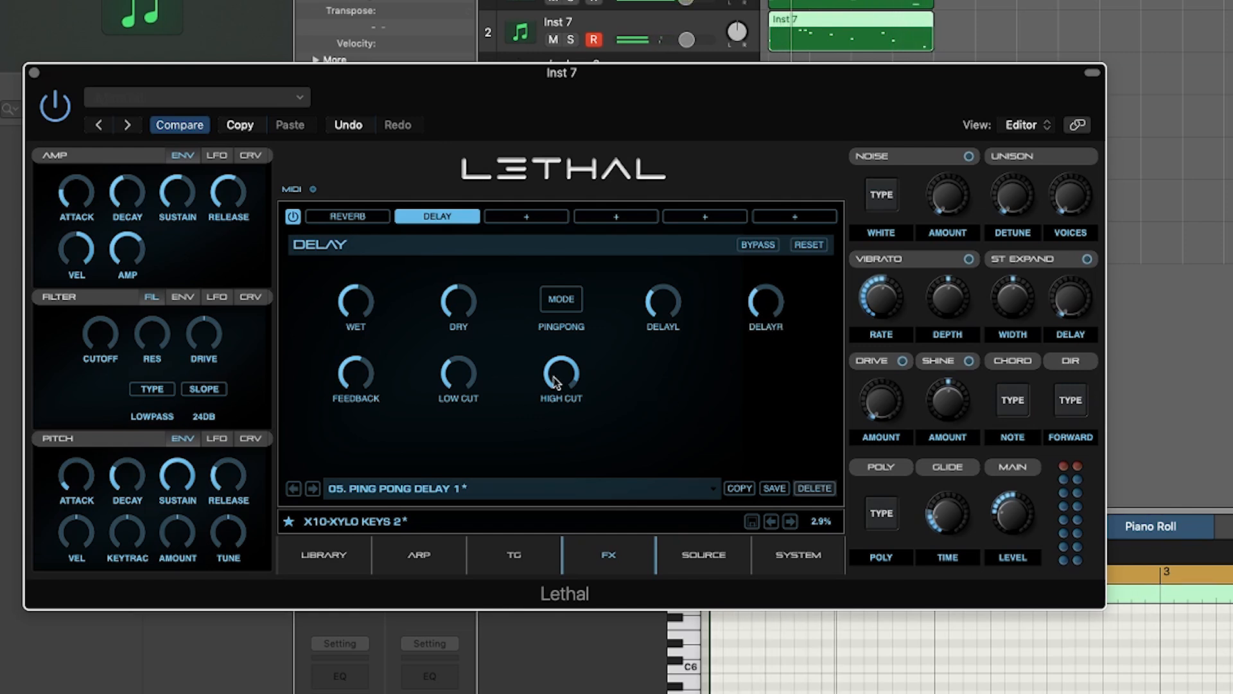
pyautogui.moveTo(357, 387); pyautogui.dragTo(345, 414)
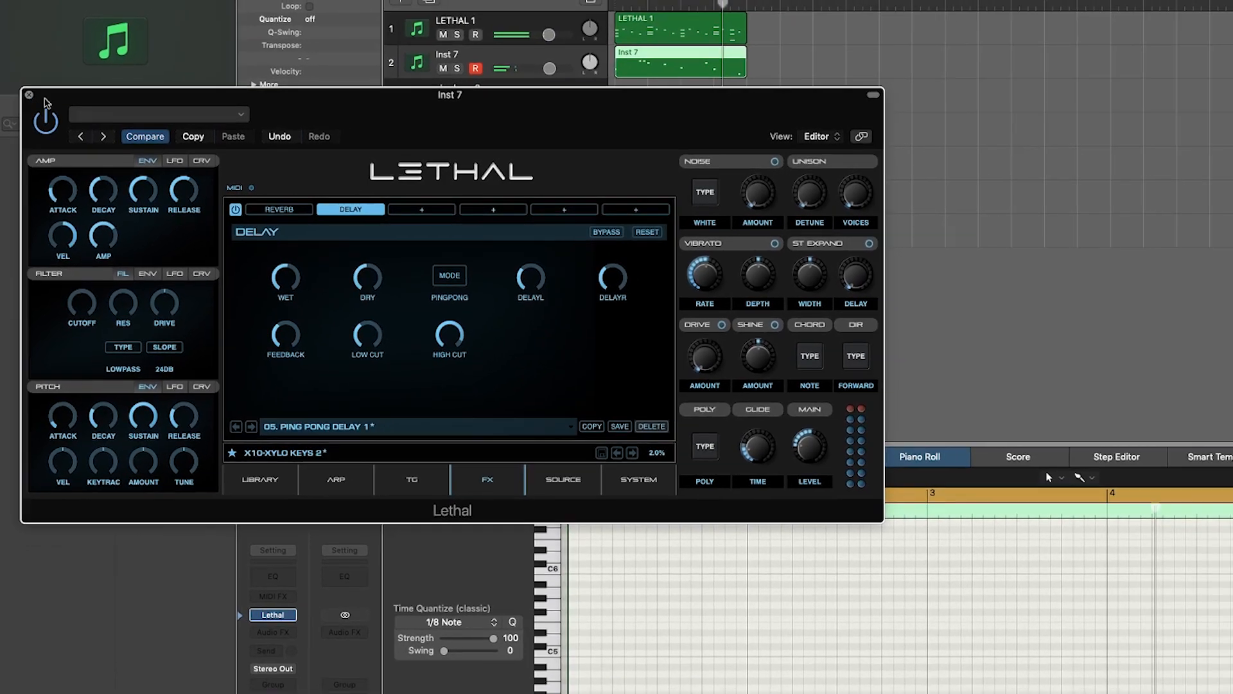
pyautogui.click(34, 72)
# Step: Rename the Inst 7 track as Lethal 2
pyautogui.click(1050, 64)
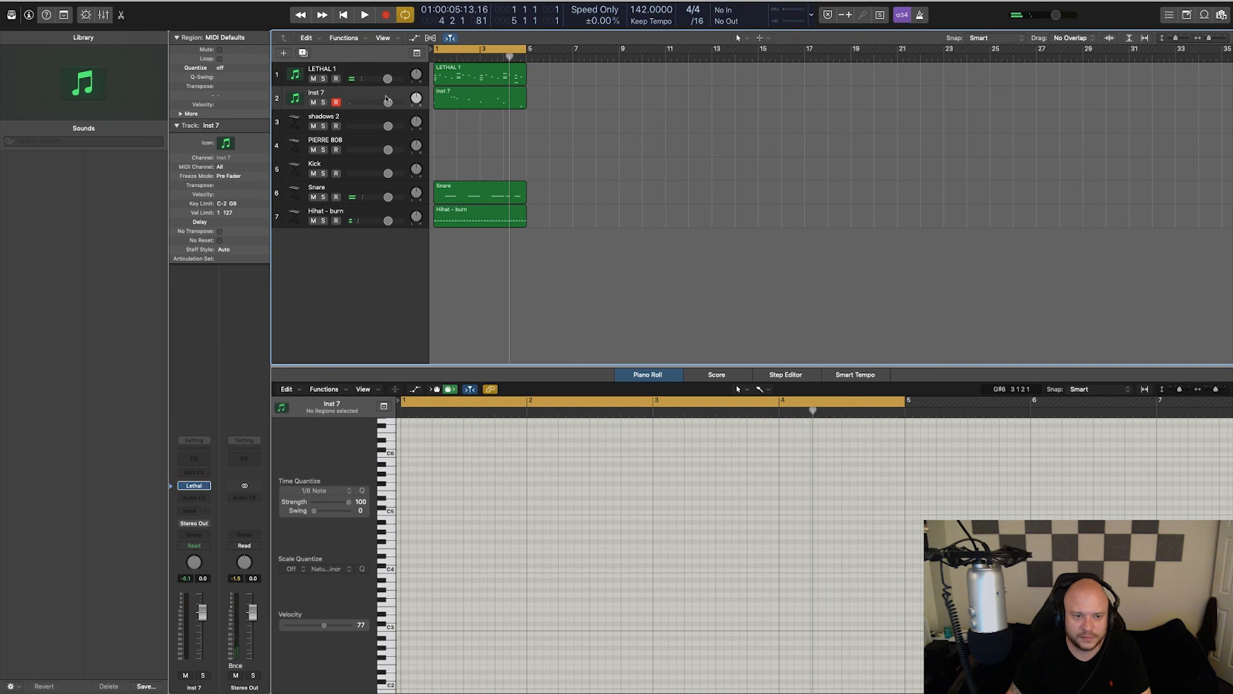
pyautogui.click(318, 93)
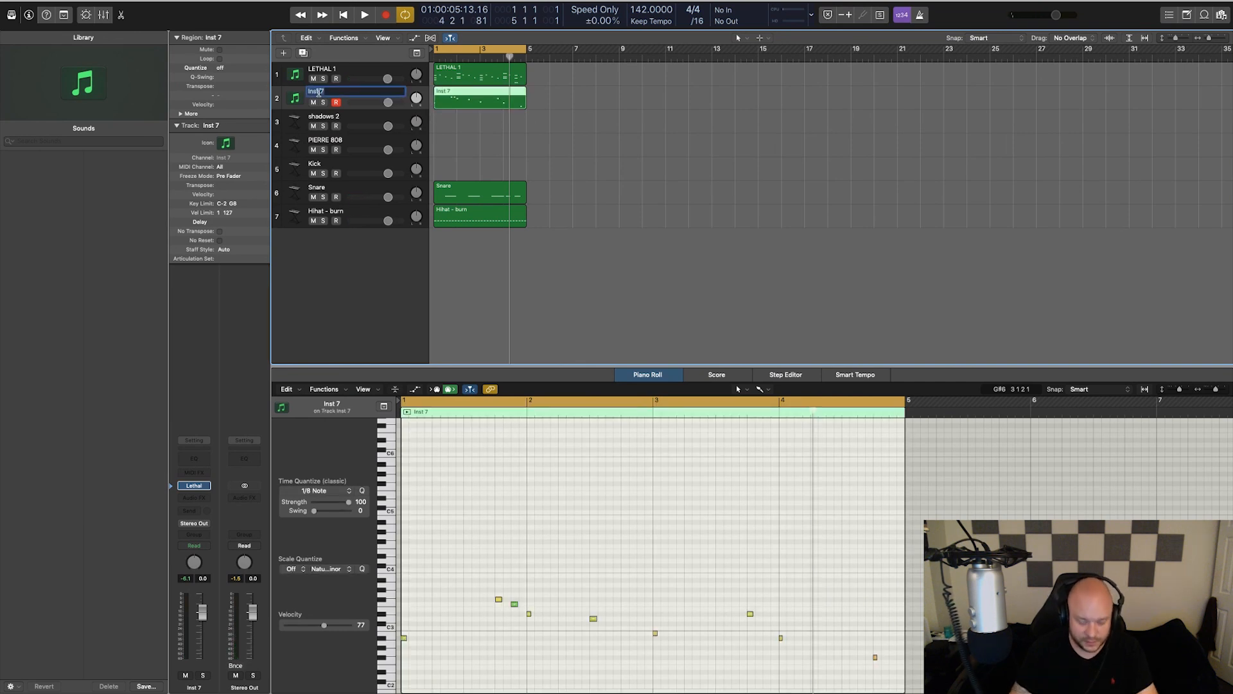
pyautogui.write('Lethal 2')
pyautogui.press('Return')
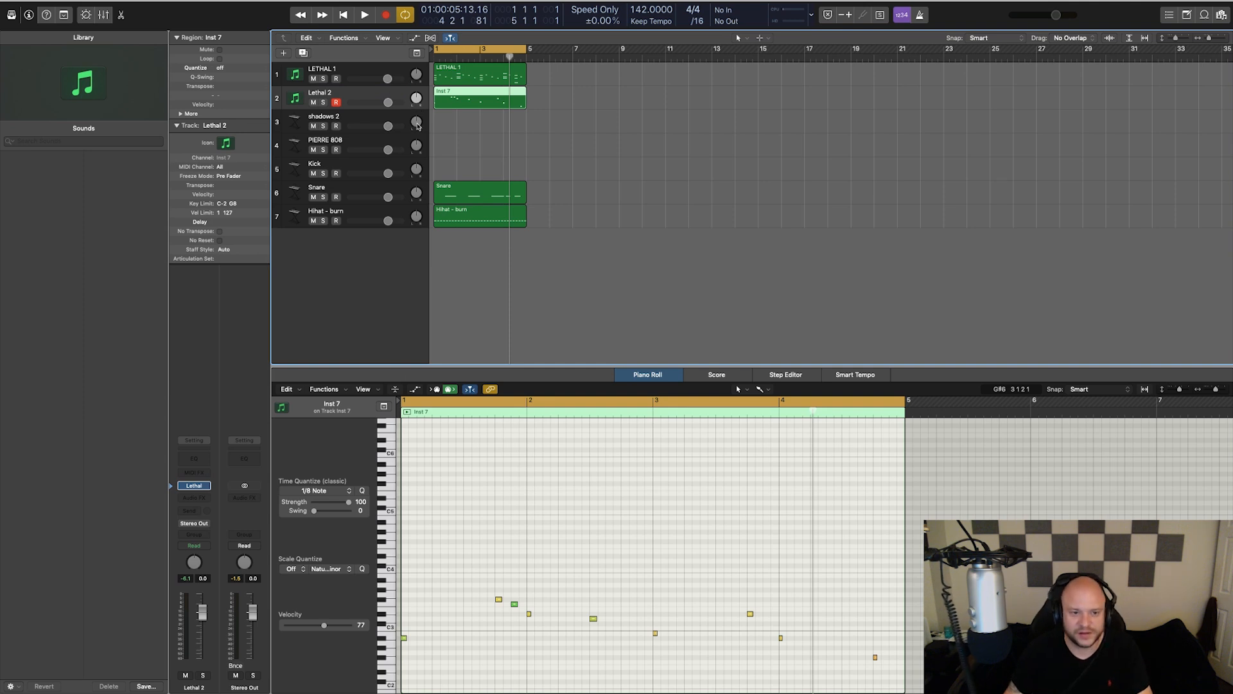
# Step: Duplicate the Lethal 2 track with its settings and open the copy's plug-in window clear of the track list
pyautogui.press('super+d')
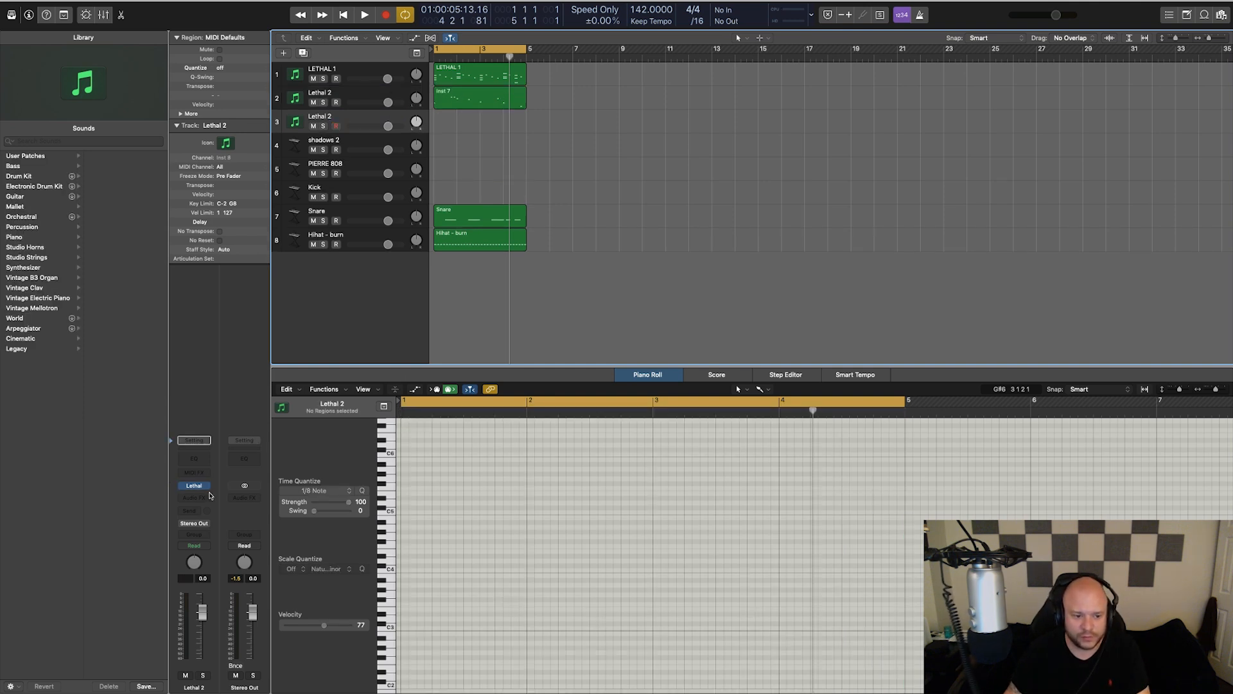
pyautogui.click(195, 488)
pyautogui.moveTo(392, 27); pyautogui.dragTo(523, 303)
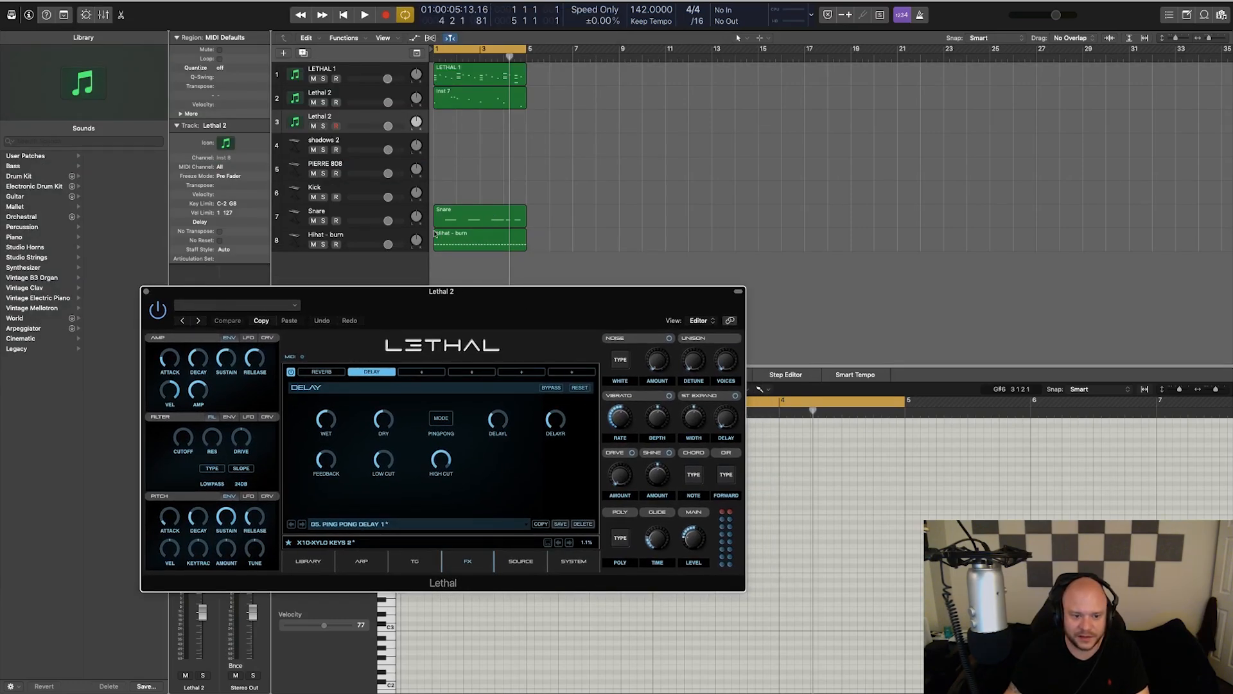
# Step: With the loop playing, audition X17-Domino Pad from the User Presets favourites and settle on X17-Lofi Bell 01 for the duplicated track
pyautogui.press('space')
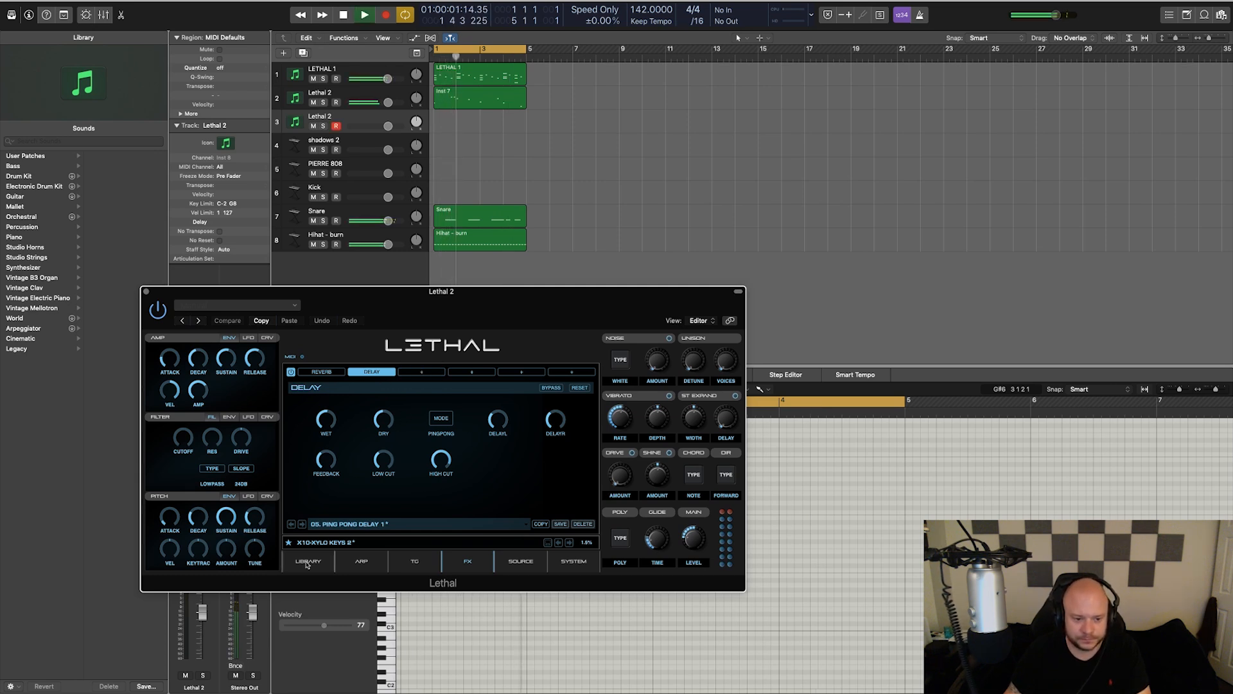
pyautogui.click(307, 563)
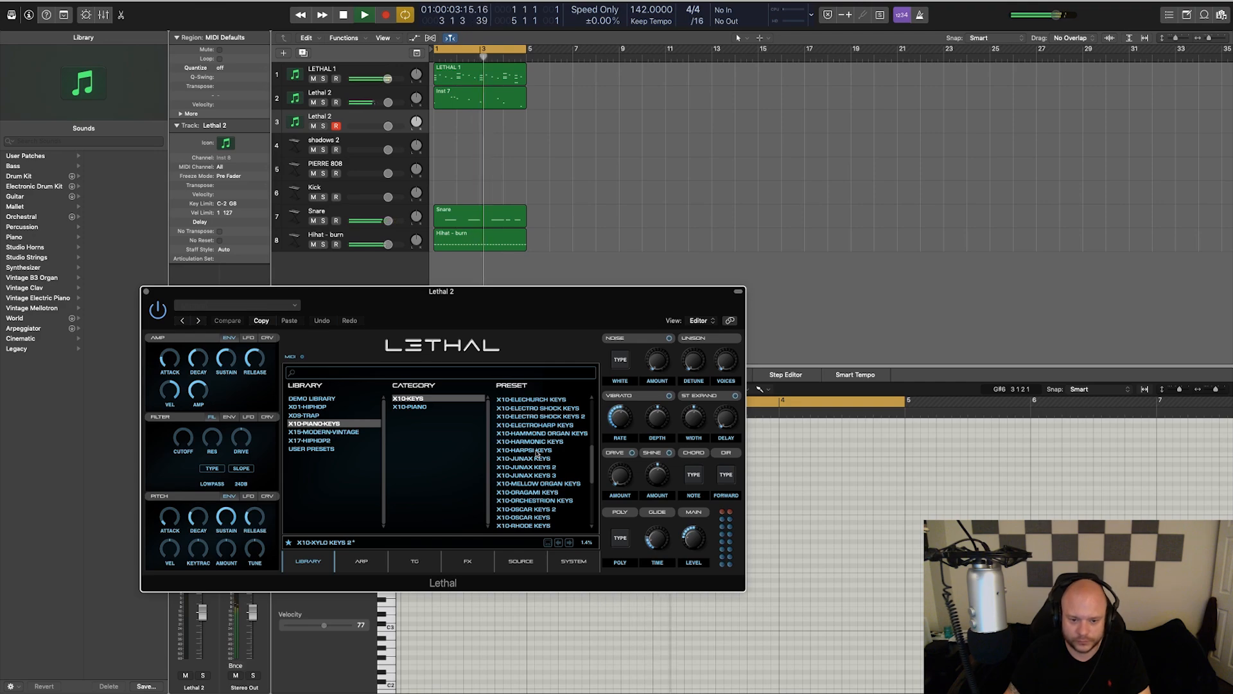
pyautogui.click(311, 448)
pyautogui.click(411, 399)
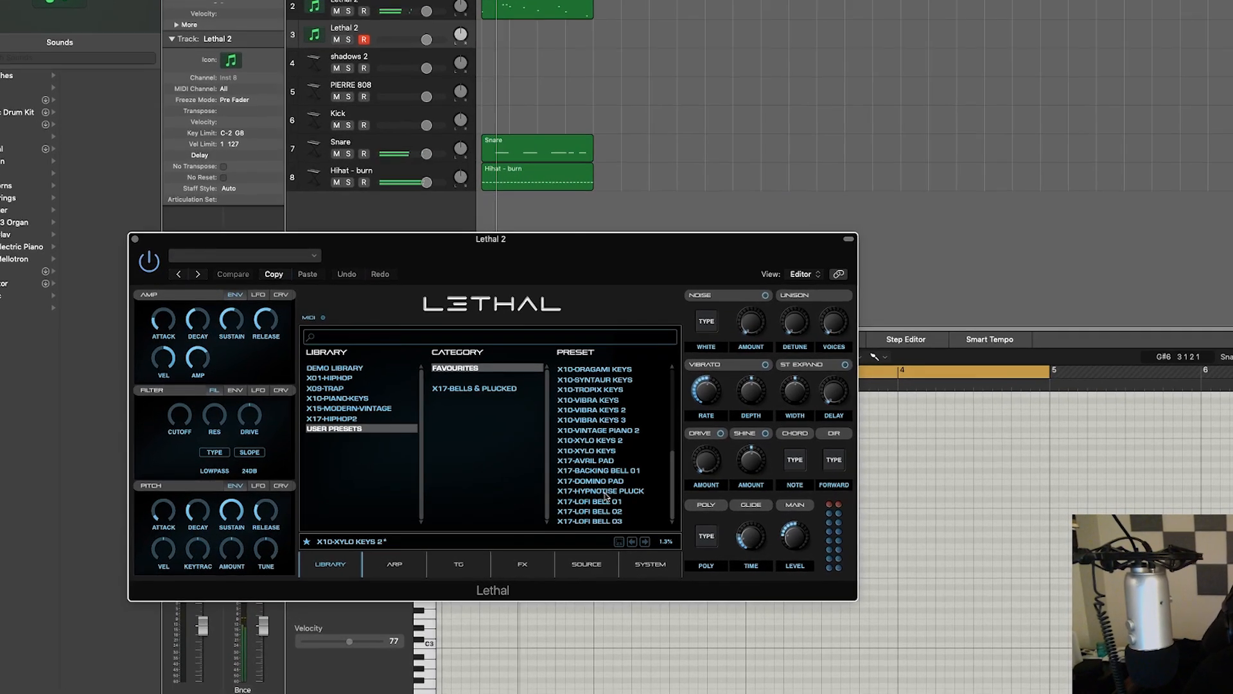
pyautogui.click(591, 482)
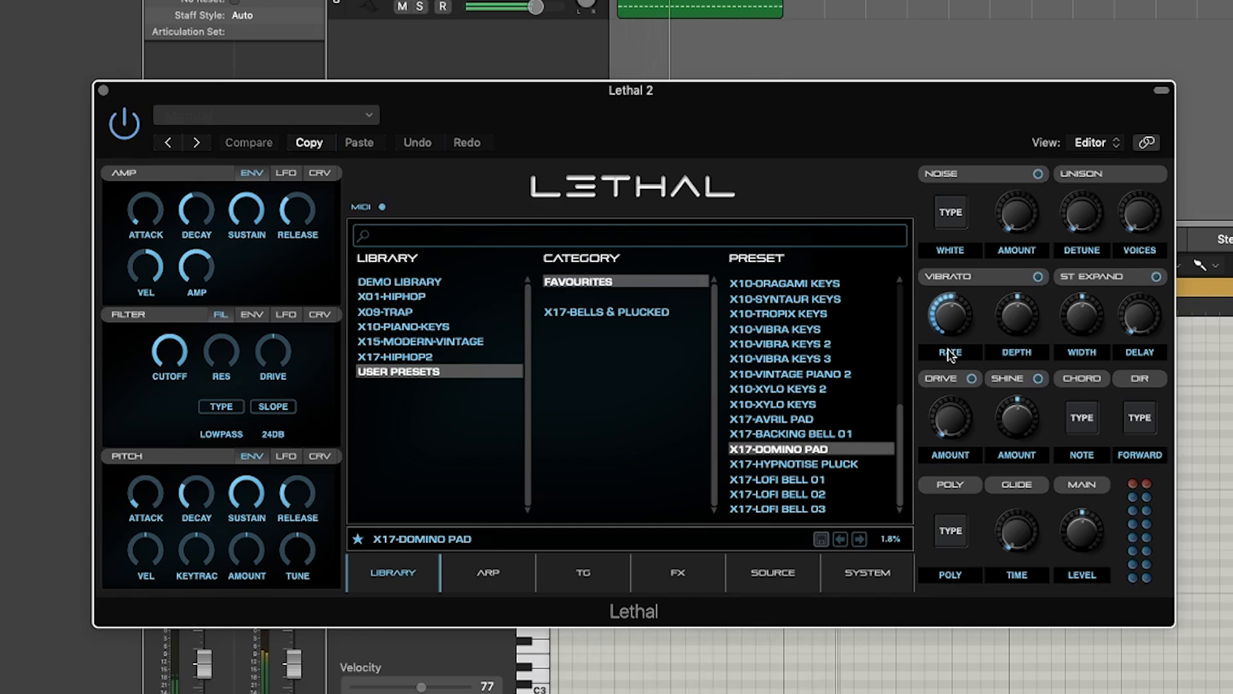
pyautogui.click(788, 480)
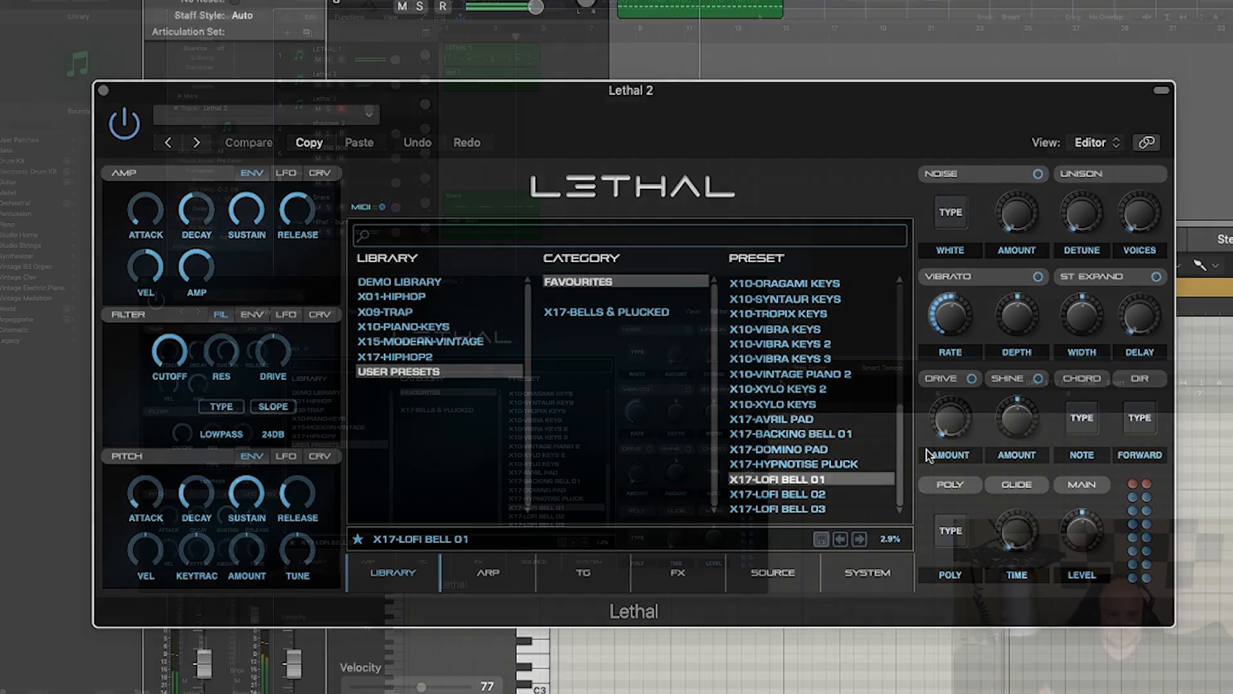
# Step: Record a sparse bell melody over the four-bar loop on the duplicated Lethal 2 track and close the plug-in window
pyautogui.click(390, 9)
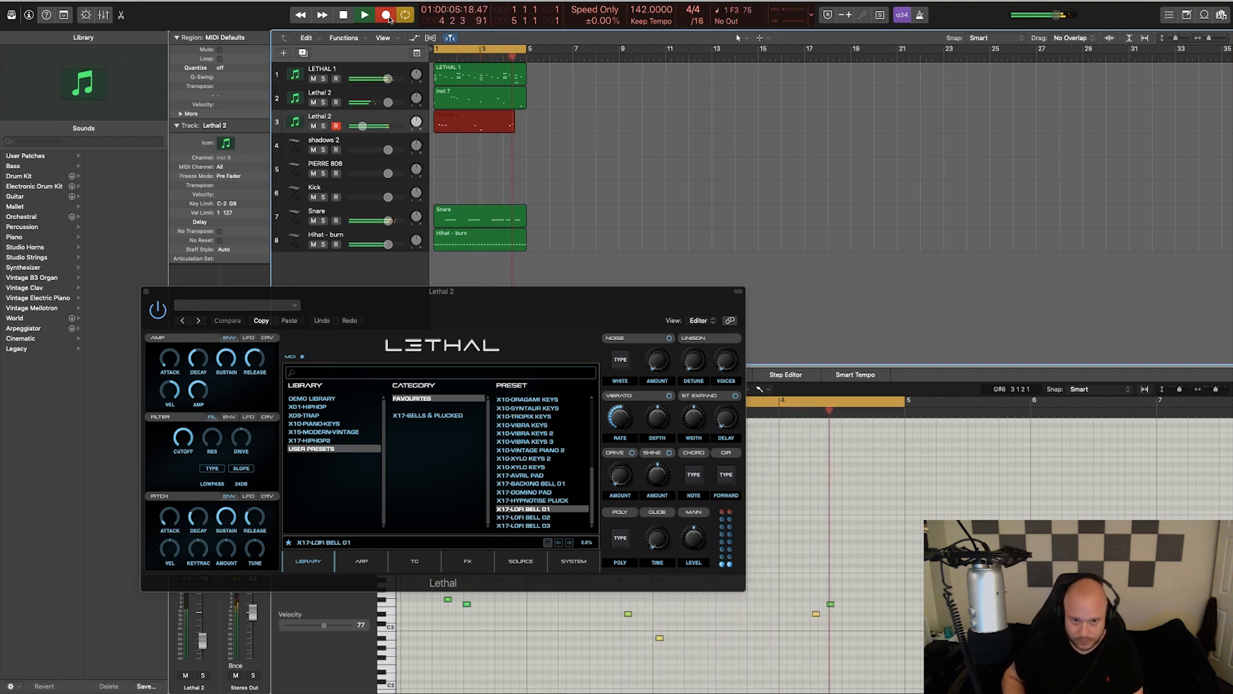
pyautogui.press('space')
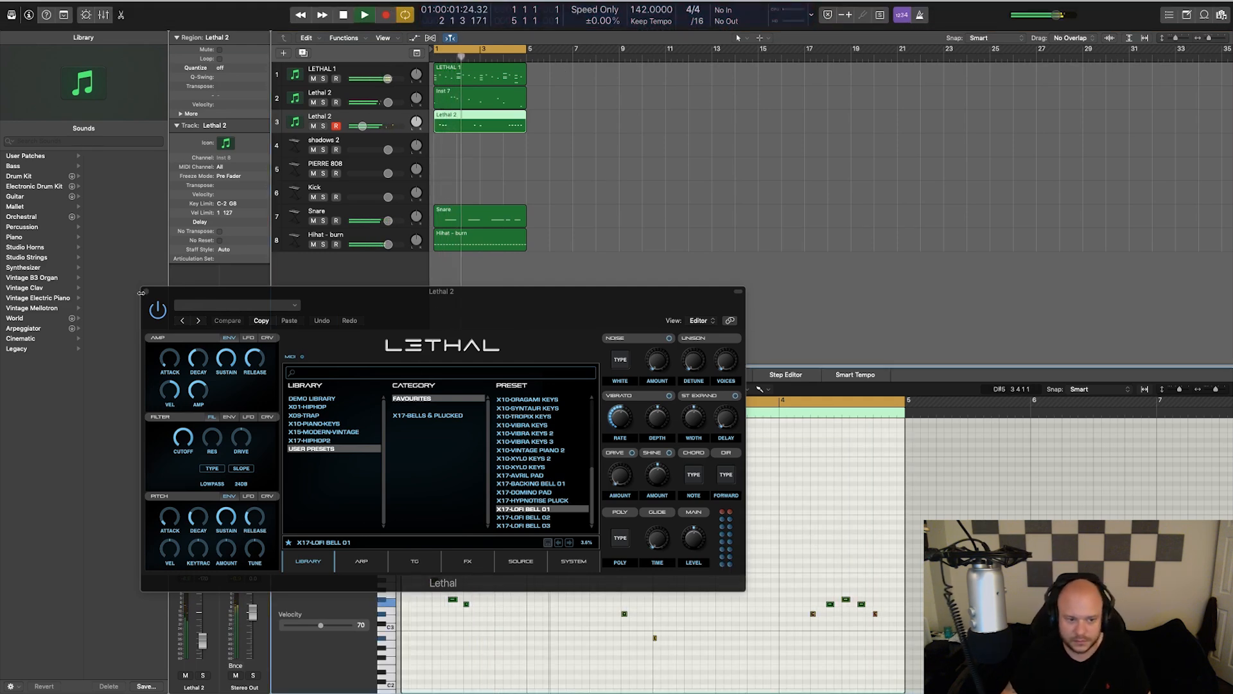
pyautogui.moveTo(385, 305); pyautogui.dragTo(266, 104)
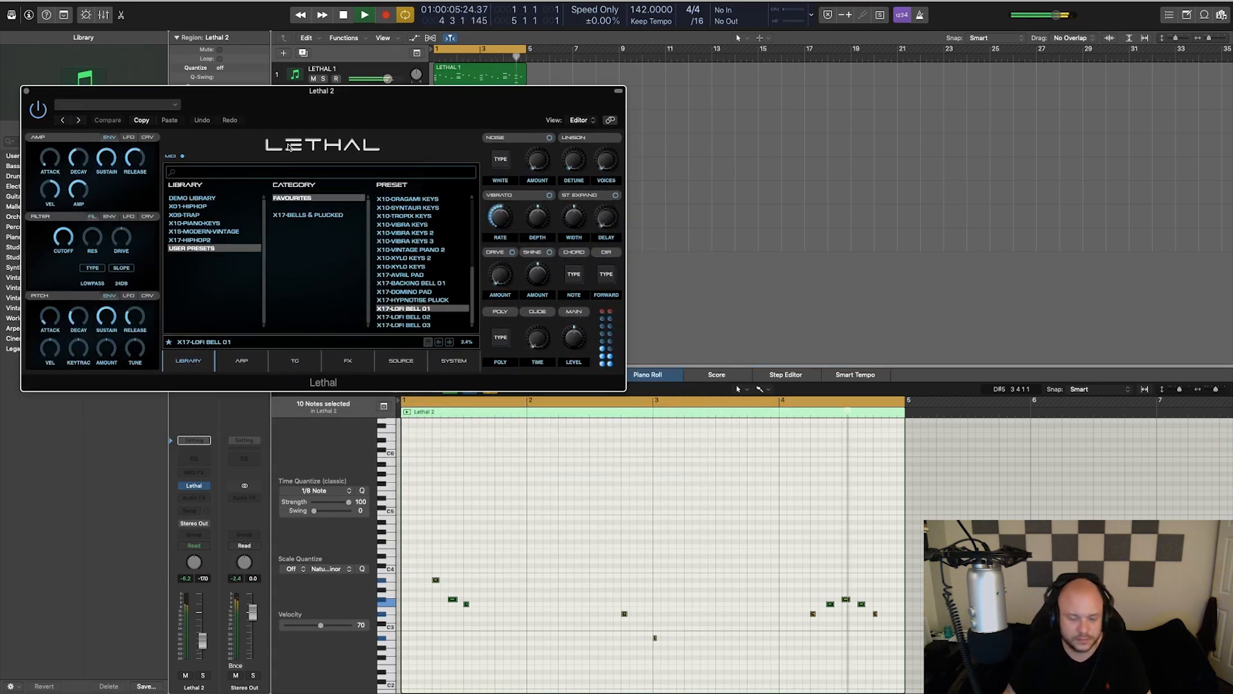
pyautogui.press('super+w')
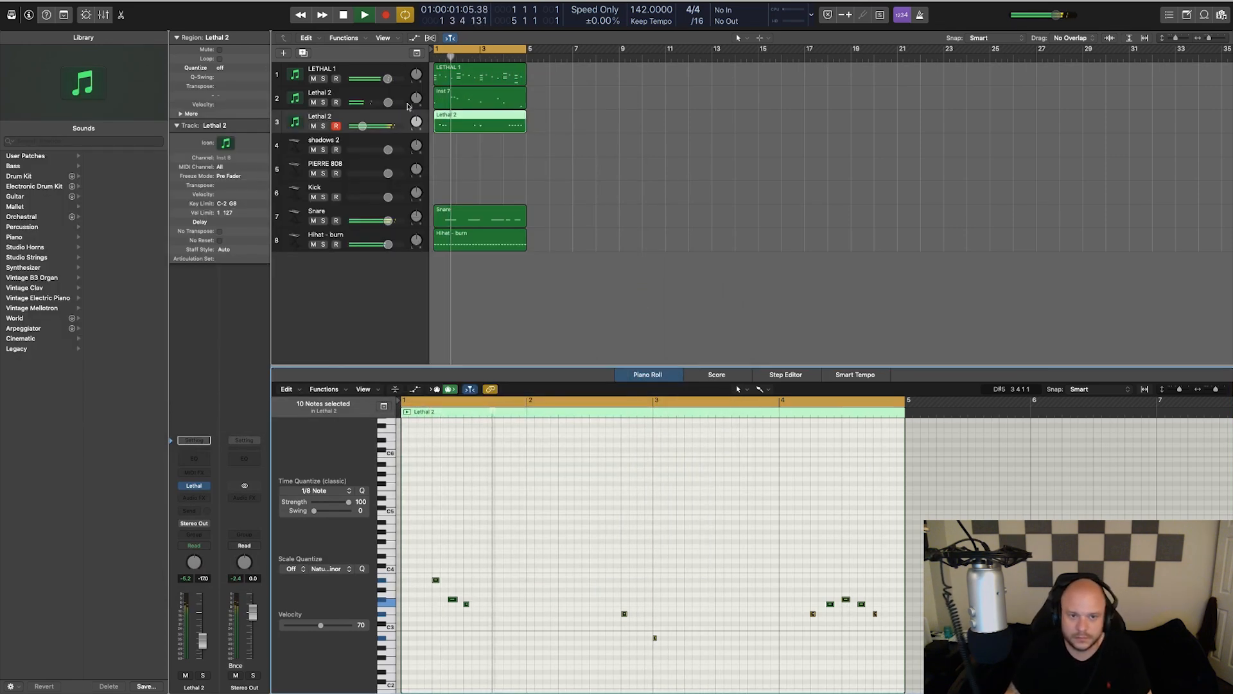
# Step: Add one software instrument track below the bell track and load the Lethal plug-in on it
pyautogui.press('super+alt+n')
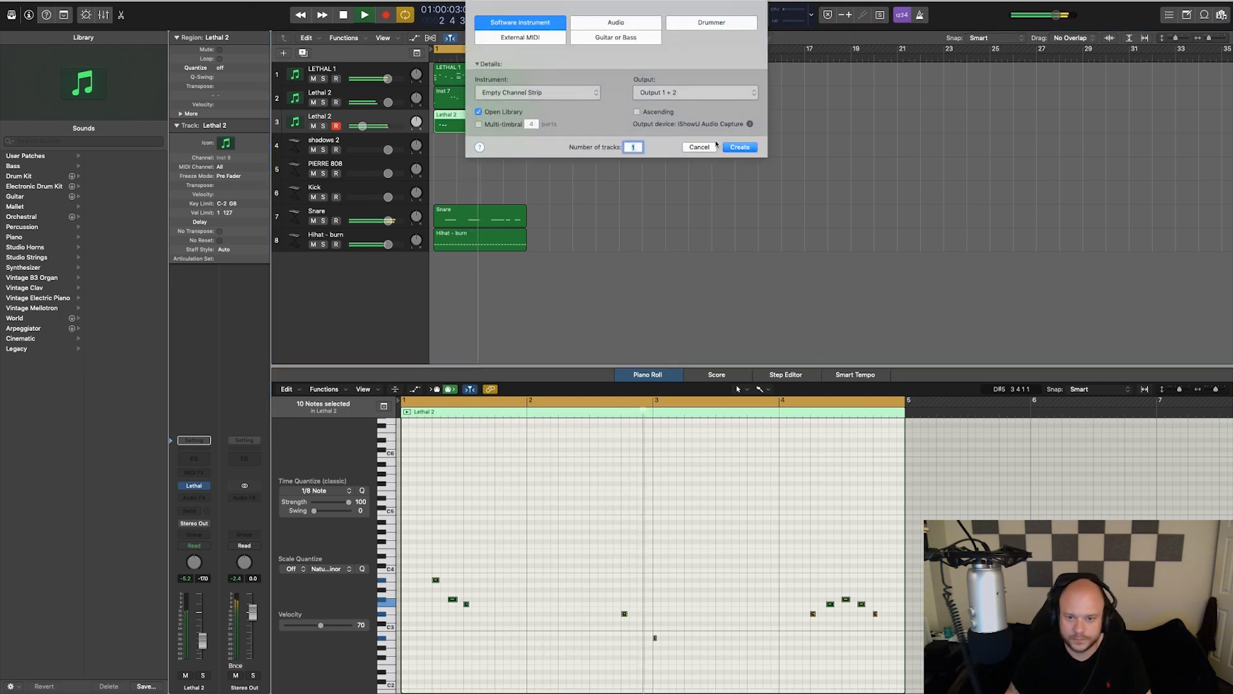
pyautogui.press('Return')
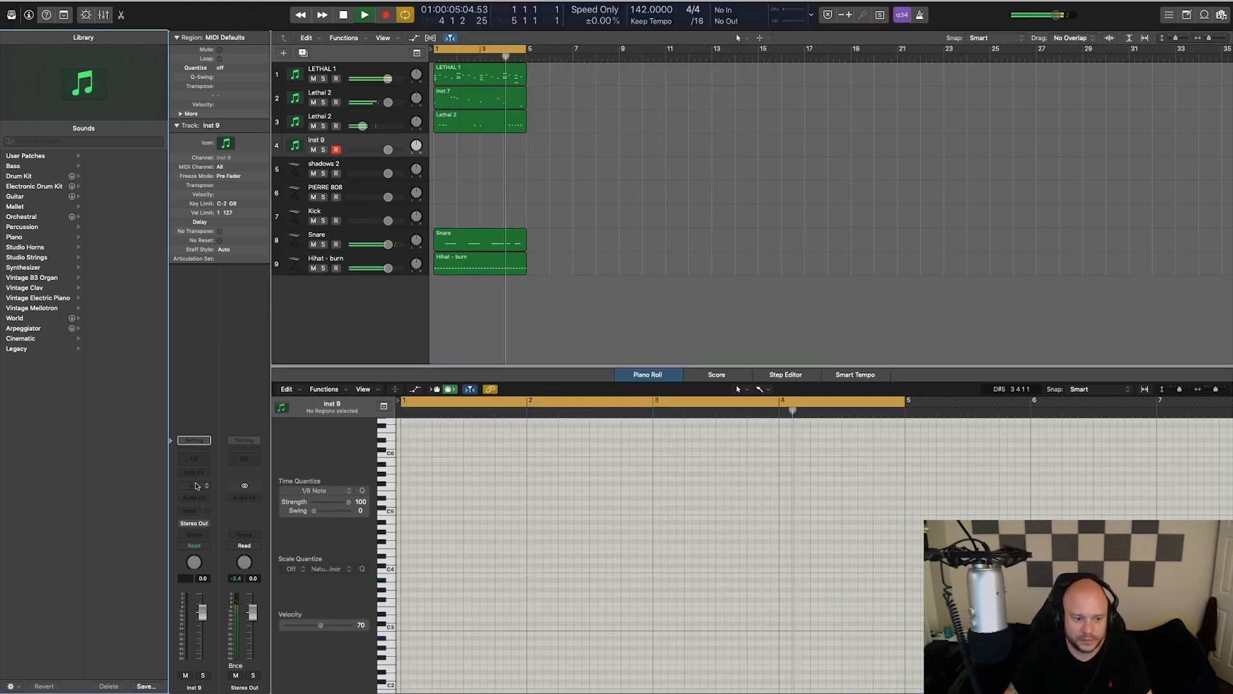
pyautogui.click(197, 485)
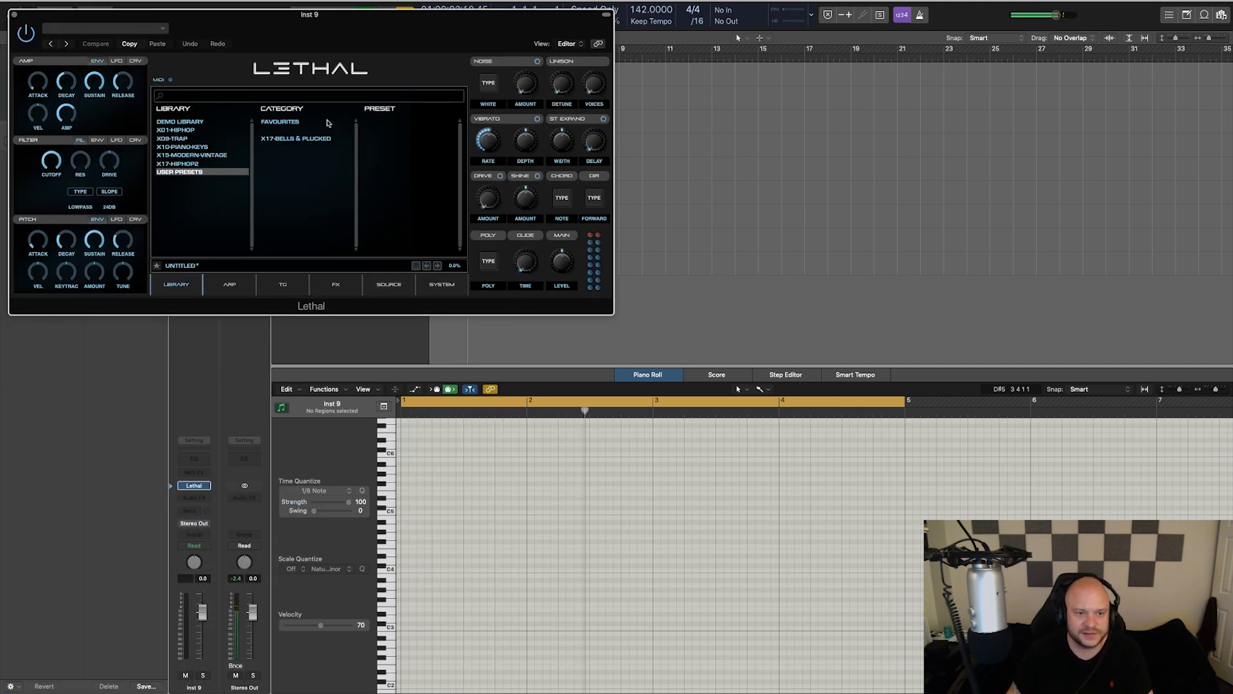
# Step: Audition bass presets from the User Presets favourites on the new Lethal track and settle on X01-HARD BASS 002
pyautogui.click(327, 123)
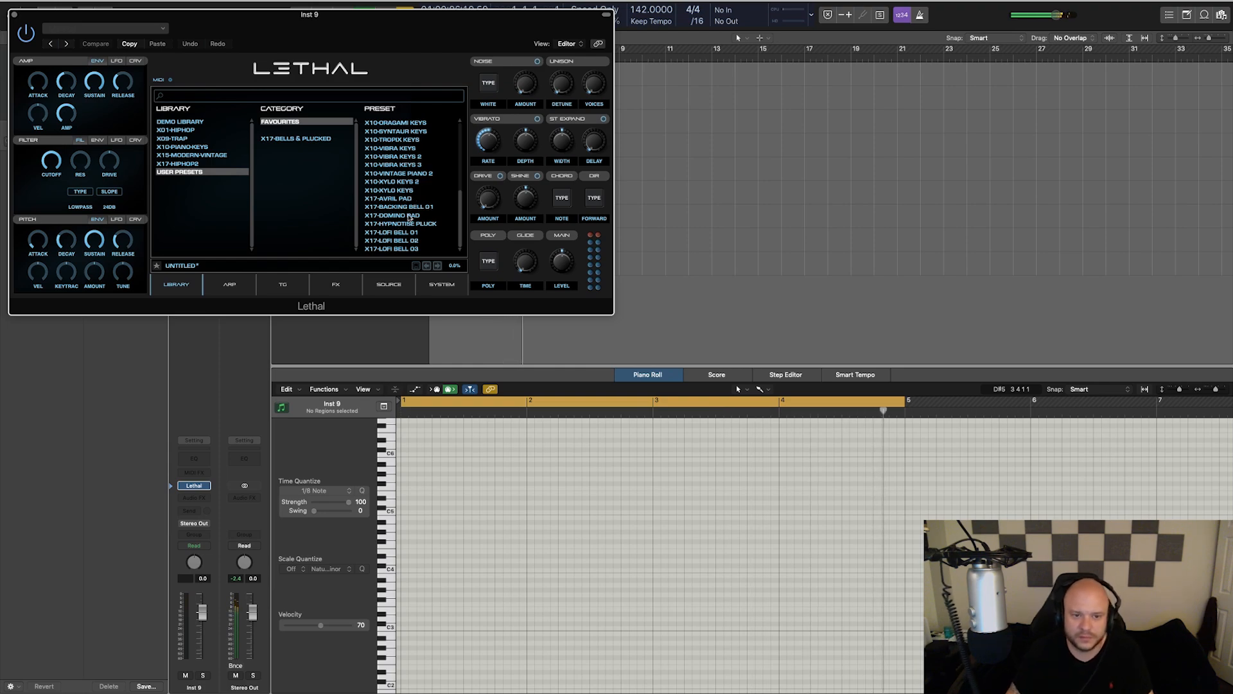
pyautogui.scroll(5, 406, 226)
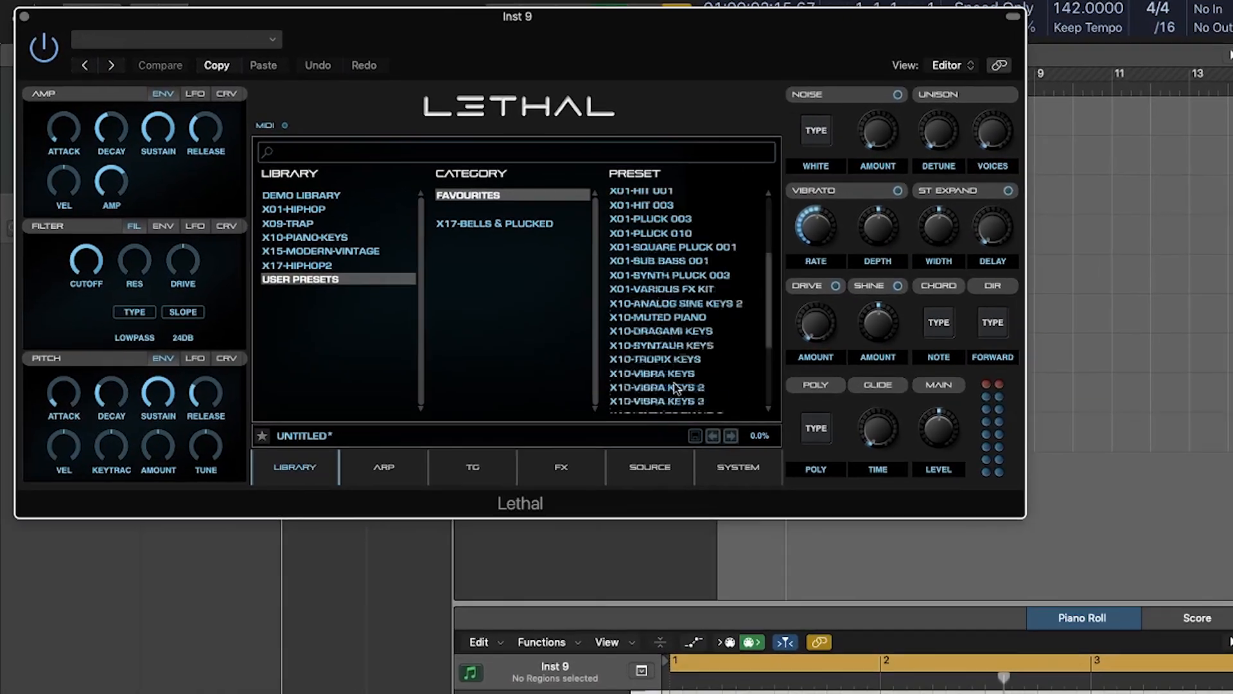
pyautogui.scroll(3, 676, 386)
pyautogui.click(652, 191)
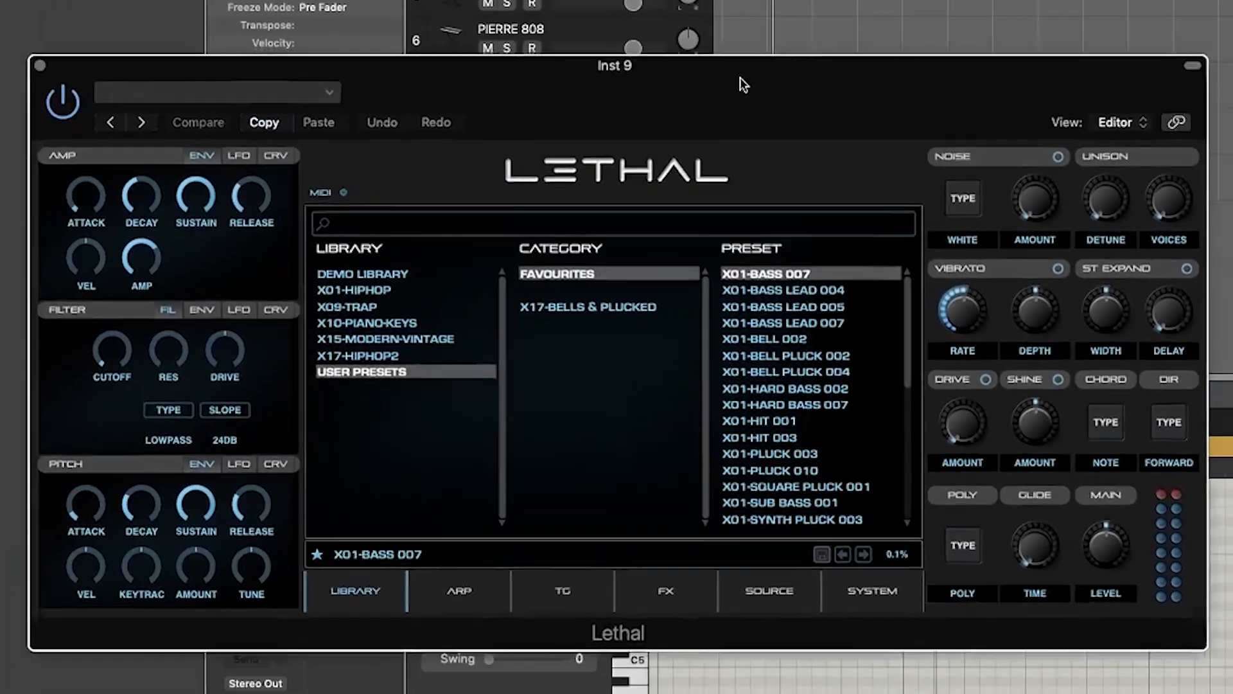
pyautogui.moveTo(740, 77); pyautogui.dragTo(708, 113)
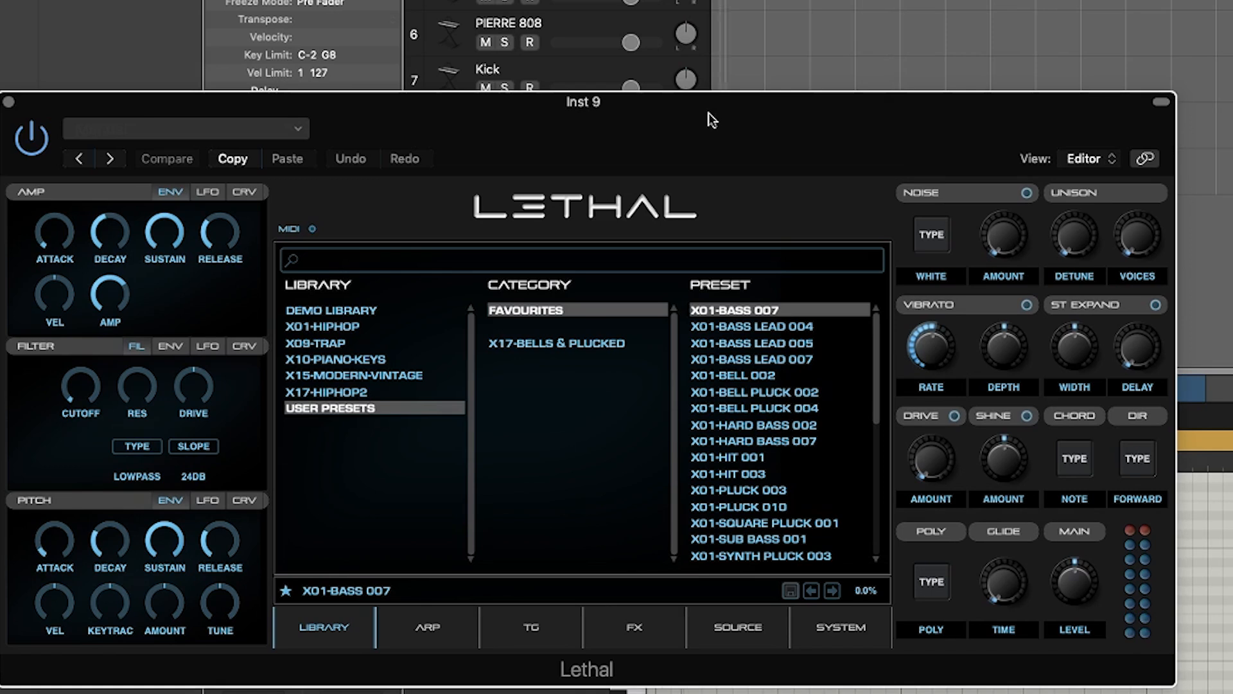
pyautogui.click(752, 328)
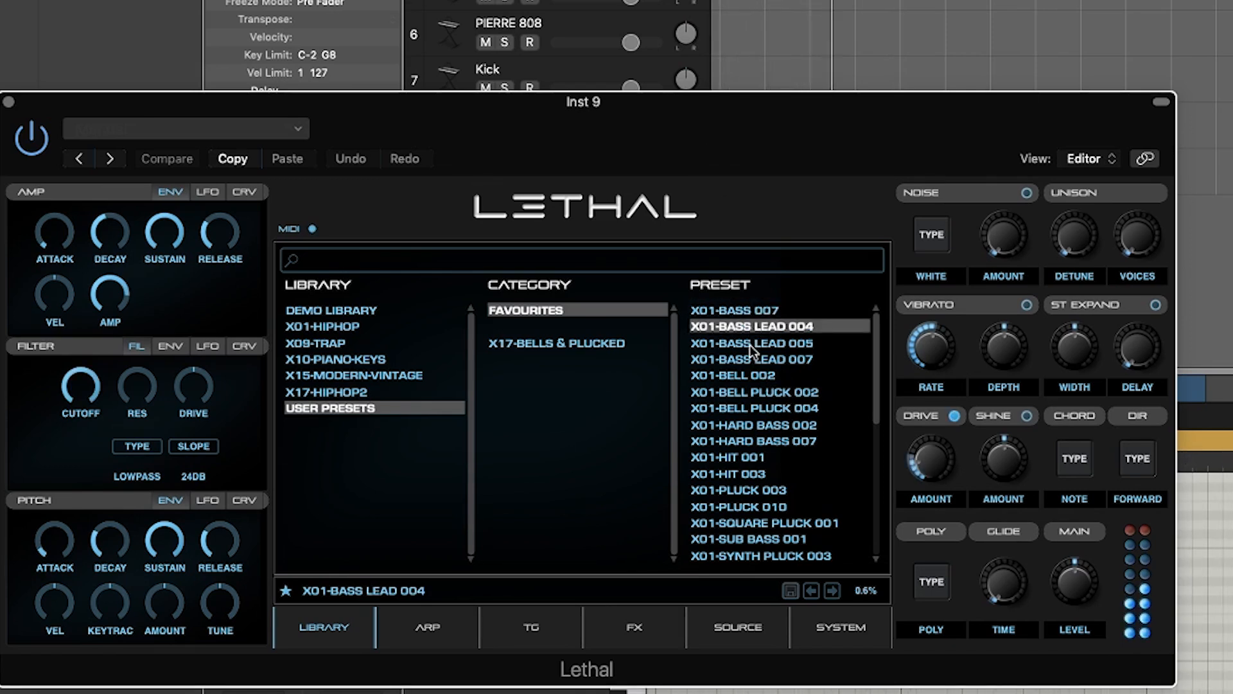
pyautogui.click(751, 345)
pyautogui.click(750, 360)
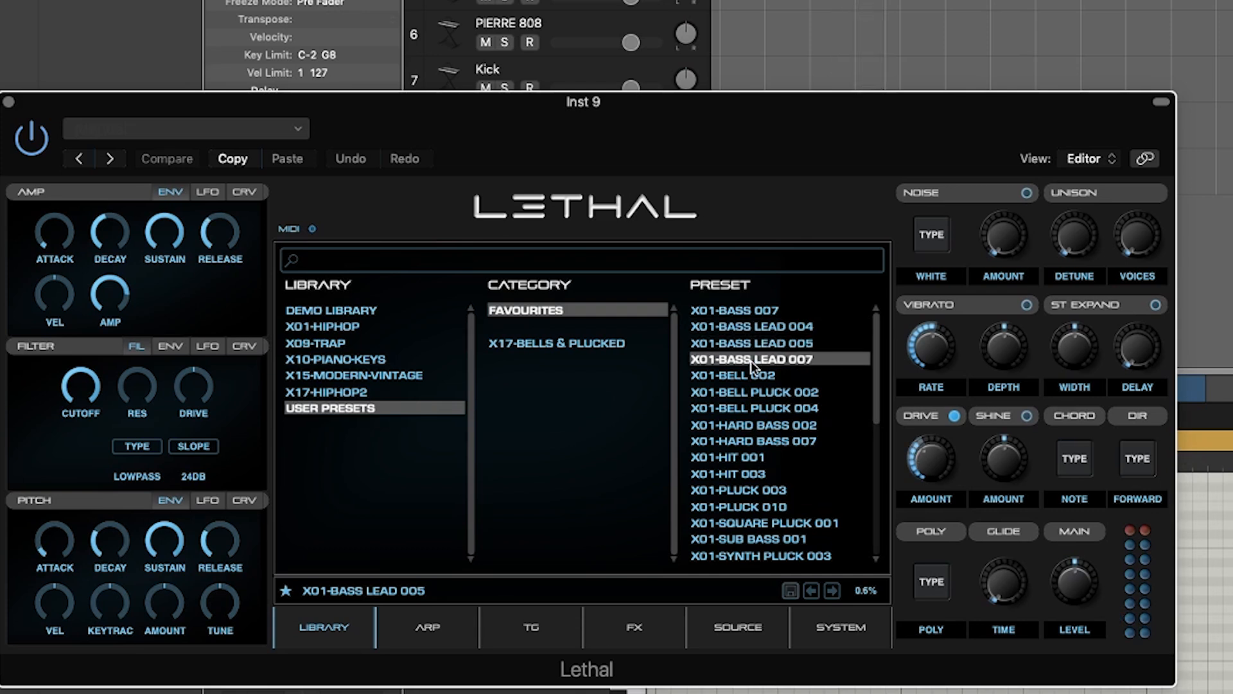
pyautogui.click(759, 426)
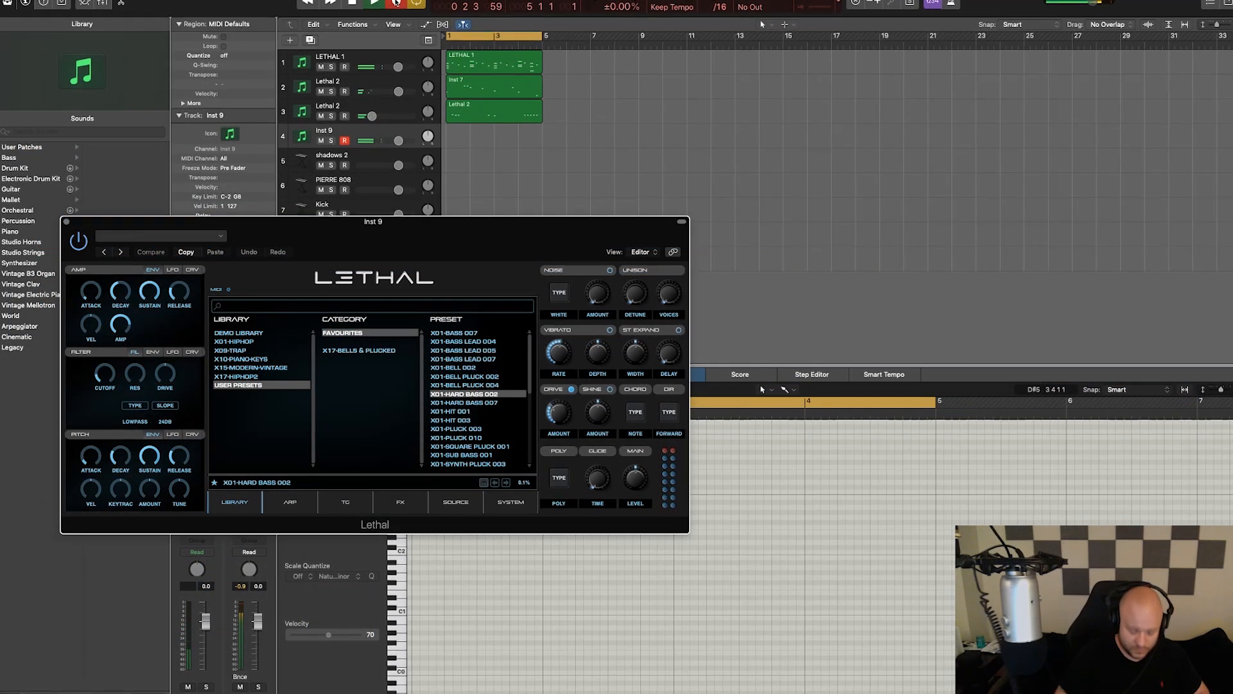
# Step: Record a bass line over the four-bar loop on the Inst 9 track, quantize it to 1/8 notes and close the plug-in window
pyautogui.click(396, 4)
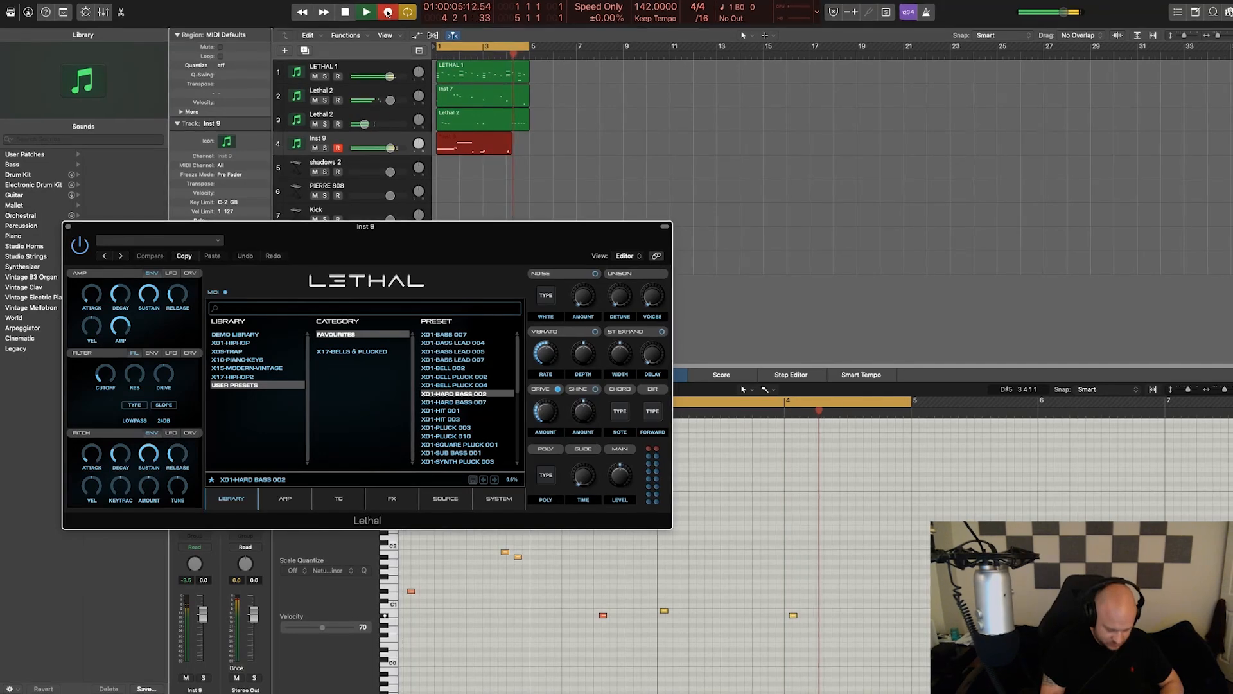
pyautogui.click(386, 15)
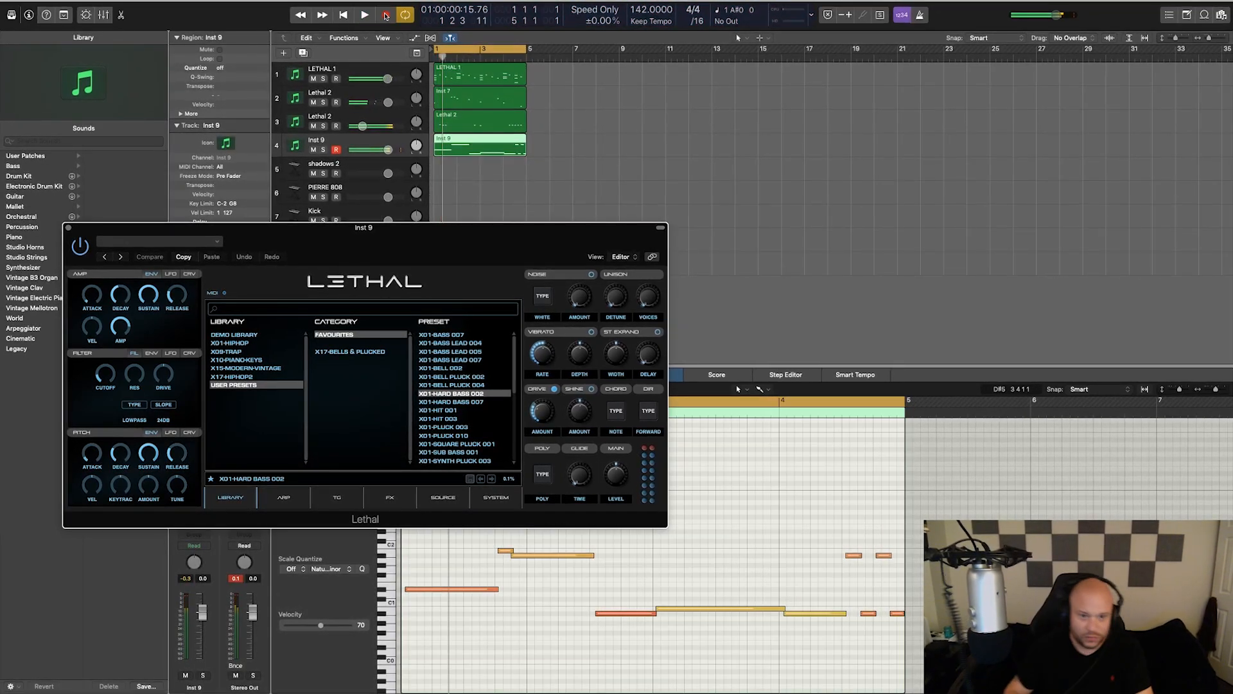
pyautogui.press('space')
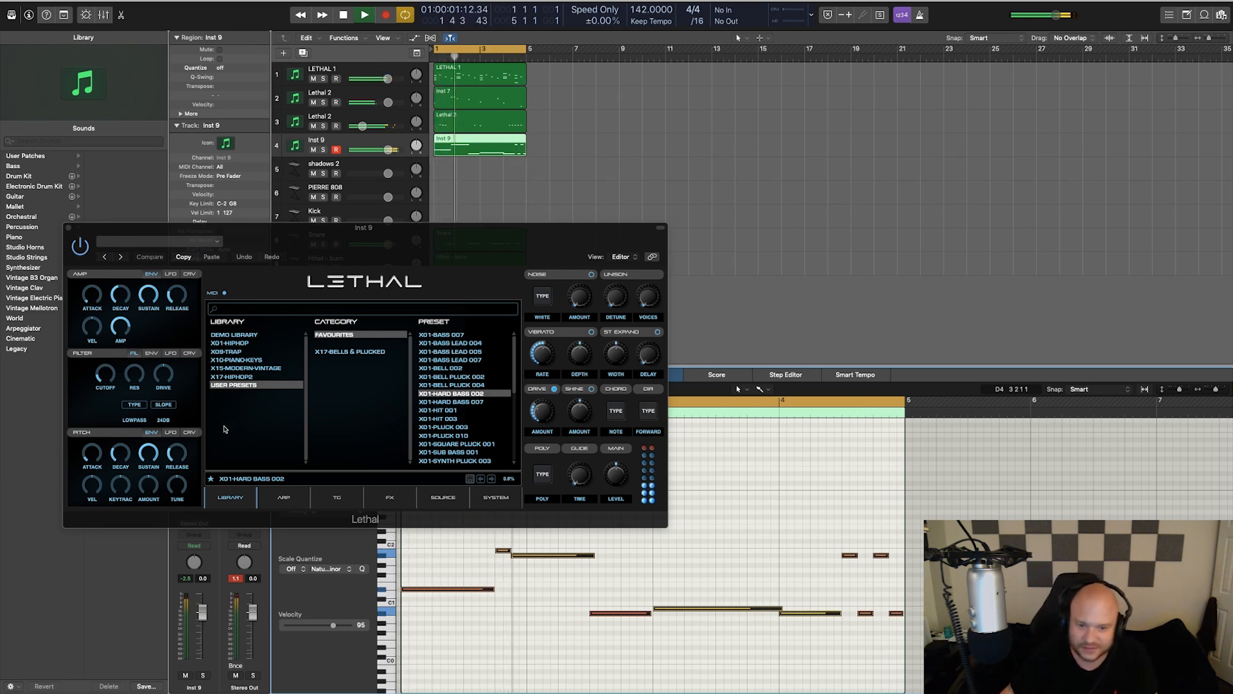
pyautogui.click(68, 229)
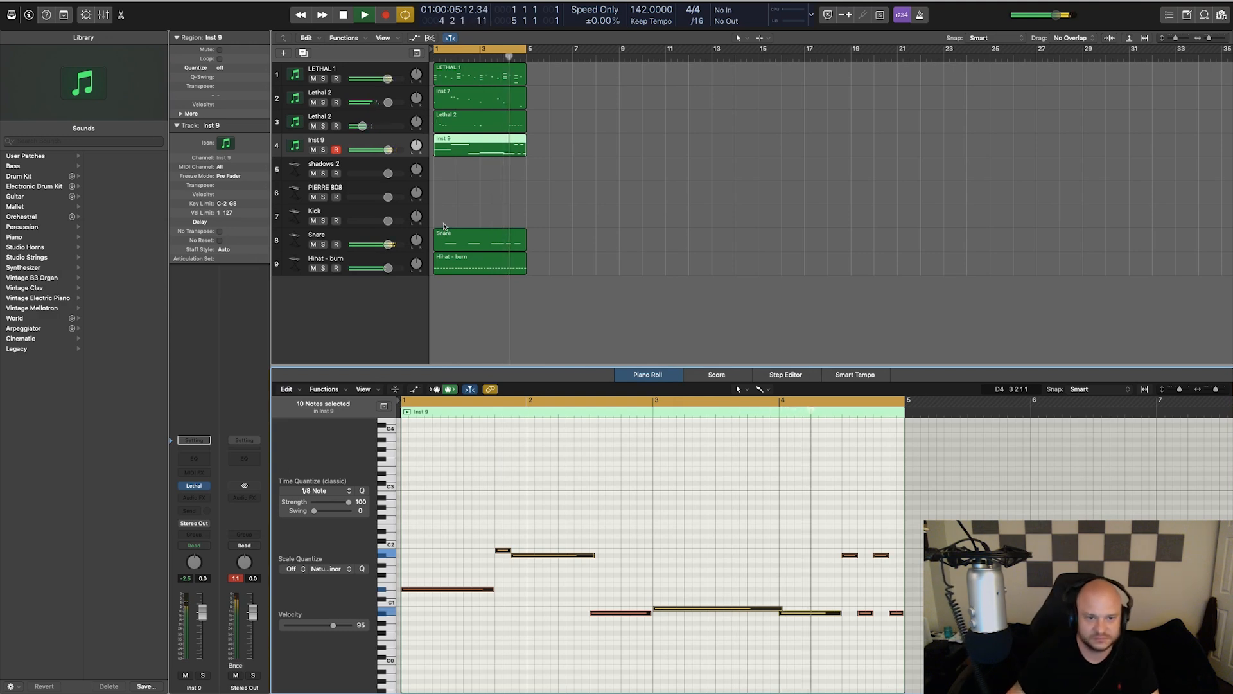
# Step: Create an empty MIDI region on the shadows 2 track, stretch it over the four-bar loop and raise the track's volume to 5.7 dB
pyautogui.rightClick(440, 170)
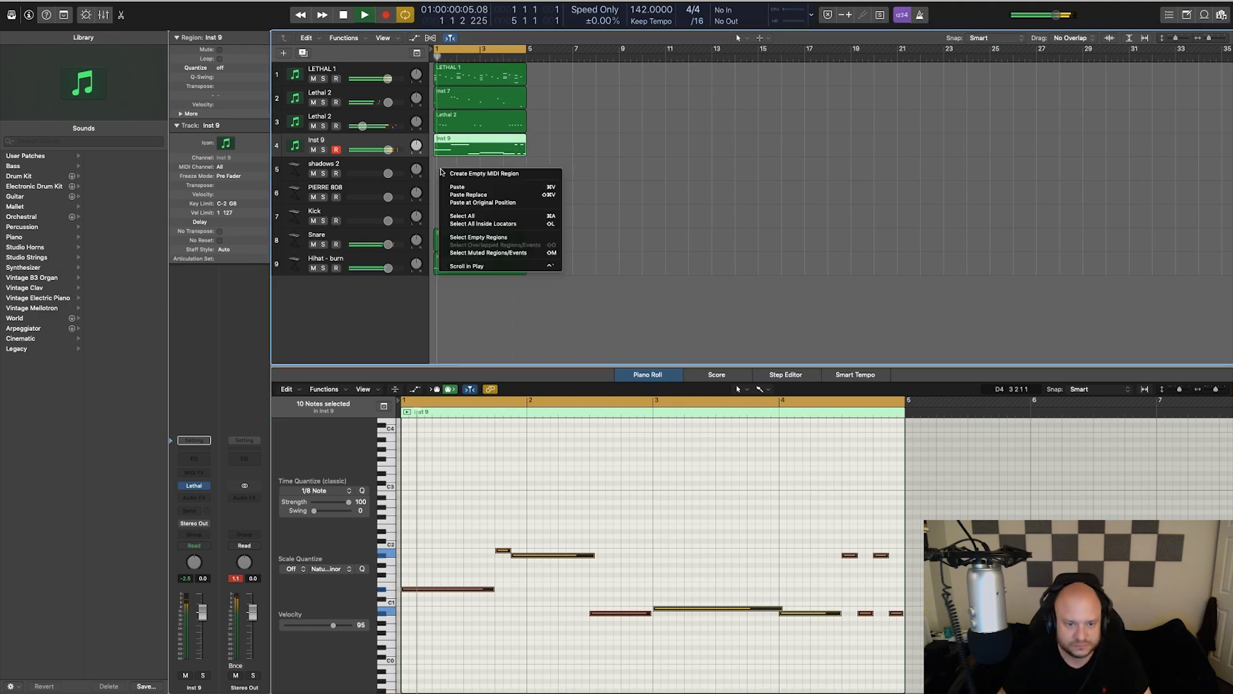
pyautogui.click(493, 177)
pyautogui.moveTo(458, 175); pyautogui.dragTo(532, 176)
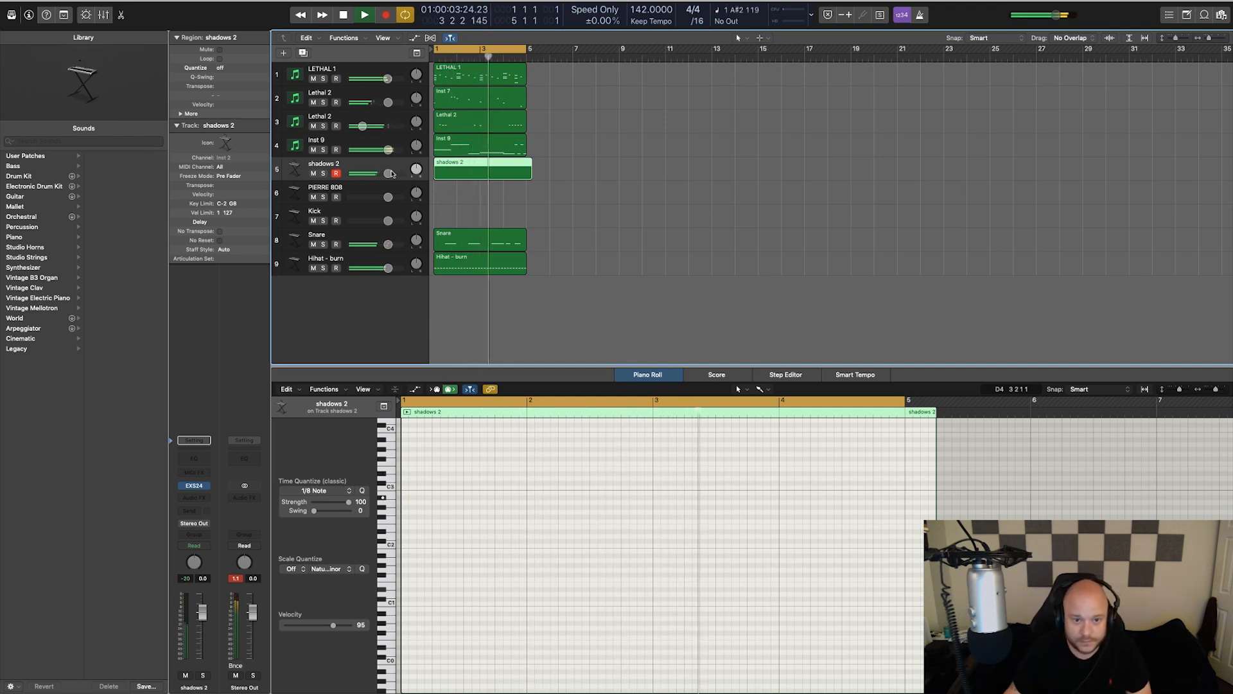
pyautogui.moveTo(388, 174); pyautogui.dragTo(397, 174)
pyautogui.press('space')
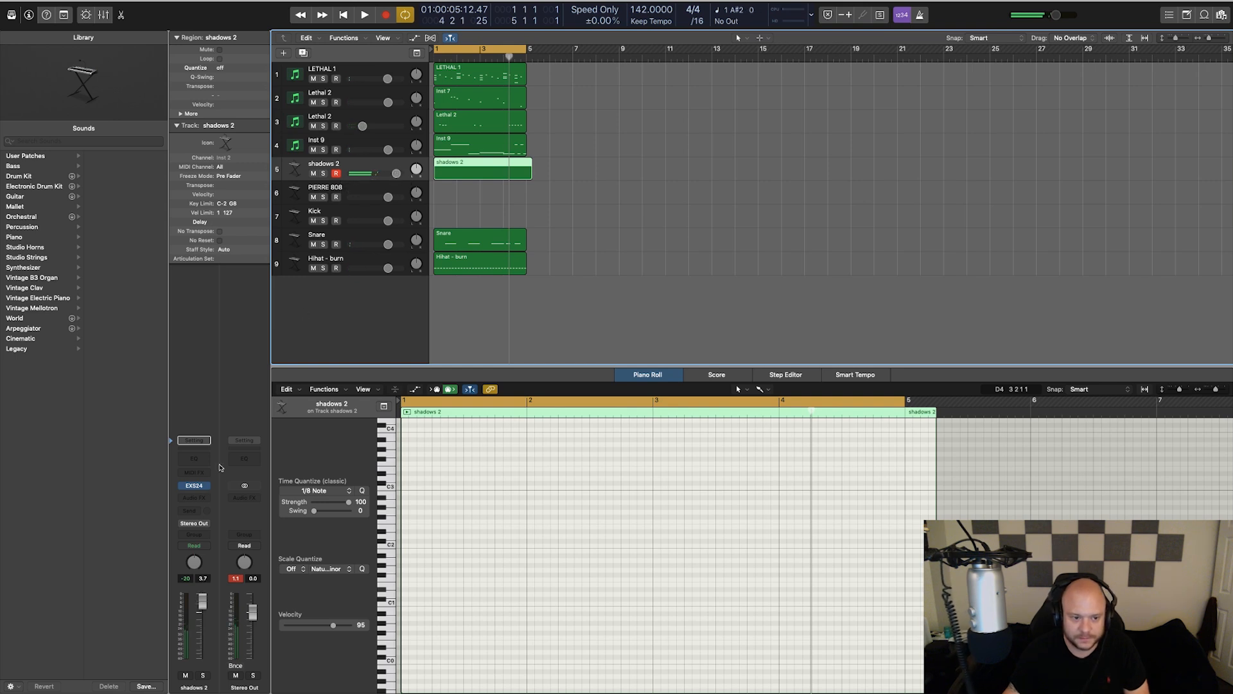
# Step: Add a Channel EQ to the shadows 2 track with a low cut at 255 Hz and +18.5 dB gain
pyautogui.click(45, 63)
pyautogui.moveTo(65, 128); pyautogui.dragTo(224, 165)
pyautogui.moveTo(487, 133); pyautogui.dragTo(490, 112)
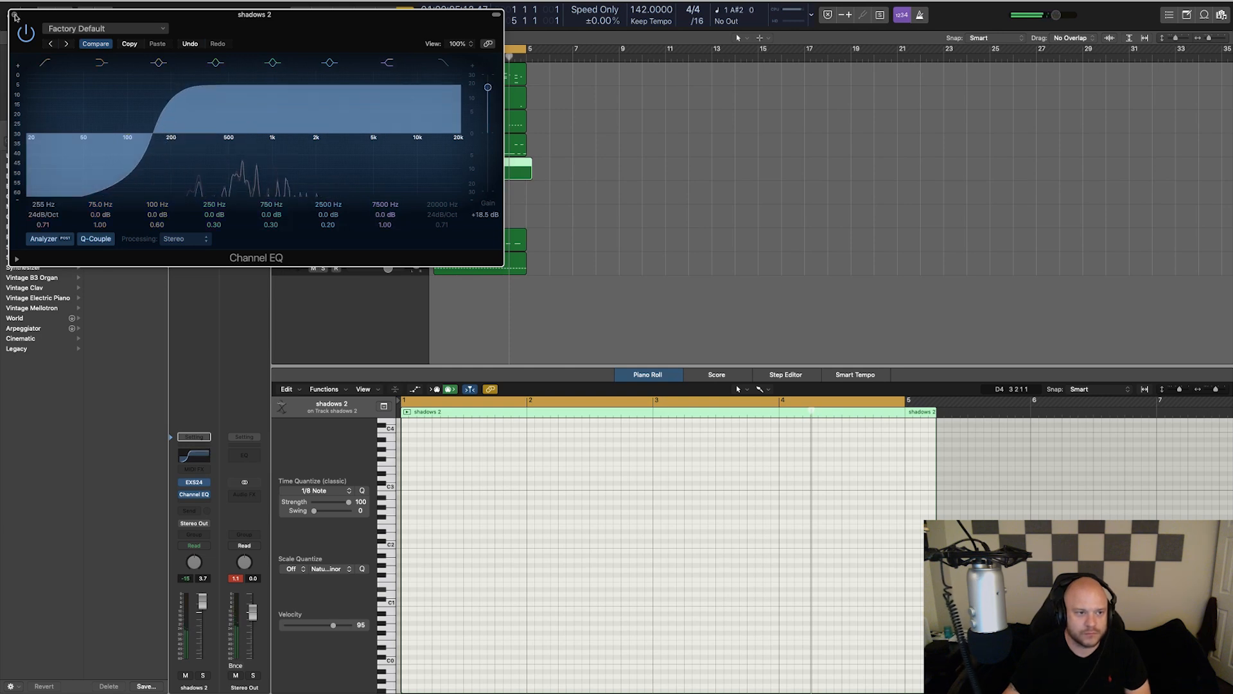
pyautogui.press('super+w')
pyautogui.click(391, 14)
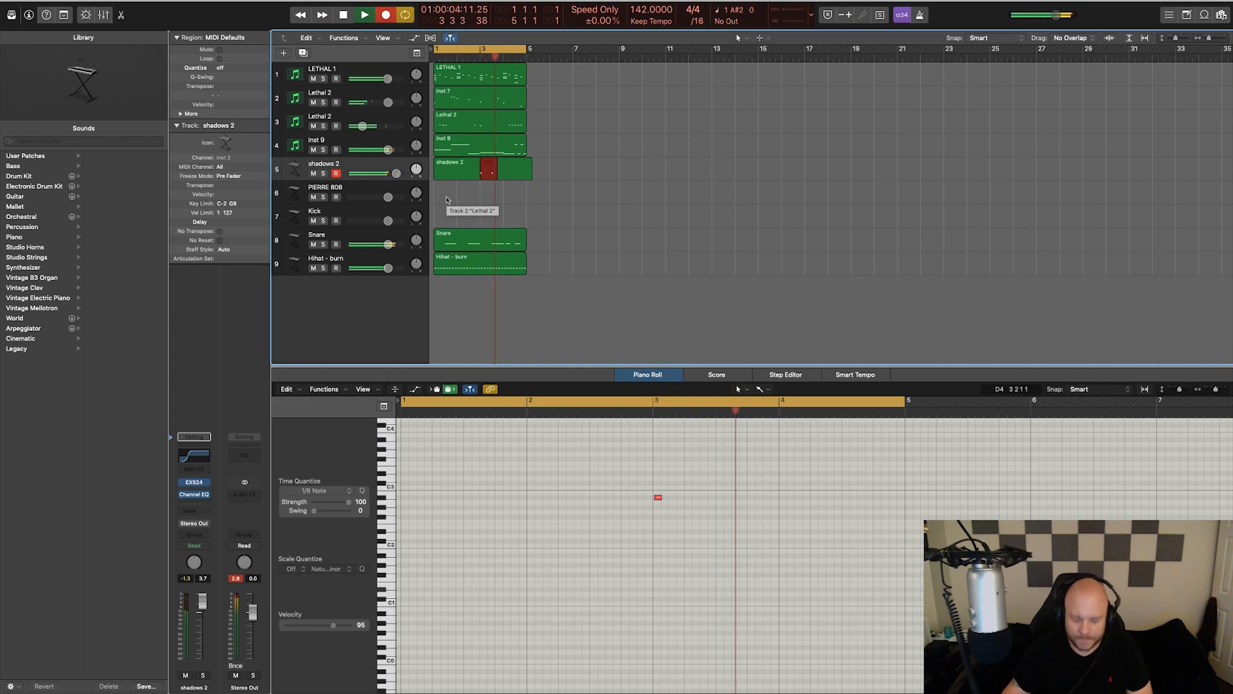
pyautogui.press('space')
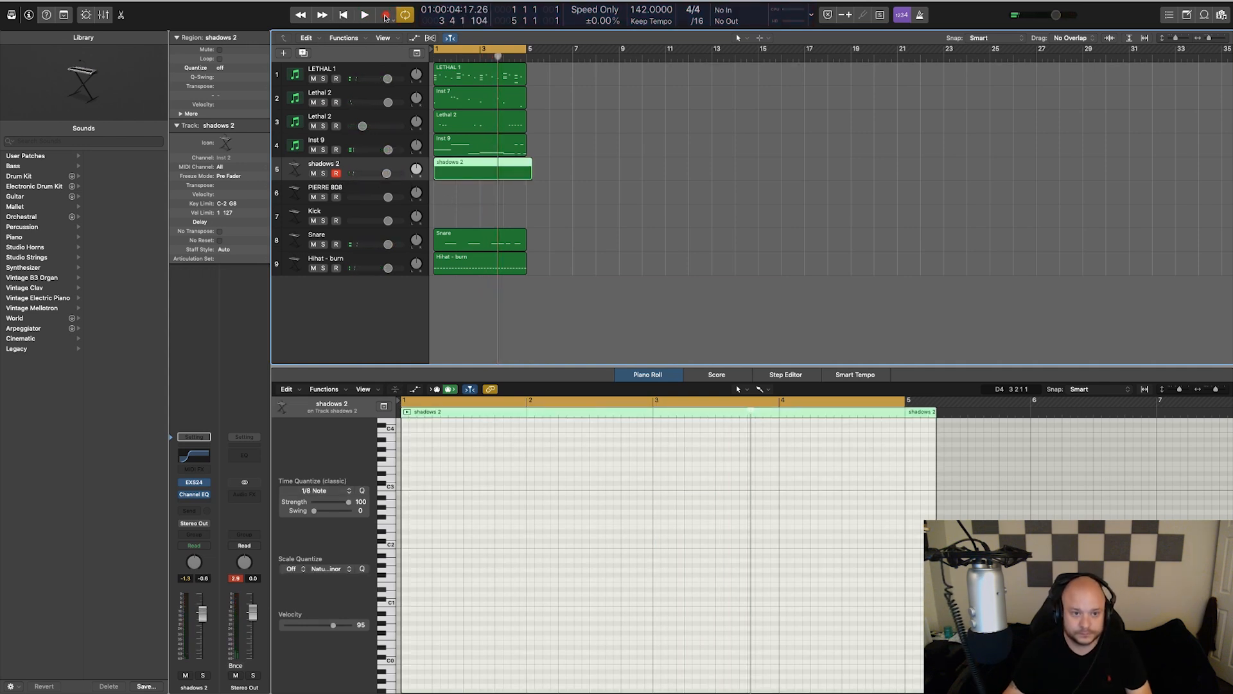
pyautogui.click(385, 16)
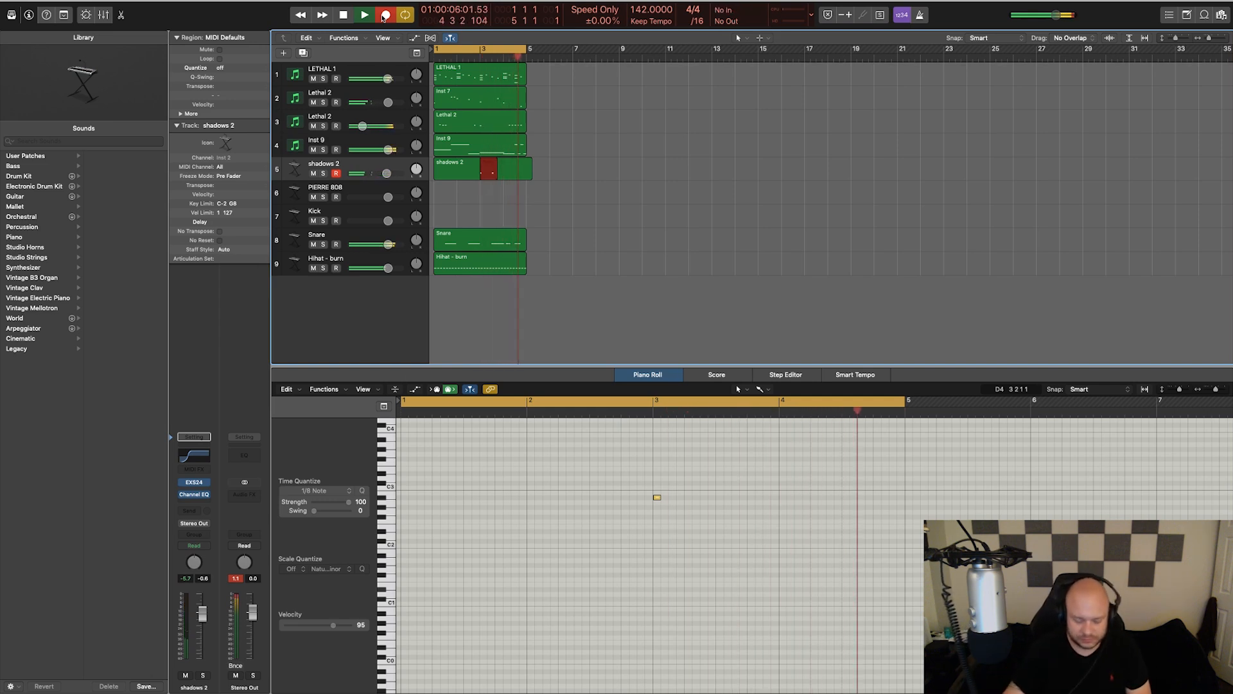
pyautogui.press('space')
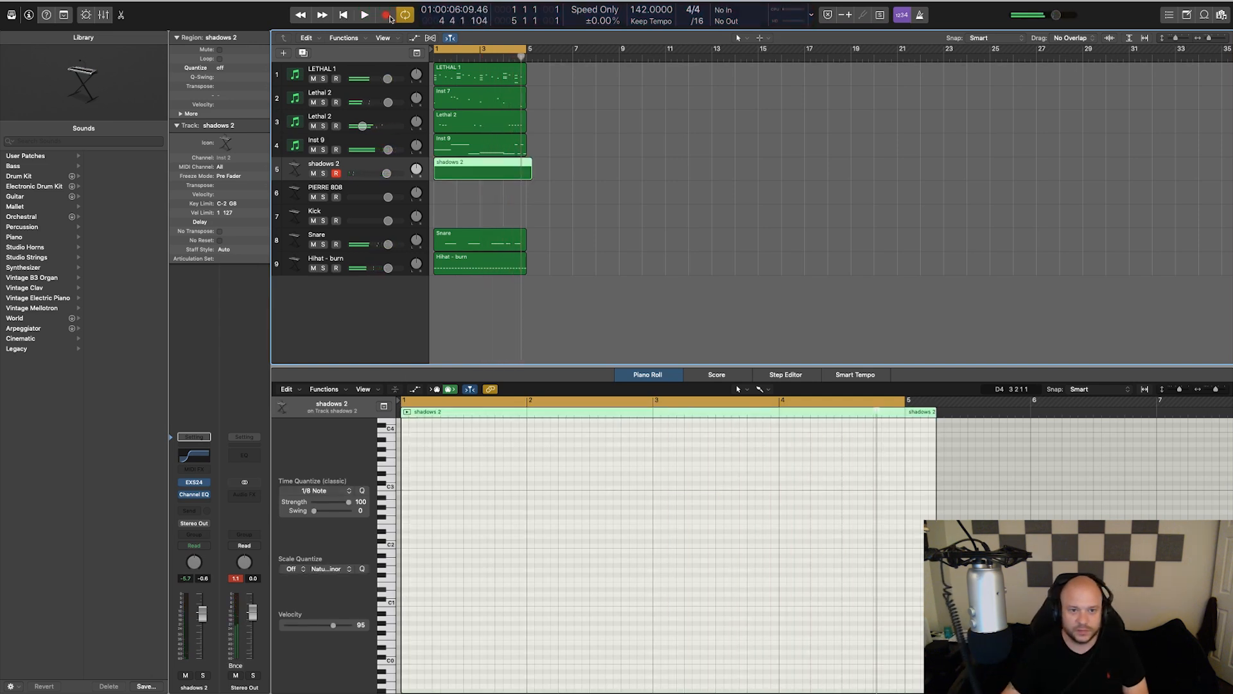
# Step: Record one long A#2 note from bar 1 on shadows 2, trim its region to four bars and lower the track's volume to -3.3 dB
pyautogui.click(386, 14)
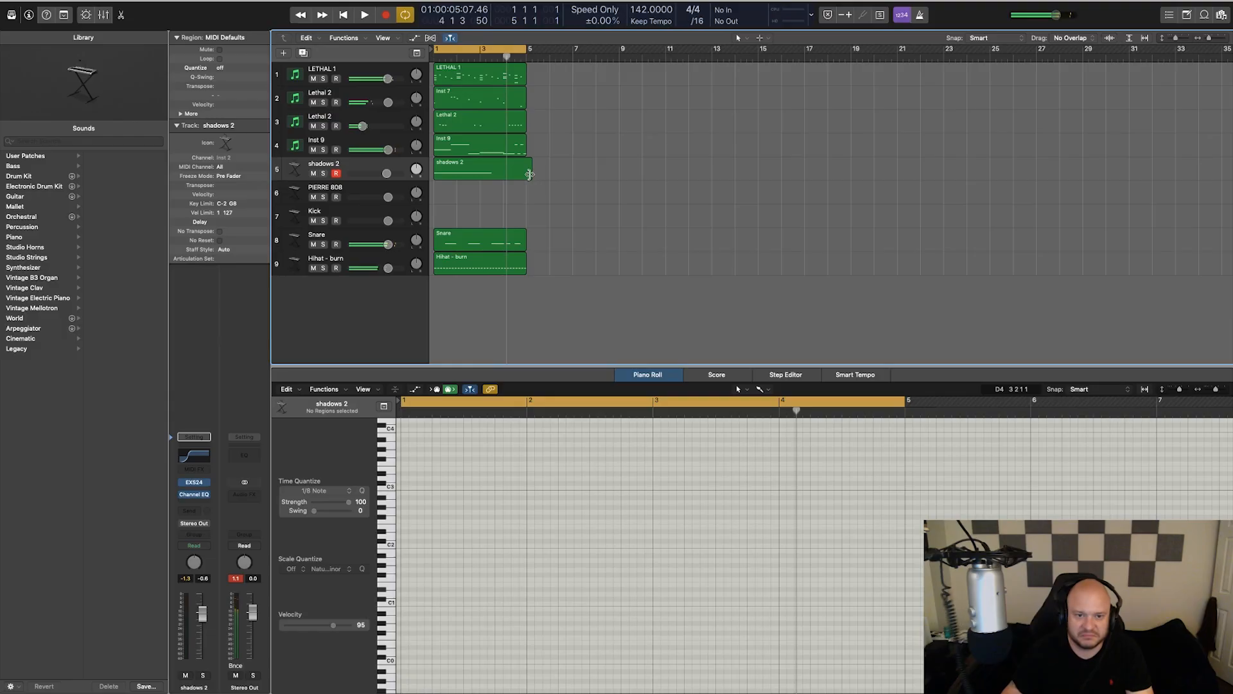
pyautogui.moveTo(529, 174)
pyautogui.mouseDown()
pyautogui.moveTo(508, 174)
pyautogui.moveTo(525, 173)
pyautogui.mouseUp()
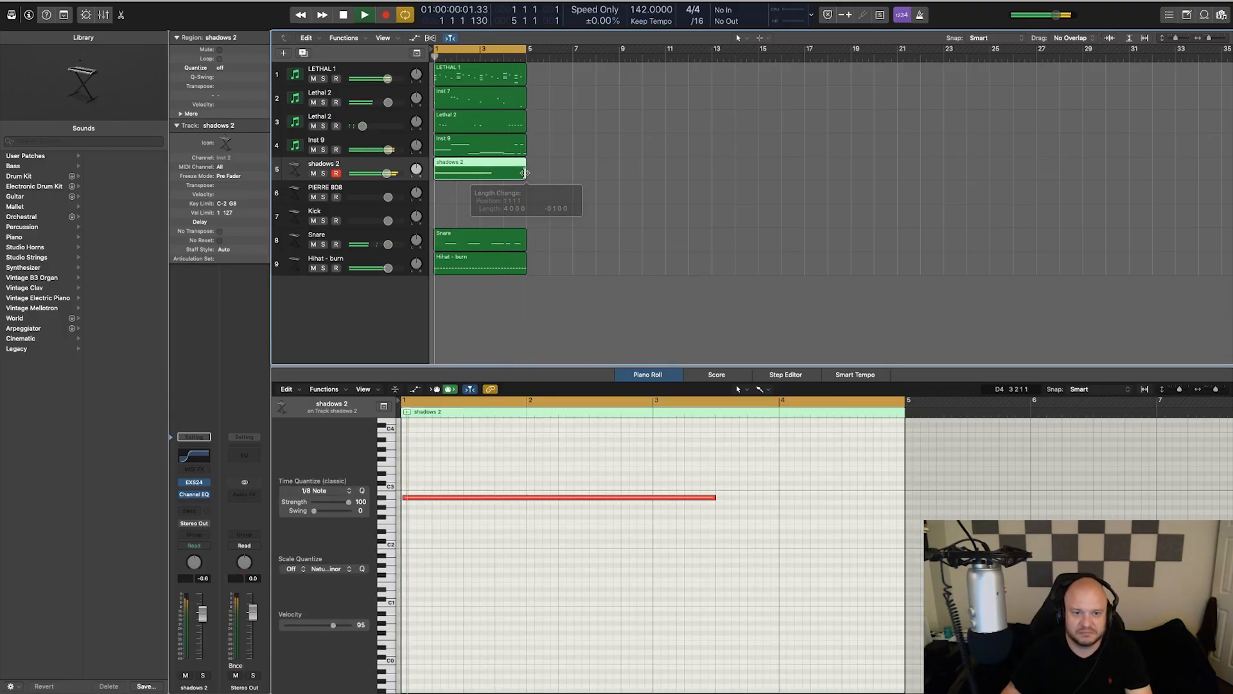
pyautogui.moveTo(375, 174); pyautogui.dragTo(369, 178)
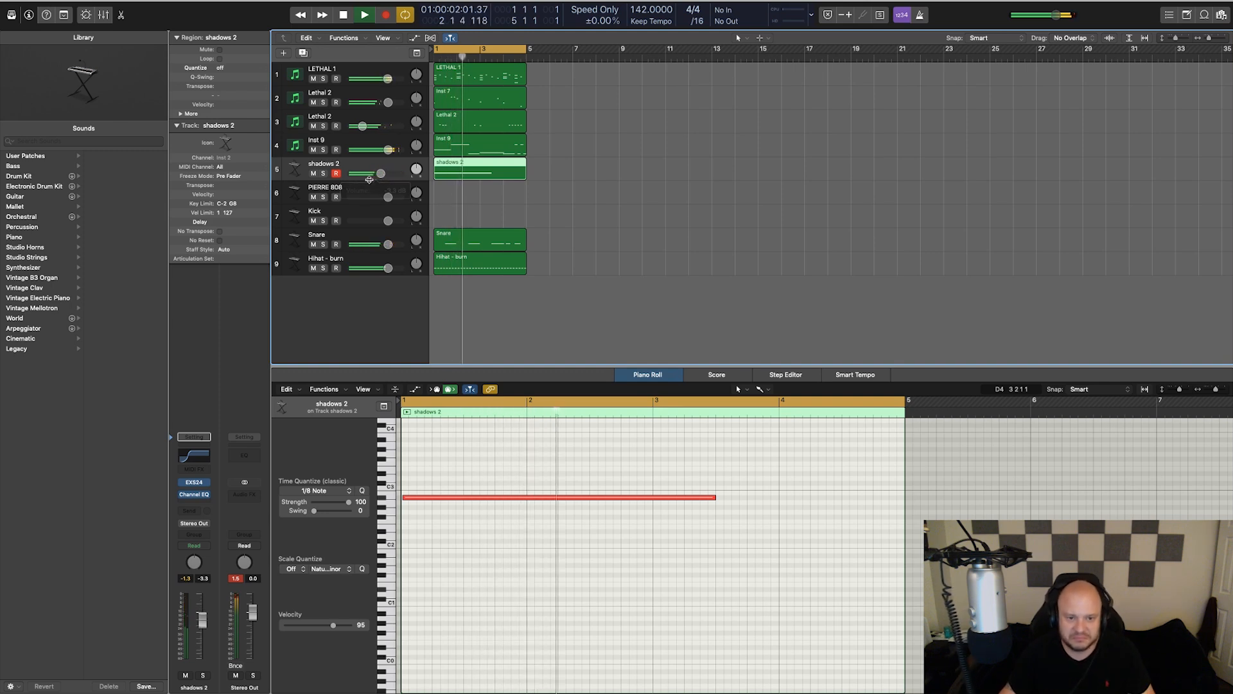
pyautogui.press('space')
pyautogui.press('space')
pyautogui.press('space')
# Step: Add a stereo Tape Delay with 36% feedback to the shadows 2 track and lower the track's volume to -4.8 dB
pyautogui.click(207, 502)
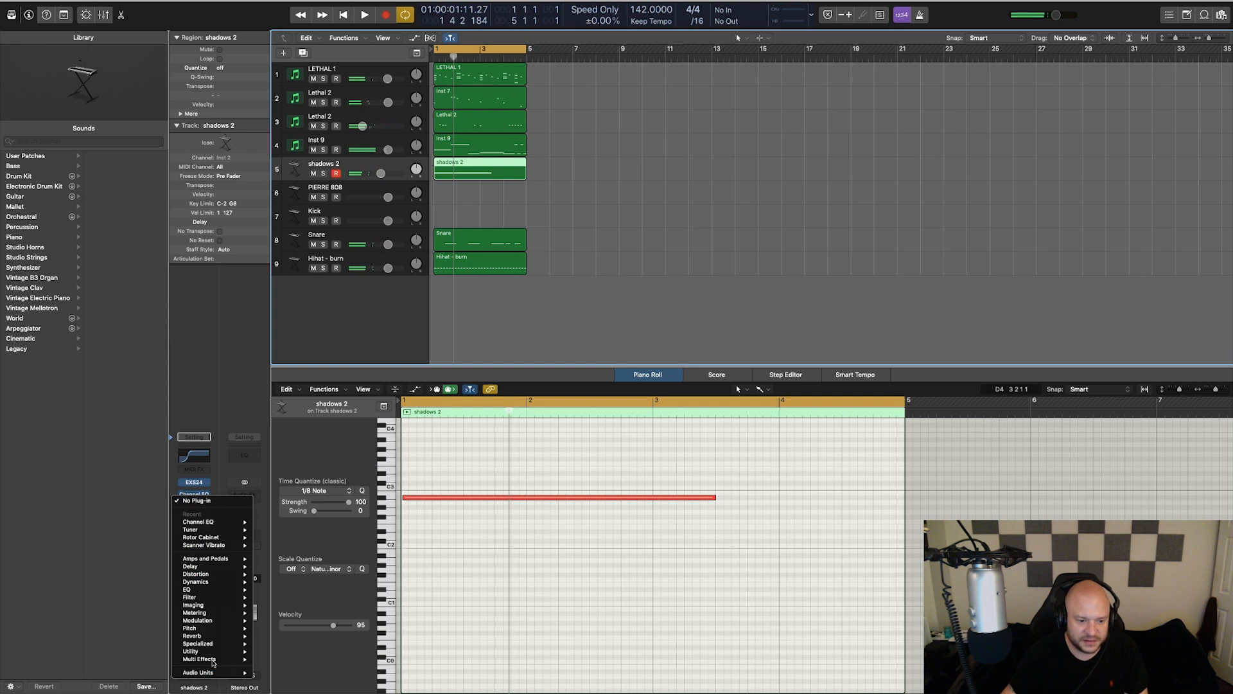
pyautogui.moveTo(217, 581)
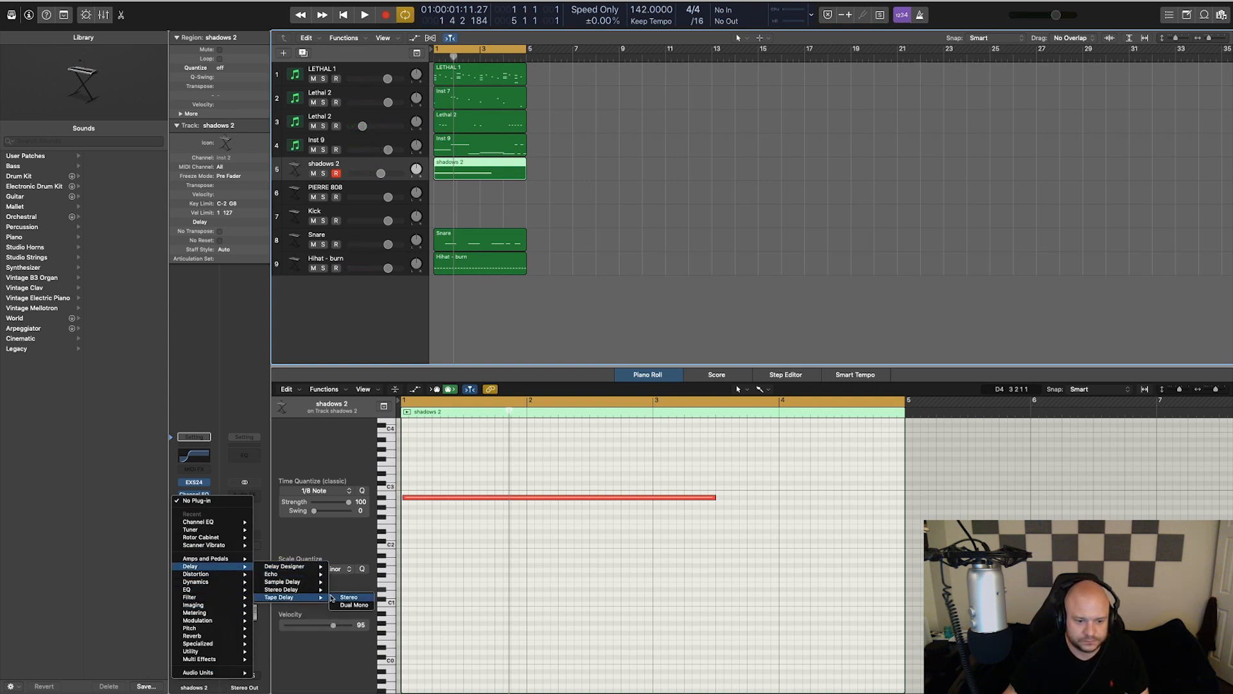
pyautogui.click(339, 597)
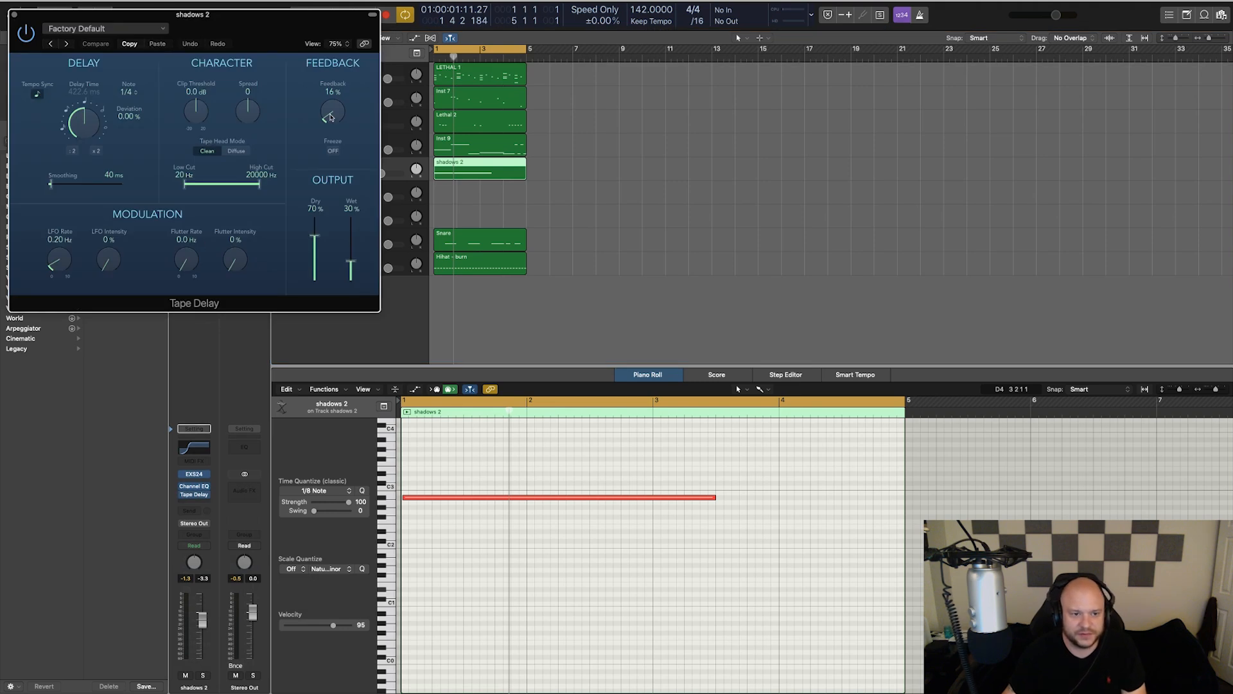
pyautogui.moveTo(326, 104); pyautogui.dragTo(327, 102)
pyautogui.press('space')
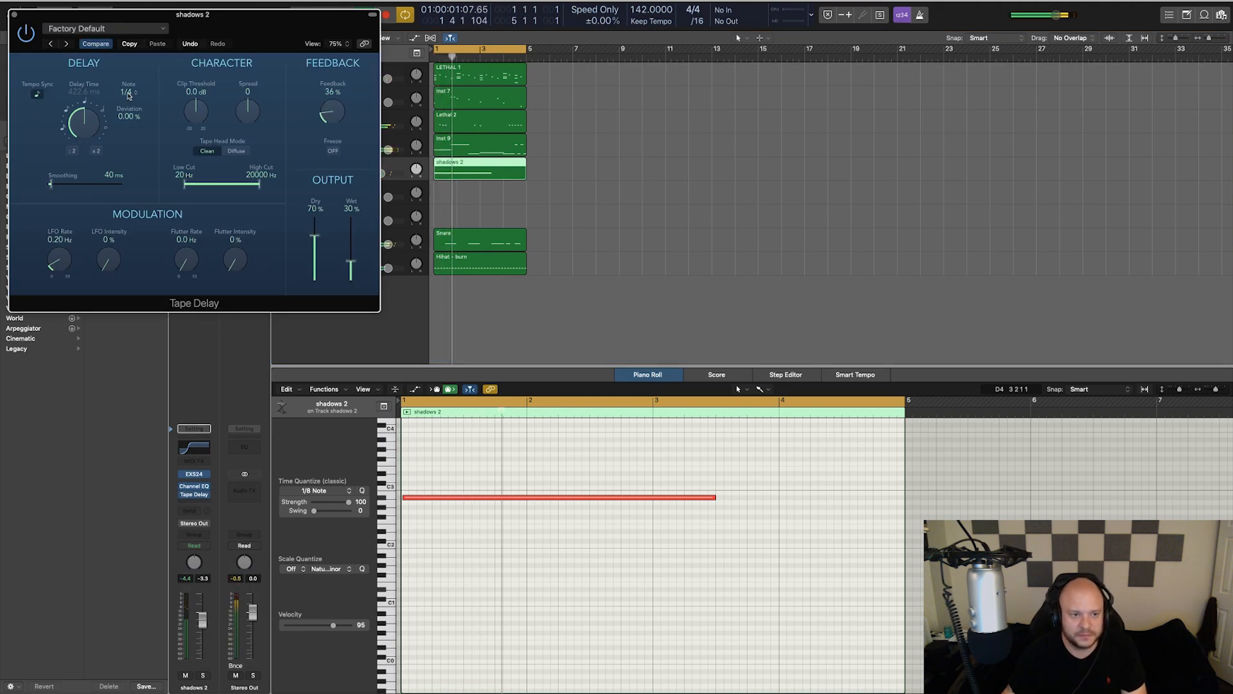
pyautogui.click(15, 16)
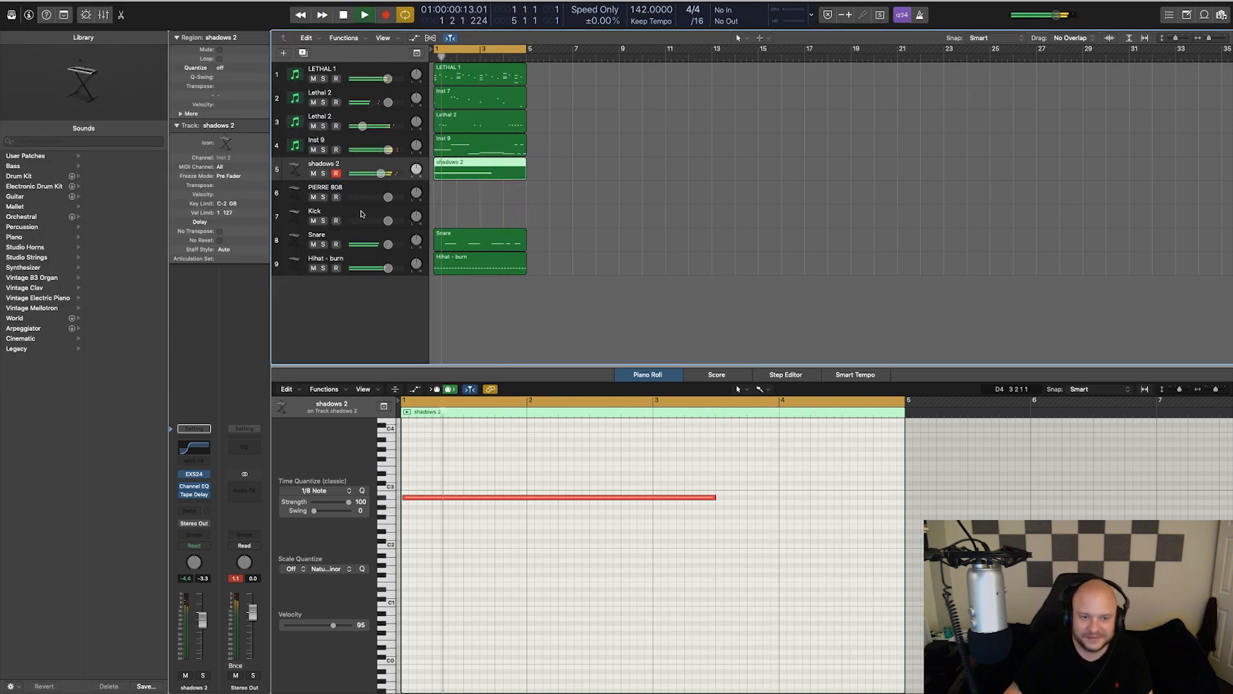
pyautogui.moveTo(387, 174); pyautogui.dragTo(383, 174)
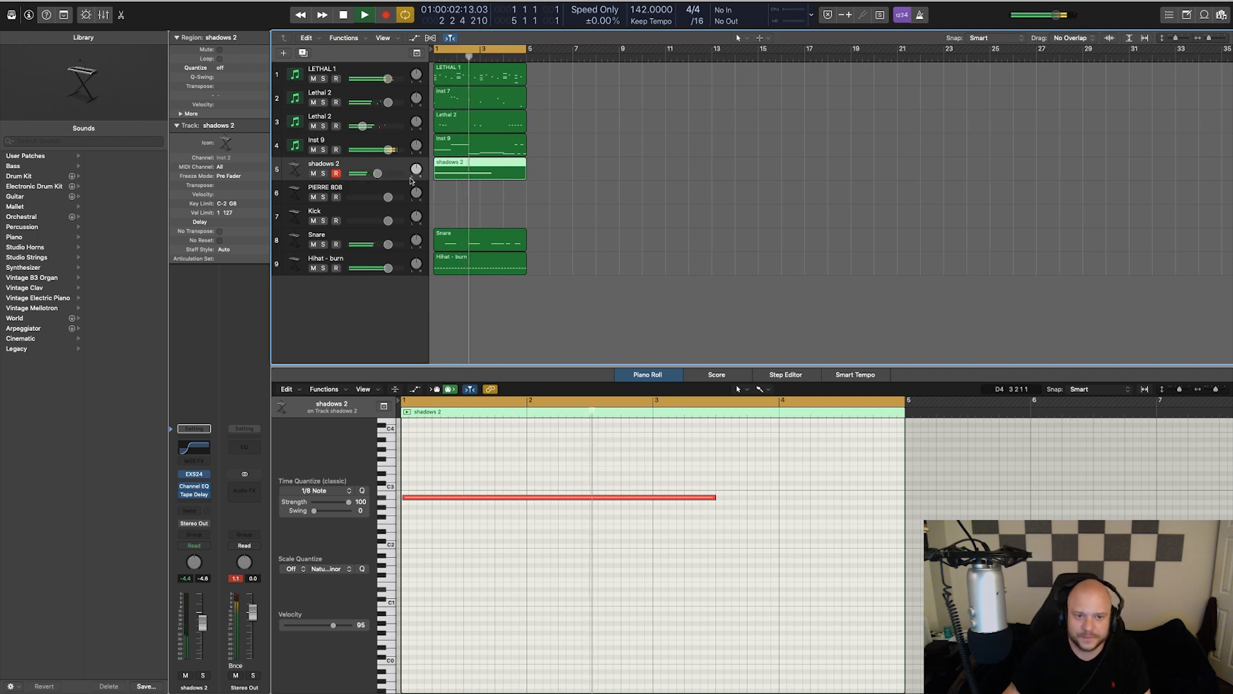
# Step: Create an empty MIDI region on the Kick track and extend it to the full four bars of the loop
pyautogui.click(358, 214)
pyautogui.rightClick(449, 214)
pyautogui.click(454, 219)
pyautogui.moveTo(455, 219); pyautogui.dragTo(526, 220)
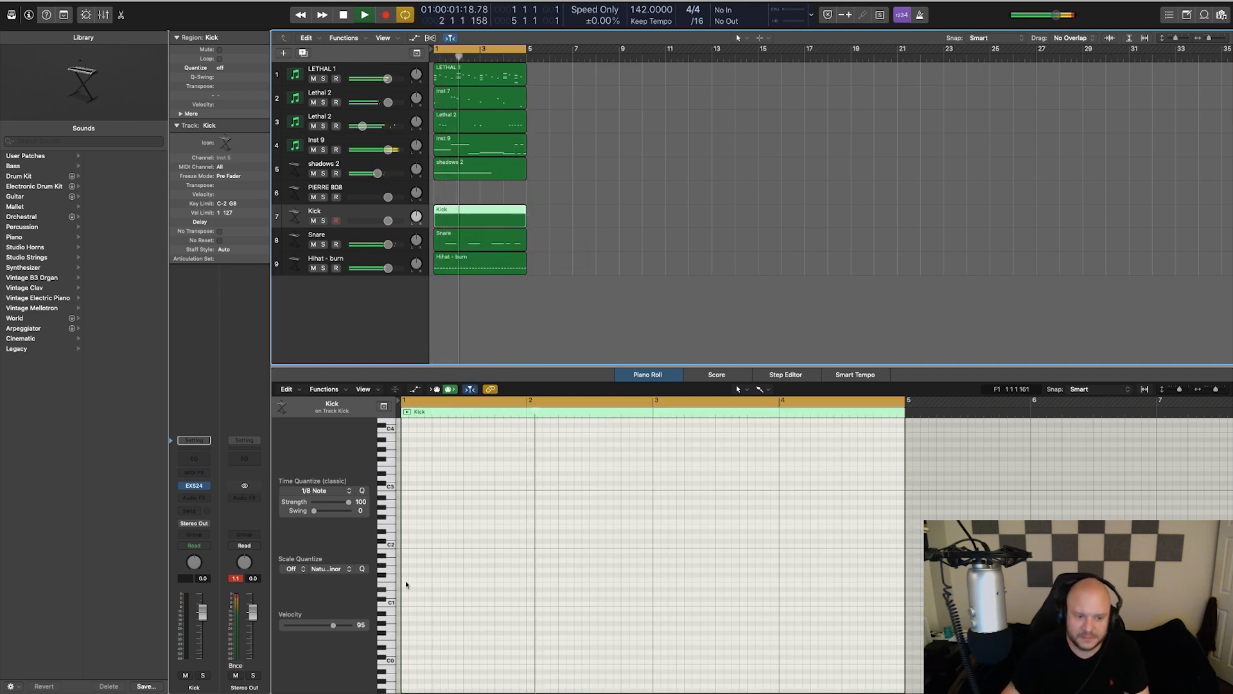
pyautogui.press('space')
# Step: Enter C3 kick notes in bar 1 on beats 1, 2.5, 3.5, 4 and 4.5, and lower the Kick track's volume to -1.2 dB
pyautogui.click(391, 546)
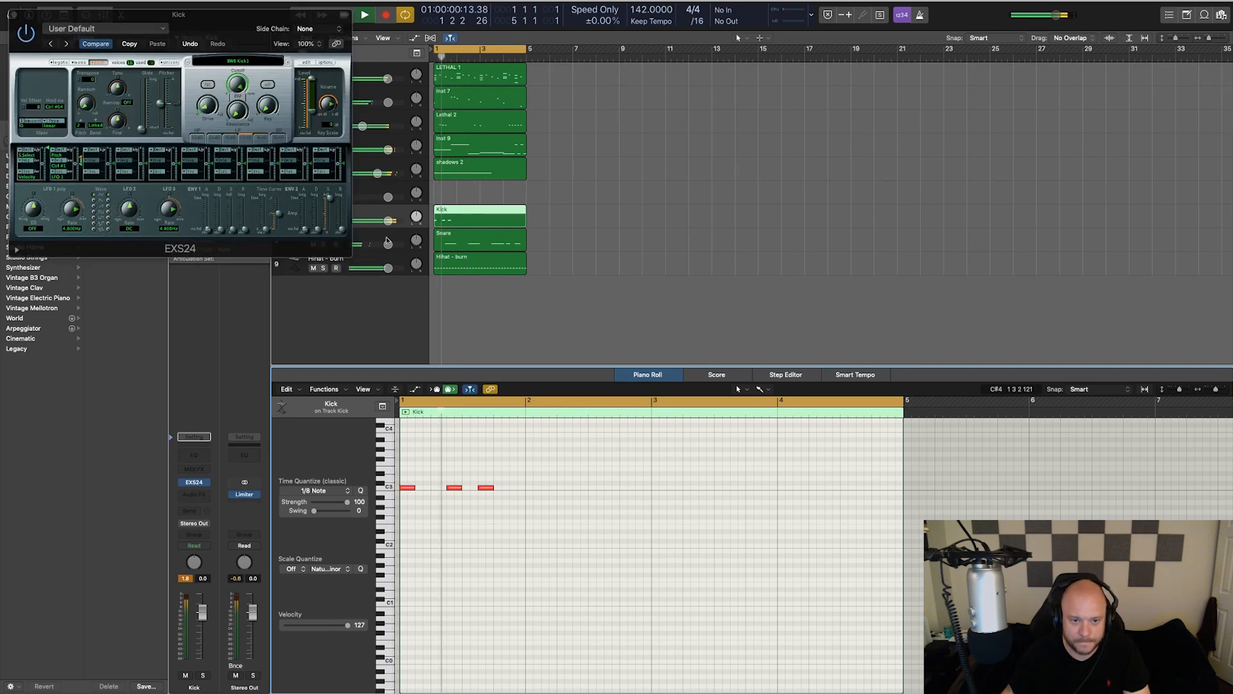
pyautogui.moveTo(387, 221); pyautogui.dragTo(385, 221)
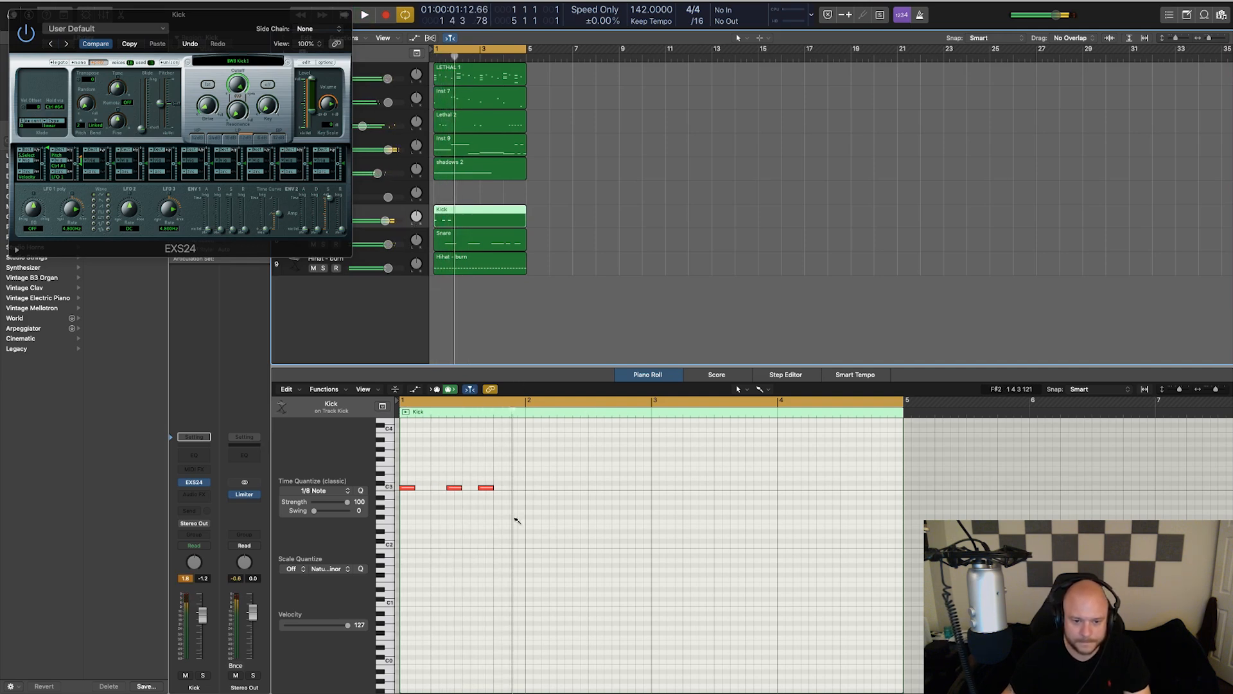
pyautogui.click(514, 488)
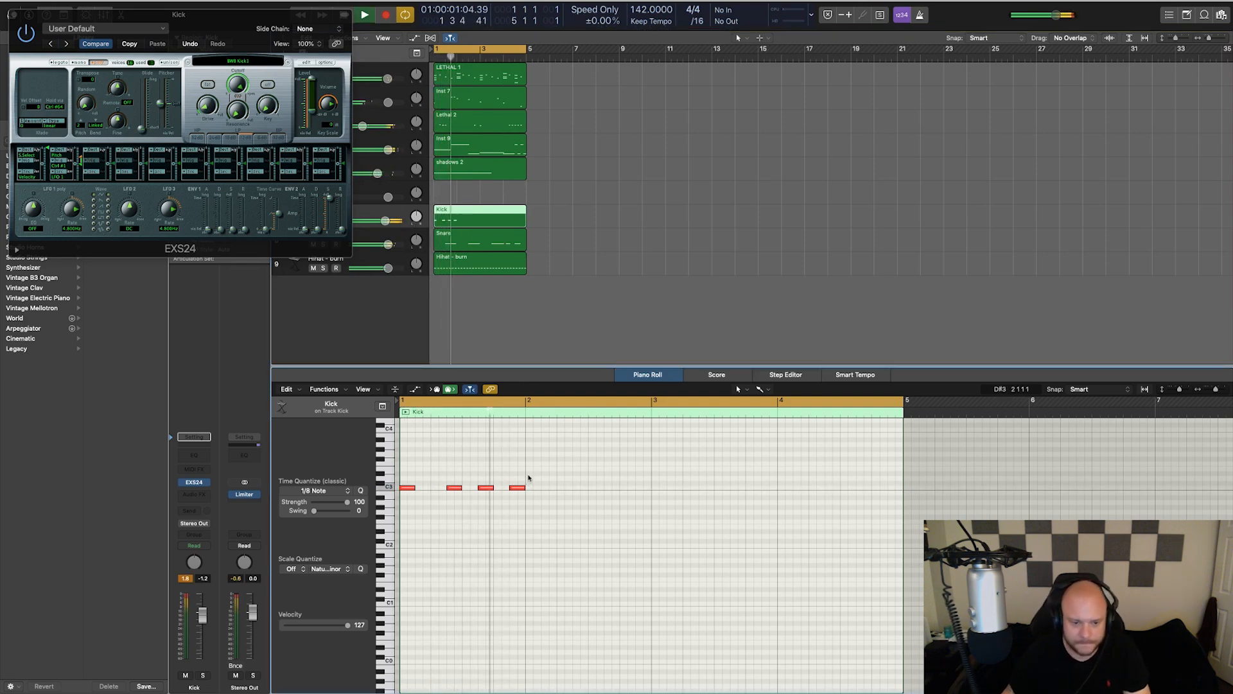
pyautogui.moveTo(513, 489); pyautogui.dragTo(498, 488)
pyautogui.press('super+space')
pyautogui.press('Escape')
pyautogui.press('space')
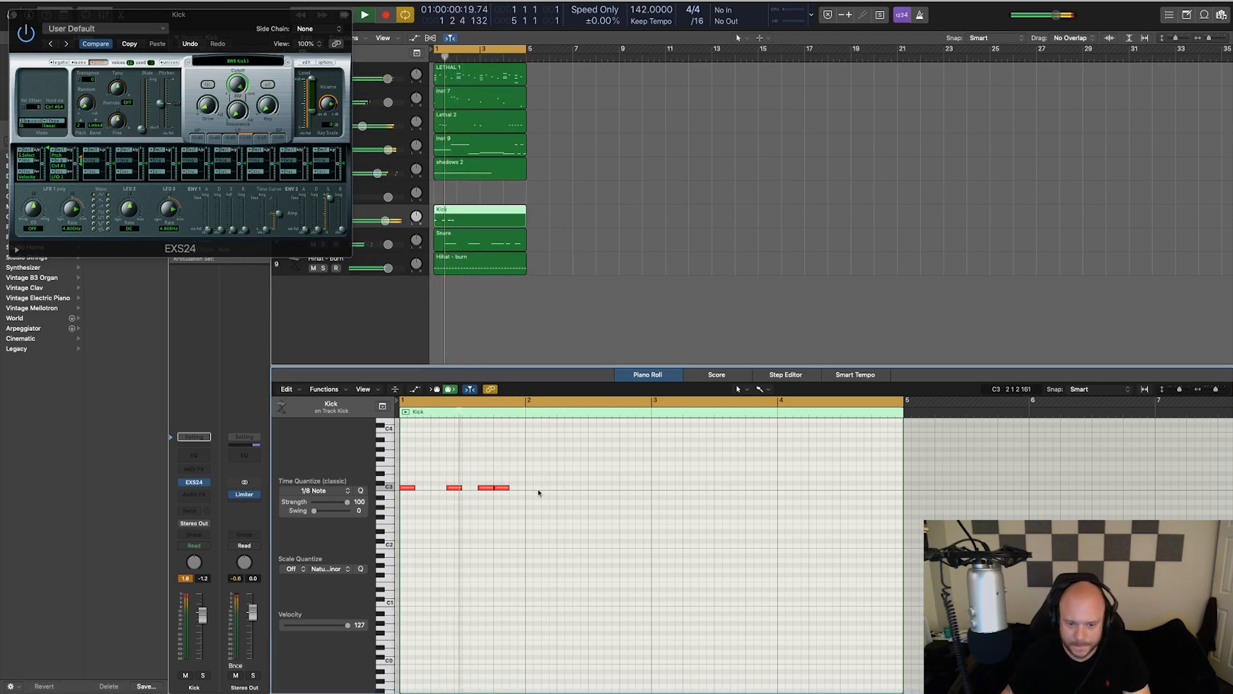
pyautogui.press('super+r')
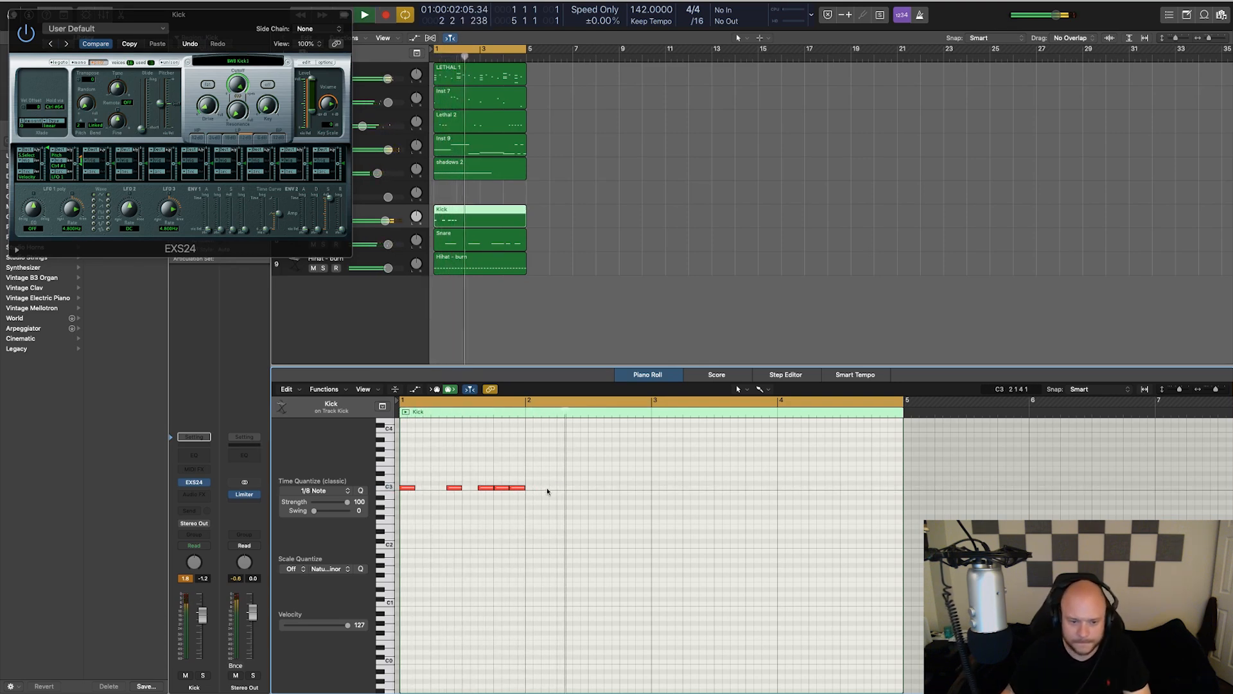
# Step: Add C3 kick notes on beats 2.5 and 3.5 of bar 2 and on beats 1 and 2.5 of bar 3
pyautogui.keyDown('super'); pyautogui.click(576, 488); pyautogui.keyUp('super')
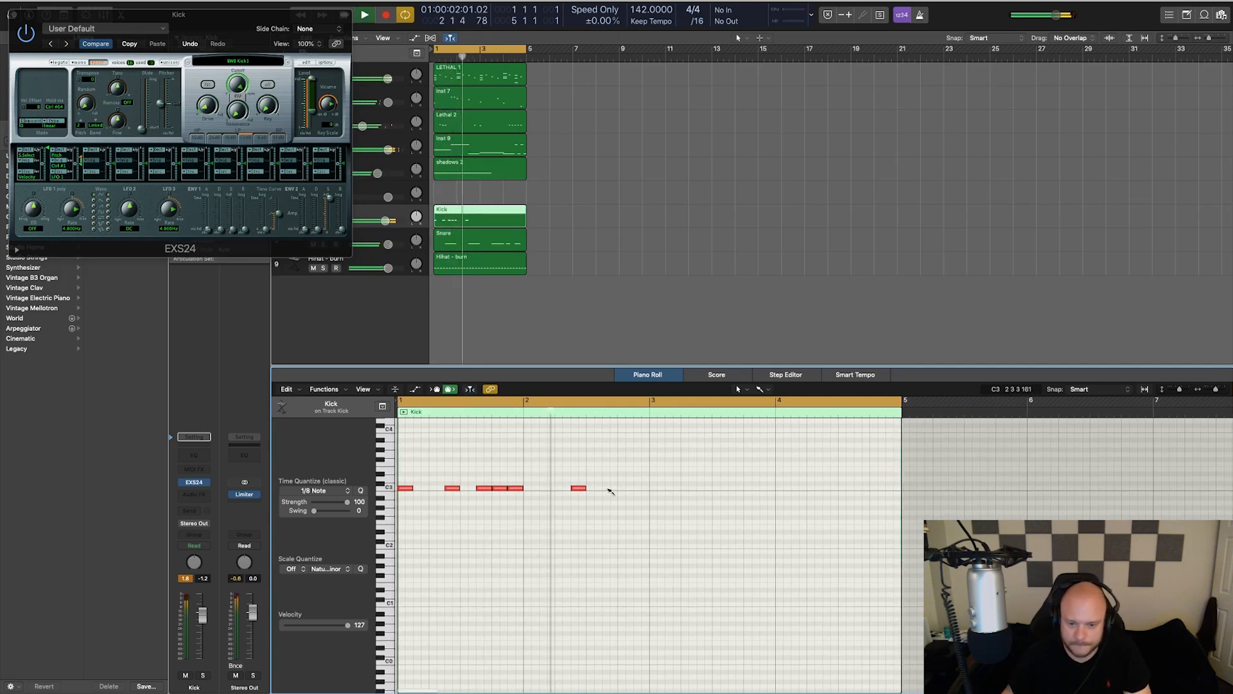
pyautogui.keyDown('super'); pyautogui.click(608, 488); pyautogui.keyUp('super')
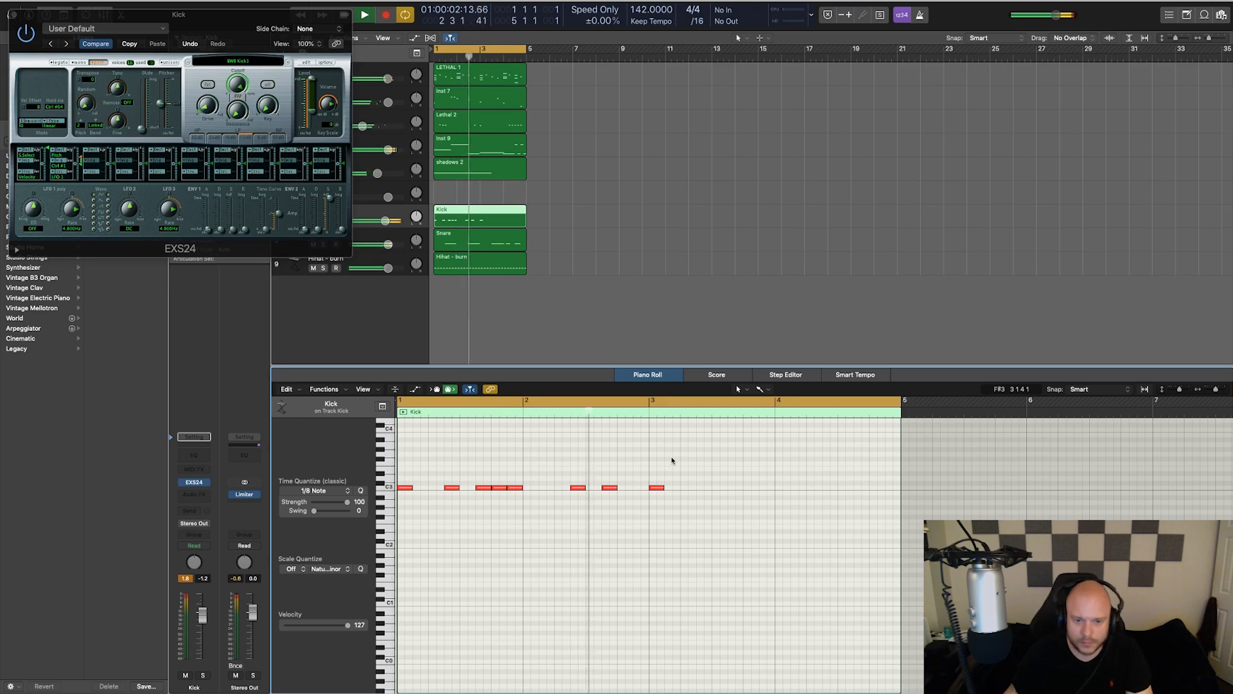
pyautogui.keyDown('super'); pyautogui.click(718, 488); pyautogui.keyUp('super')
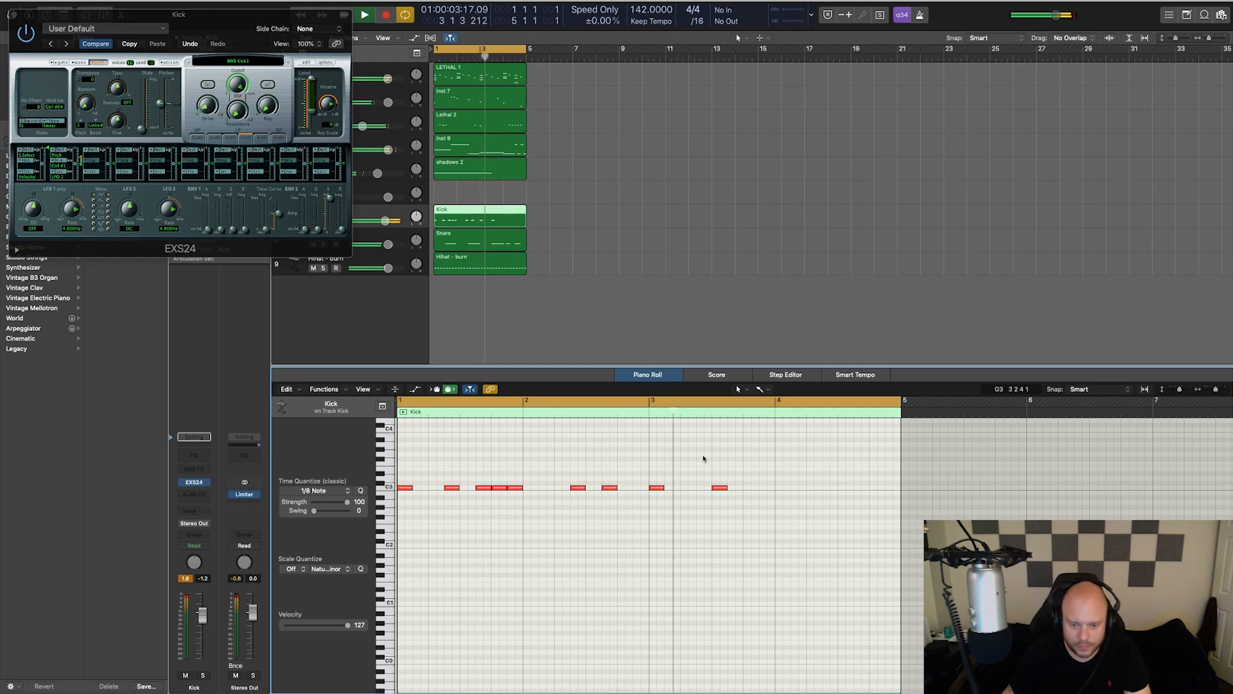
pyautogui.press('space')
pyautogui.moveTo(703, 488); pyautogui.dragTo(720, 489)
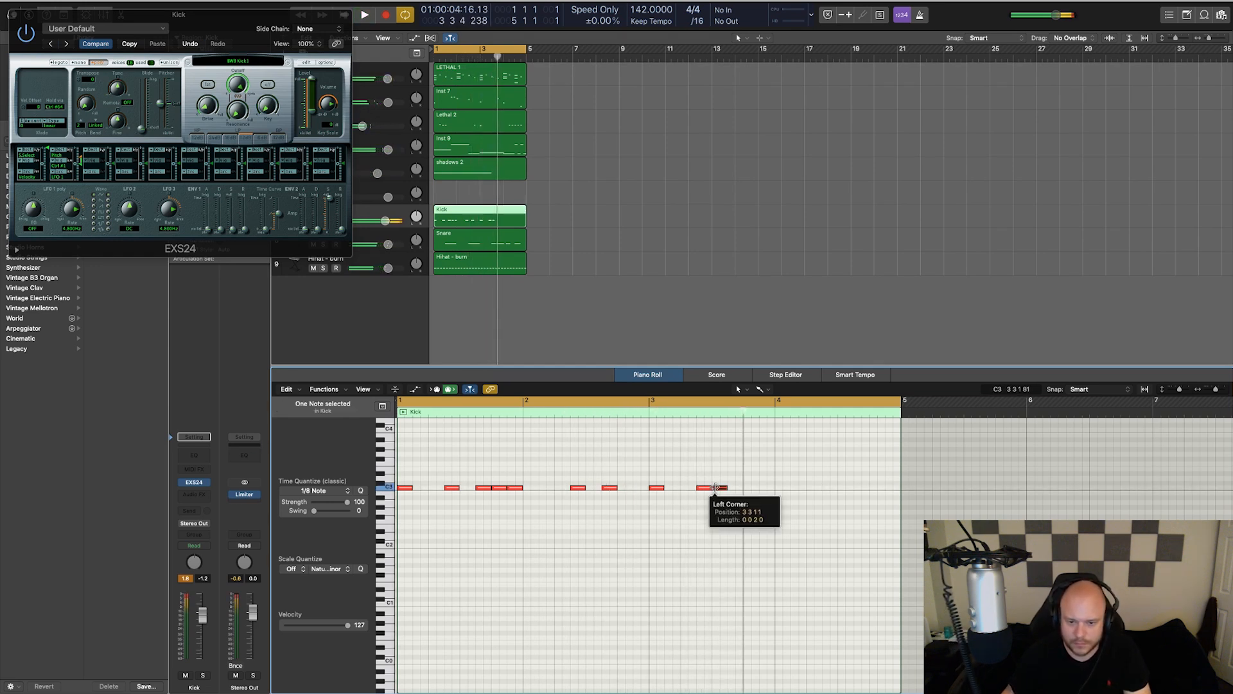
pyautogui.keyDown('super'); pyautogui.doubleClick(722, 489); pyautogui.keyUp('super')
pyautogui.press('space')
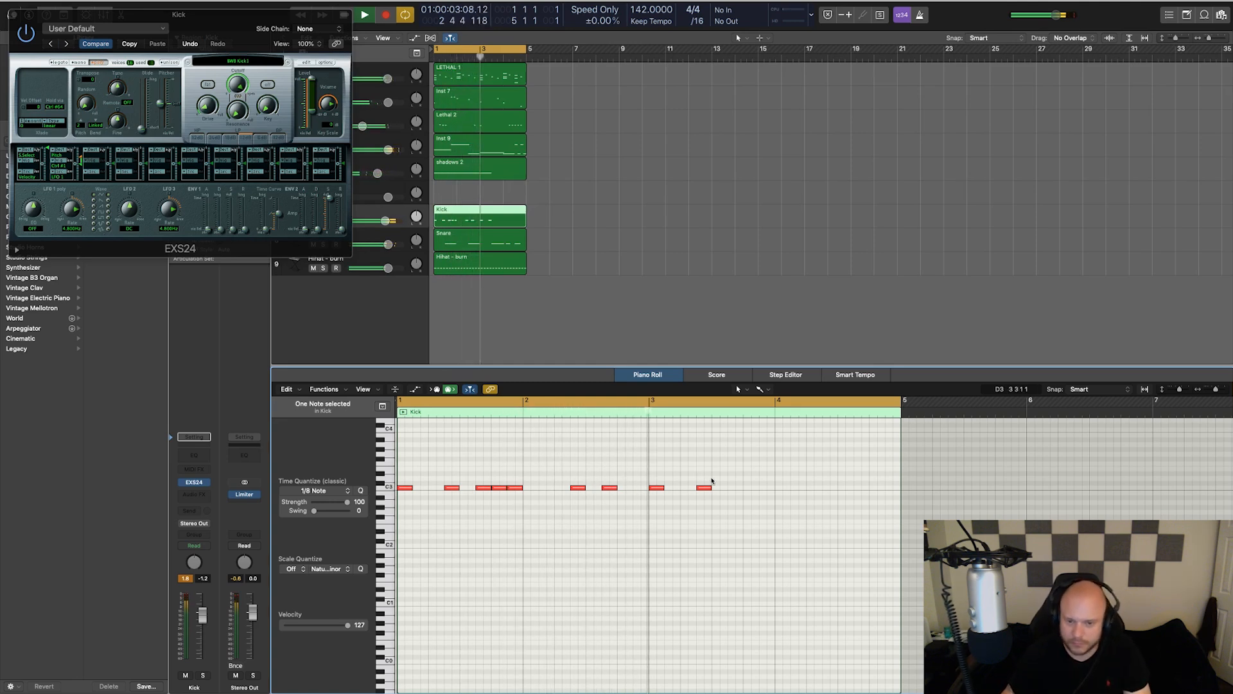
# Step: Add C3 kick notes on beats 1, 2.5 and 4.5 of bar 4, and close the kick's EXS24 window
pyautogui.click(779, 488)
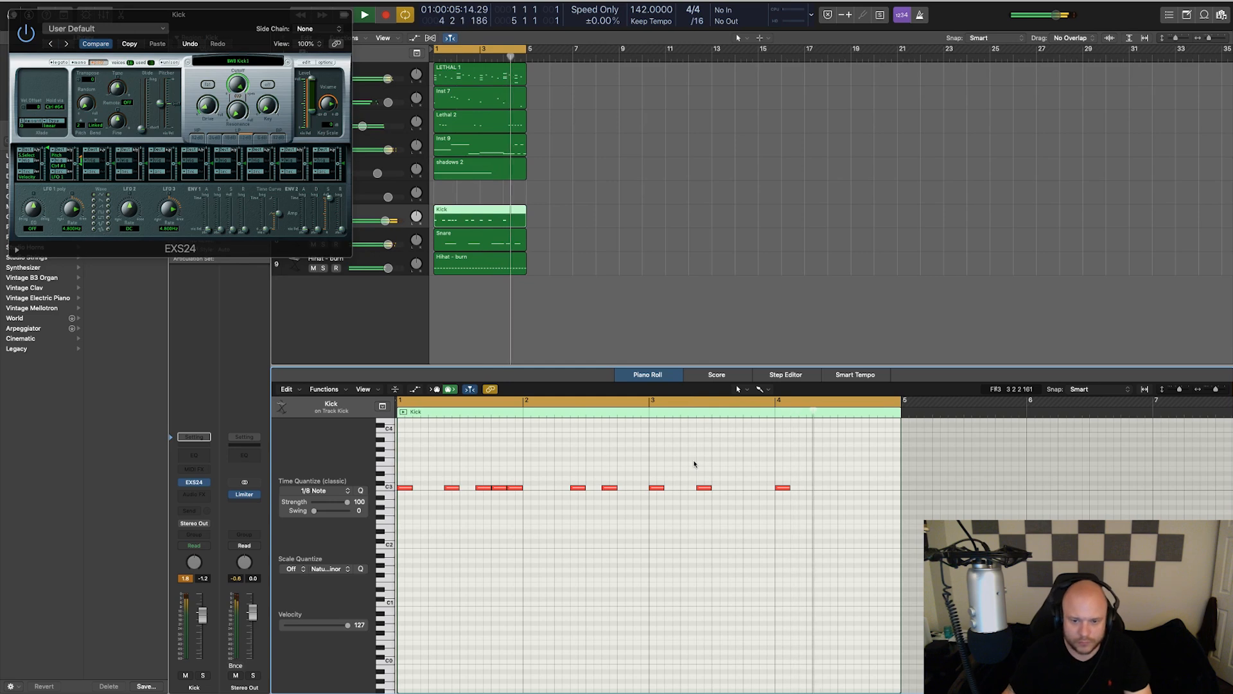
pyautogui.click(842, 488)
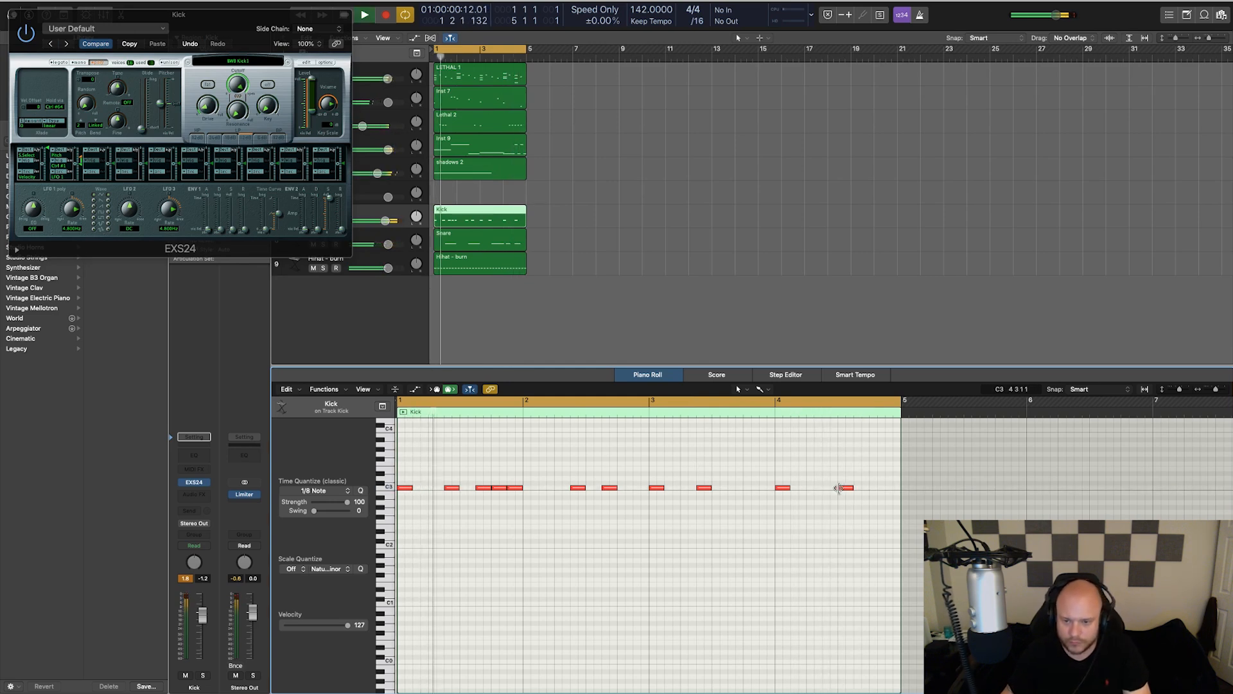
pyautogui.moveTo(834, 490); pyautogui.dragTo(820, 490)
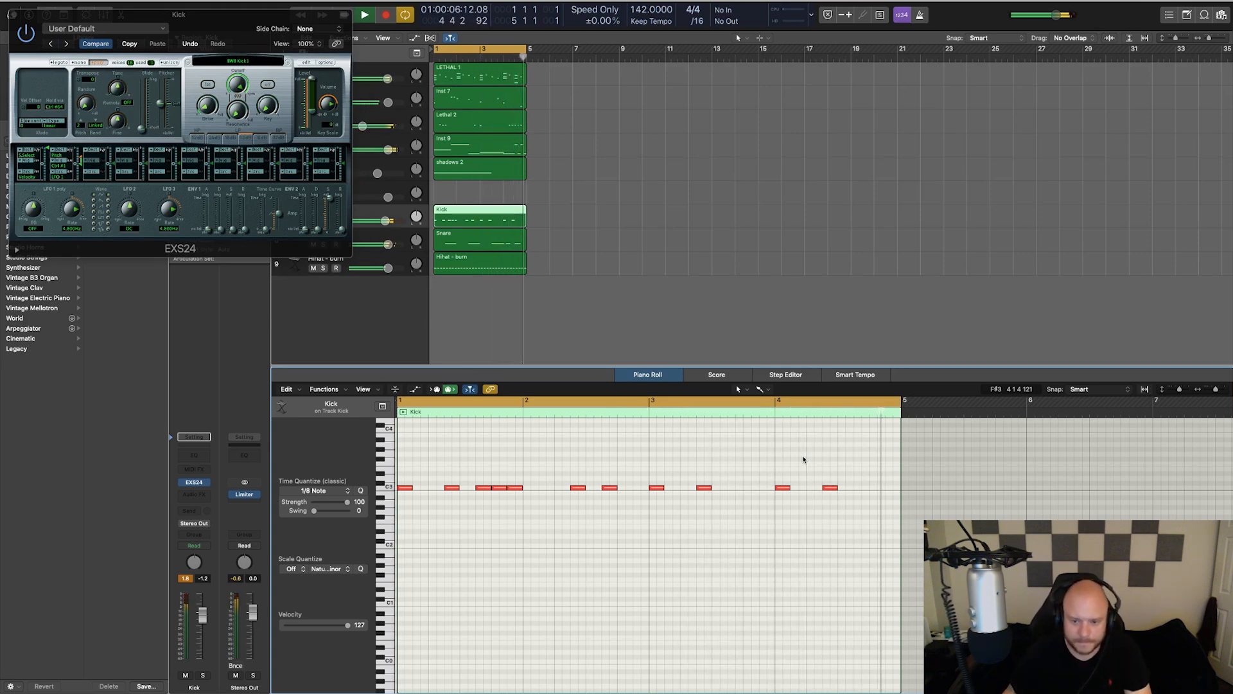
pyautogui.click(890, 489)
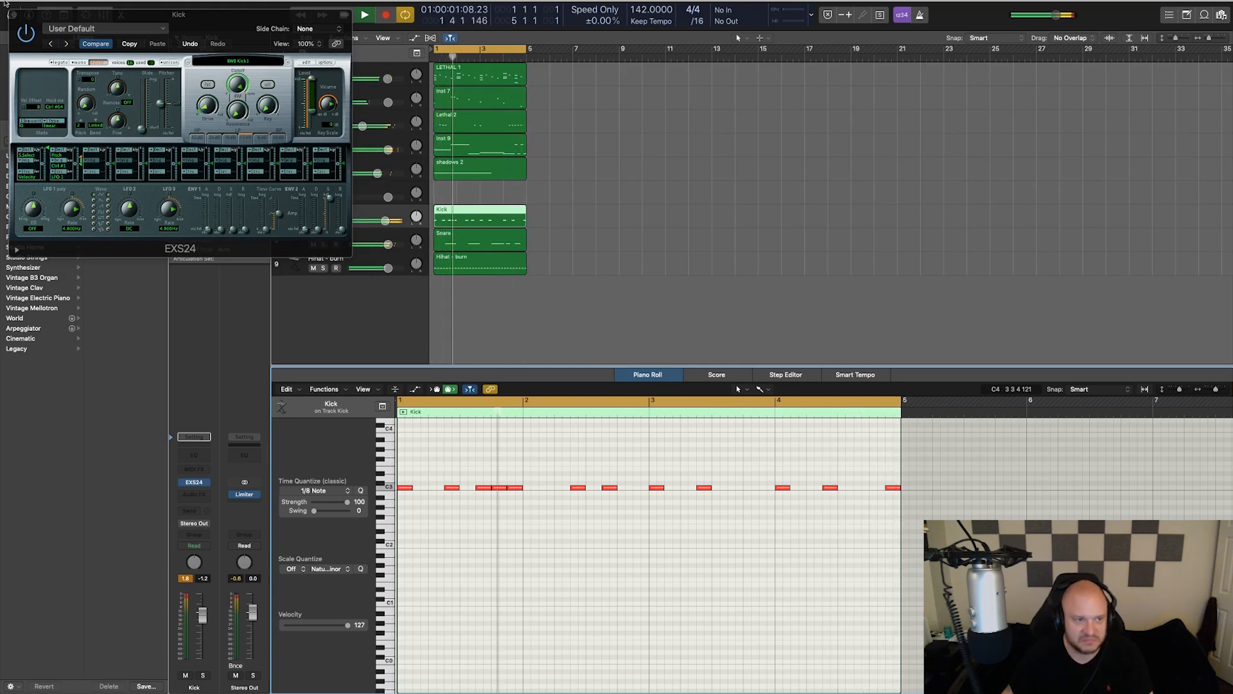
pyautogui.press('super+w')
pyautogui.click(571, 246)
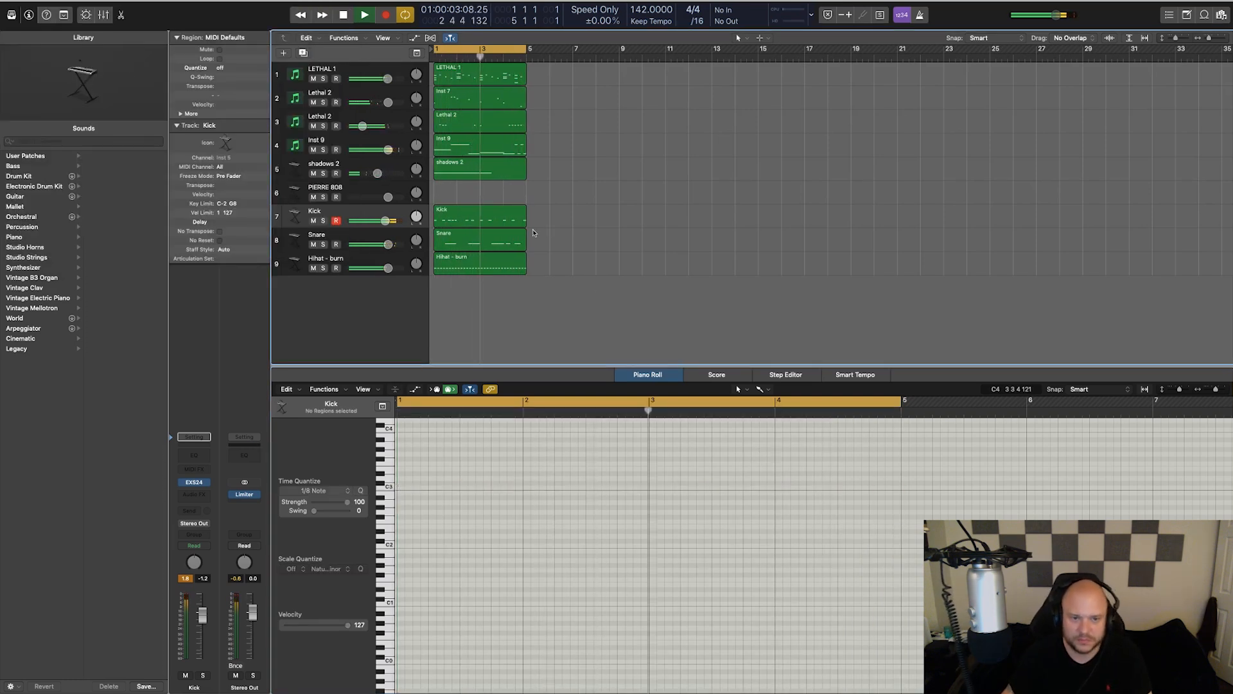
# Step: Mute the Inst 9 track and select the PIERRE 808 track with playback stopped
pyautogui.click(314, 149)
pyautogui.press('space')
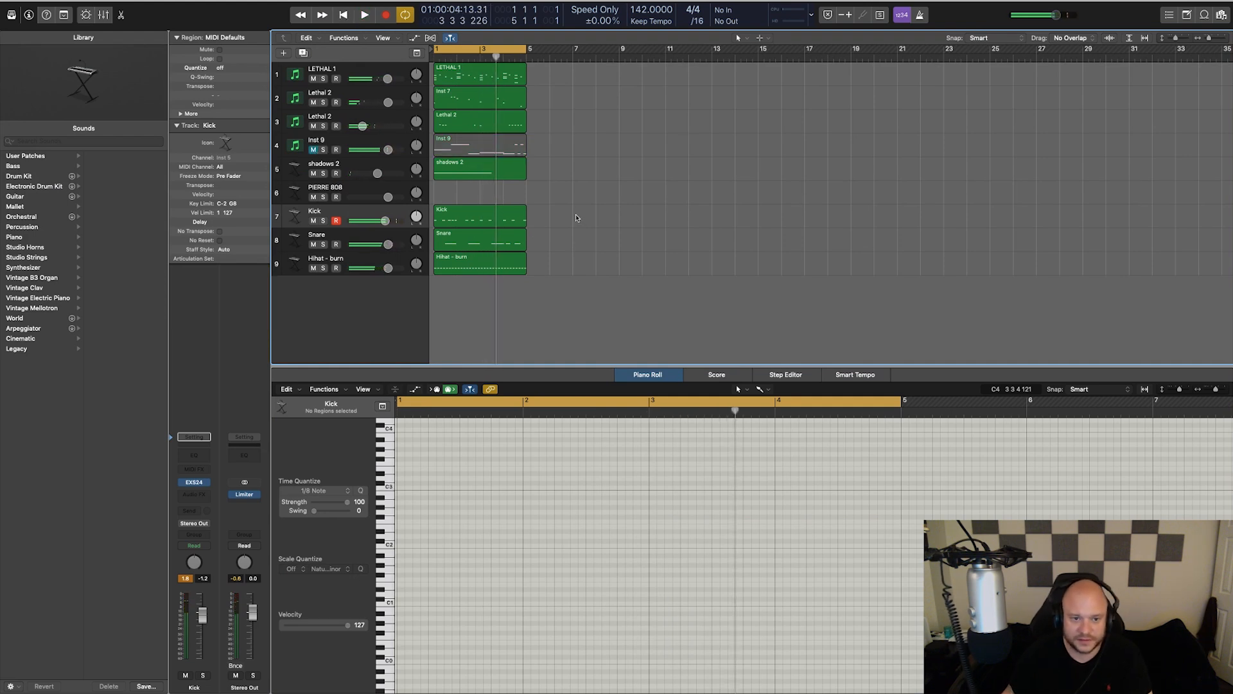
pyautogui.click(363, 191)
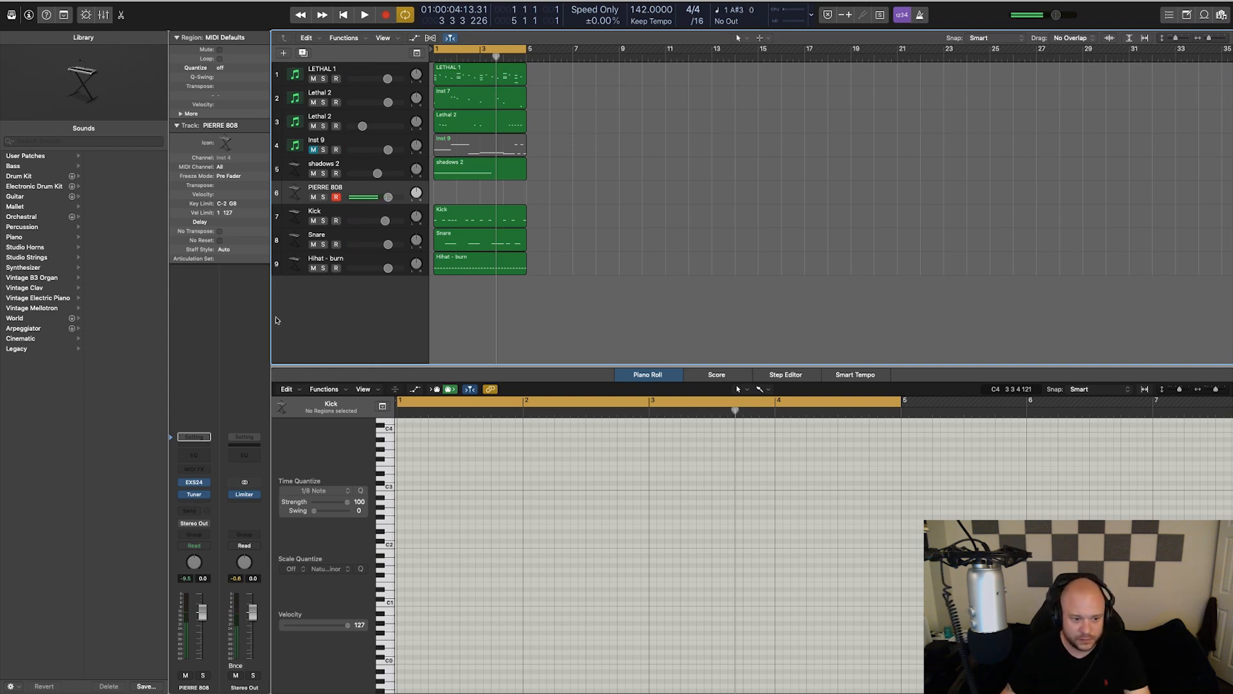
# Step: Try adding a stereo Distortion II to the PIERRE 808 track, inspect the Inst 9 notes and undo the insertion
pyautogui.click(209, 504)
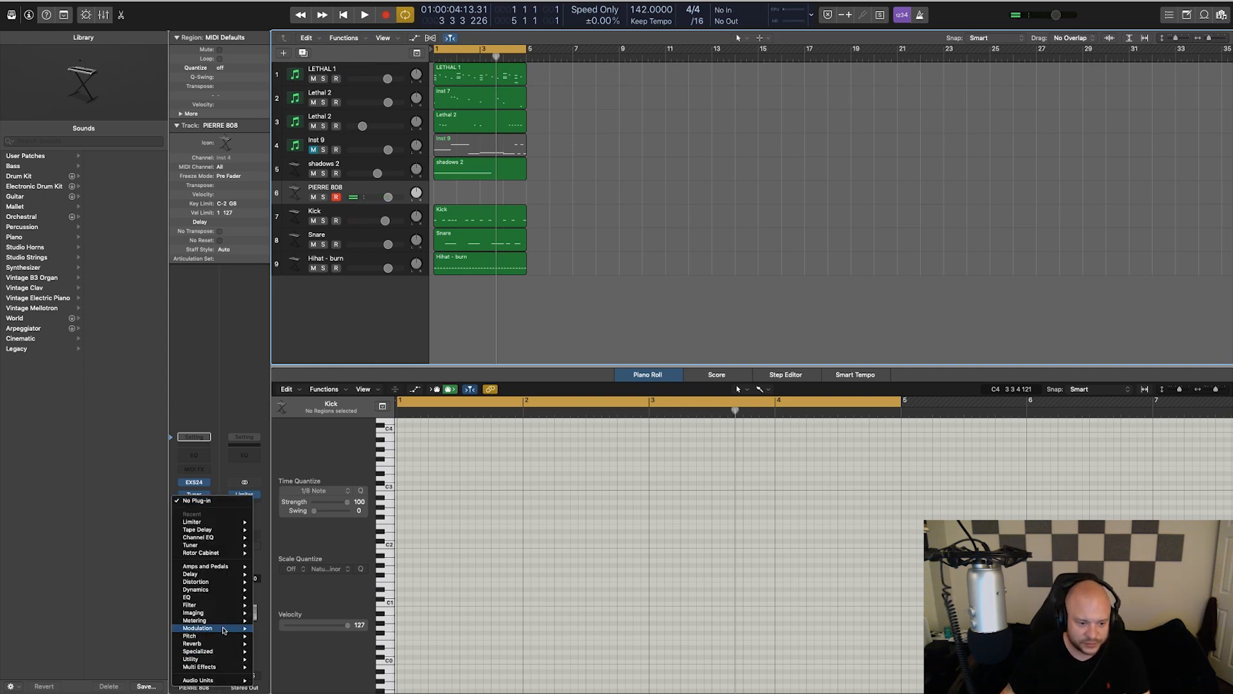
pyautogui.moveTo(224, 585)
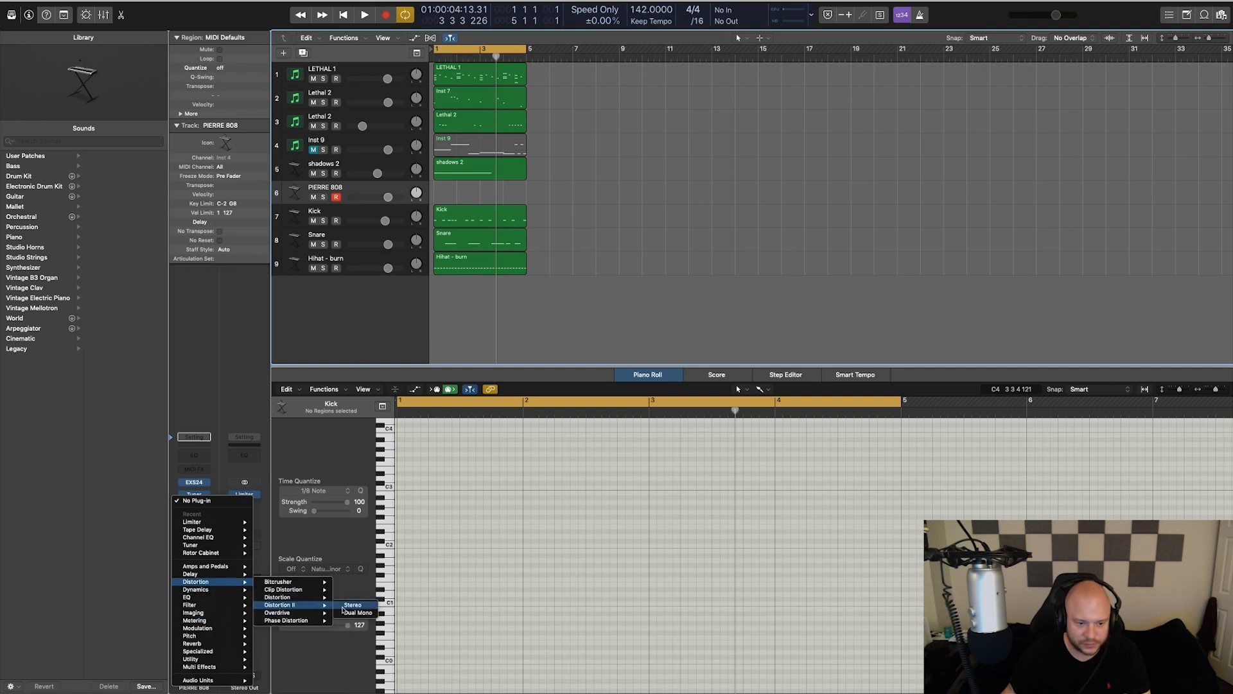
pyautogui.click(347, 605)
pyautogui.click(461, 147)
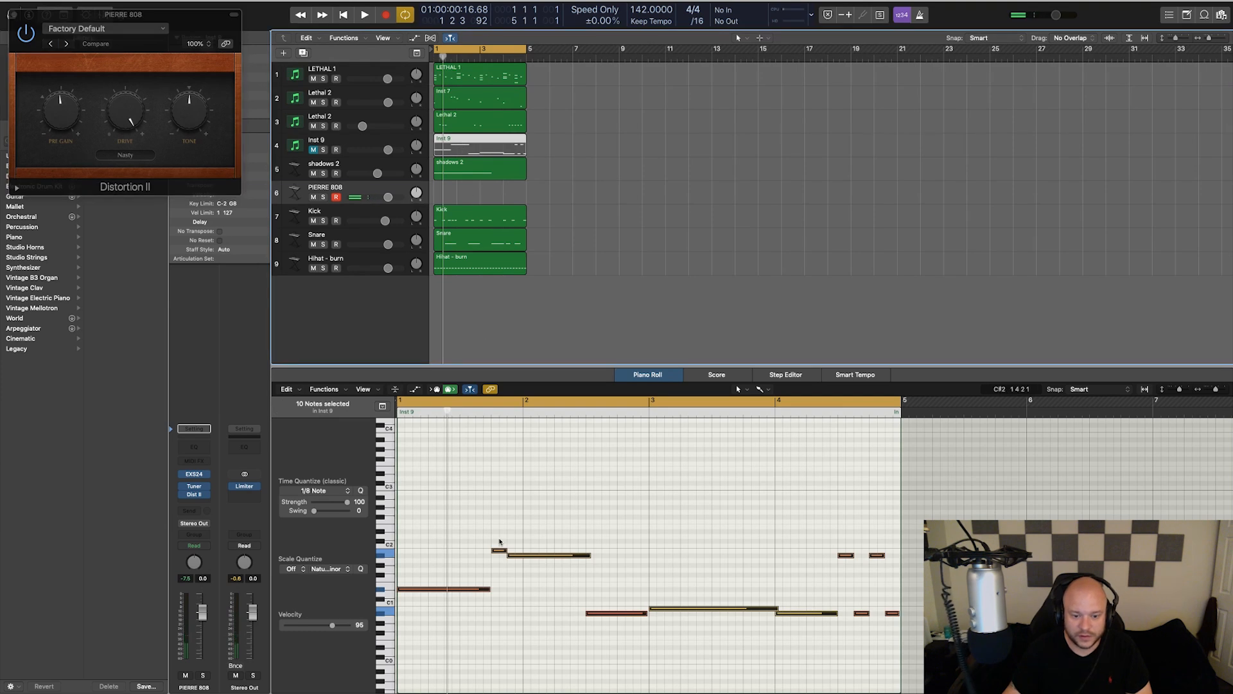
pyautogui.moveTo(434, 476); pyautogui.dragTo(897, 608)
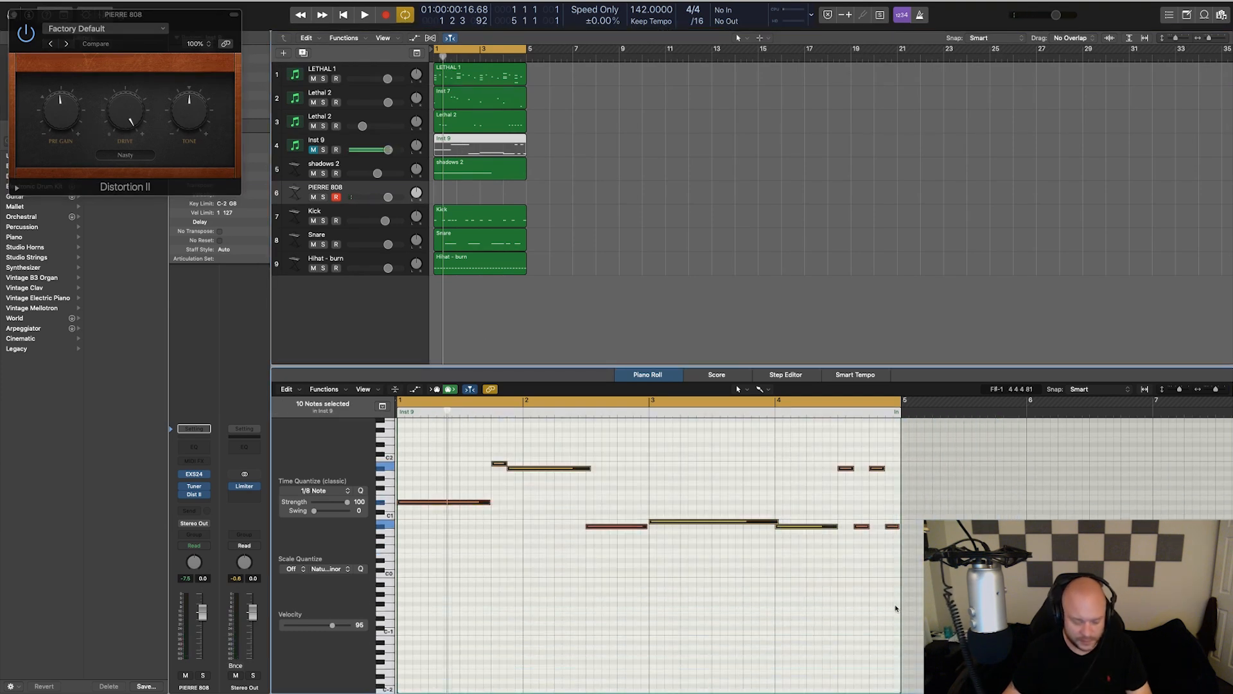
pyautogui.press('super+z')
# Step: Create an empty MIDI region on the PIERRE 808 track and extend it to the full four bars of the loop
pyautogui.click(460, 193)
pyautogui.rightClick(443, 193)
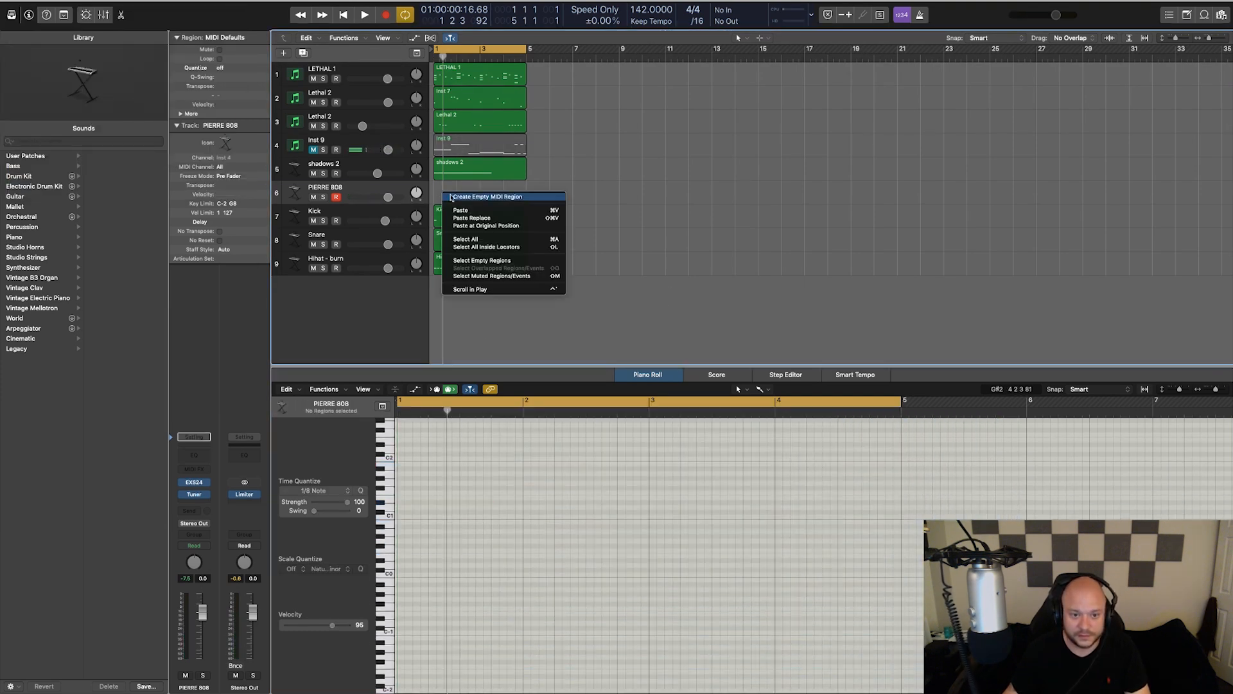
pyautogui.click(488, 197)
pyautogui.moveTo(459, 200); pyautogui.dragTo(526, 201)
# Step: Try pasting the clipboard contents onto the PIERRE 808 track and undo the paste
pyautogui.click(436, 58)
pyautogui.press('super+v')
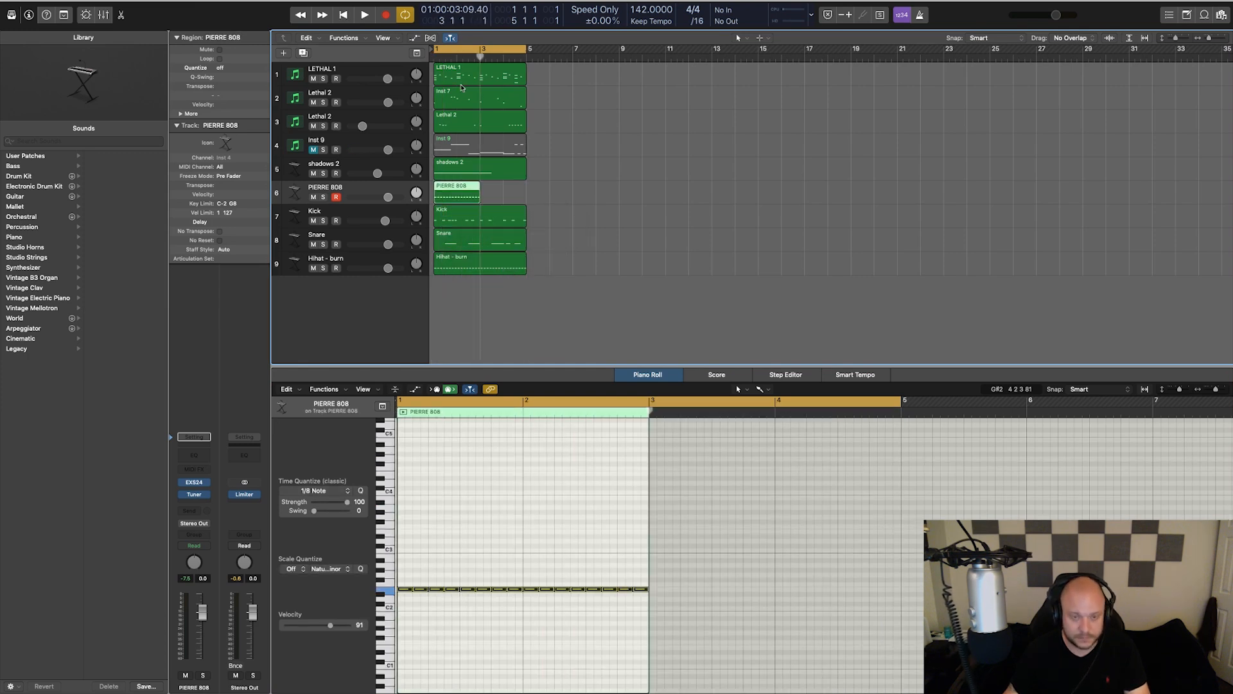
pyautogui.press('super+z')
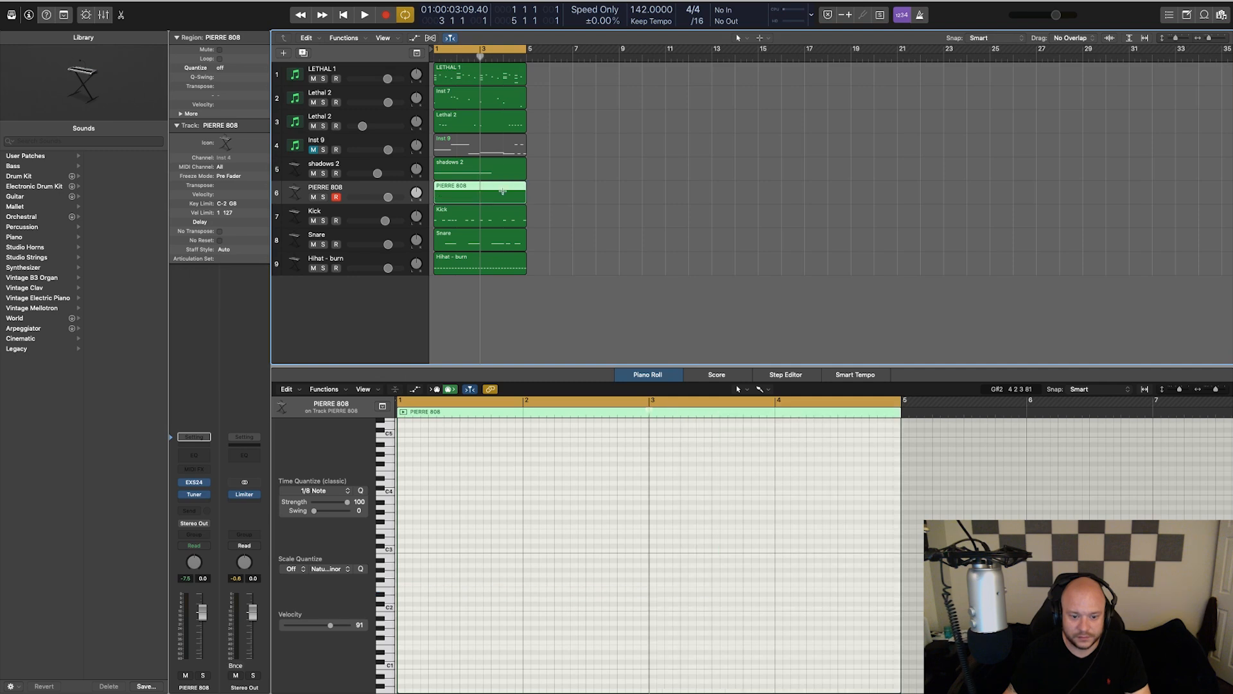
# Step: Copy all the Inst 9 notes into the PIERRE 808 region starting at bar 1 and play the loop
pyautogui.click(494, 152)
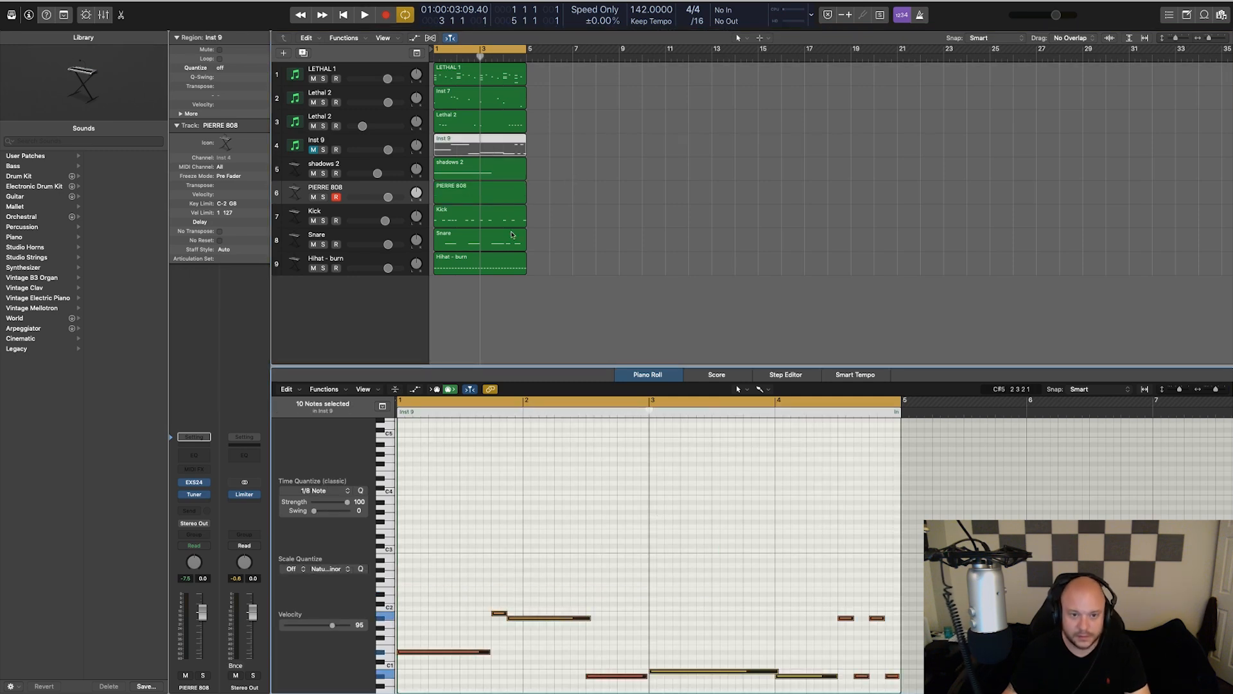
pyautogui.click(456, 190)
pyautogui.press('Return')
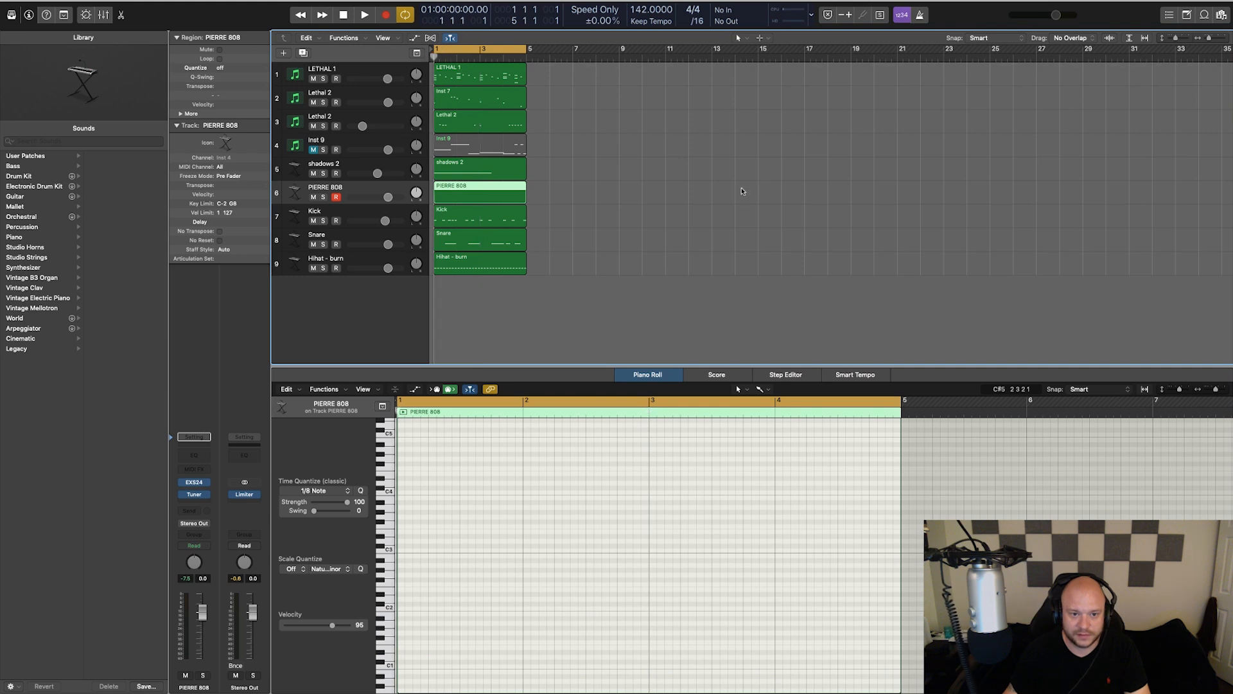
pyautogui.press('super+v')
pyautogui.press('space')
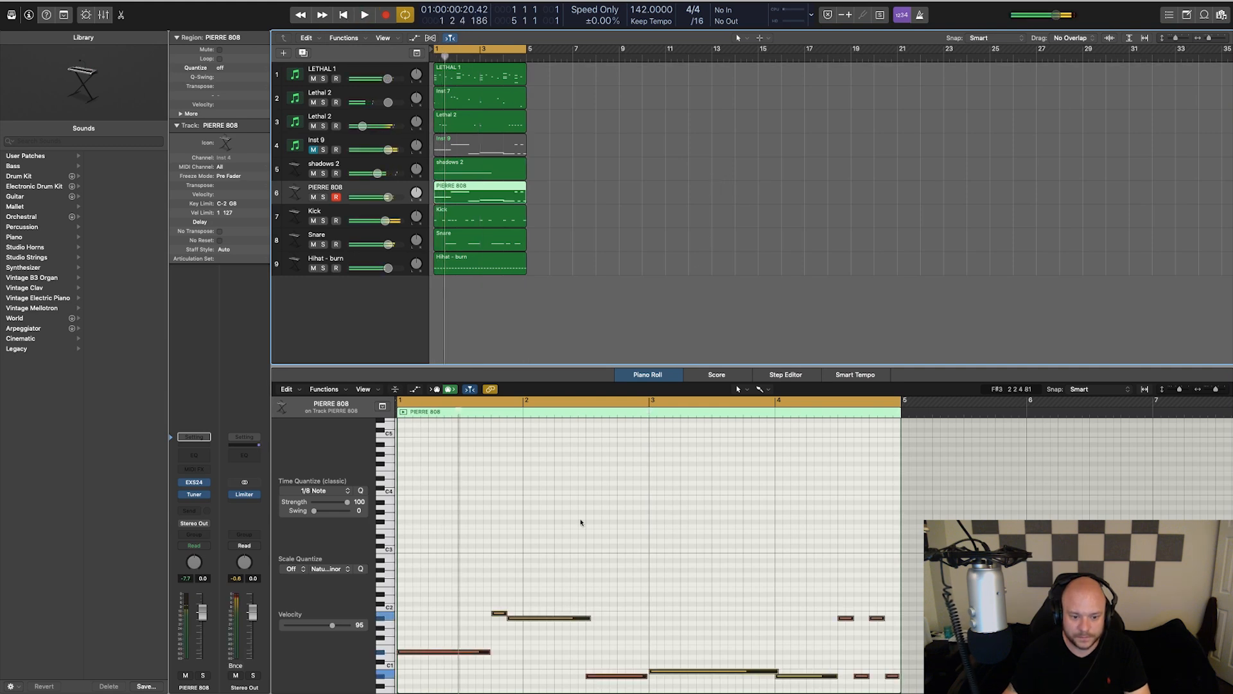
# Step: Transpose all the PIERRE 808 notes up two octaves and play the loop
pyautogui.press('super+a')
pyautogui.hotkey('alt', 'shift', 'Up')
pyautogui.hotkey('alt', 'shift', 'Up')
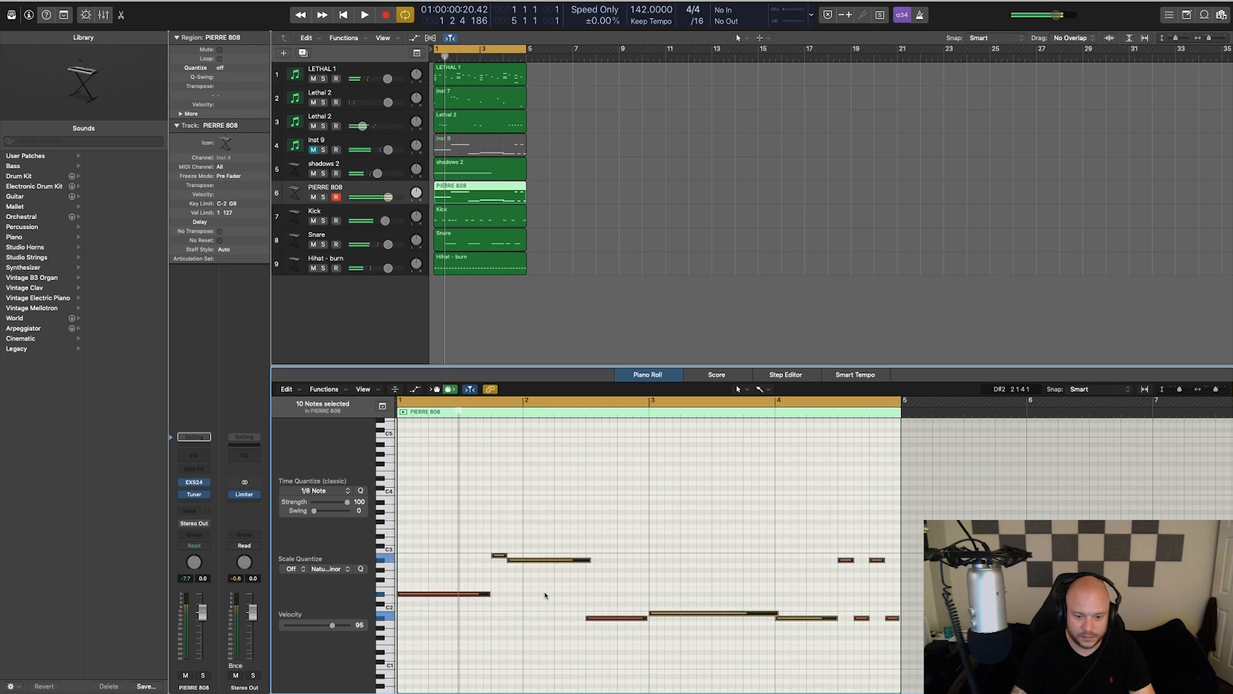
pyautogui.press('space')
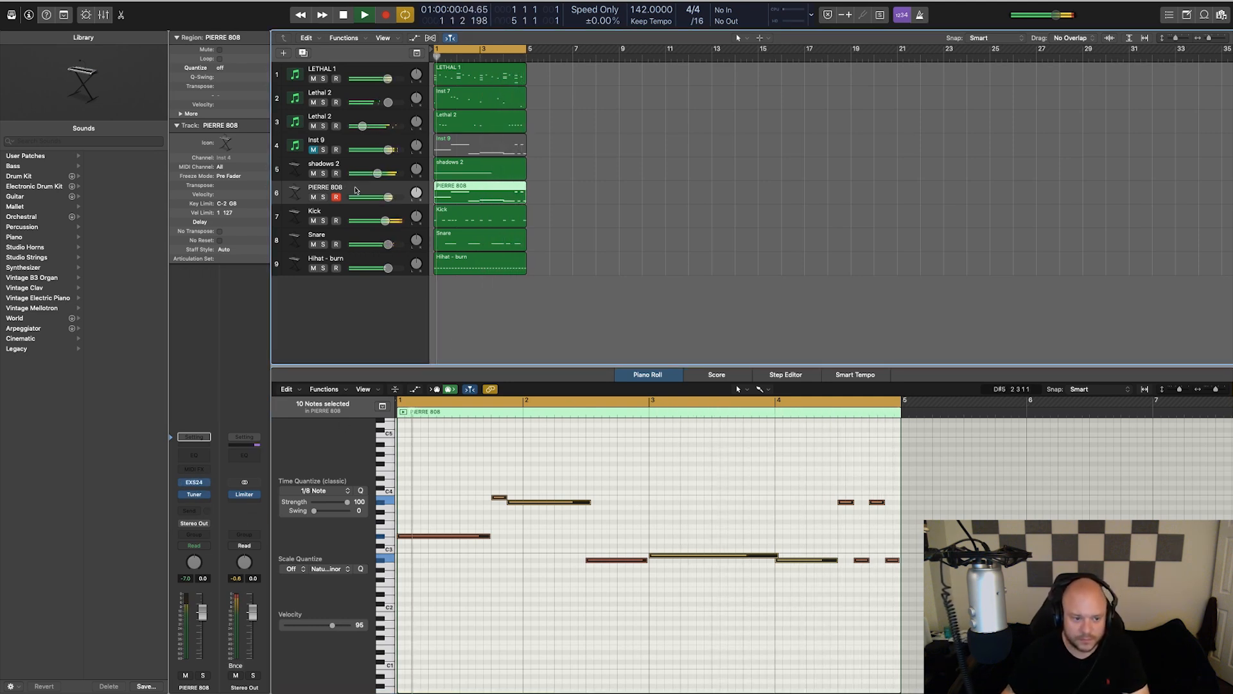
# Step: Add a stereo Distortion II to the PIERRE 808 track, raise its Pre Gain and close its window
pyautogui.click(206, 502)
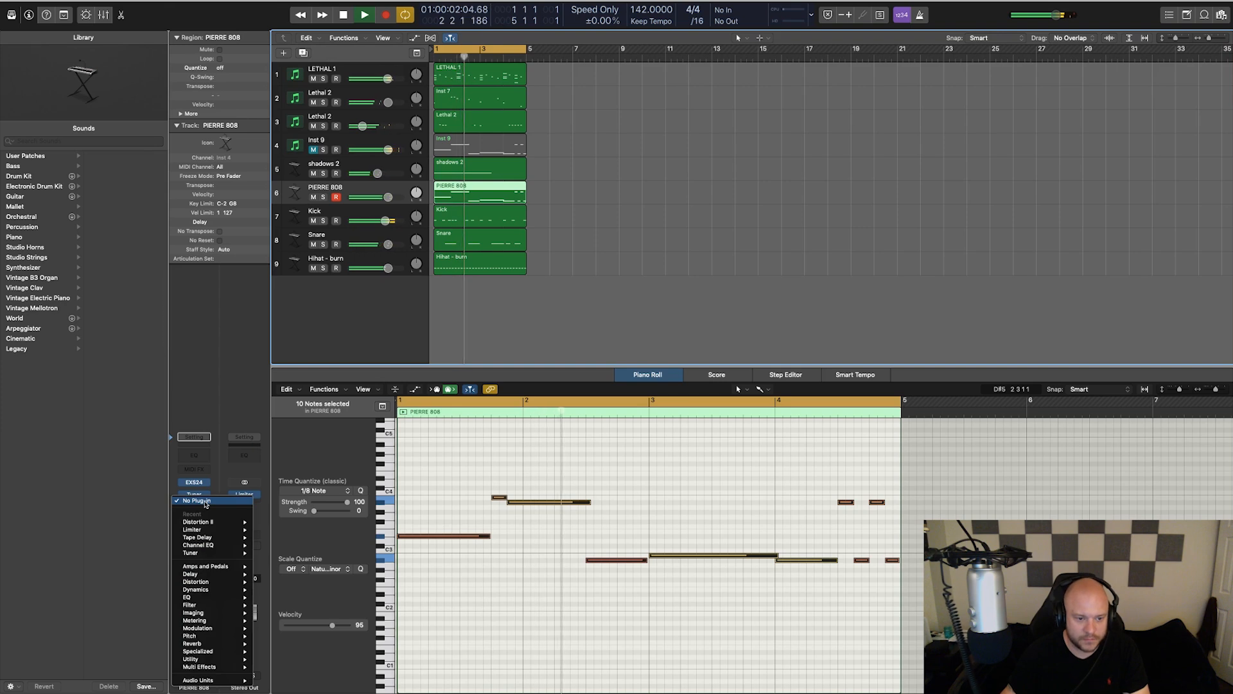
pyautogui.moveTo(231, 521)
pyautogui.click(275, 523)
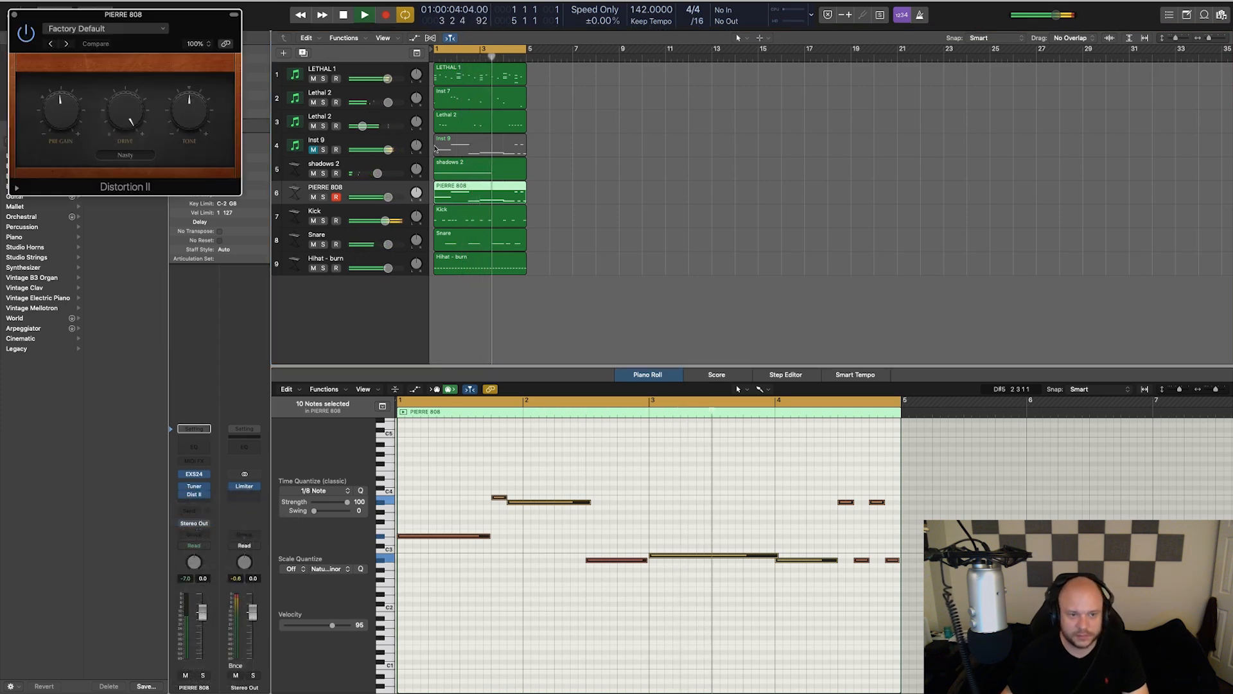
pyautogui.moveTo(60, 118); pyautogui.dragTo(52, 91)
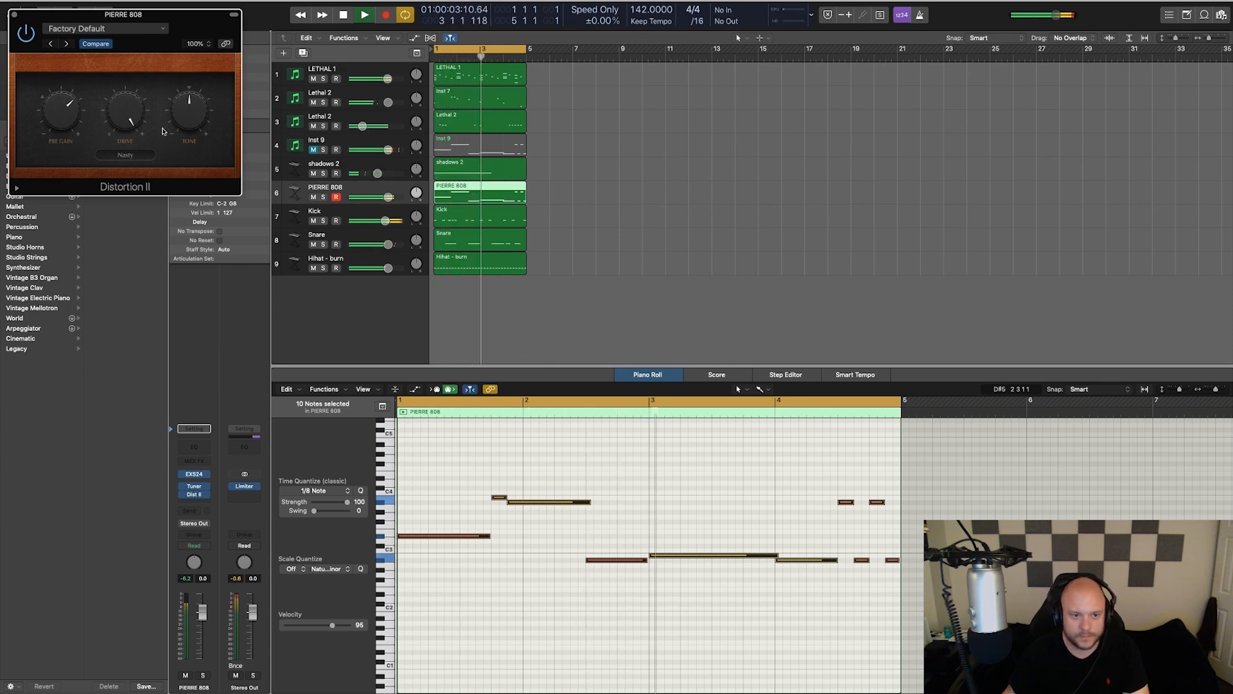
pyautogui.click(14, 14)
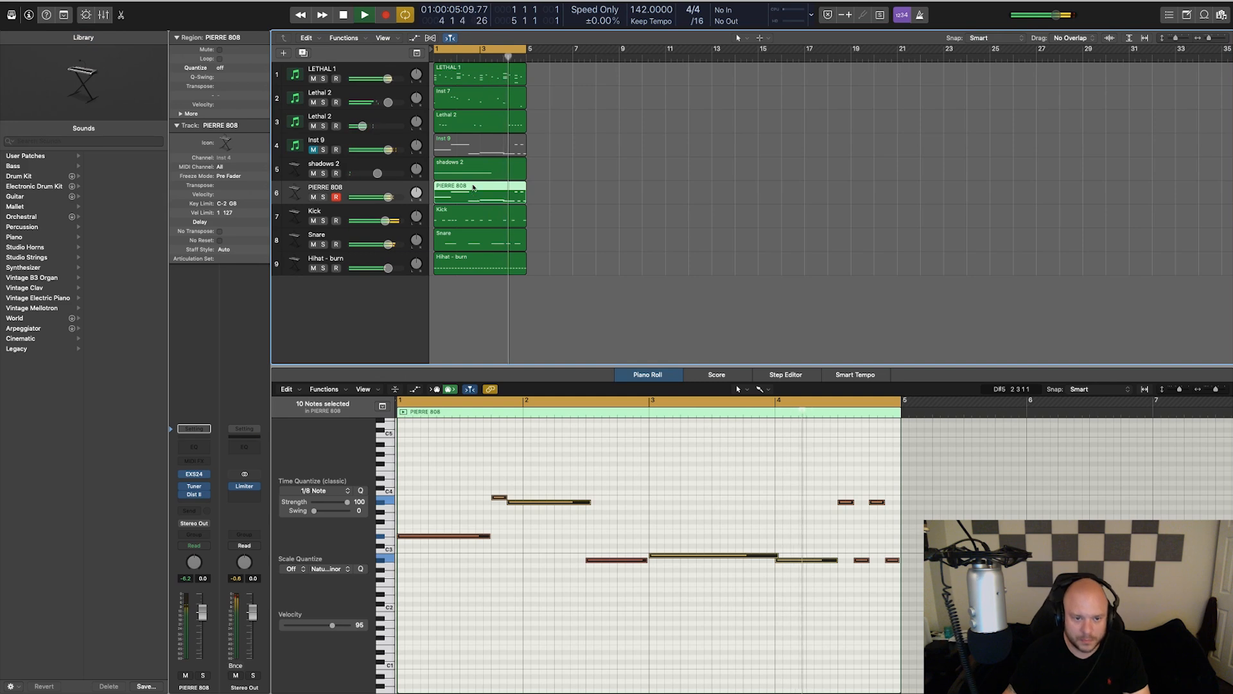
# Step: Audition the loop with both Lethal 2 tracks muted, and unmute them
pyautogui.click(312, 103)
pyautogui.click(313, 127)
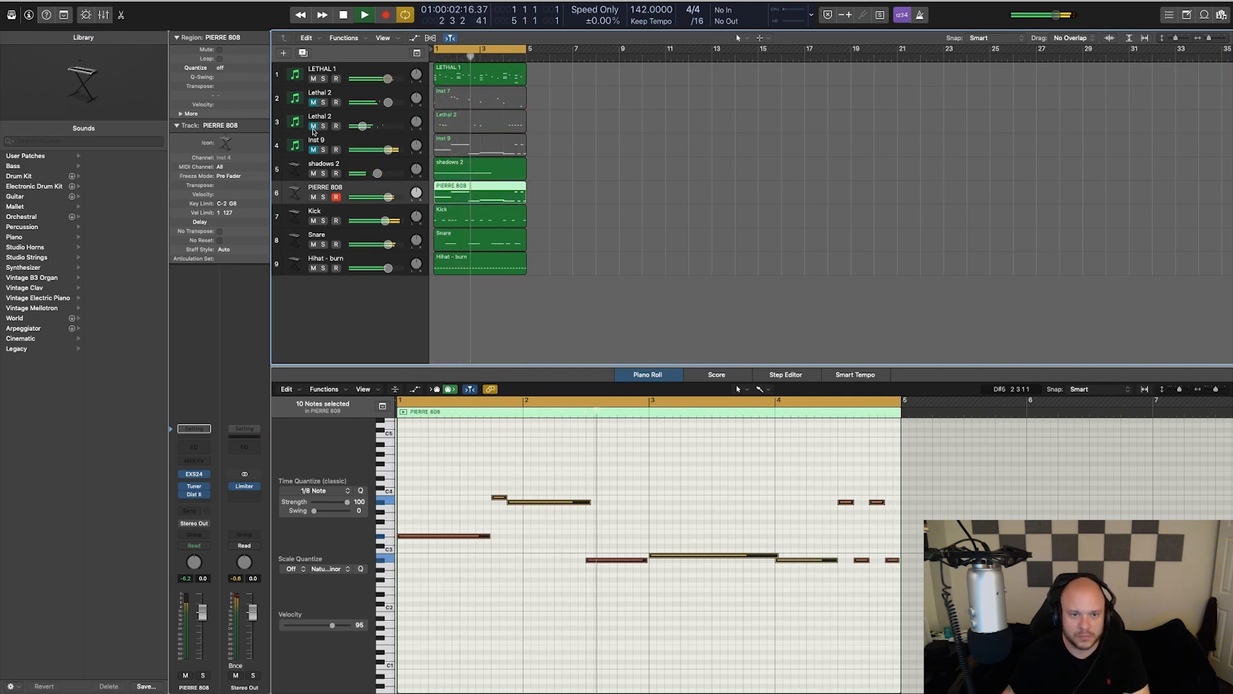
pyautogui.click(313, 103)
pyautogui.click(313, 126)
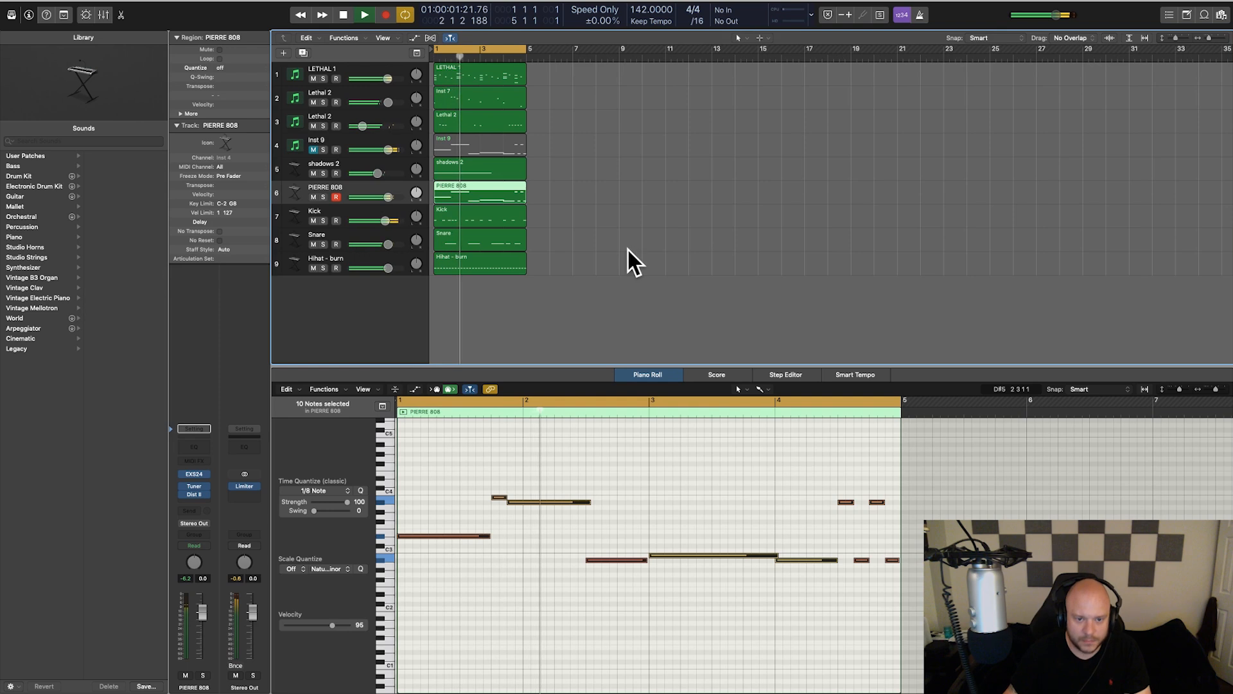
# Step: Stop playback and add an instrument track below the quieter Lethal 2 track, loaded with Lethal's X09-CYMBALS preset
pyautogui.click(611, 246)
pyautogui.press('space')
pyautogui.click(464, 73)
pyautogui.click(457, 184)
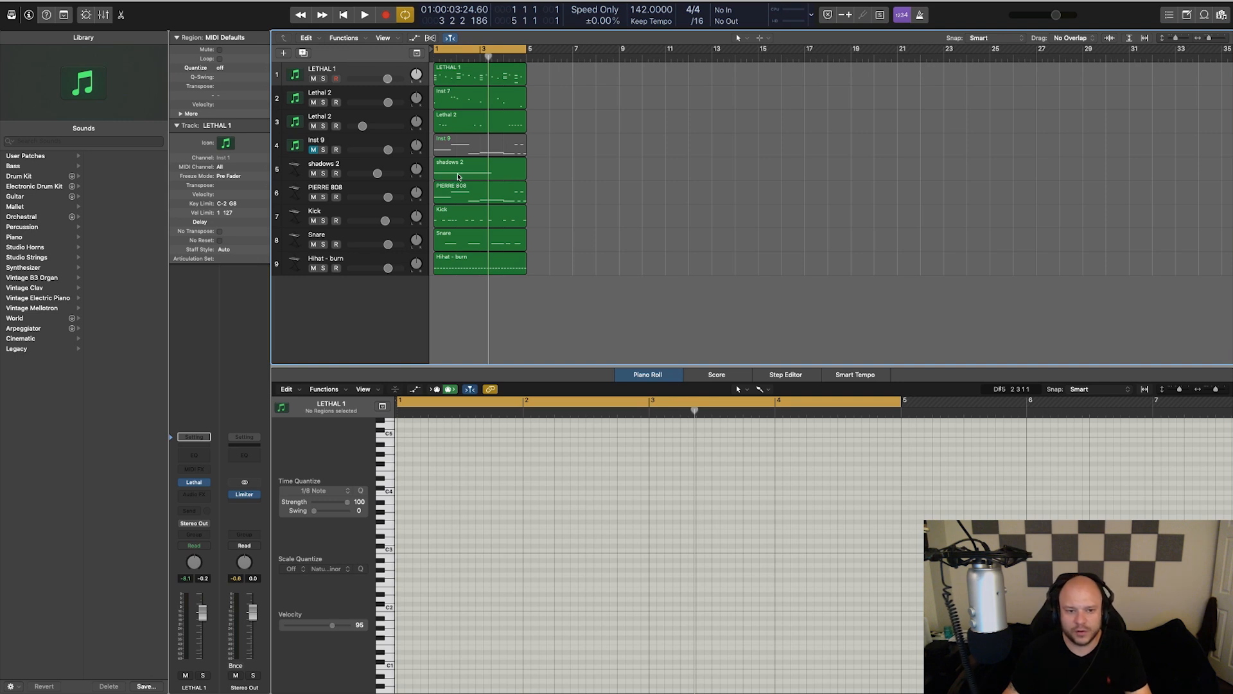
pyautogui.click(372, 122)
pyautogui.click(283, 52)
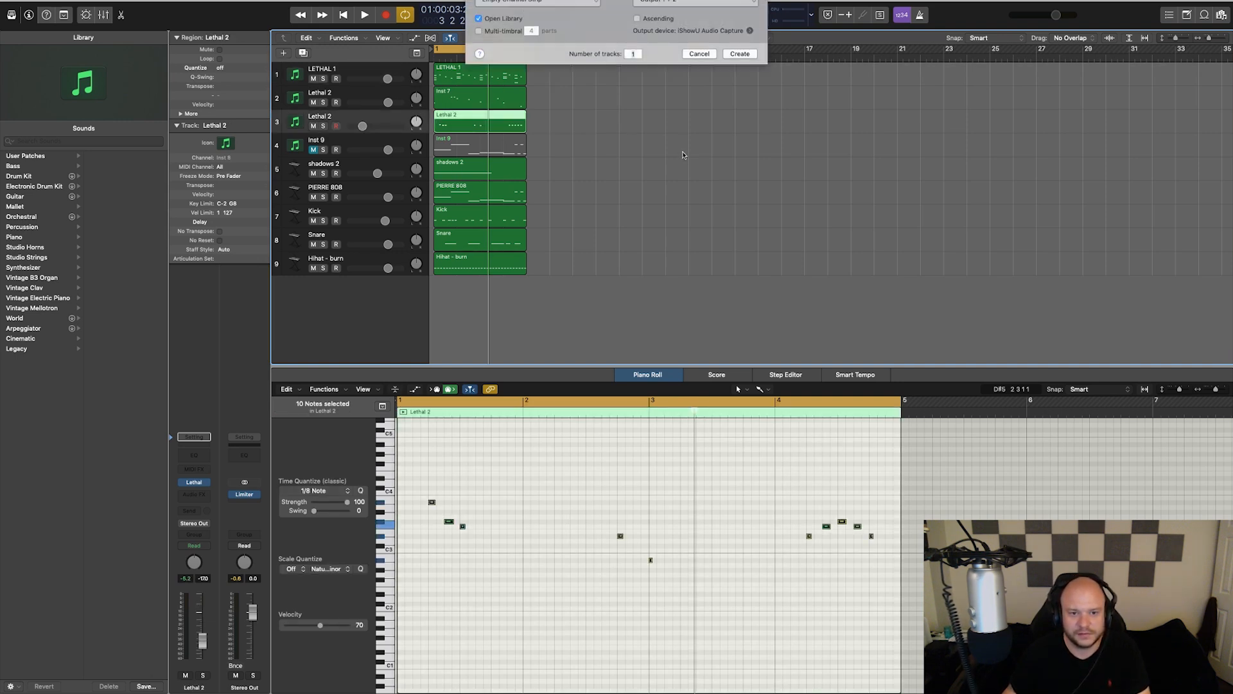
pyautogui.click(739, 147)
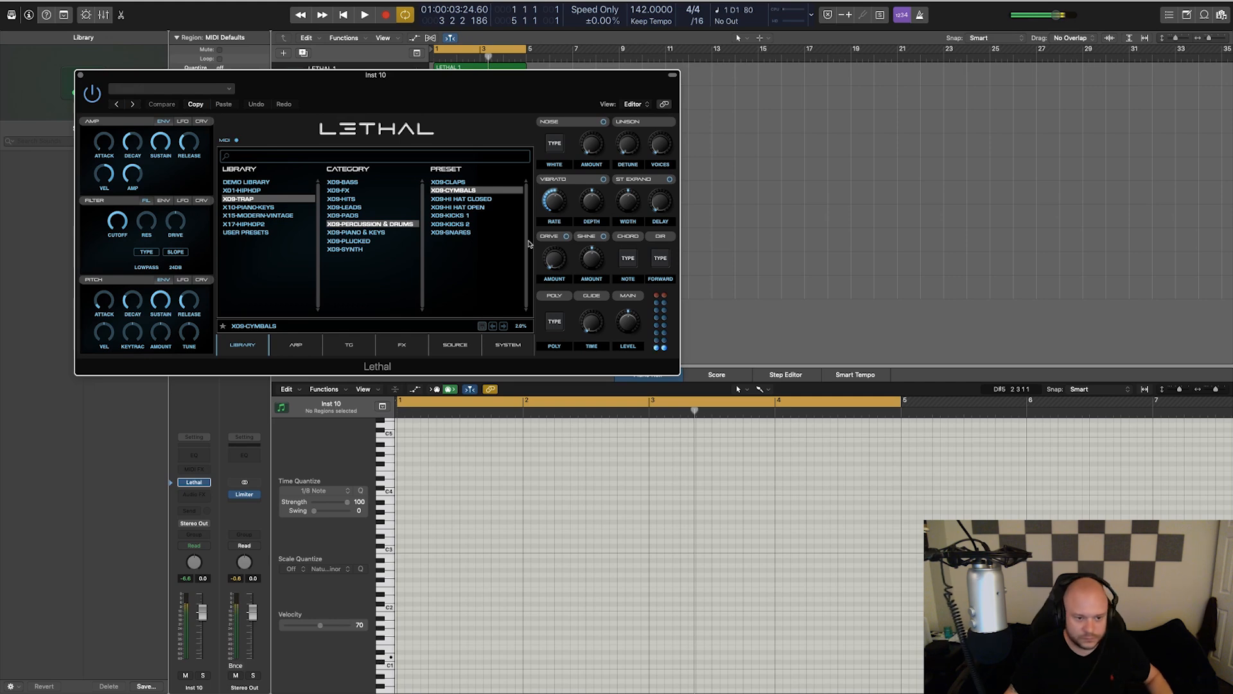
pyautogui.moveTo(413, 84); pyautogui.dragTo(518, 237)
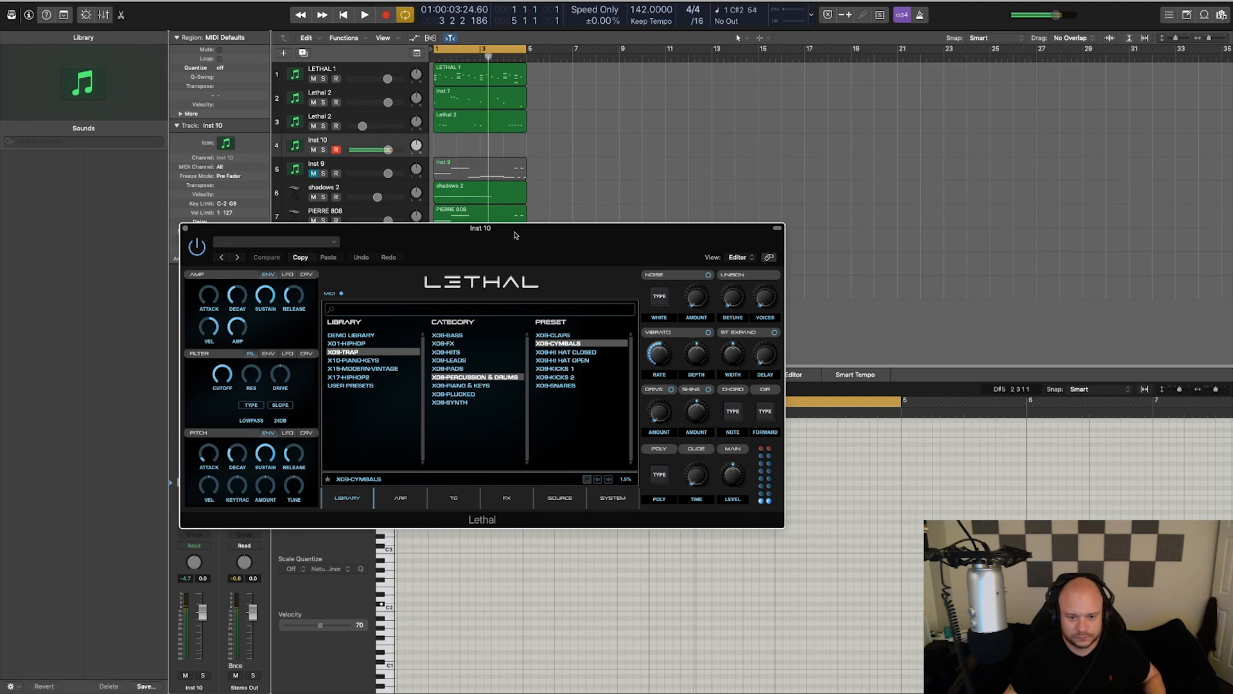
# Step: Lower the cymbal track's volume to about -4.3 dB and record one cymbal hit in bar 2
pyautogui.press('space')
pyautogui.press('space')
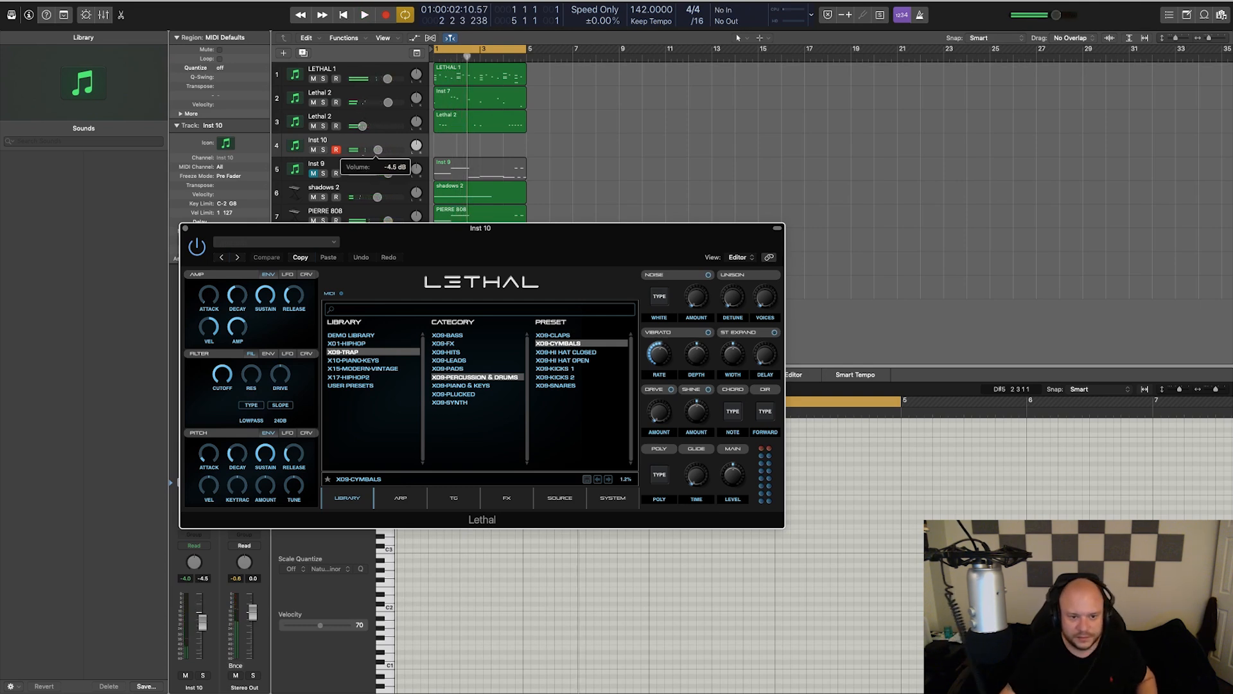
pyautogui.moveTo(378, 150); pyautogui.dragTo(379, 149)
pyautogui.click(386, 14)
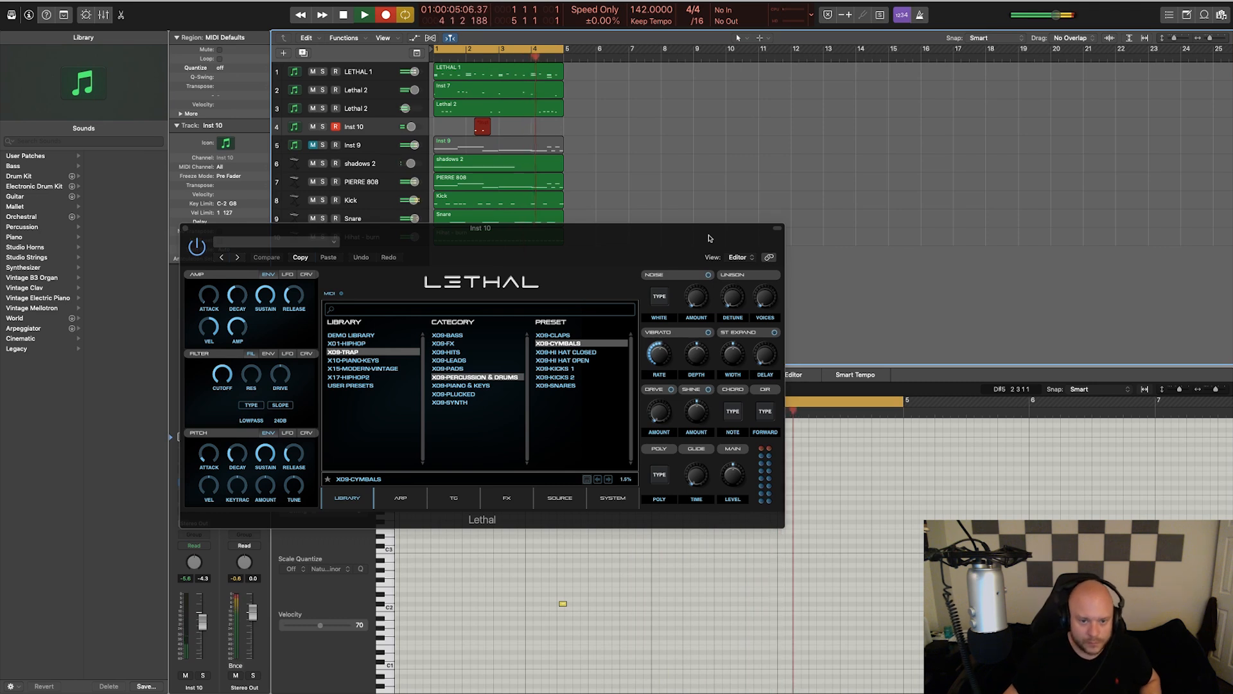
pyautogui.press('space')
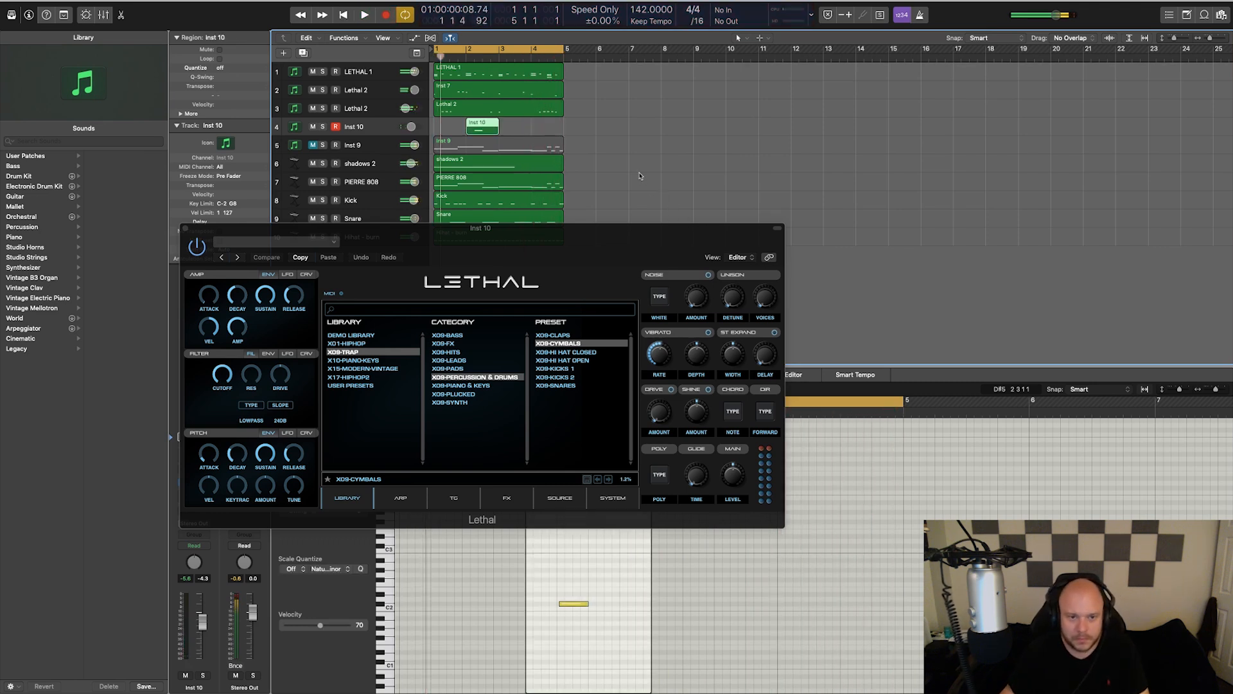
# Step: Extend the Inst 10 cymbal region to span all four bars, play the loop and close the Lethal window
pyautogui.moveTo(467, 128); pyautogui.dragTo(563, 130)
pyautogui.press('space')
pyautogui.click(622, 186)
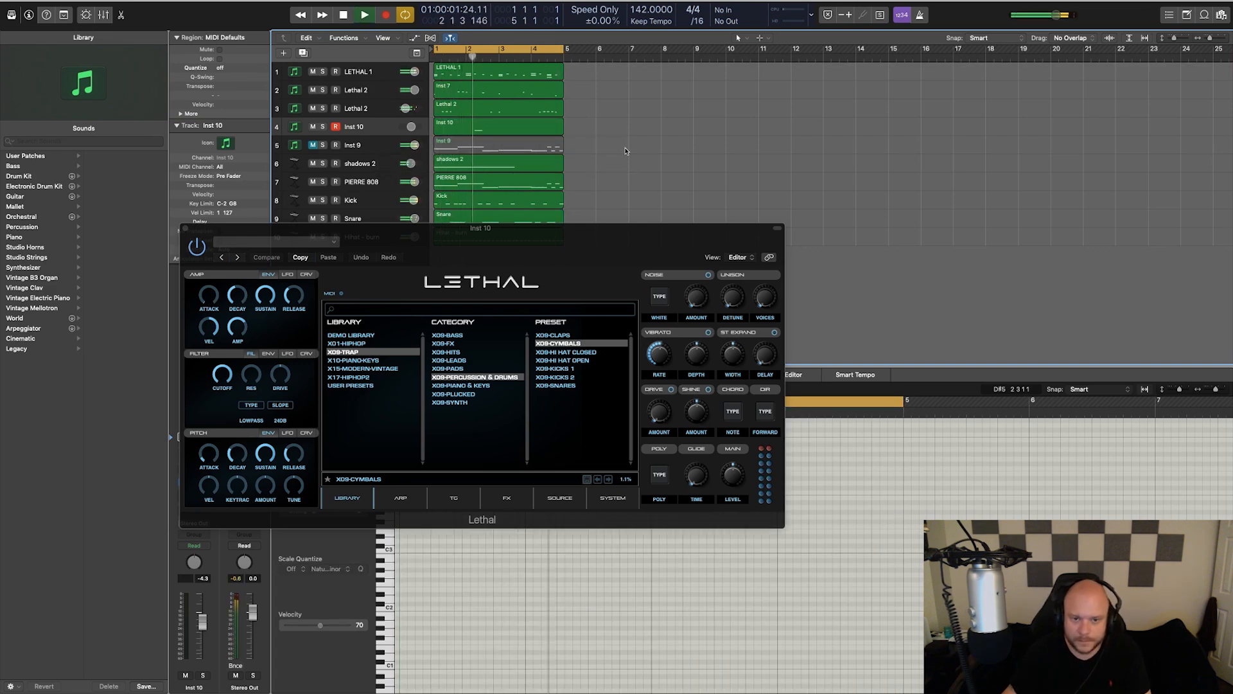
pyautogui.press('space')
pyautogui.click(487, 134)
pyautogui.press('space')
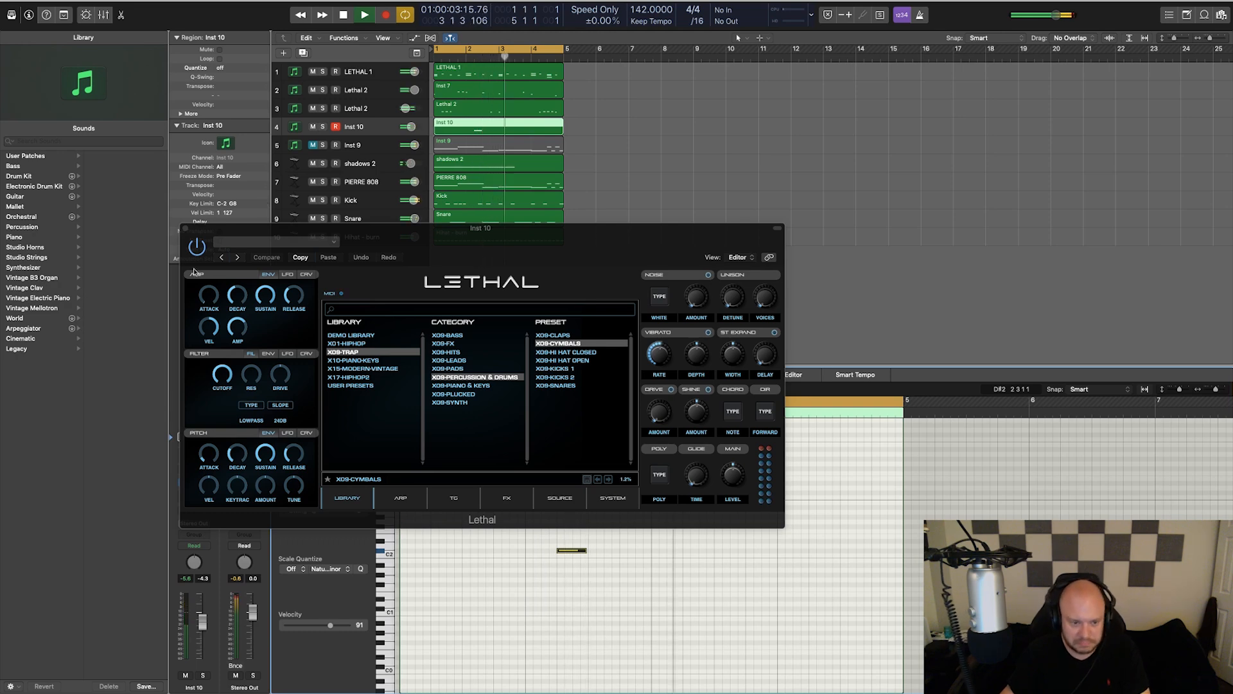
pyautogui.click(185, 228)
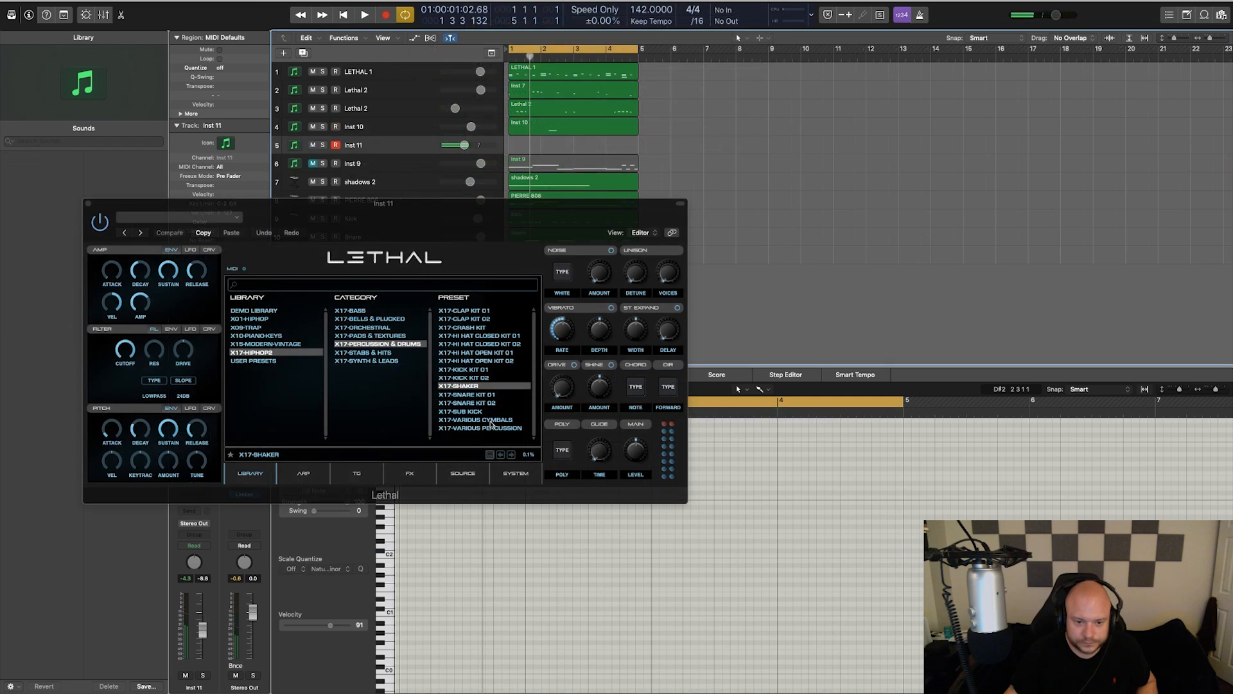
# Step: Load X17-VARIOUS PERCUSSION on the Inst 11 track and record two hits, at the end of bar 3 and in bar 4
pyautogui.click(490, 420)
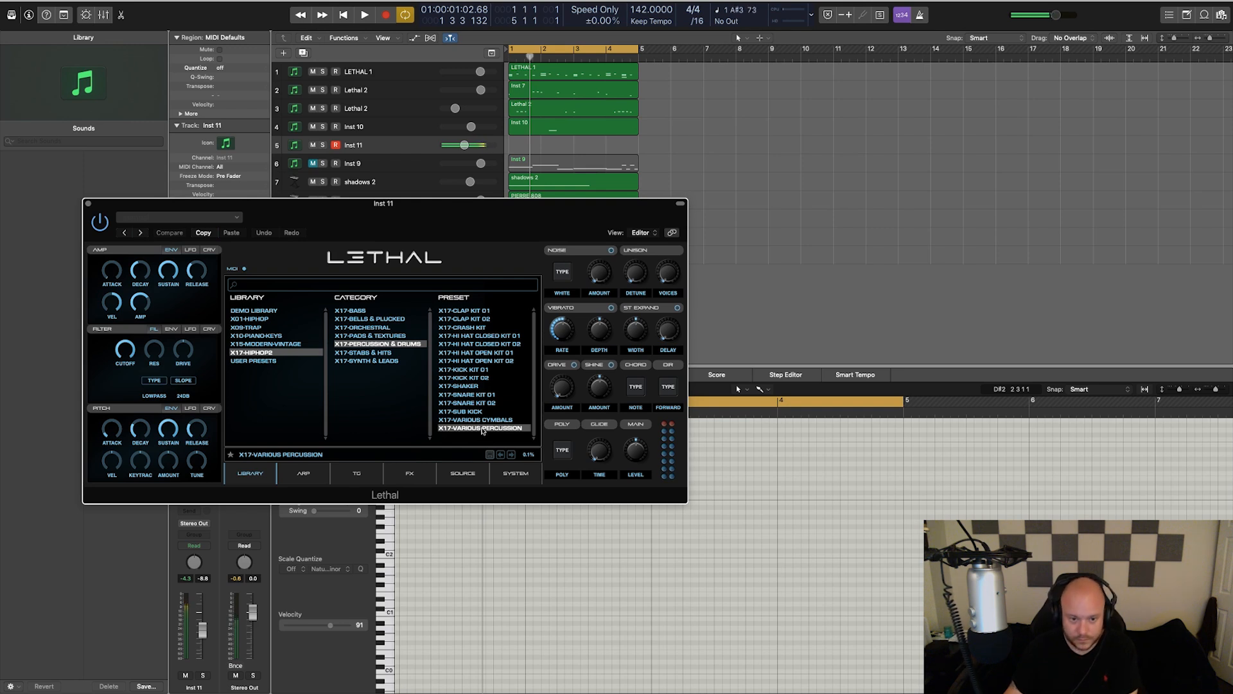
pyautogui.click(385, 16)
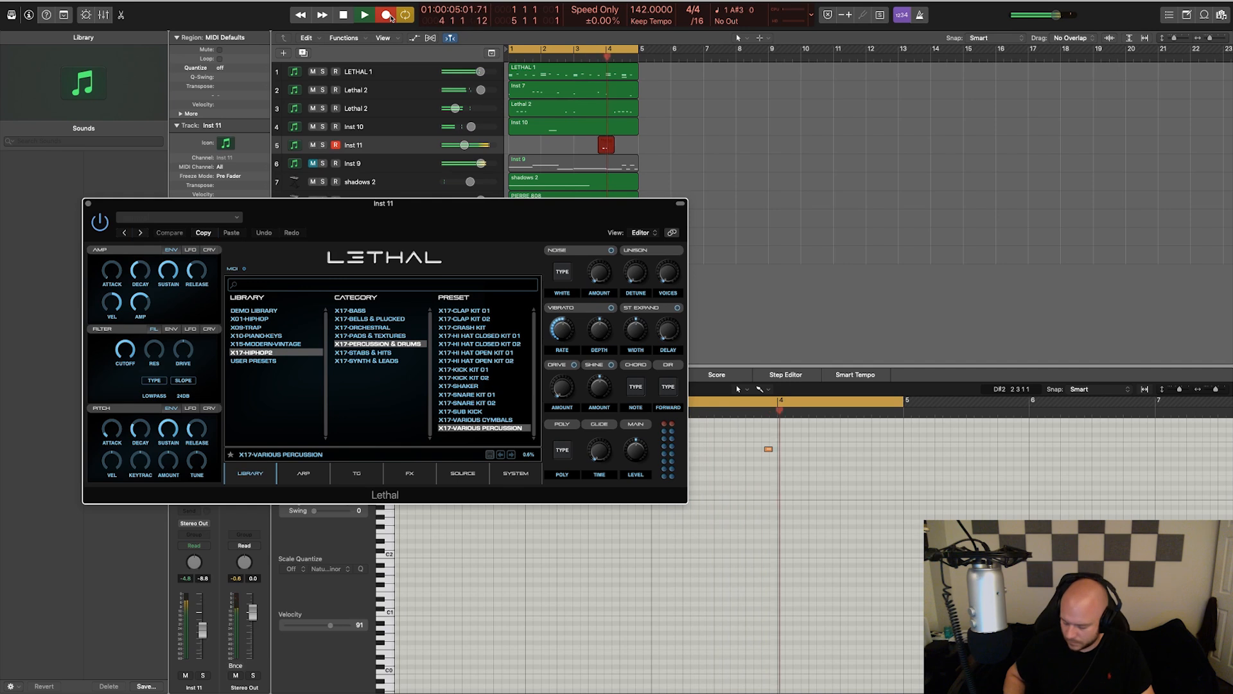
pyautogui.press('space')
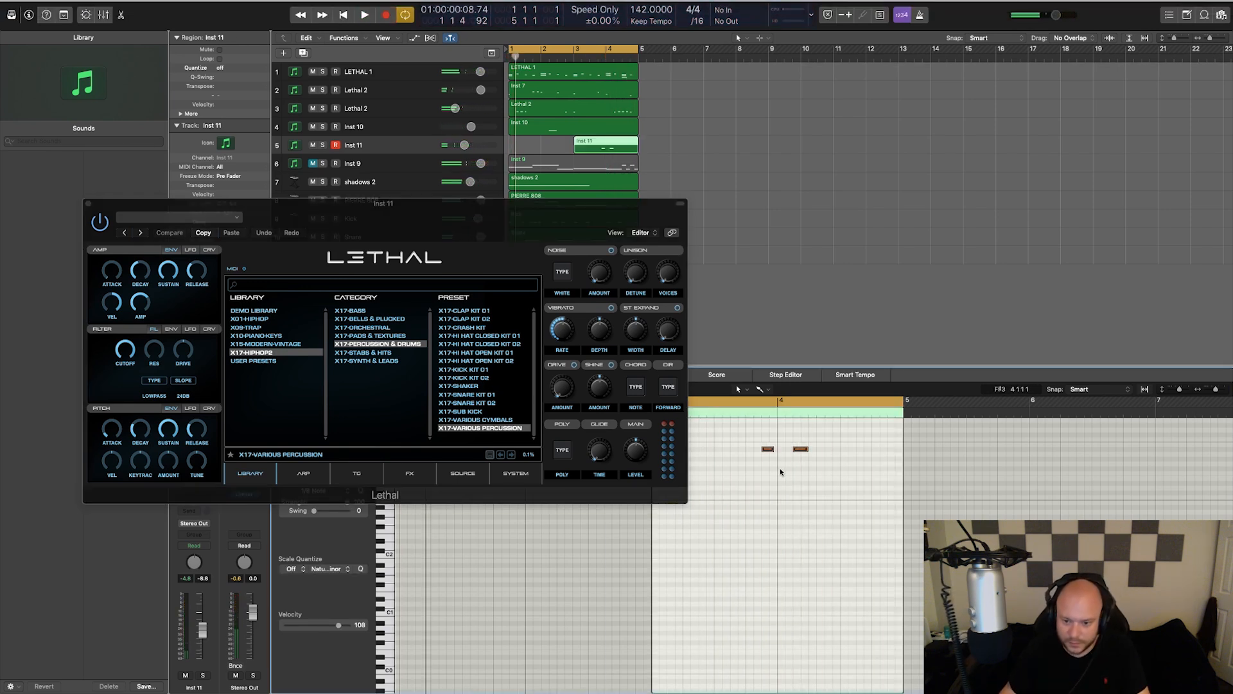
# Step: Transpose both Inst 11 percussion notes down seven semitones and extend their region back to bar 1
pyautogui.moveTo(768, 452); pyautogui.dragTo(765, 488)
pyautogui.press('space')
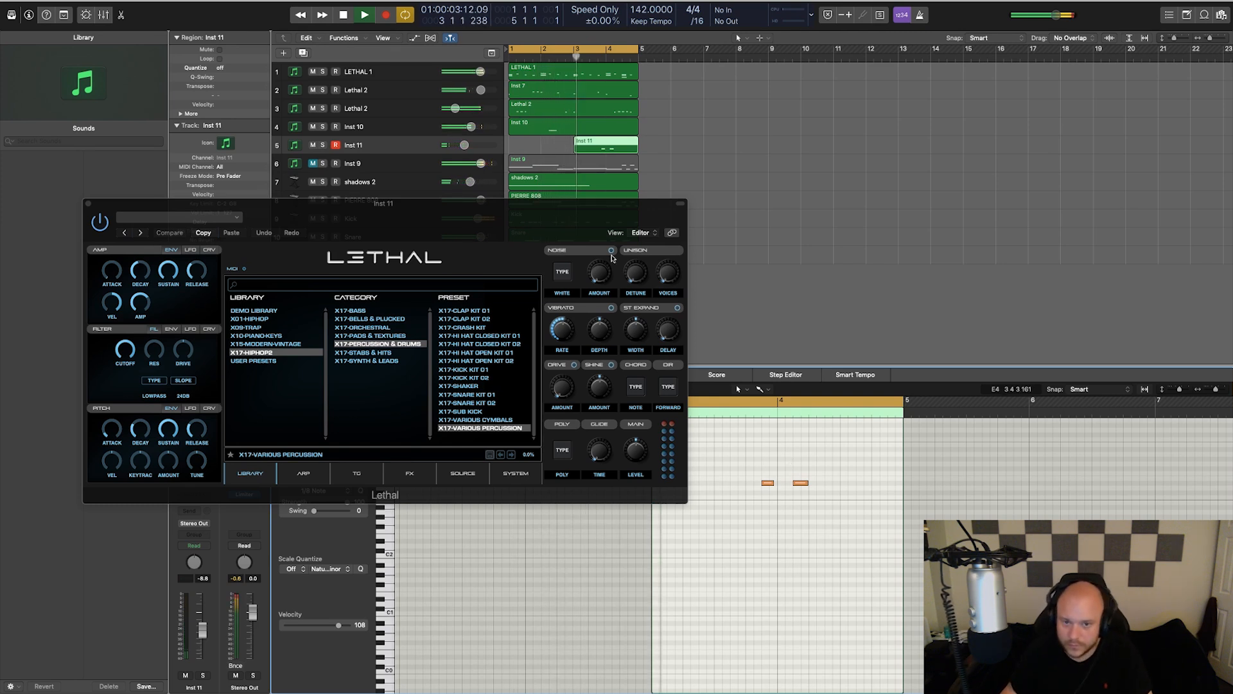
pyautogui.moveTo(576, 149); pyautogui.dragTo(511, 149)
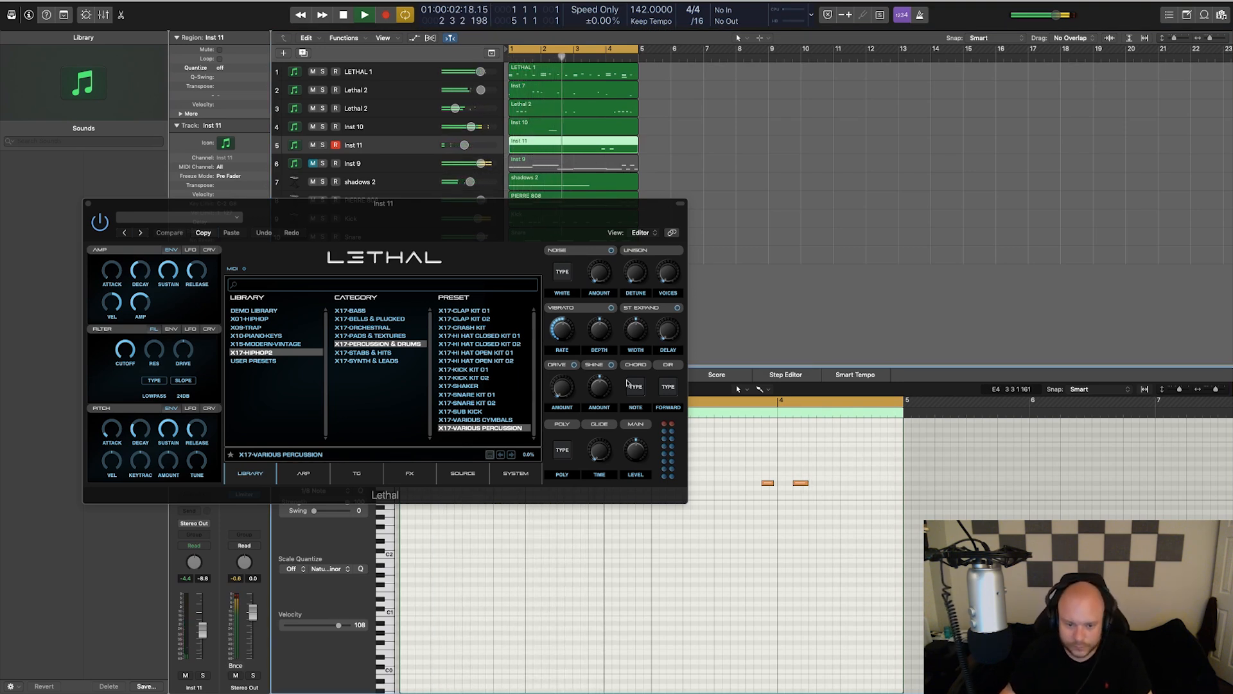
# Step: Lower the first Inst 11 percussion note by four more semitones and raise Lethal's main level slightly
pyautogui.press('space')
pyautogui.moveTo(768, 485); pyautogui.dragTo(767, 503)
pyautogui.press('space')
pyautogui.moveTo(633, 451); pyautogui.dragTo(634, 441)
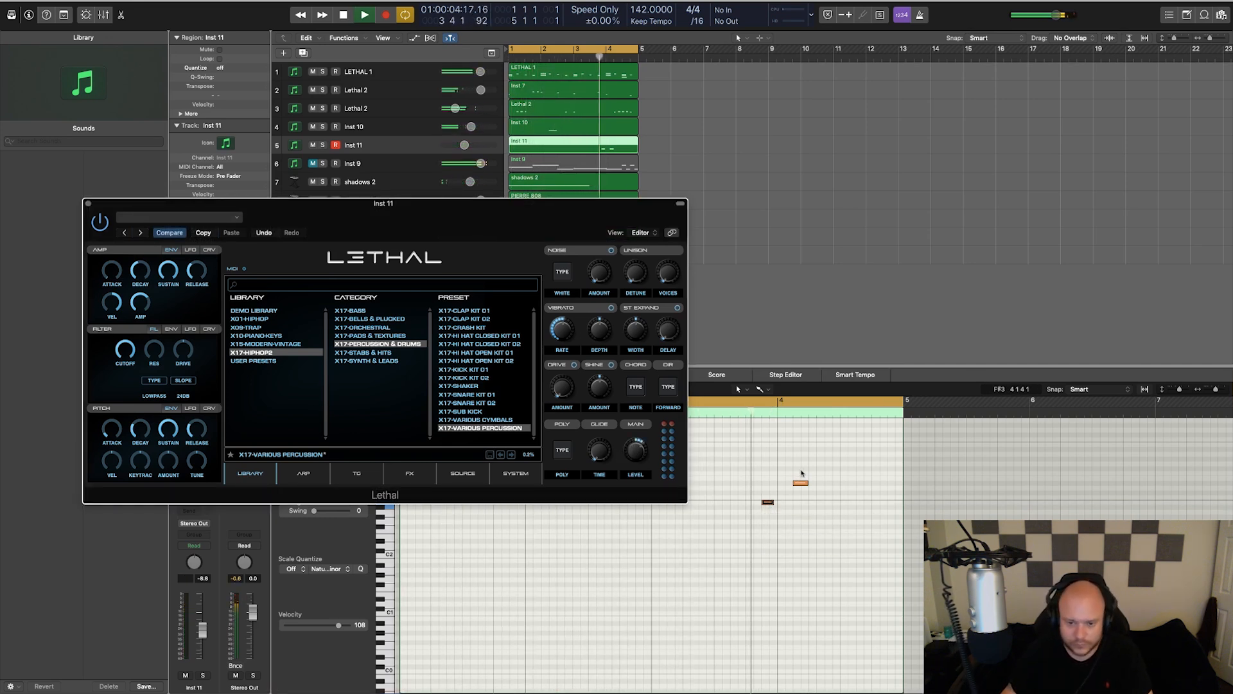
# Step: Move the second Inst 11 percussion note two beats later in bar 4, play the loop and close the Lethal window
pyautogui.moveTo(804, 481)
pyautogui.mouseDown()
pyautogui.moveTo(785, 483)
pyautogui.moveTo(829, 483)
pyautogui.mouseUp()
pyautogui.press('space')
pyautogui.press('space')
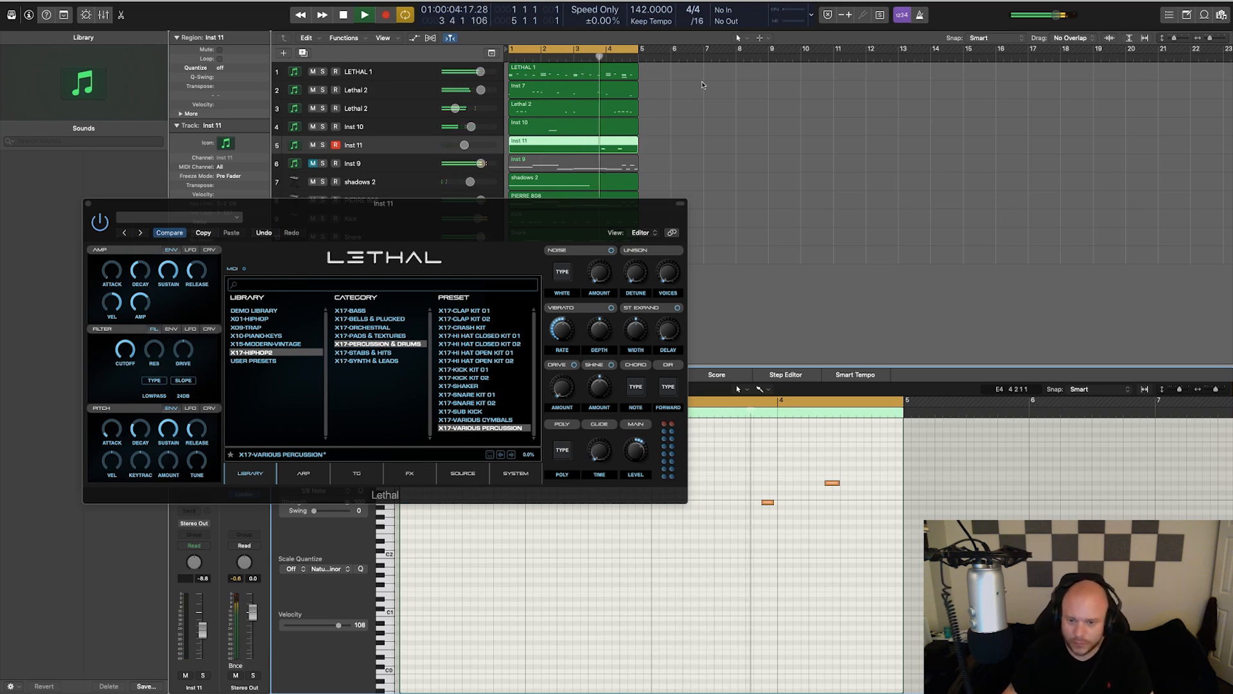
pyautogui.press('space')
pyautogui.moveTo(830, 484); pyautogui.dragTo(864, 483)
pyautogui.press('space')
pyautogui.press('space')
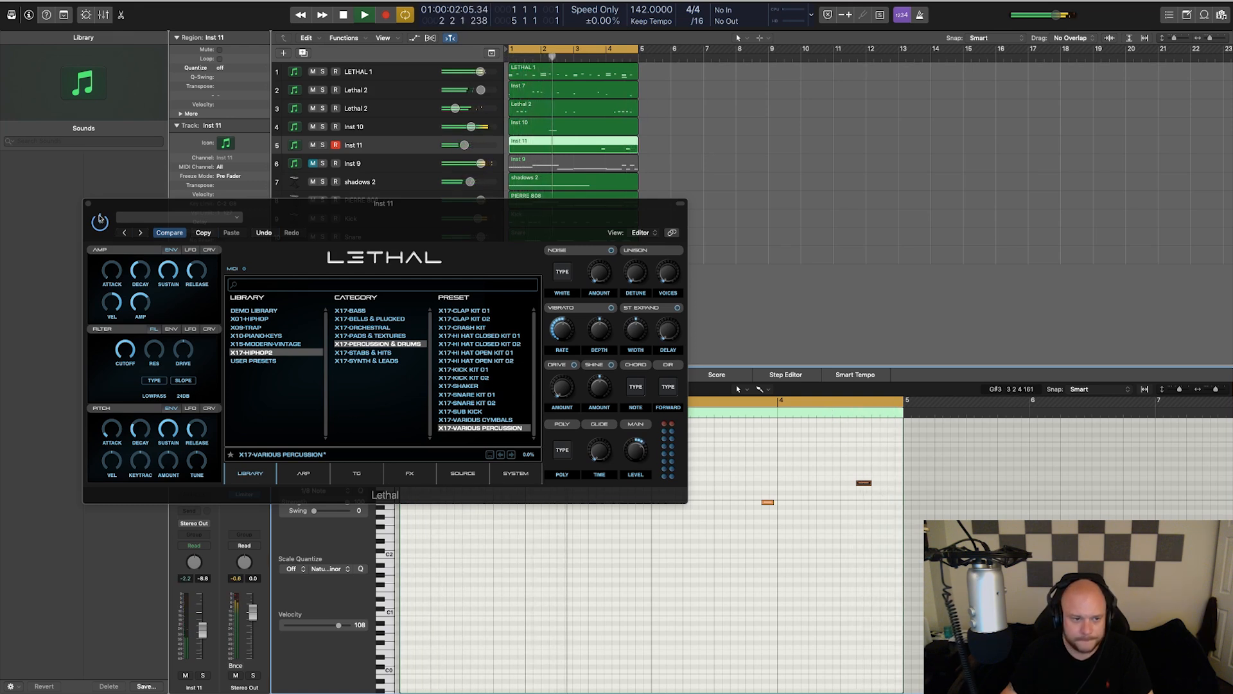
pyautogui.click(90, 204)
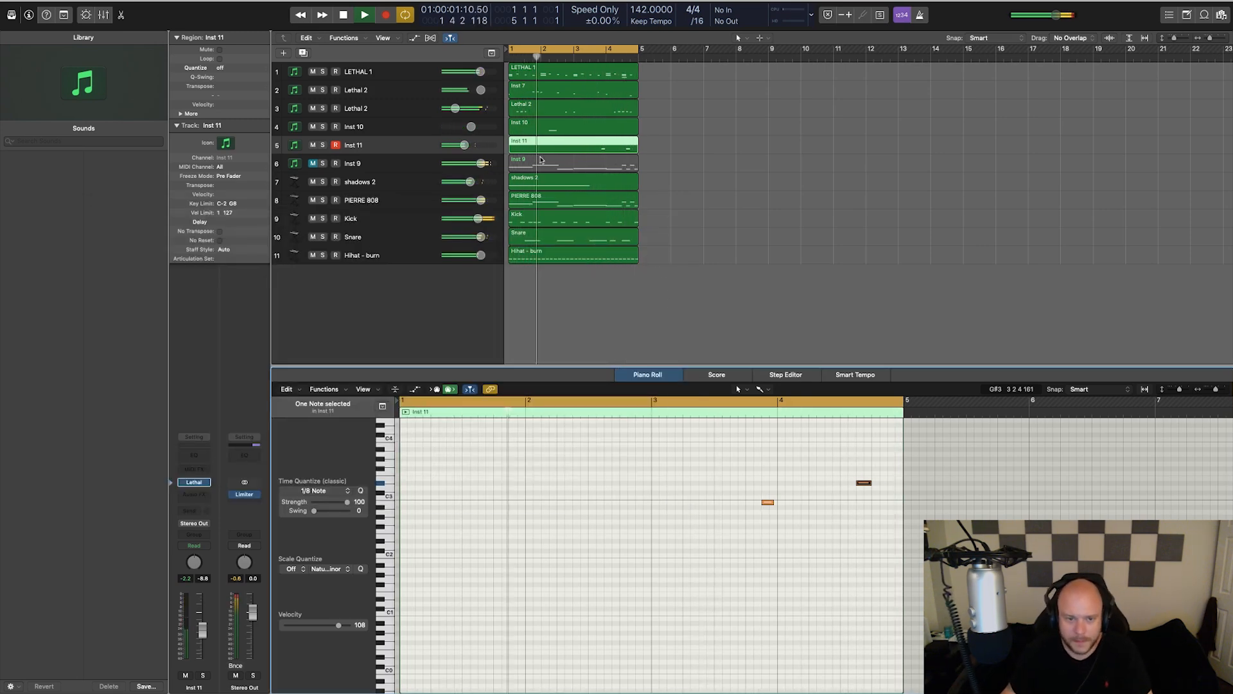
# Step: Mute the PIERRE 808 track, unmute Inst 9 and set its volume to -1.5 dB
pyautogui.click(313, 201)
pyautogui.click(313, 164)
pyautogui.click(386, 165)
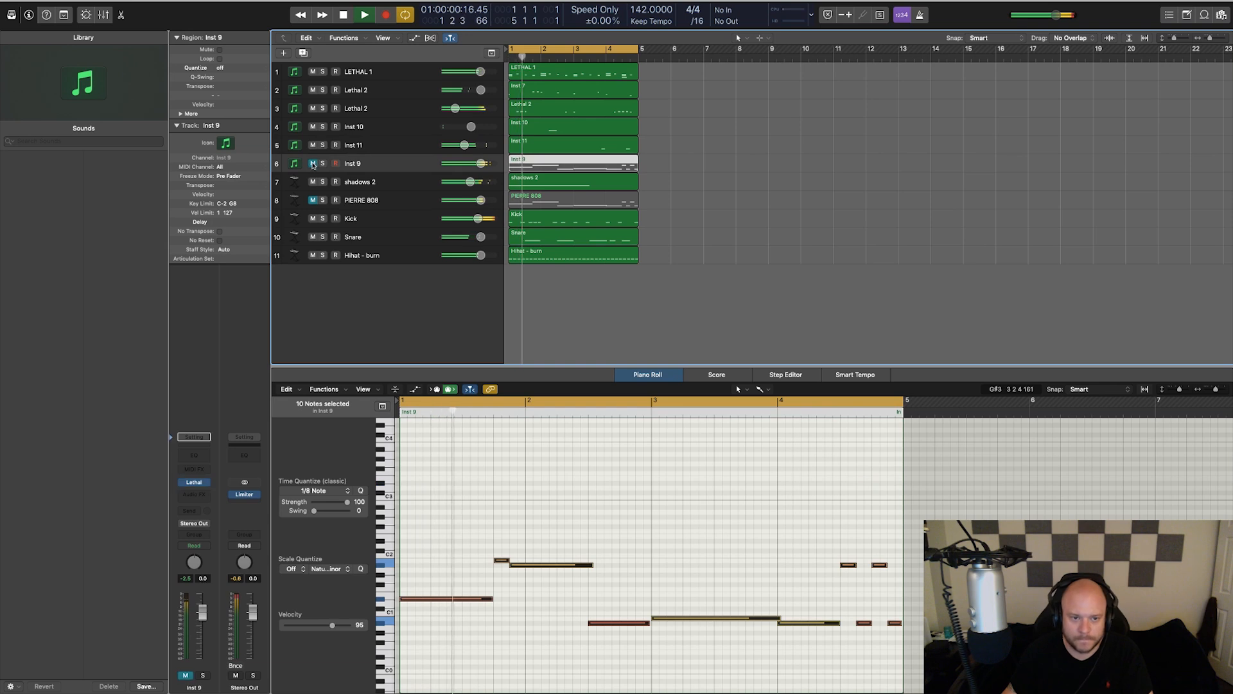
pyautogui.moveTo(481, 163); pyautogui.dragTo(477, 163)
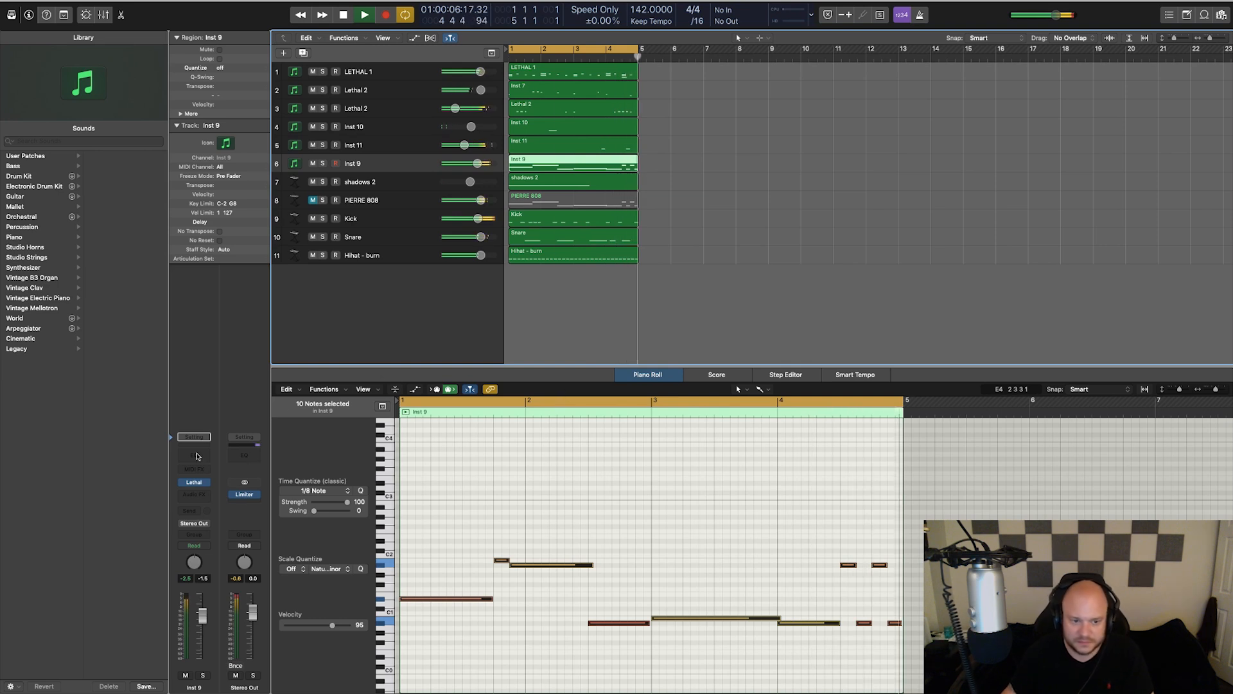
# Step: Add a Channel EQ to Inst 9 with a 340 Hz high cut and a +2.0 dB boost at 225 Hz, then close it
pyautogui.click(194, 455)
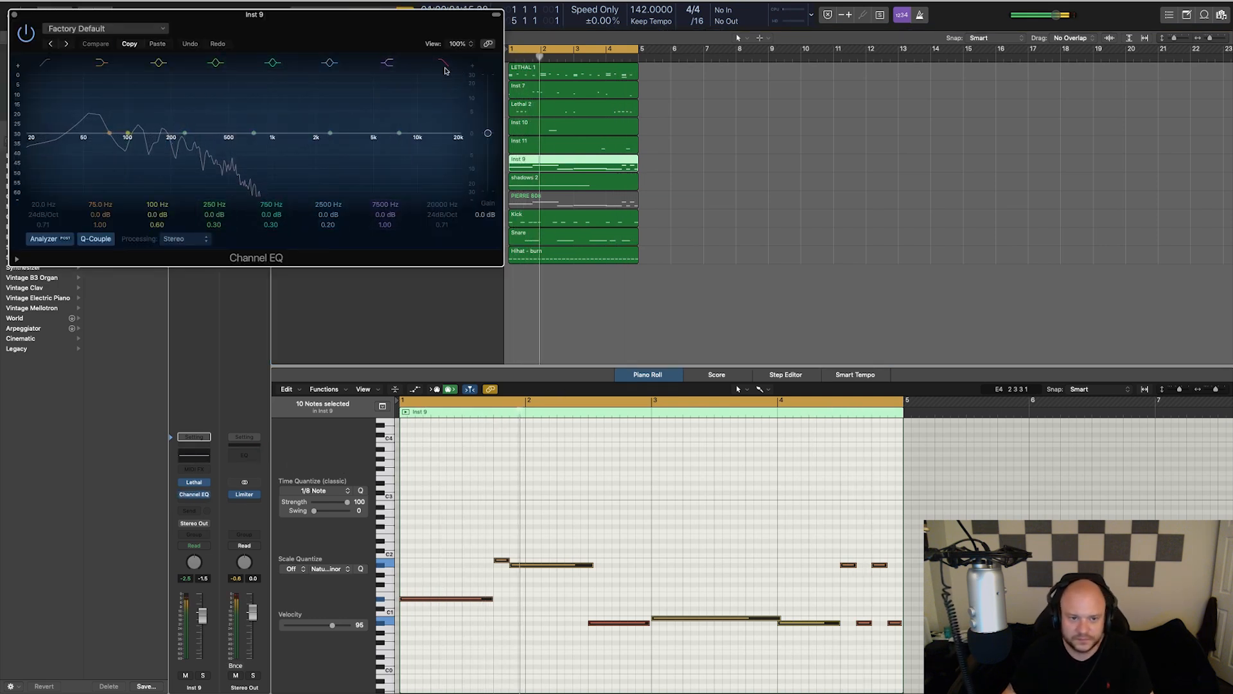
pyautogui.moveTo(450, 145); pyautogui.dragTo(205, 151)
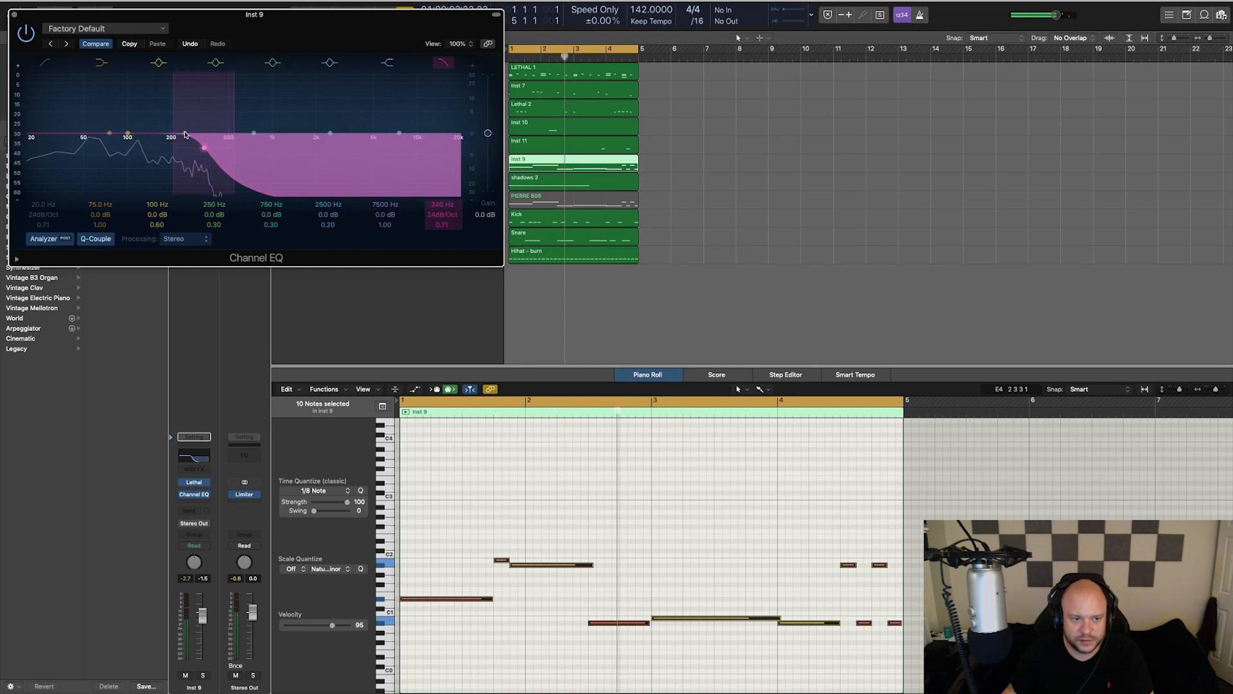
pyautogui.moveTo(126, 110); pyautogui.dragTo(177, 132)
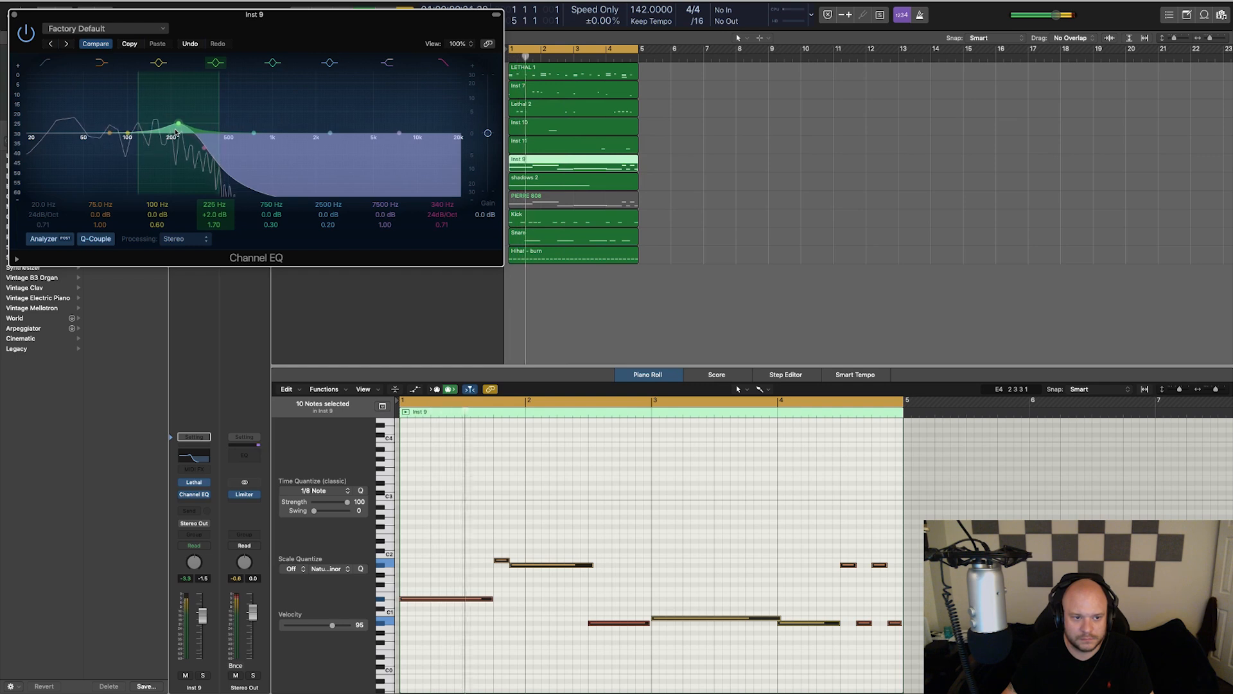
pyautogui.click(14, 14)
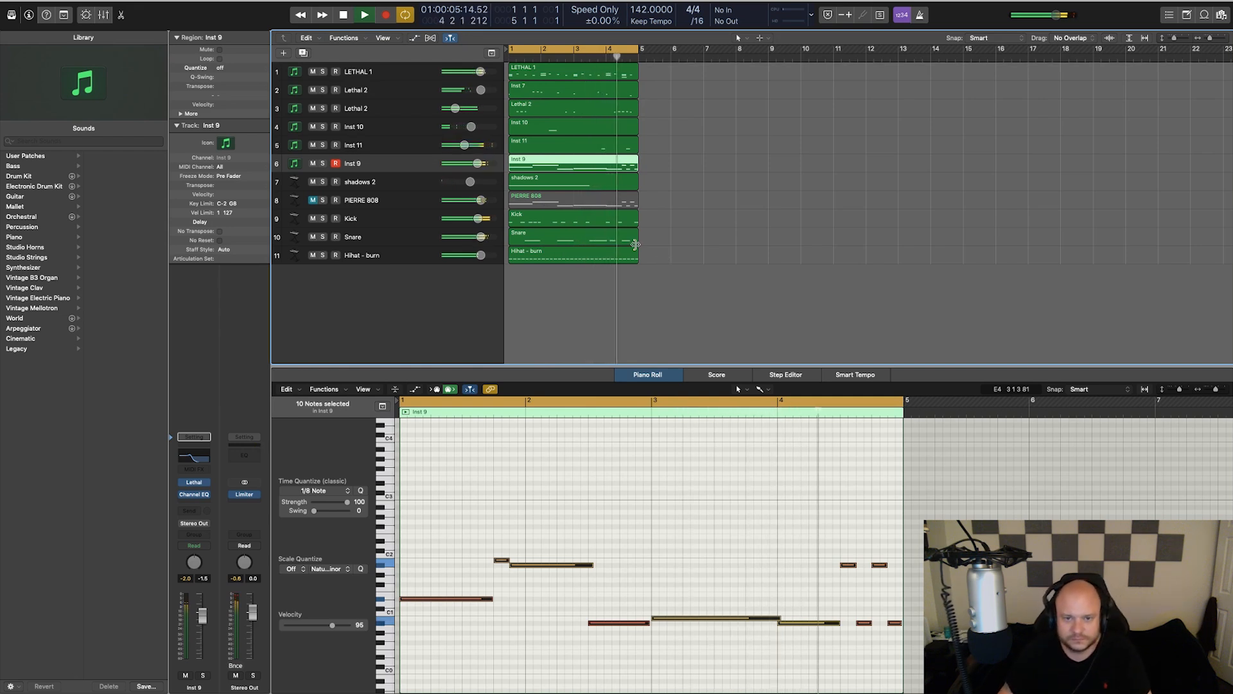
# Step: Mute the LETHAL 1 track, lower the shadows 2 volume to -10.4 dB and stop playback
pyautogui.click(312, 71)
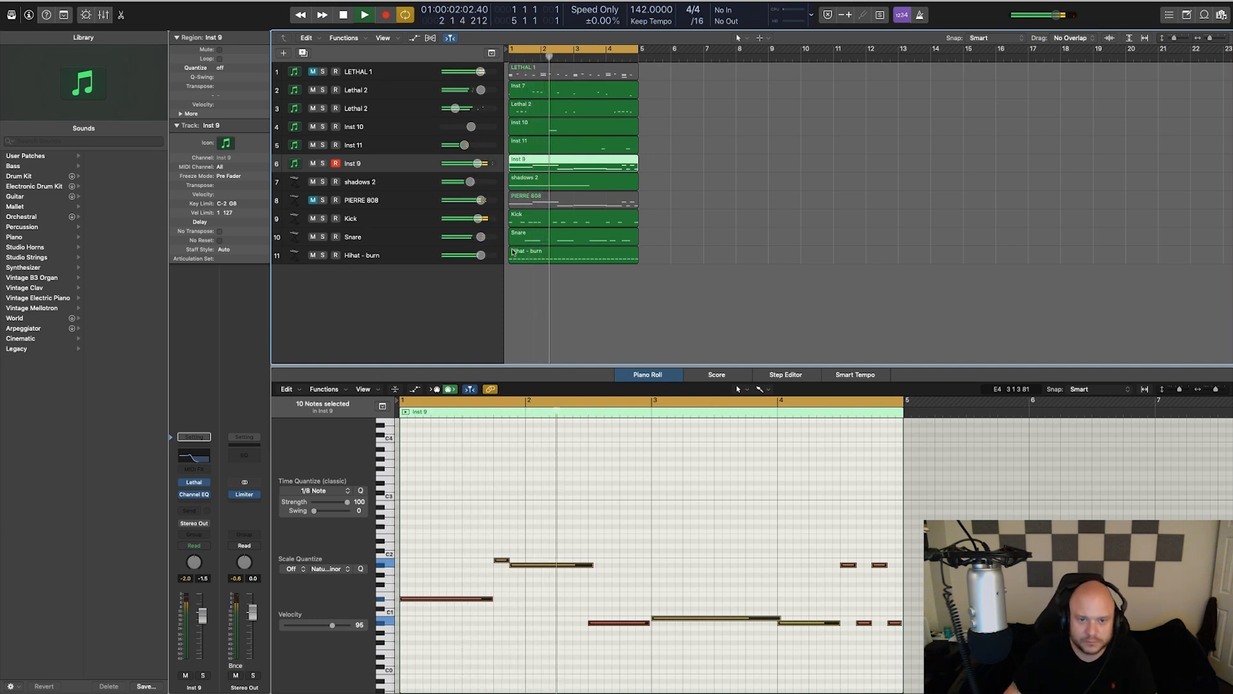
pyautogui.moveTo(470, 181); pyautogui.dragTo(462, 182)
pyautogui.press('space')
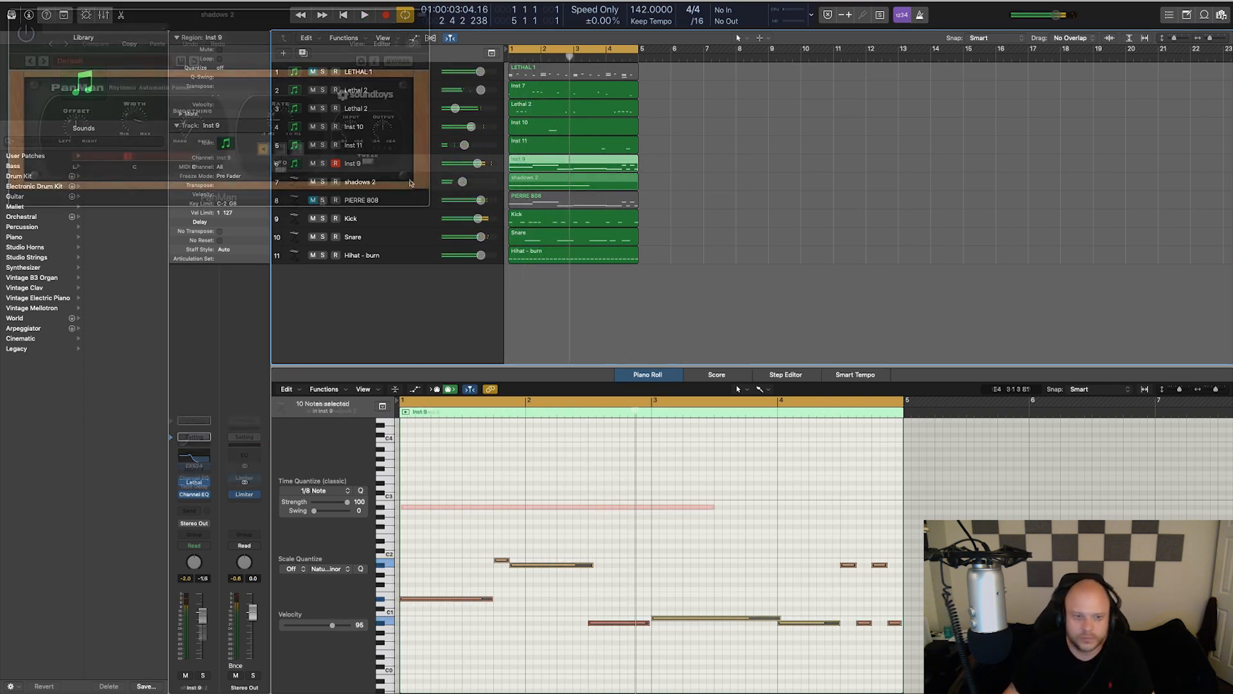
# Step: Switch the PanMan effect on shadows 2 to PingPong mode
pyautogui.click(411, 182)
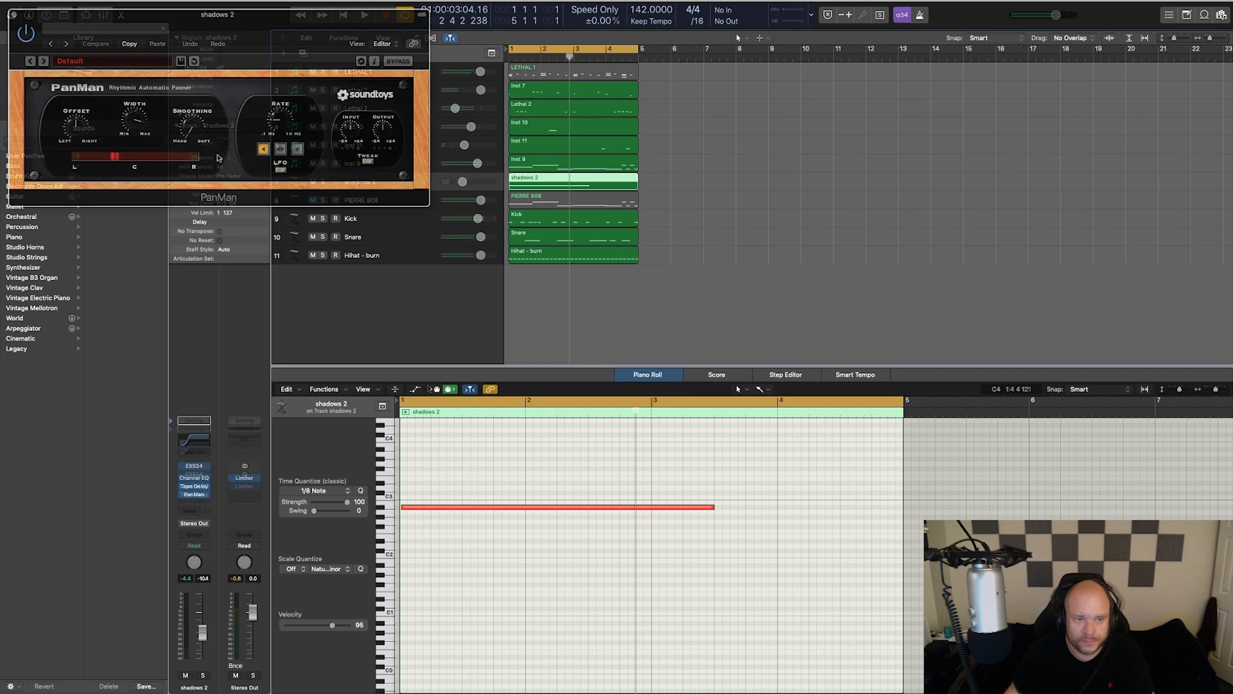
pyautogui.moveTo(206, 26); pyautogui.dragTo(359, 274)
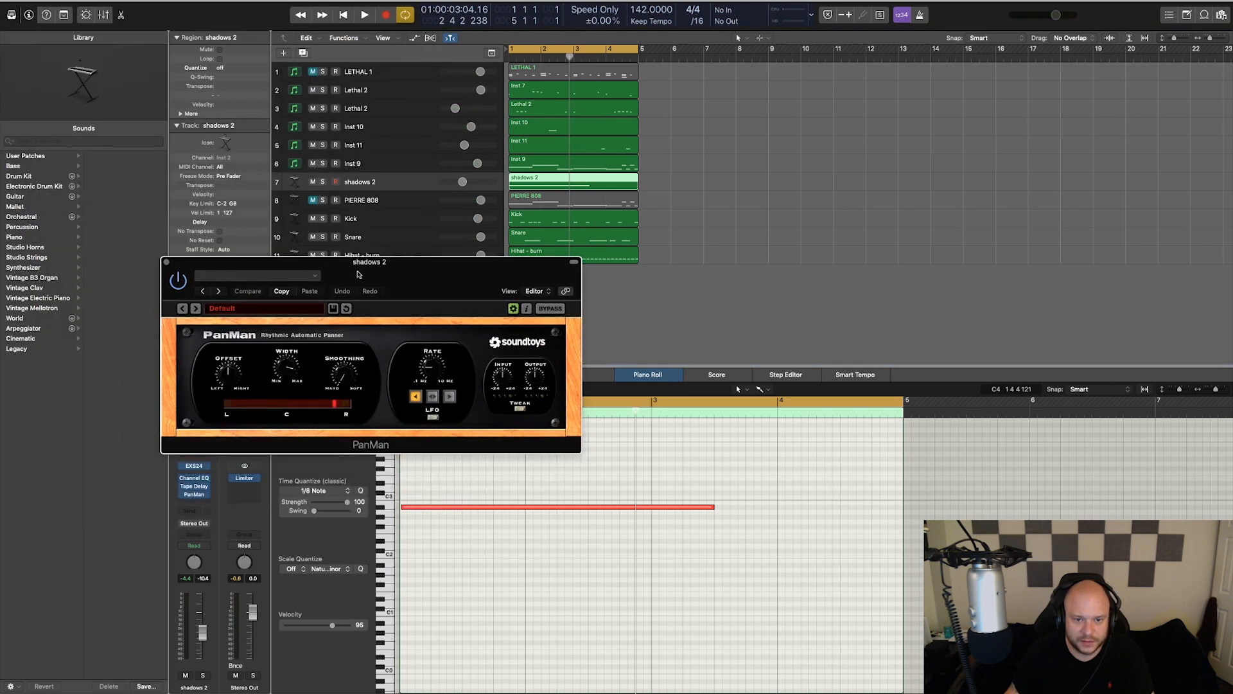
pyautogui.click(432, 399)
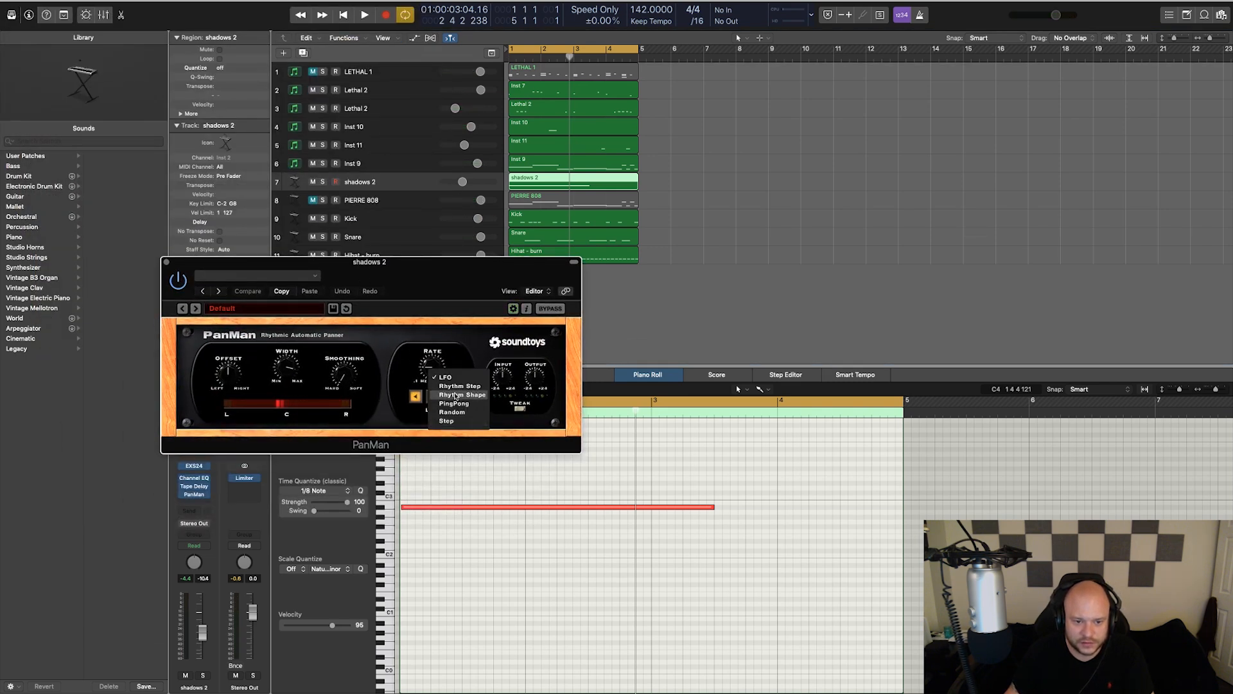
pyautogui.click(459, 404)
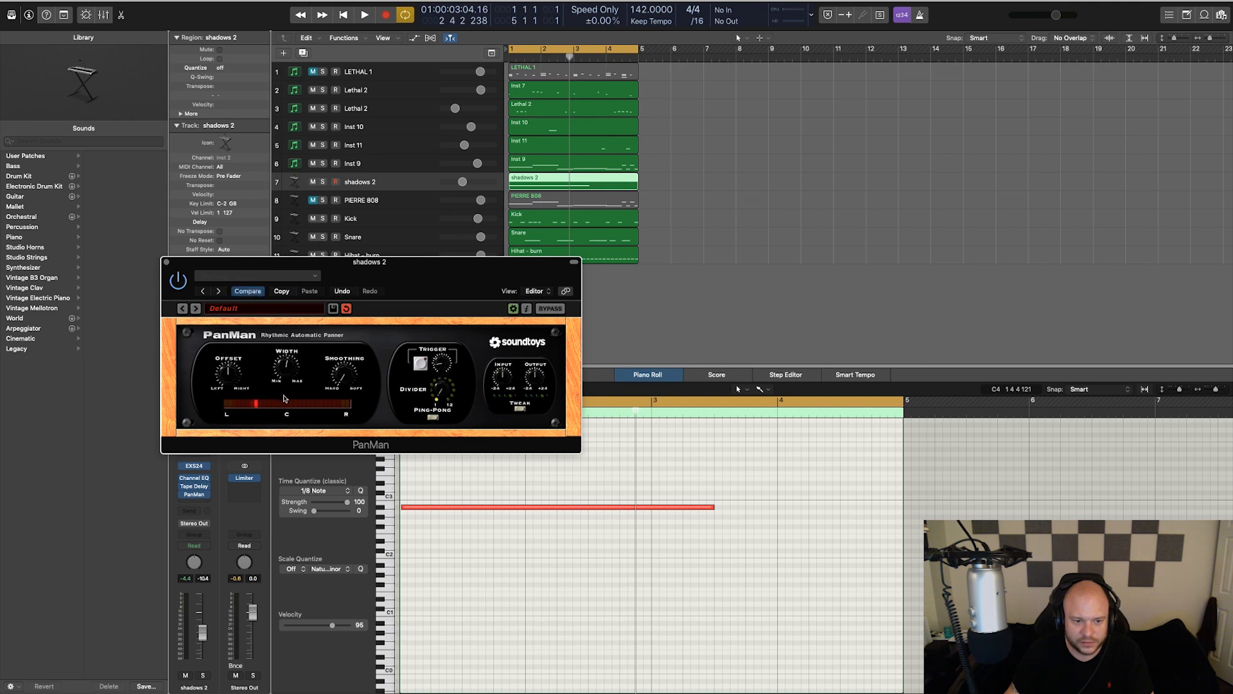
# Step: Audition the loop repeatedly to check the ping-pong panning on shadows 2
pyautogui.press('space')
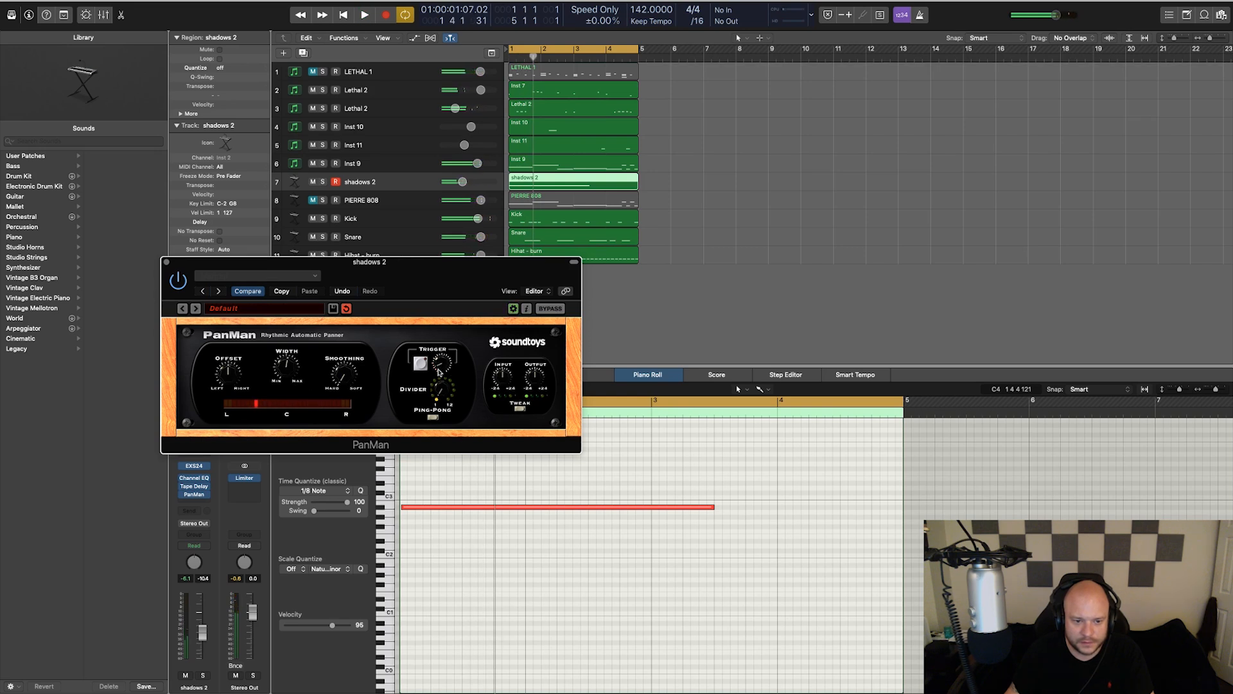
pyautogui.press('space')
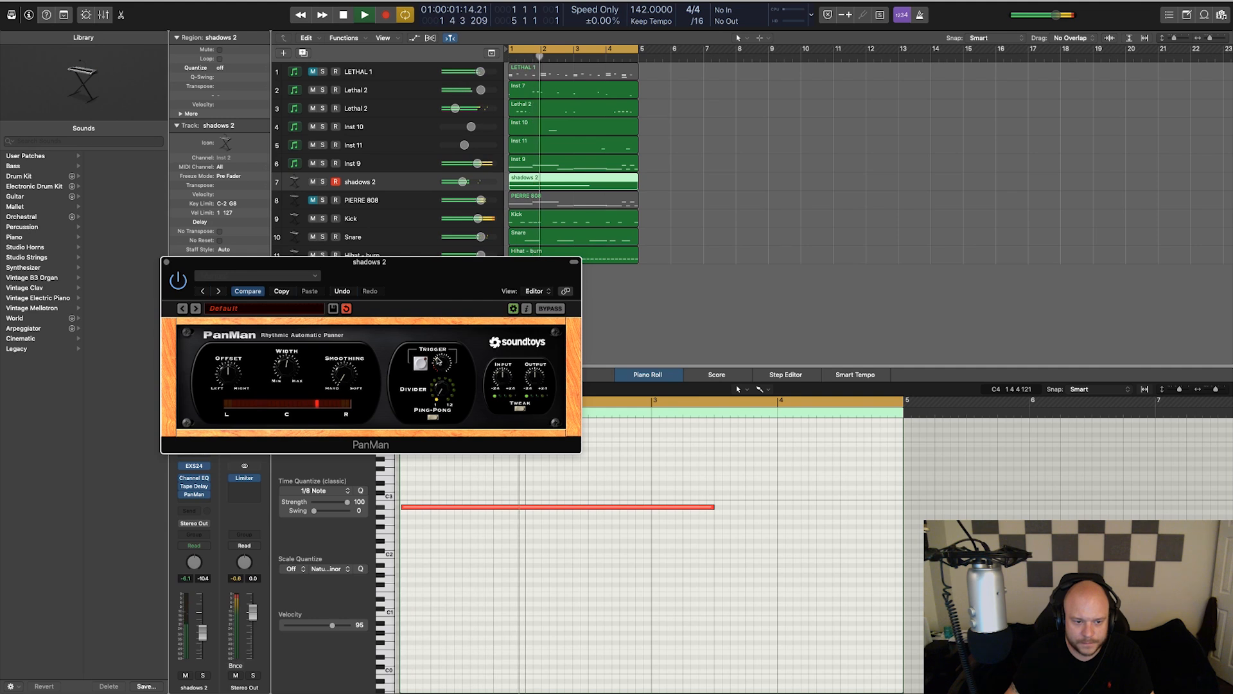
pyautogui.press('space')
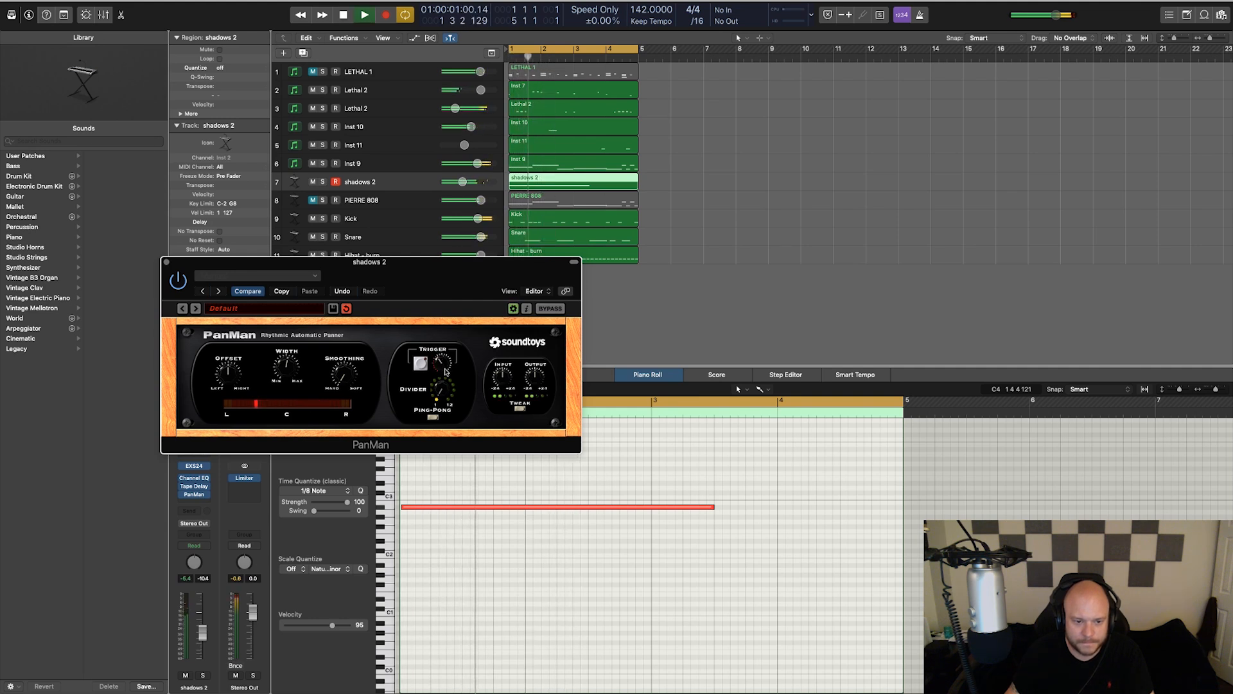
pyautogui.press('space')
pyautogui.press('space')
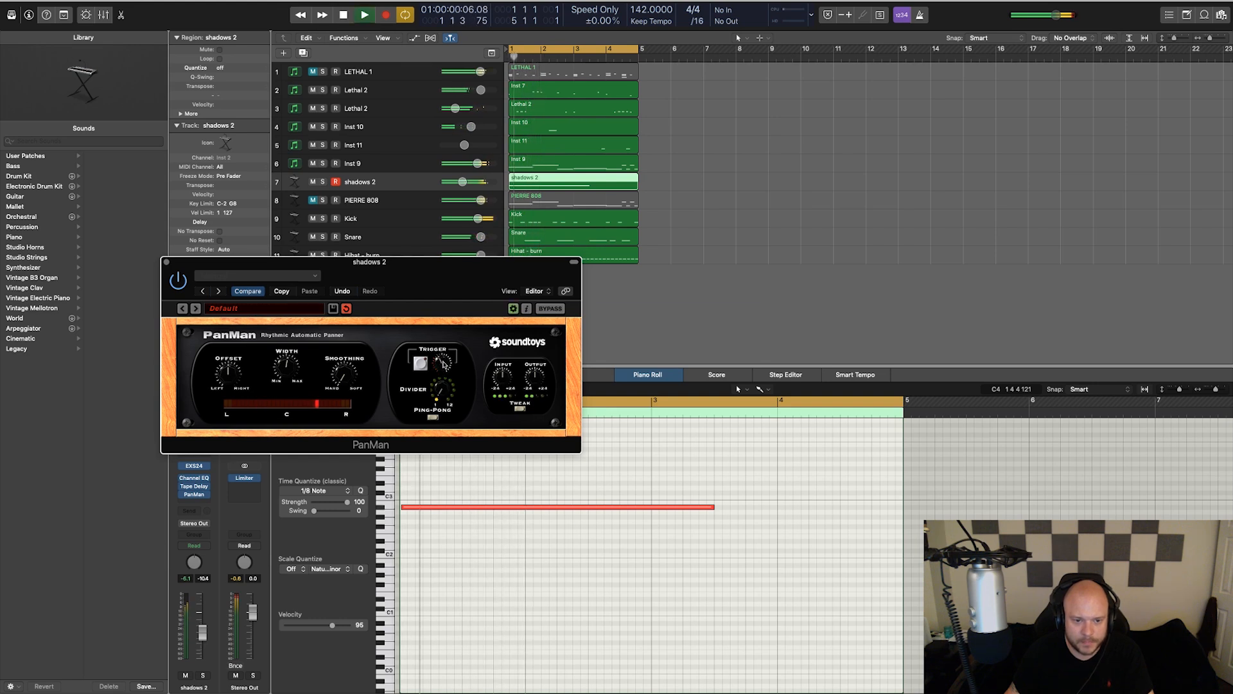
# Step: Raise the Tape Delay feedback on shadows 2 to 59% and replay the loop
pyautogui.press('space')
pyautogui.press('space')
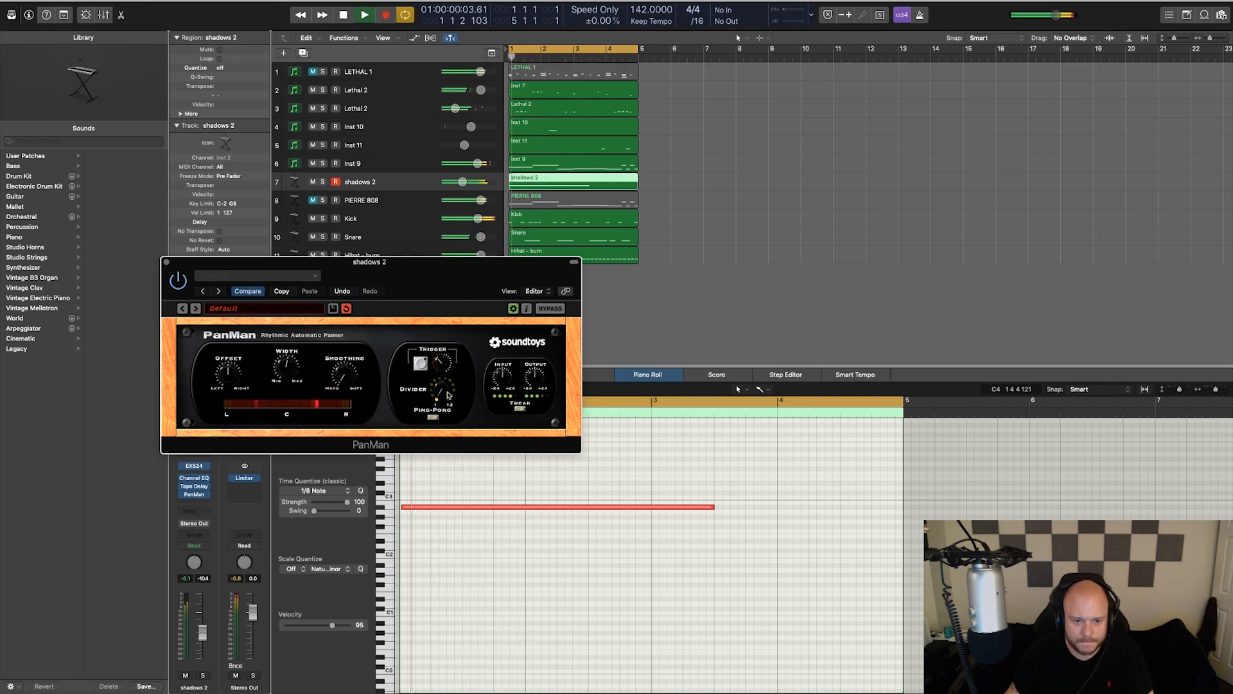
pyautogui.press('space')
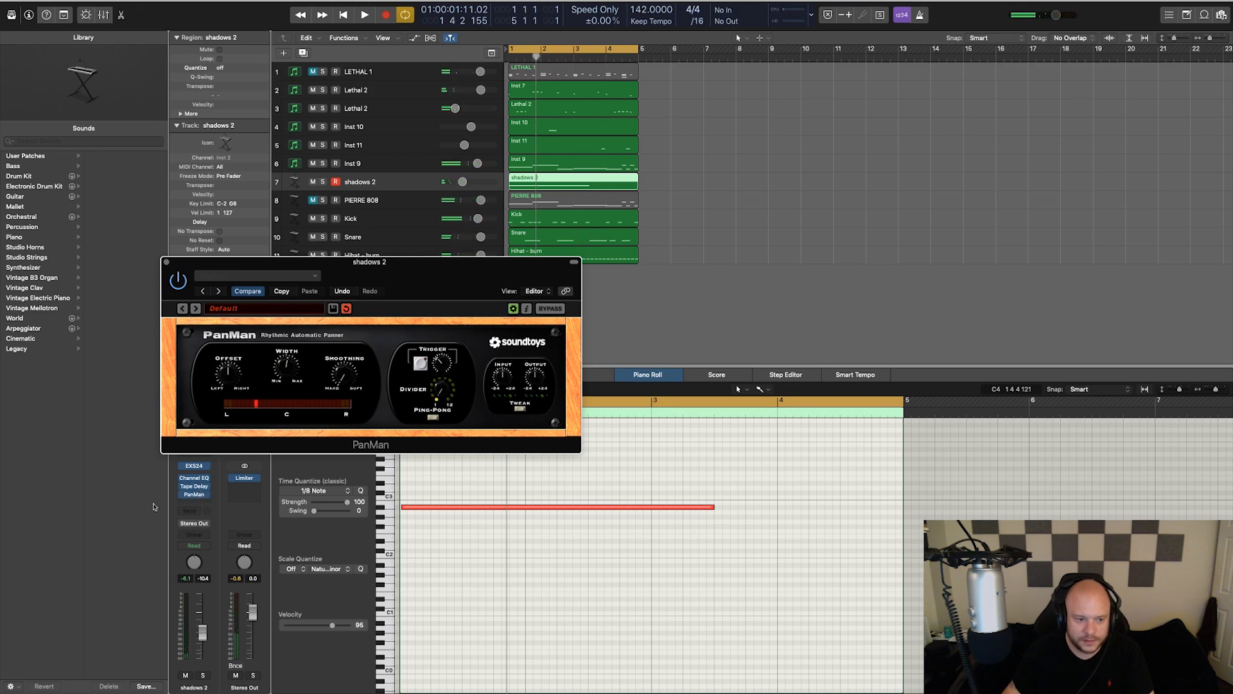
pyautogui.click(195, 488)
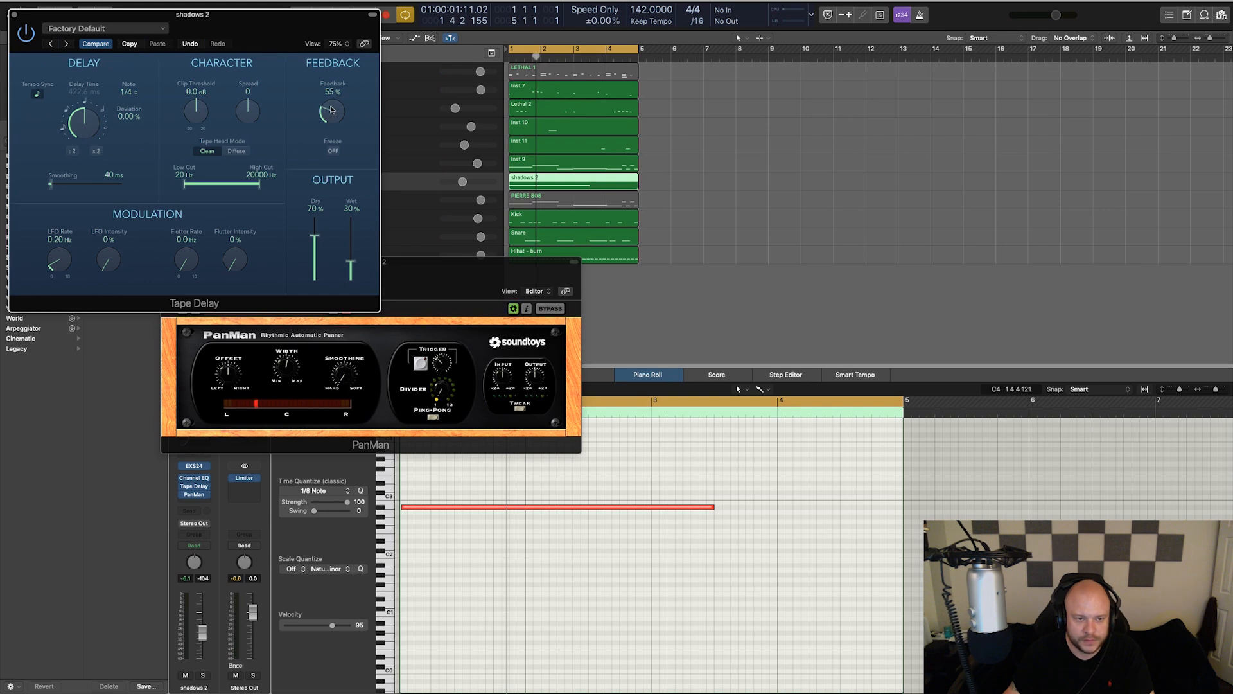
pyautogui.press('space')
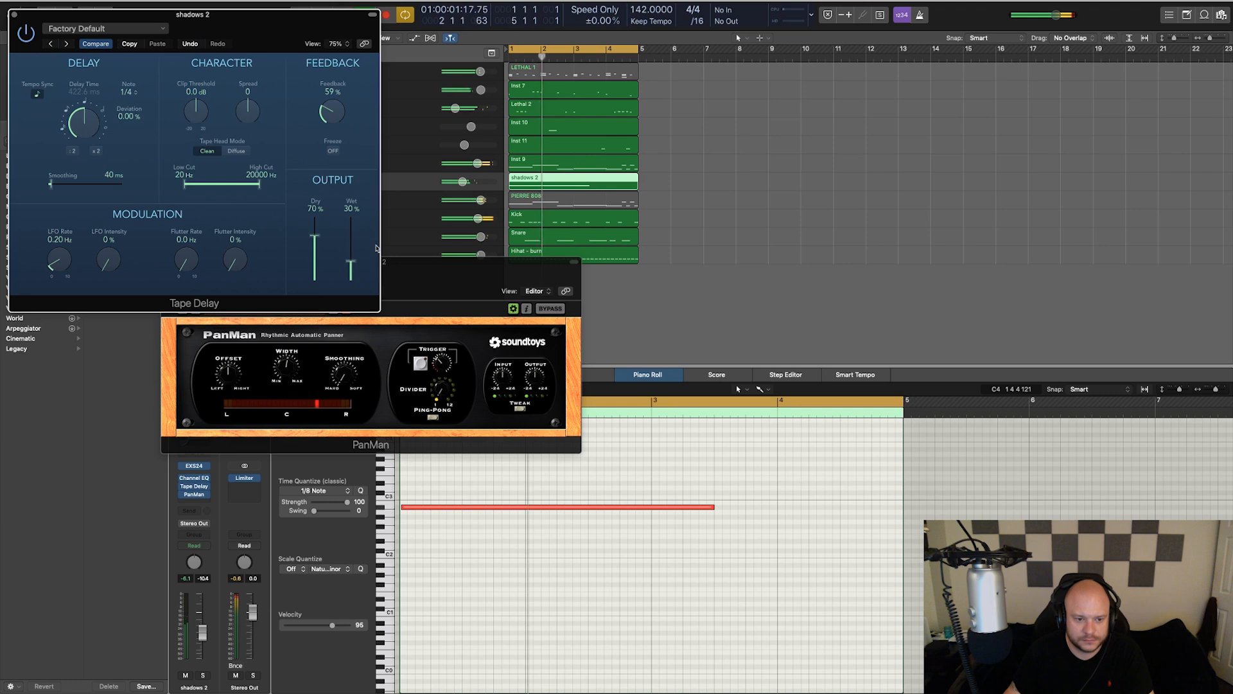
# Step: Recheck the shadows 2 panning, close its Tape Delay and PanMan windows, and lower the track volume to -11.0 dB
pyautogui.click(441, 386)
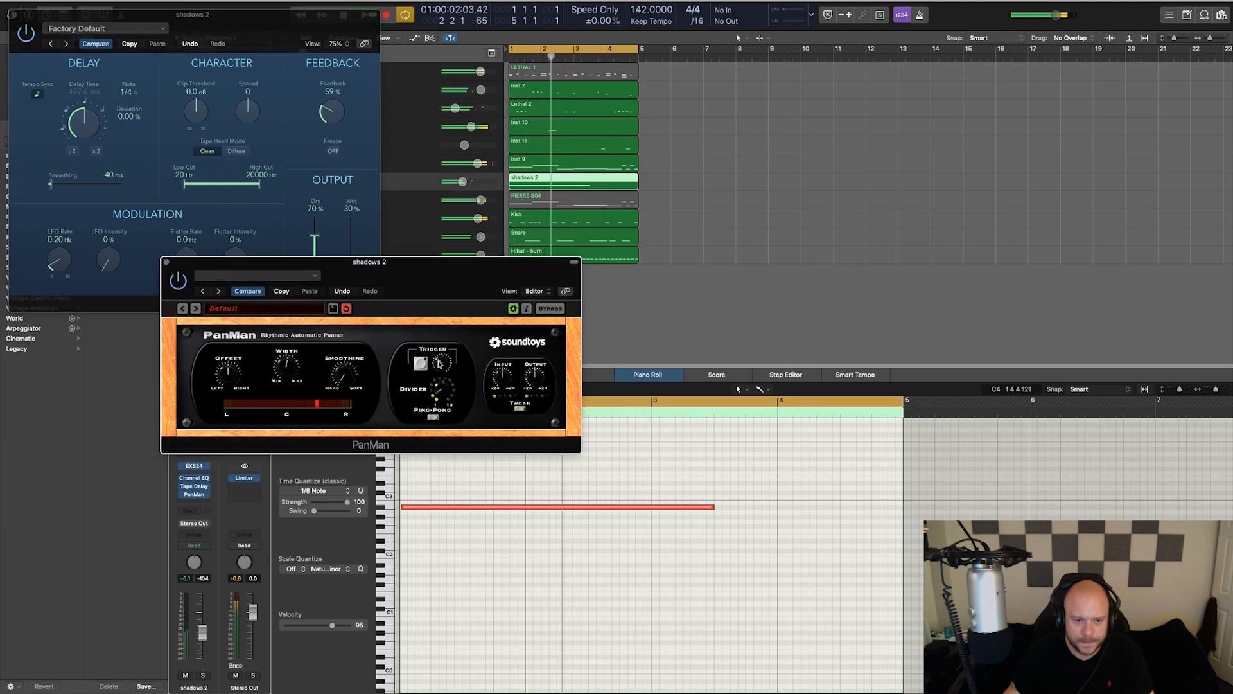
pyautogui.press('space')
pyautogui.press('space')
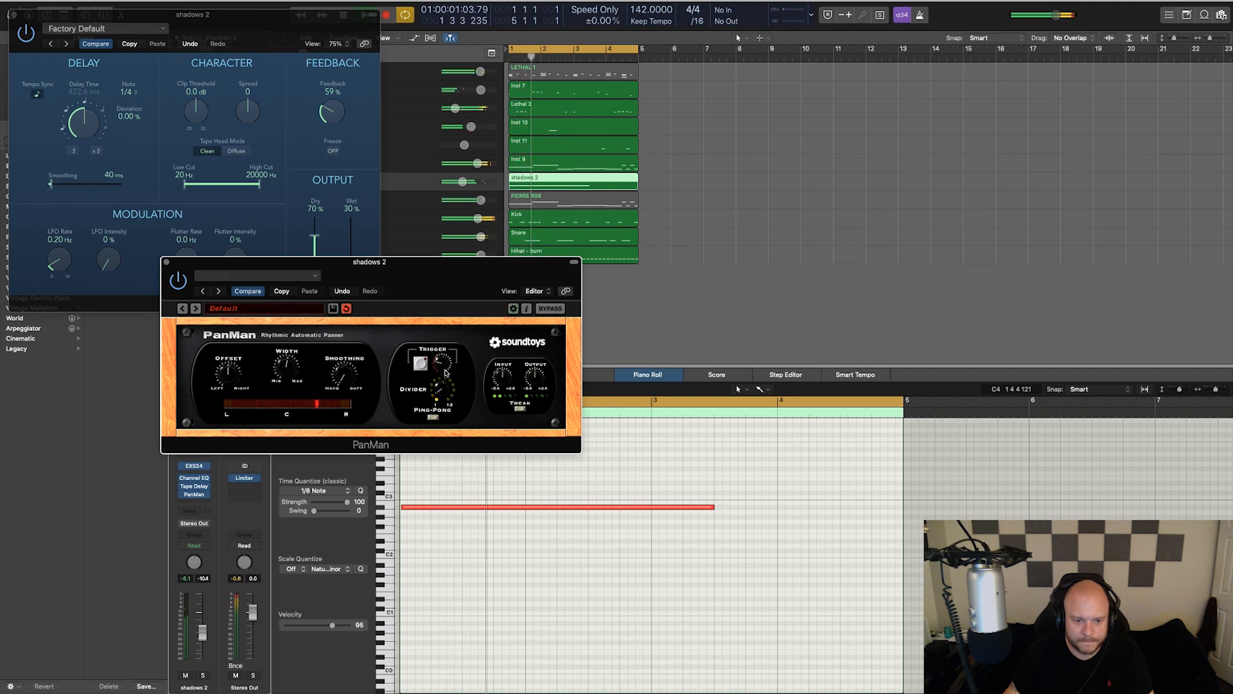
pyautogui.press('space')
pyautogui.press('space')
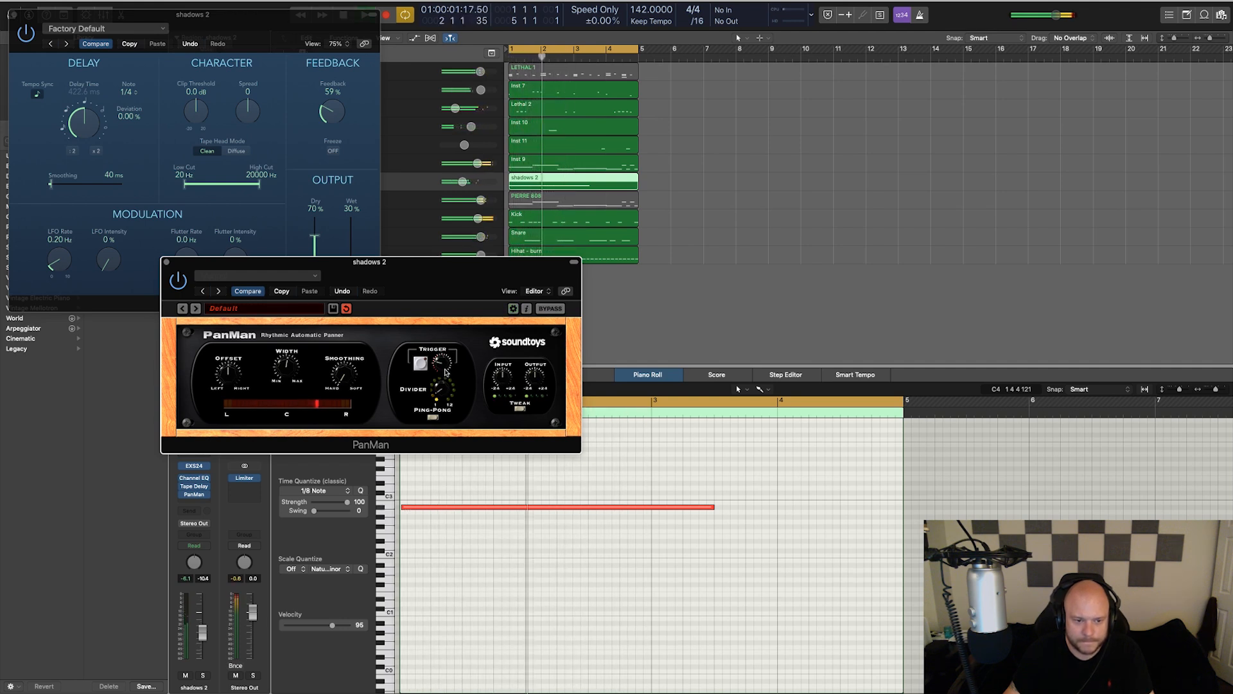
pyautogui.click(14, 15)
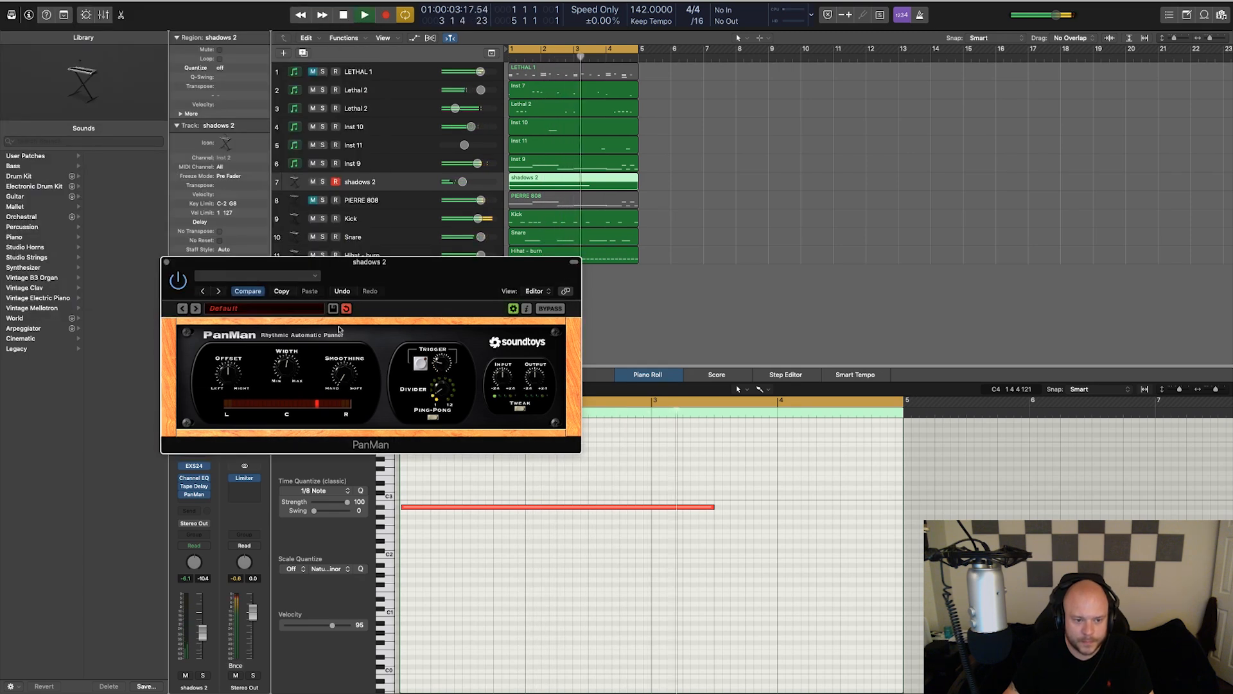
pyautogui.click(165, 263)
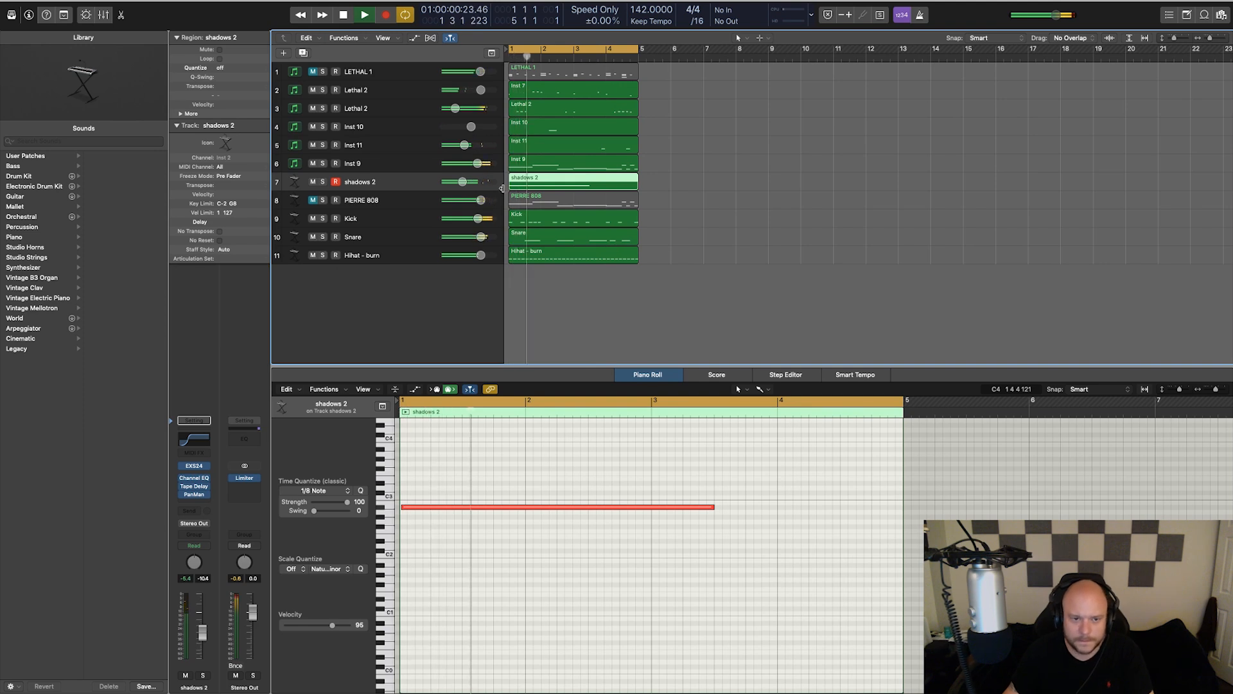
pyautogui.moveTo(462, 182); pyautogui.dragTo(461, 183)
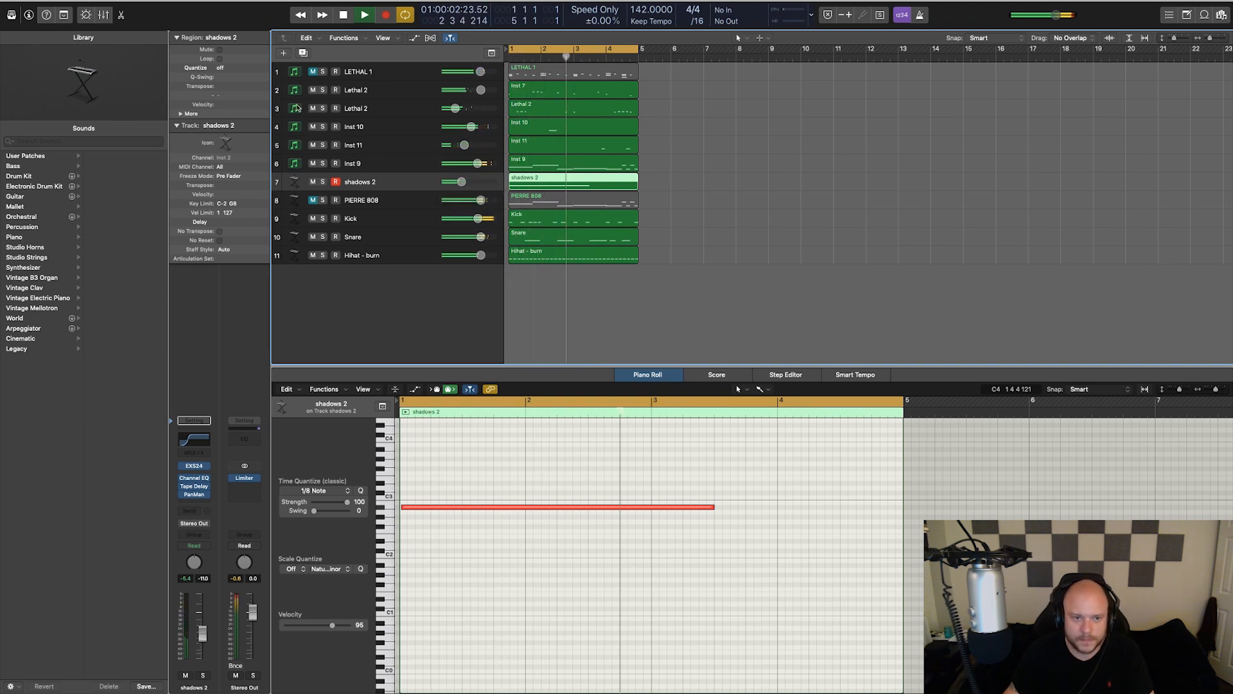
# Step: Duplicate the LETHAL 1 track, copy its region onto the duplicate named LETHAL 3, and mute the original
pyautogui.click(403, 70)
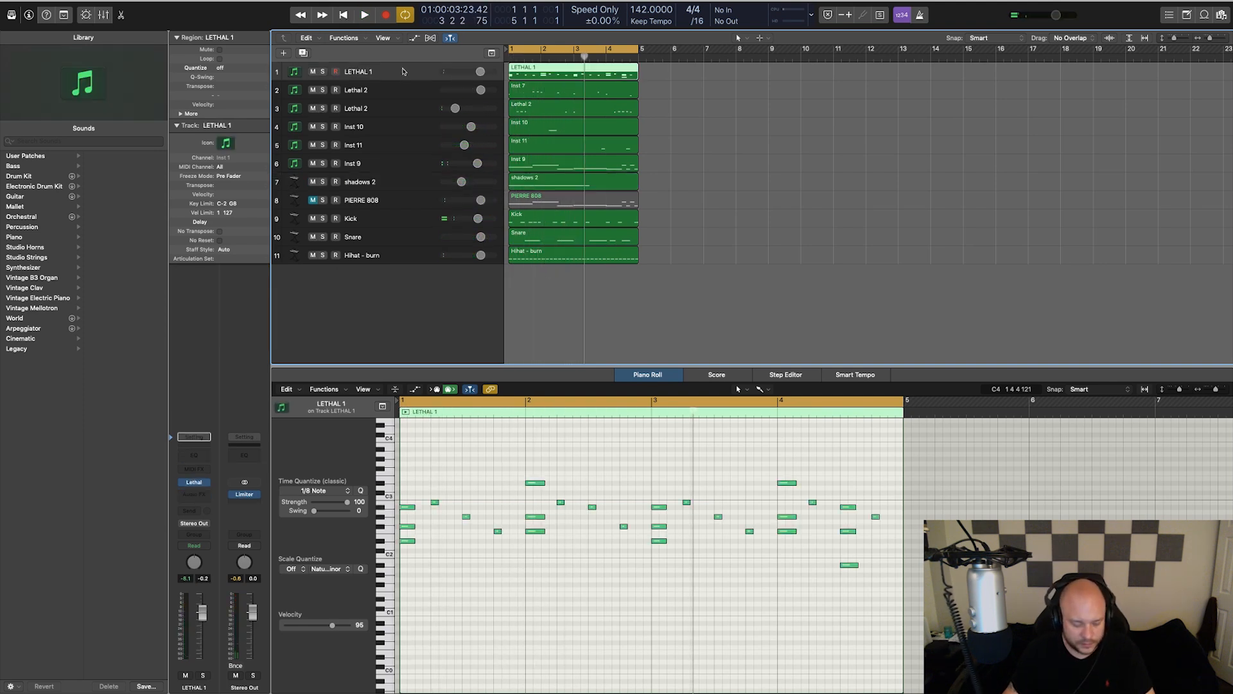
pyautogui.press('super+d')
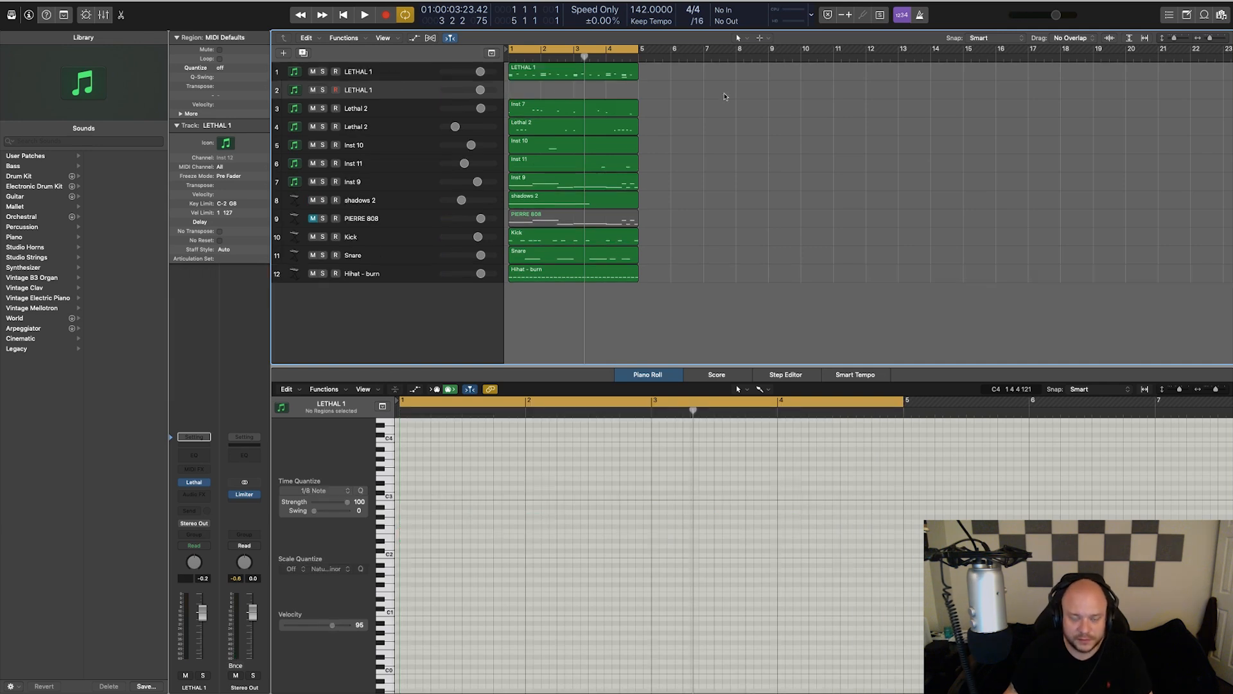
pyautogui.moveTo(541, 77); pyautogui.dragTo(536, 93)
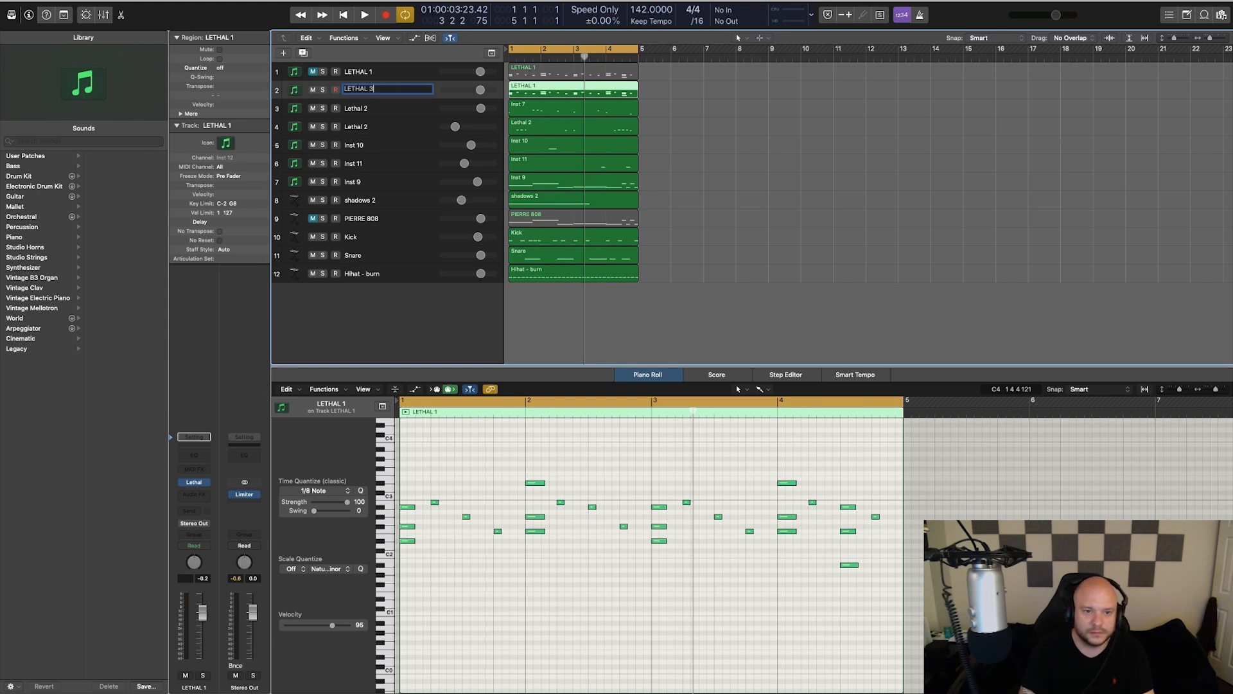
# Step: Audition X01-HIPHOP pluck presets on LETHAL 3 while the loop plays and load X01-BELL PLUCK 002
pyautogui.click(197, 485)
pyautogui.moveTo(440, 3); pyautogui.dragTo(604, 281)
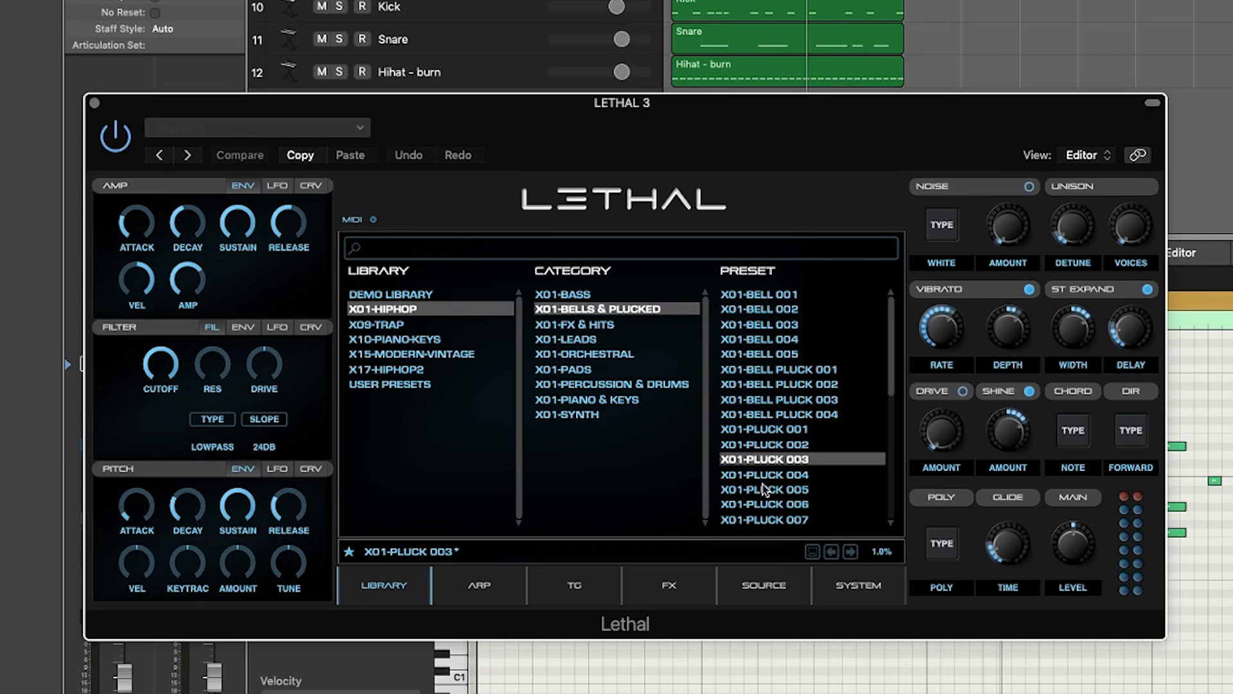
pyautogui.click(768, 475)
pyautogui.press('space')
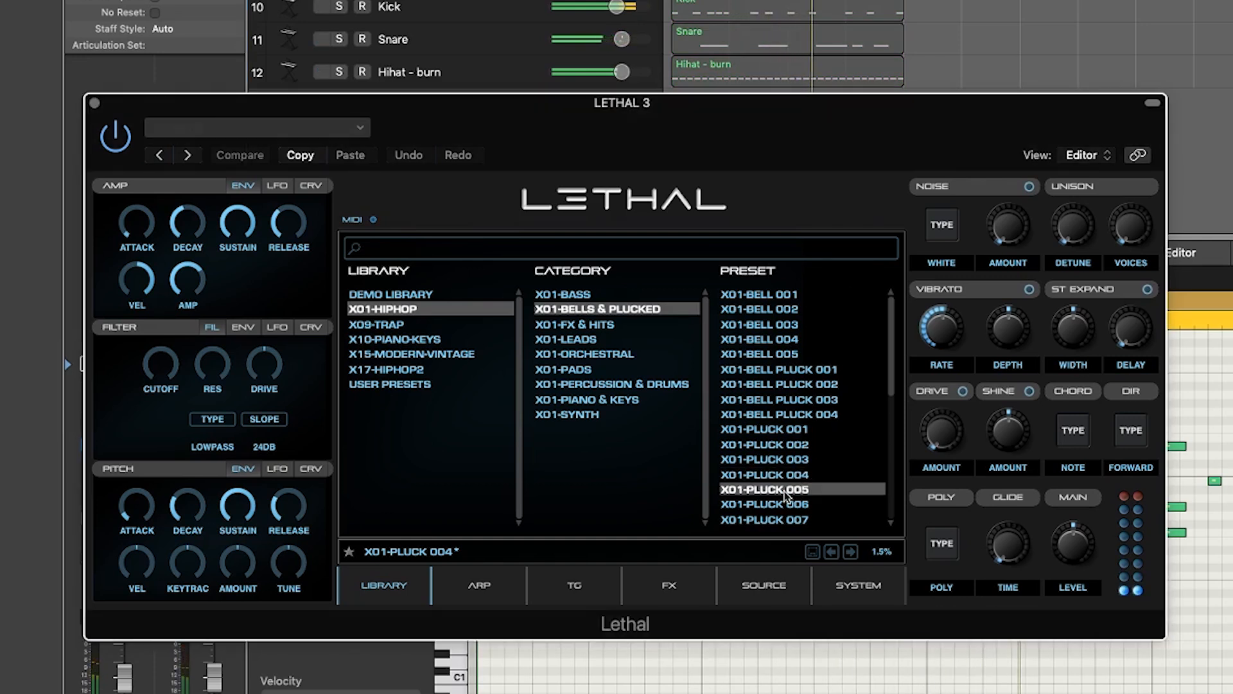
pyautogui.click(767, 505)
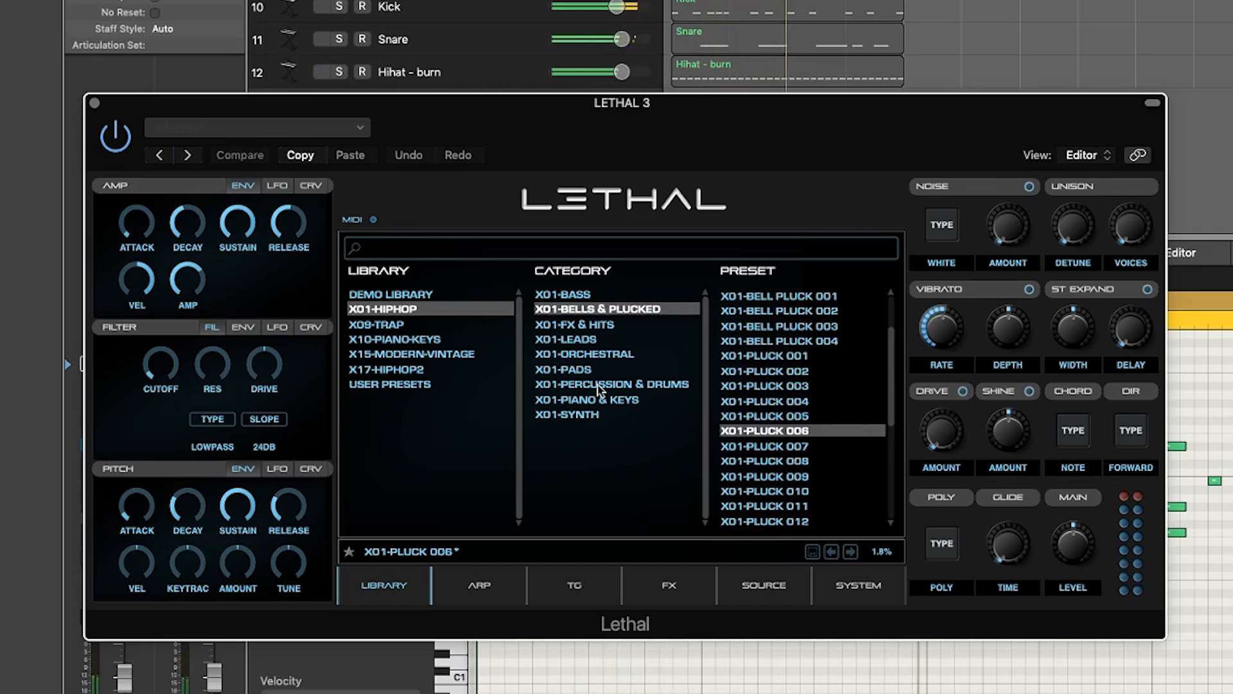
pyautogui.click(765, 446)
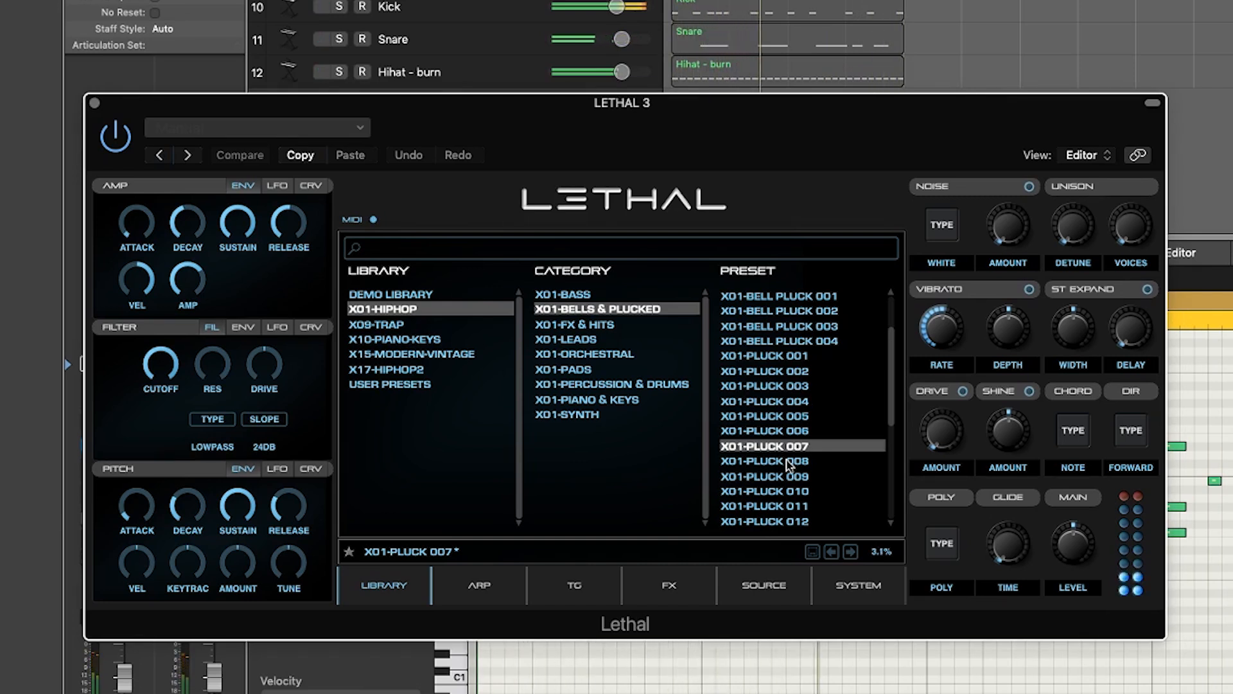
pyautogui.click(788, 461)
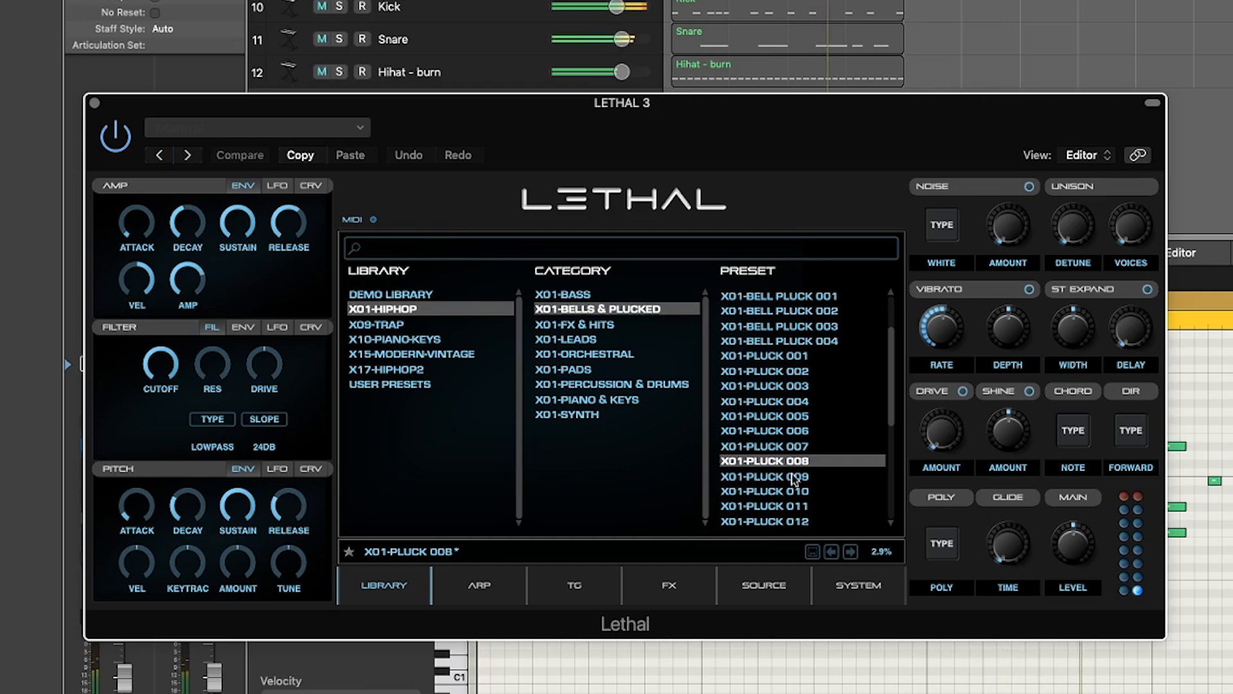
pyautogui.click(786, 476)
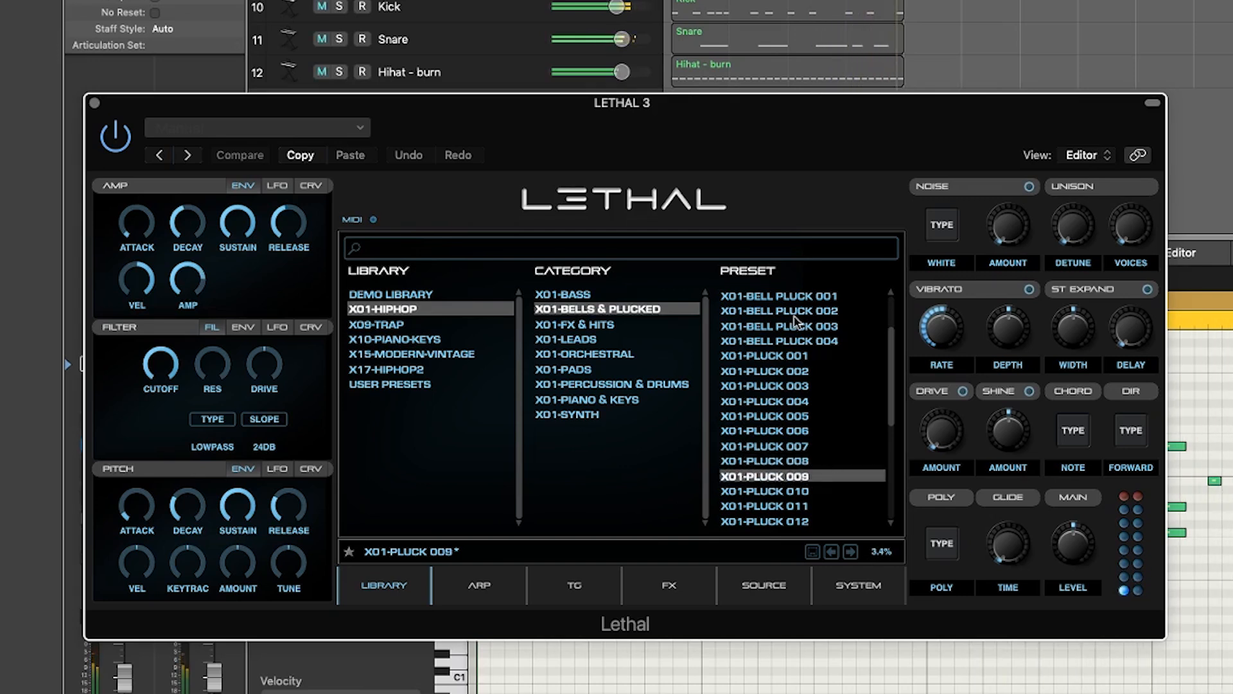
pyautogui.click(788, 297)
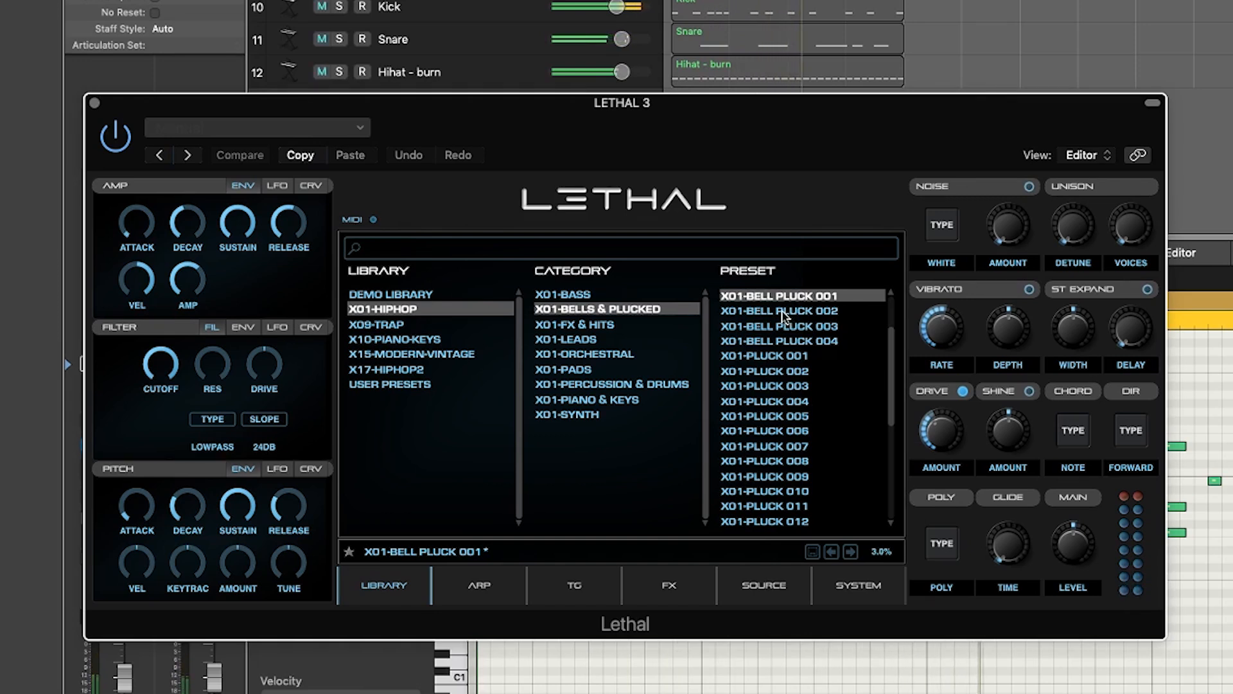
pyautogui.click(785, 312)
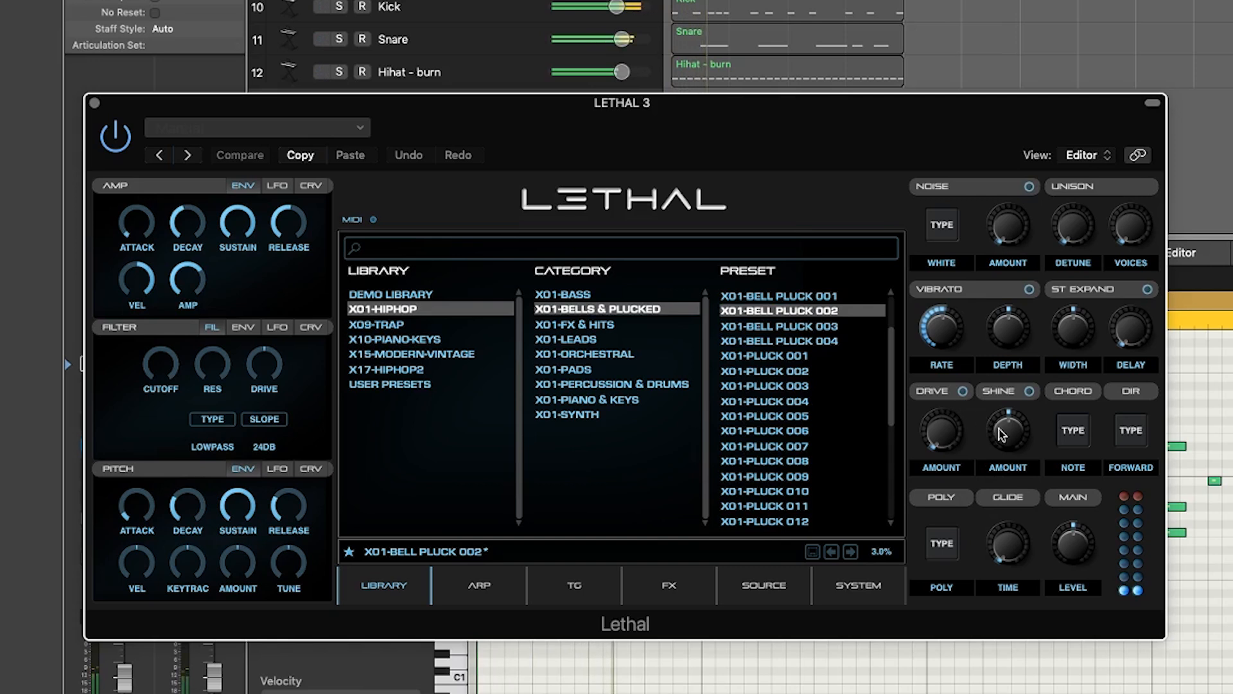
# Step: Enable Shine and Vibrato on LETHAL 3, raising the Shine amount, glide time to 27.1 ms and vibrato depth to +33 Ct
pyautogui.click(1029, 391)
pyautogui.moveTo(1014, 423); pyautogui.dragTo(989, 392)
pyautogui.moveTo(1013, 552); pyautogui.dragTo(995, 500)
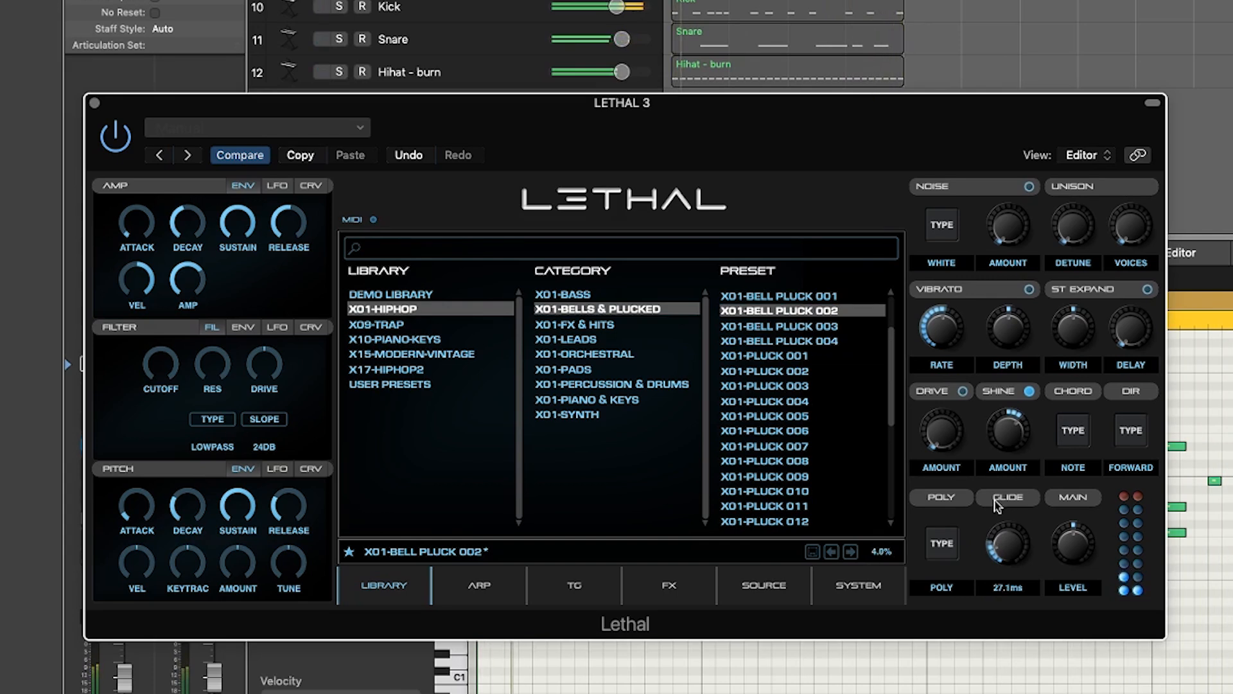
pyautogui.click(1029, 290)
pyautogui.moveTo(1007, 326); pyautogui.dragTo(1003, 305)
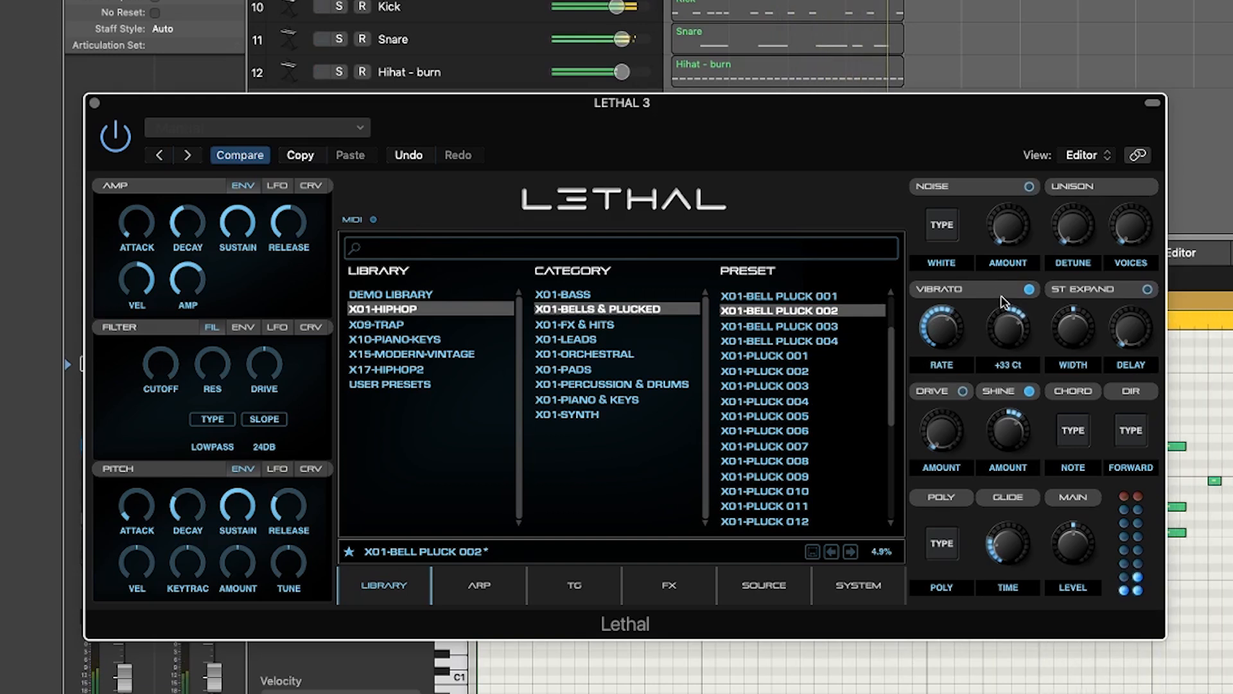
# Step: Add a Phaser in LETHAL 3's second effect slot with 33% feedback, reduced wet level and a rate of about 2.3 Hz
pyautogui.click(669, 585)
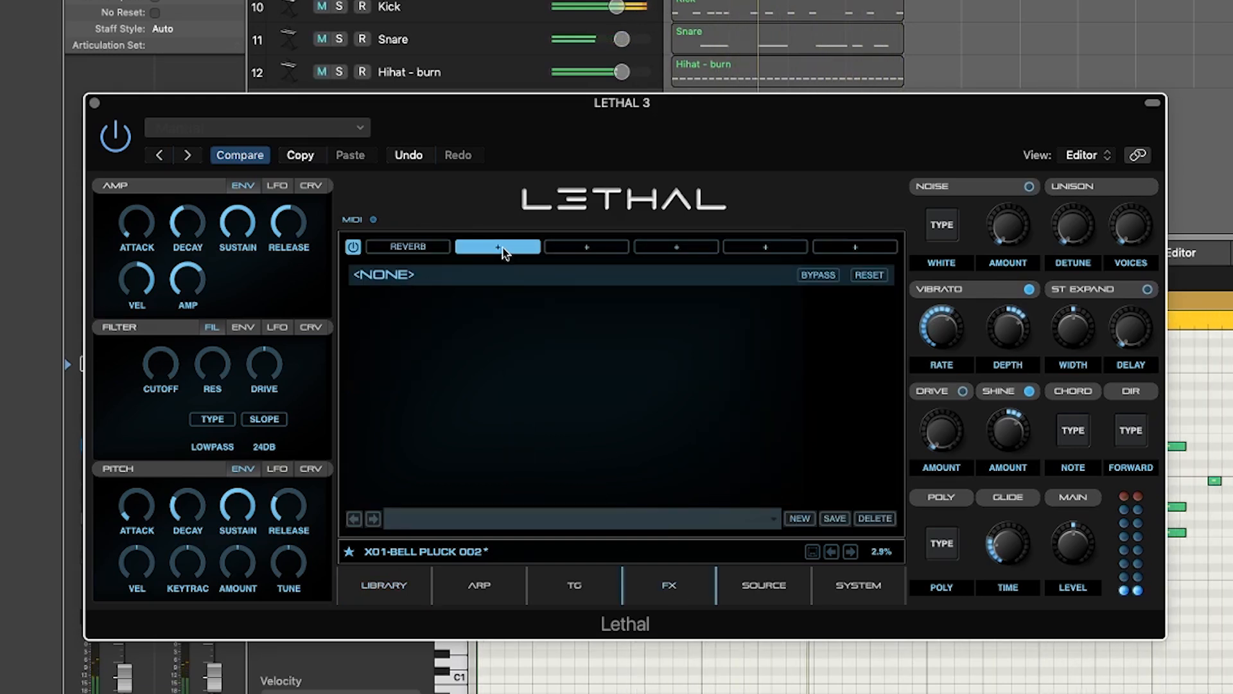
pyautogui.click(500, 248)
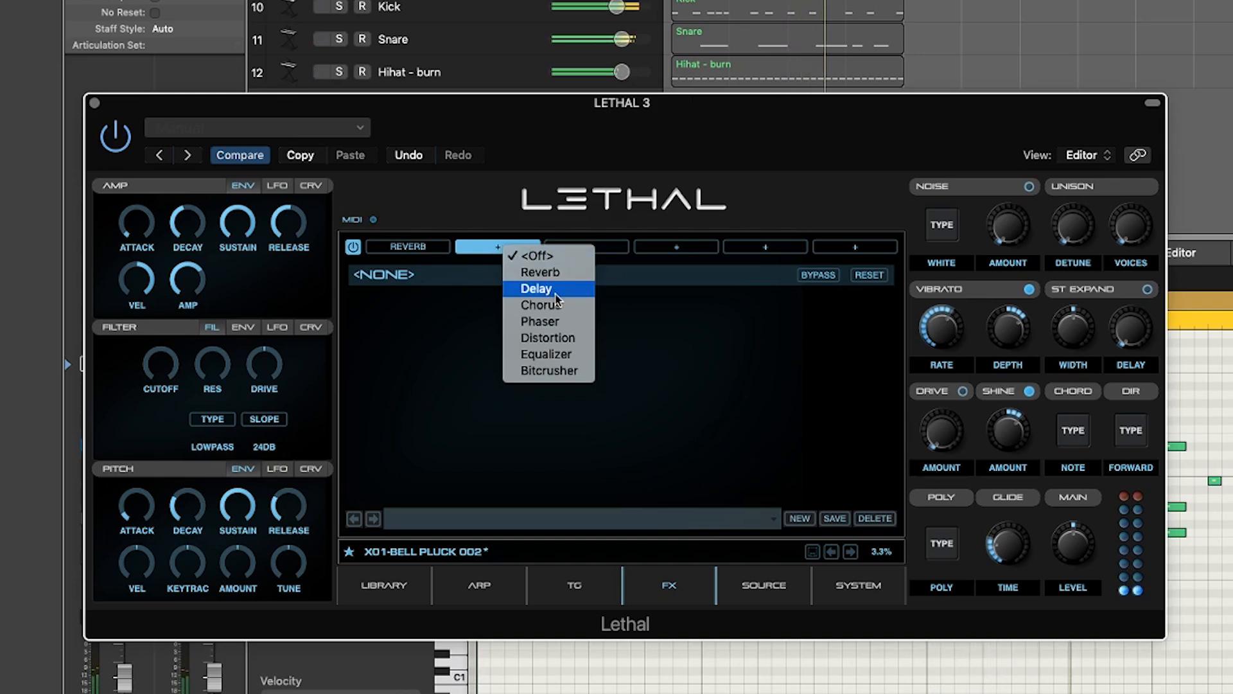
pyautogui.click(560, 321)
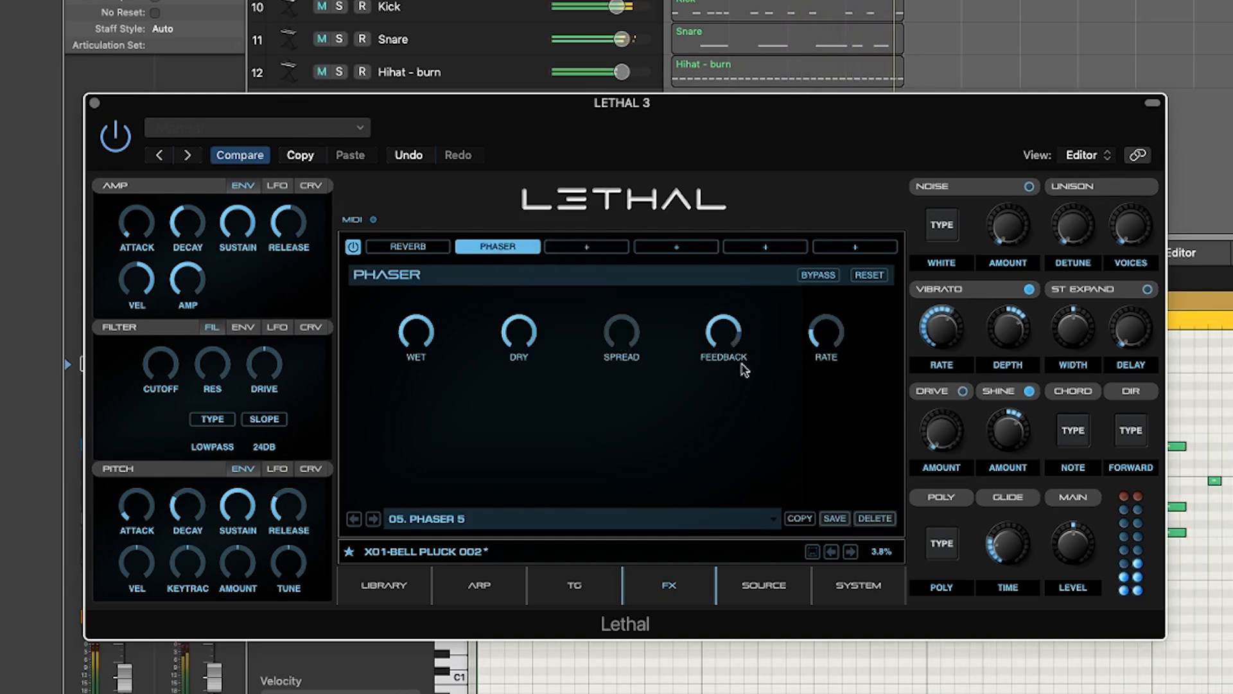
pyautogui.moveTo(724, 332); pyautogui.dragTo(731, 431)
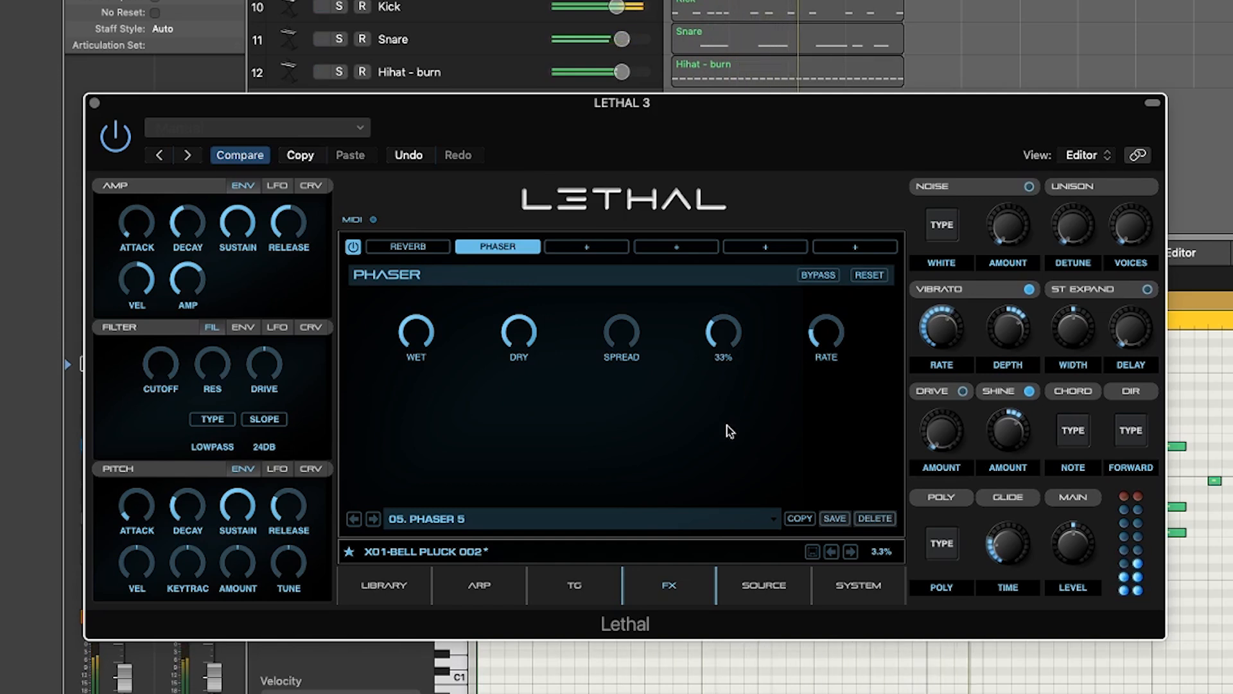
pyautogui.moveTo(416, 332); pyautogui.dragTo(446, 388)
pyautogui.moveTo(828, 342)
pyautogui.mouseDown()
pyautogui.moveTo(818, 249)
pyautogui.moveTo(833, 344)
pyautogui.mouseUp()
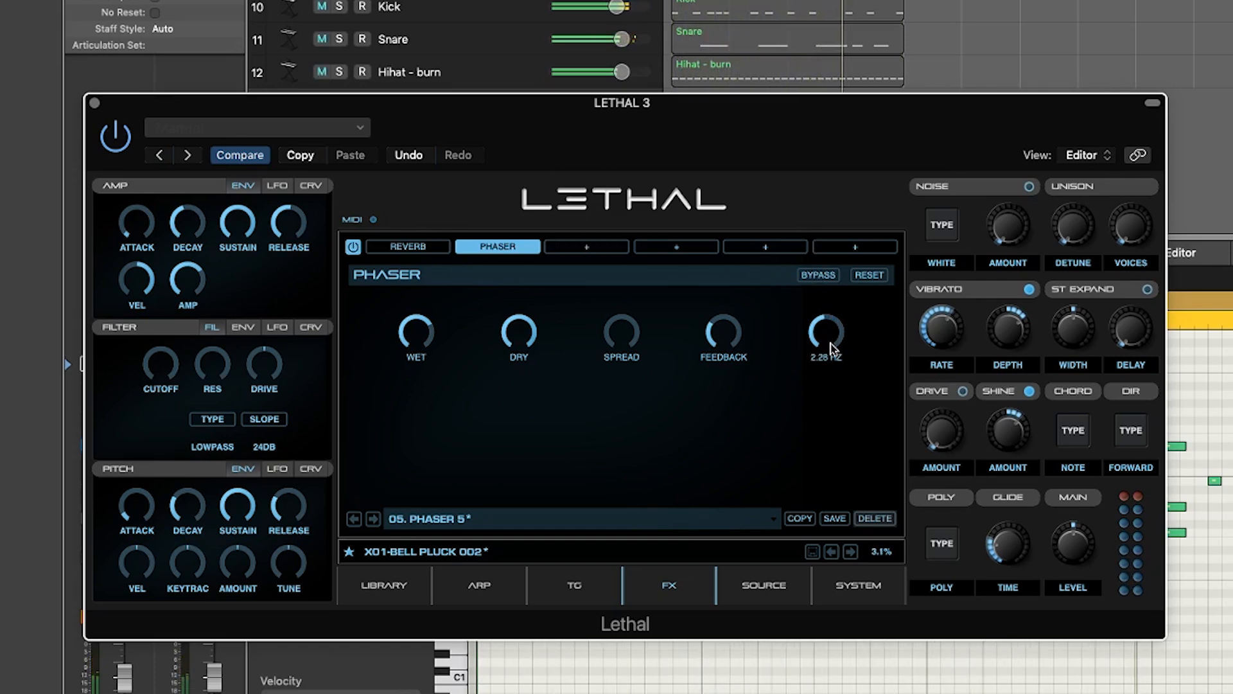
# Step: Add an Equalizer in LETHAL 3's third effect slot and adjust its low cut, high cut and high gain
pyautogui.click(586, 247)
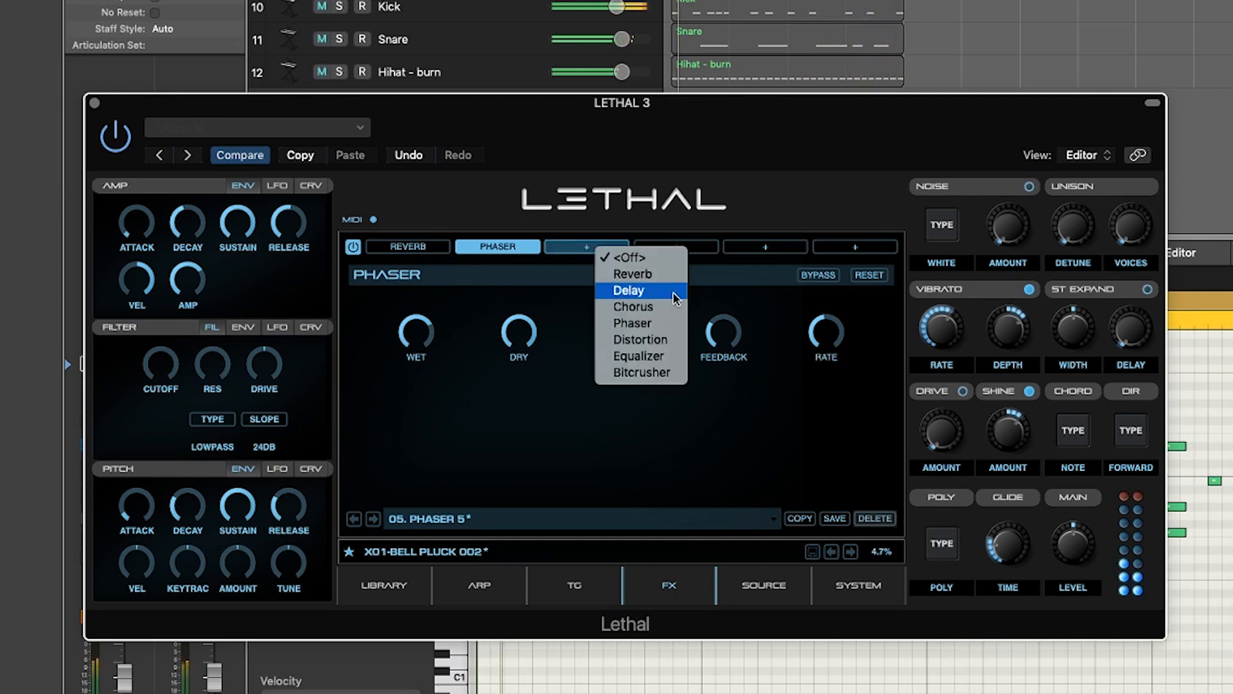
pyautogui.click(668, 364)
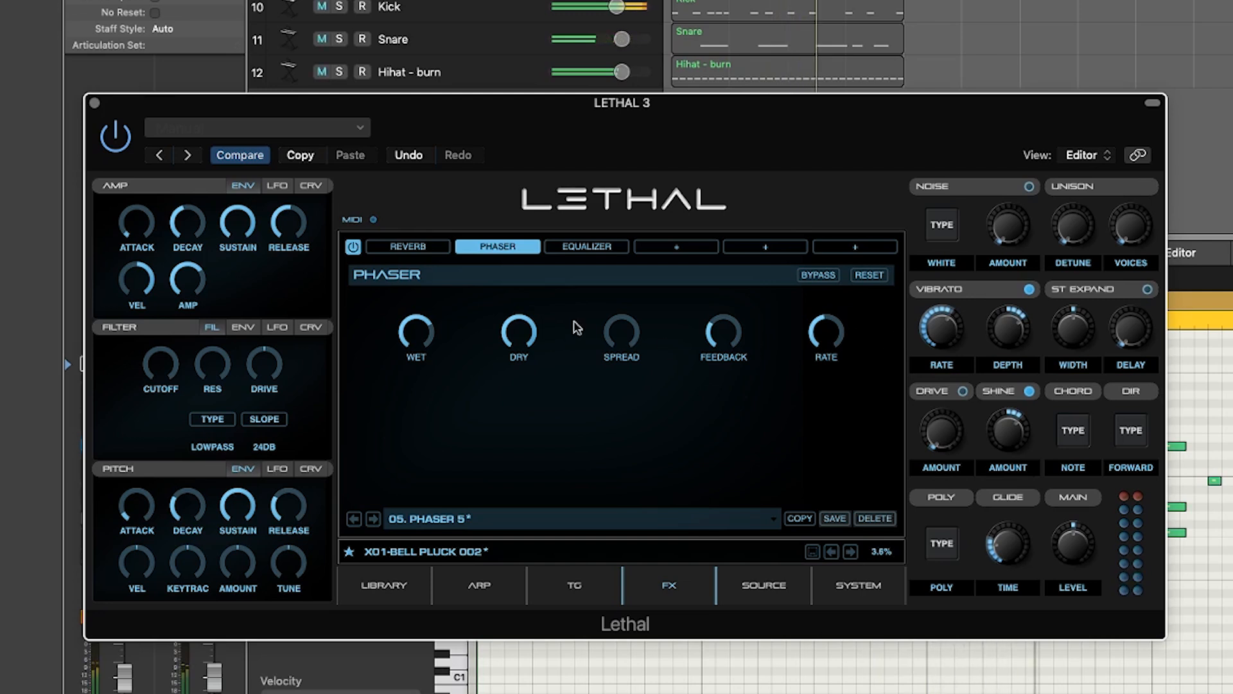
pyautogui.click(587, 247)
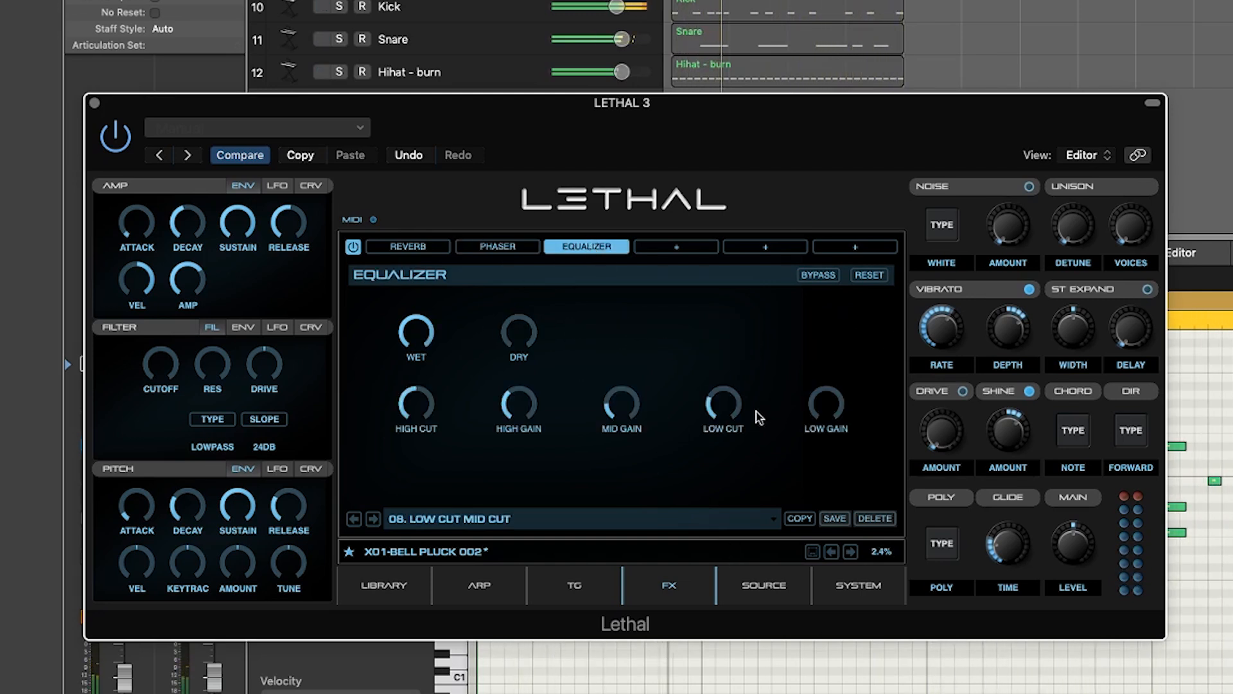
pyautogui.moveTo(720, 381)
pyautogui.moveTo(715, 380); pyautogui.dragTo(719, 372)
pyautogui.moveTo(414, 398); pyautogui.dragTo(409, 368)
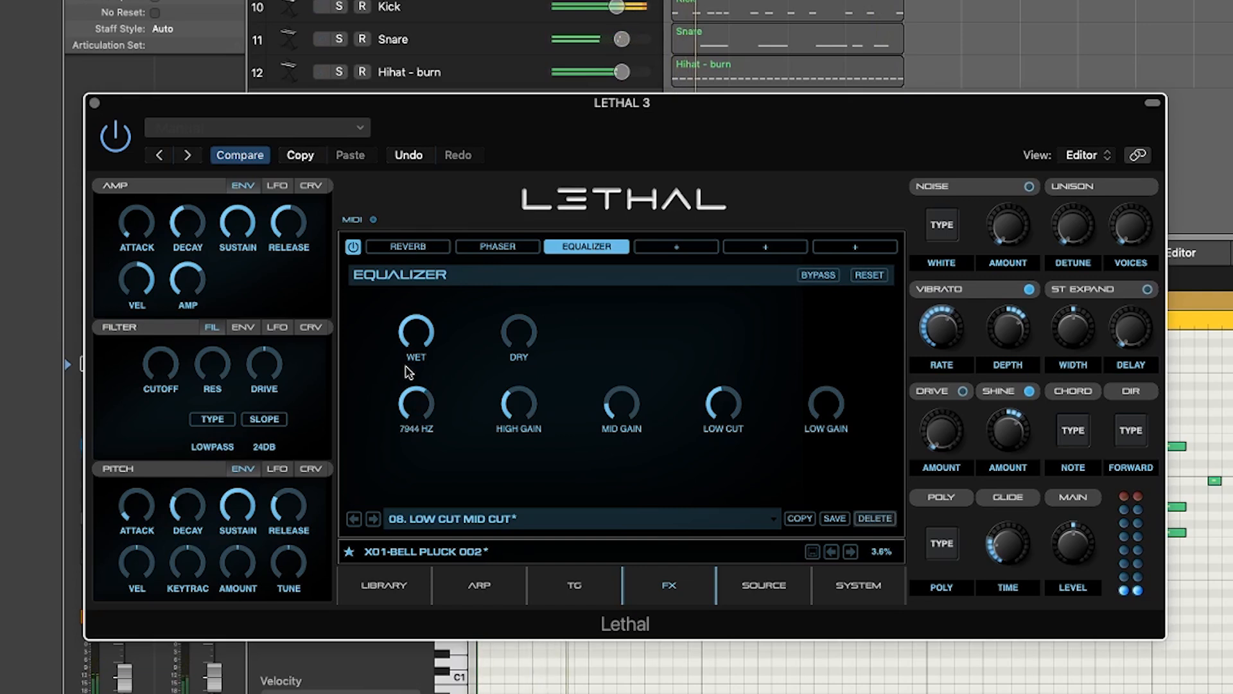
pyautogui.moveTo(403, 372); pyautogui.dragTo(414, 407)
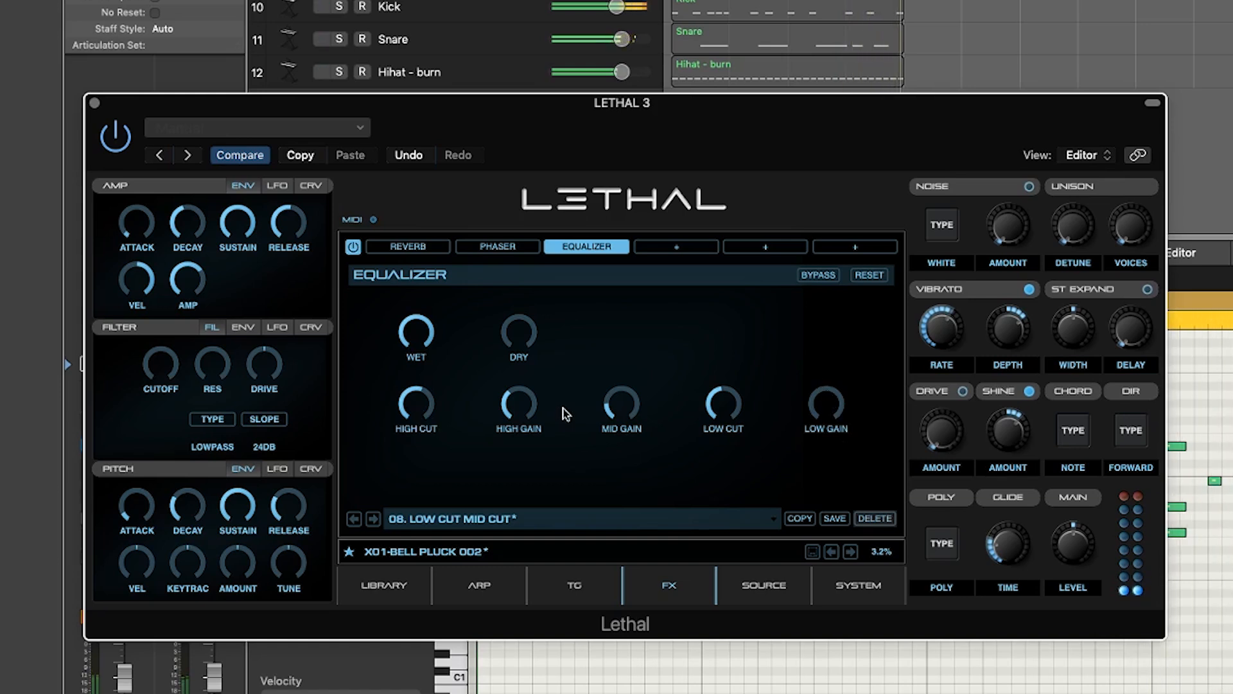
pyautogui.moveTo(528, 409)
pyautogui.mouseDown()
pyautogui.moveTo(525, 389)
pyautogui.moveTo(520, 409)
pyautogui.mouseUp()
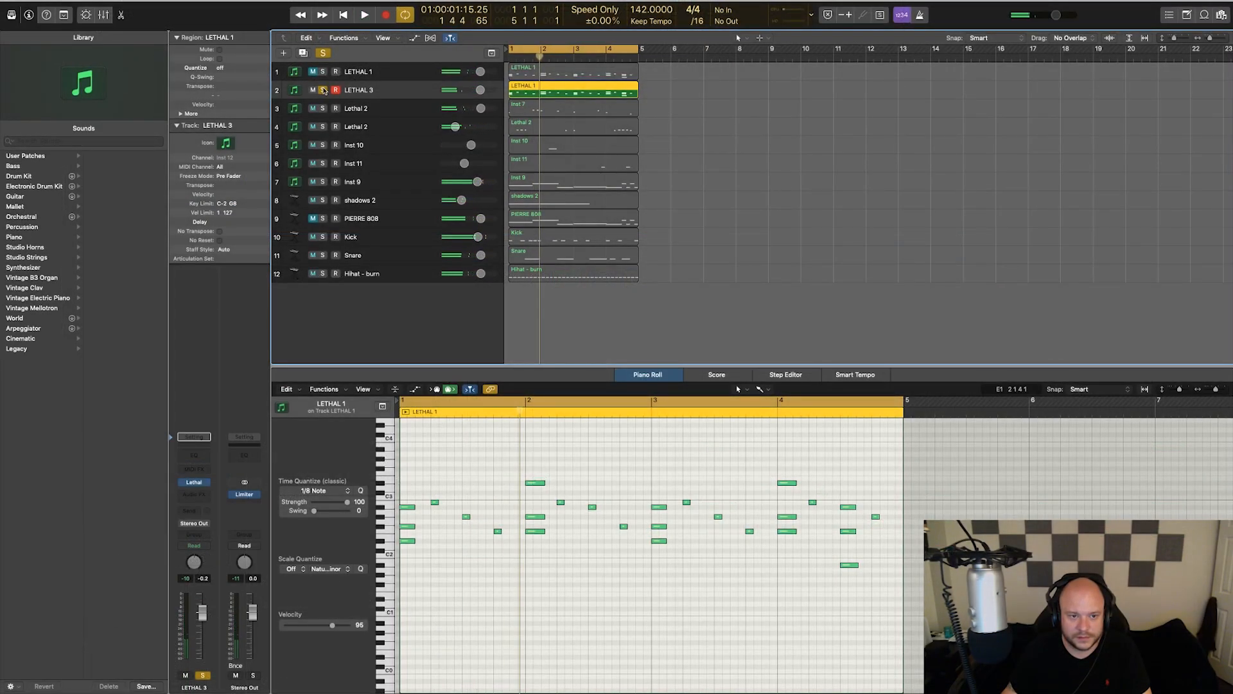
# Step: Unsolo the LETHAL 3 track and play the loop with the full mix
pyautogui.click(324, 90)
pyautogui.press('space')
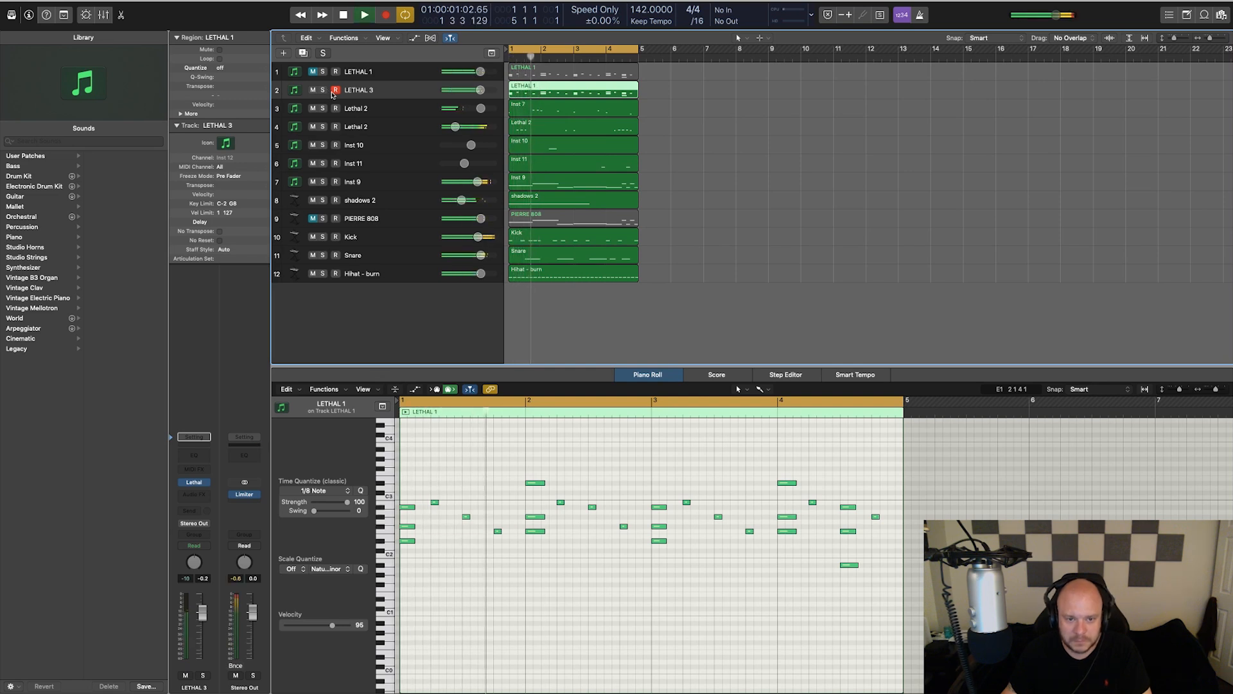
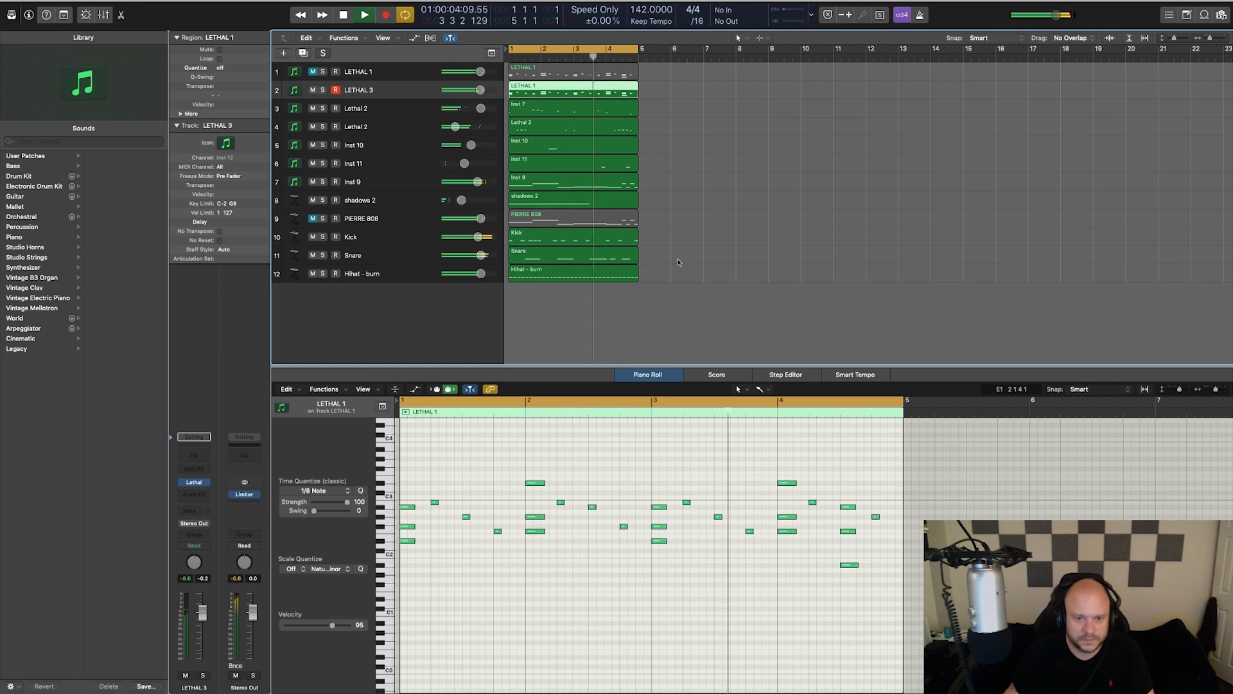
# Step: Stop playback, turn off the loop, move every region except the first LETHAL 1 melody to bar 5, and unmute the LETHAL 1 track
pyautogui.click(612, 306)
pyautogui.press('space')
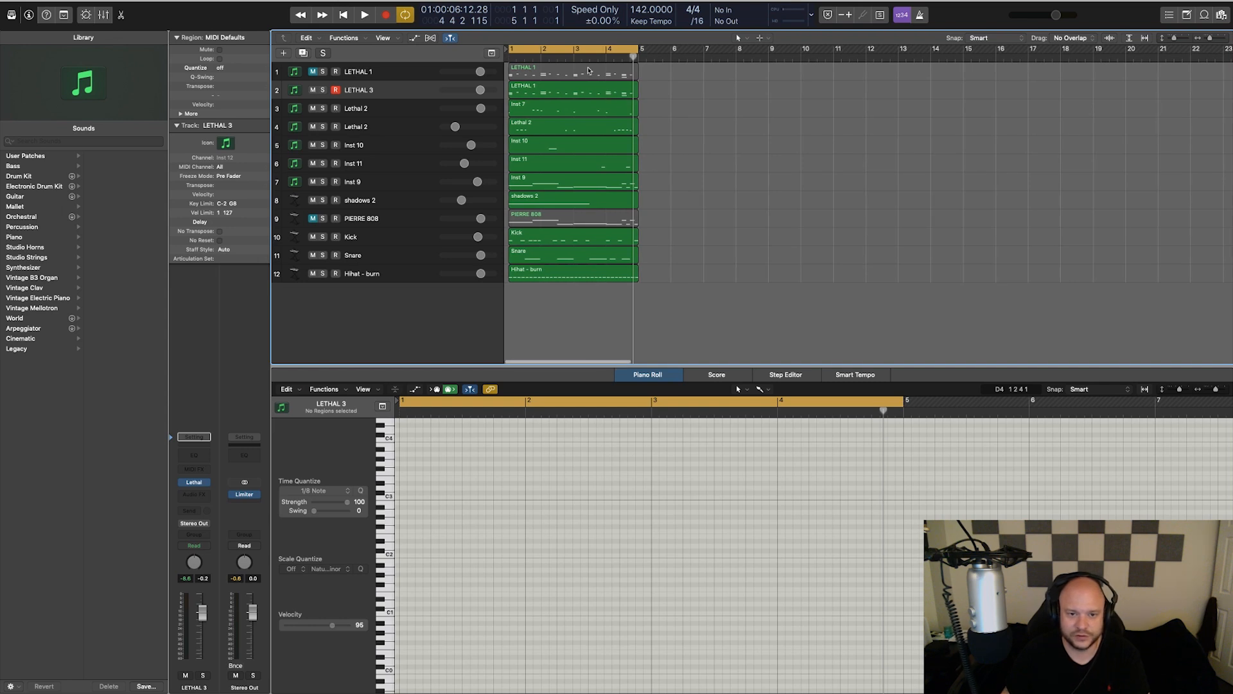
pyautogui.click(548, 50)
pyautogui.moveTo(665, 296); pyautogui.dragTo(440, 74)
pyautogui.click(642, 329)
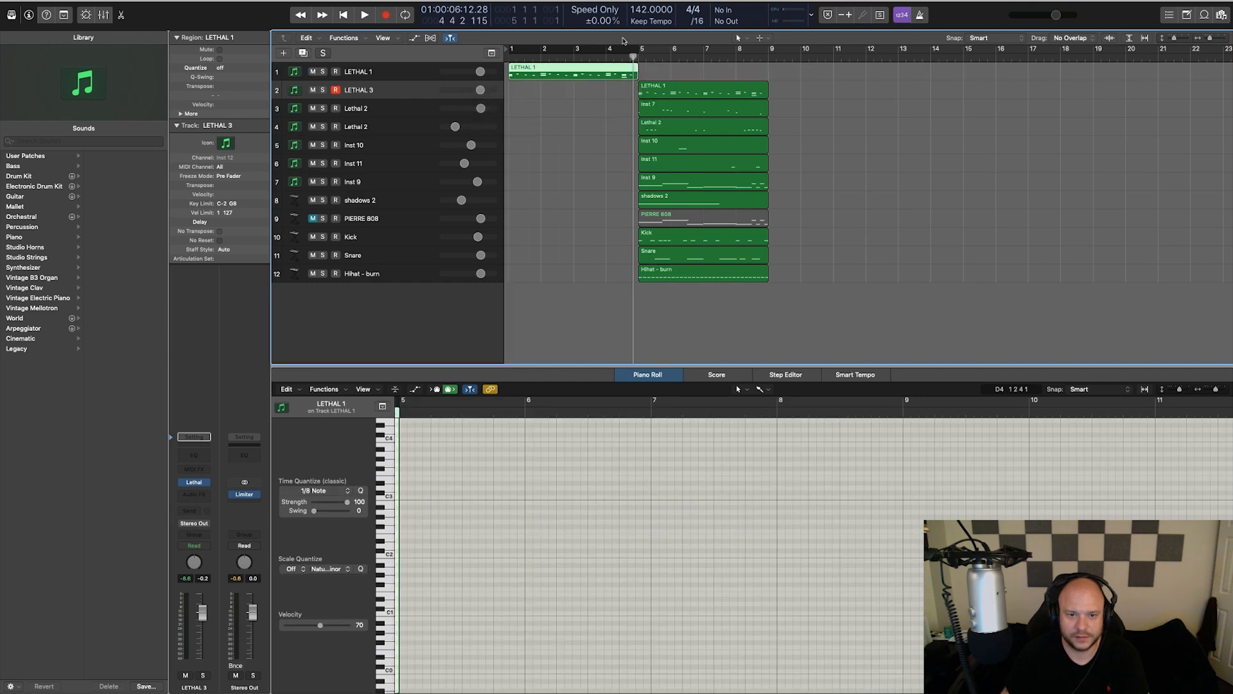
# Step: Play the LETHAL 1 melody from bar 1 and bounce its region in place to a new audio track
pyautogui.press('Return')
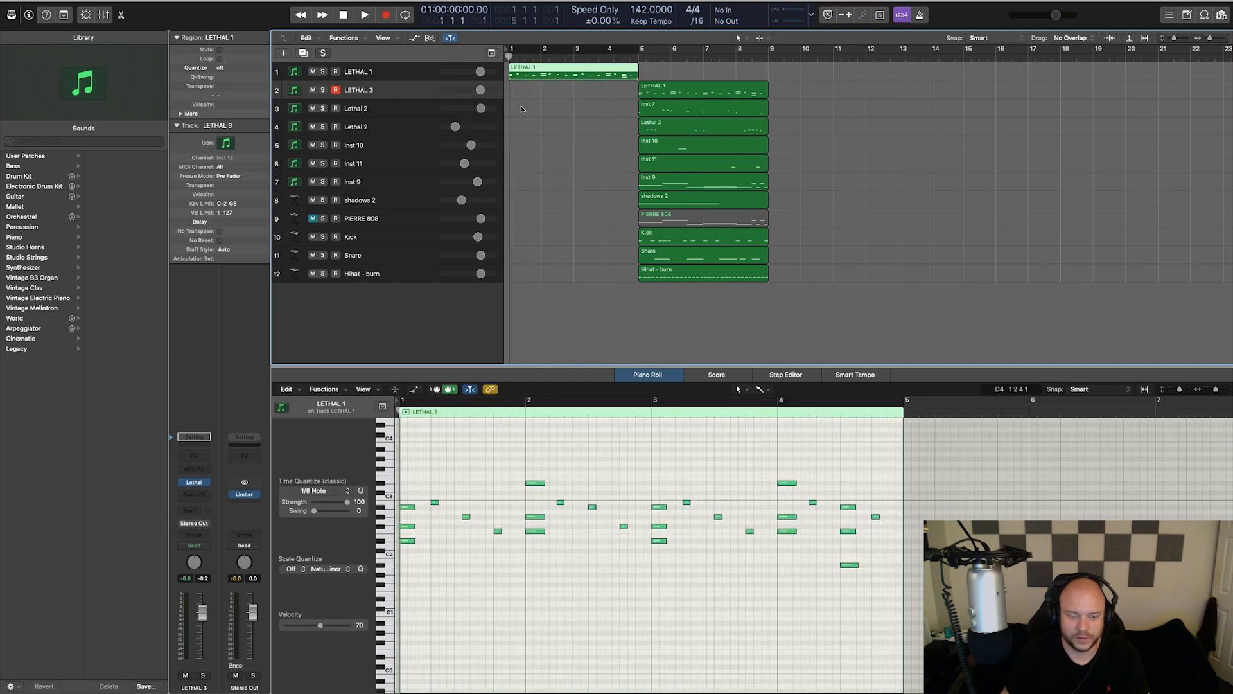
pyautogui.press('space')
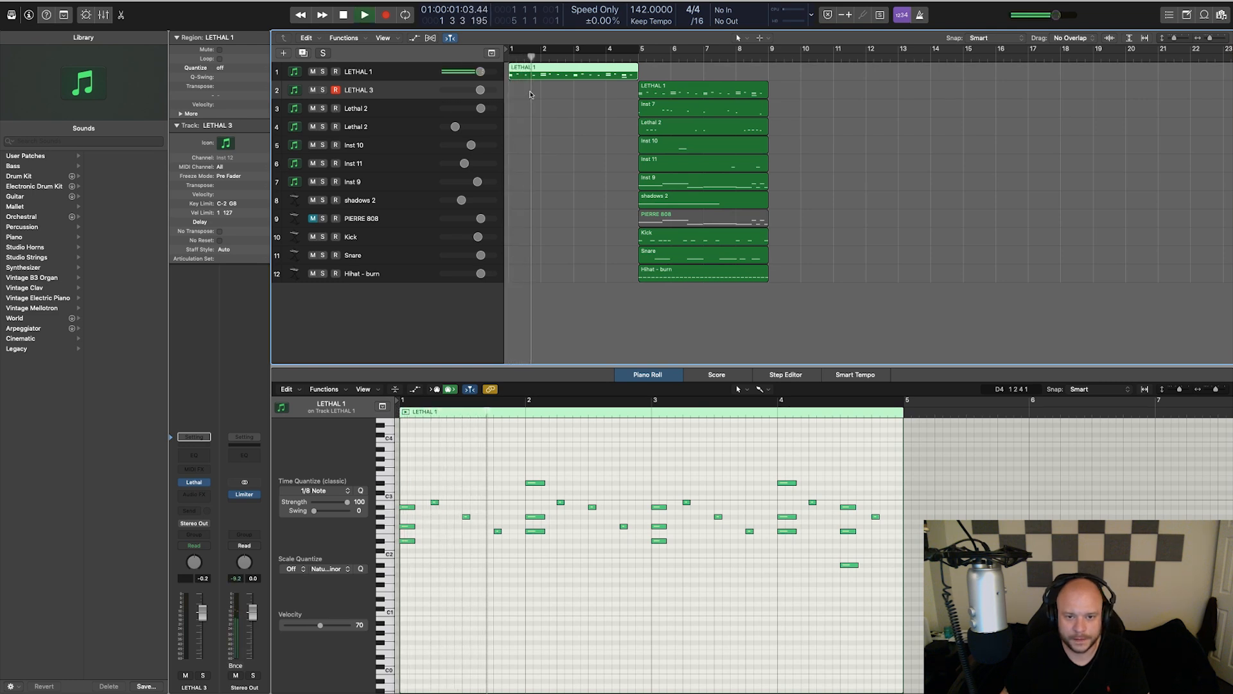
pyautogui.press('space')
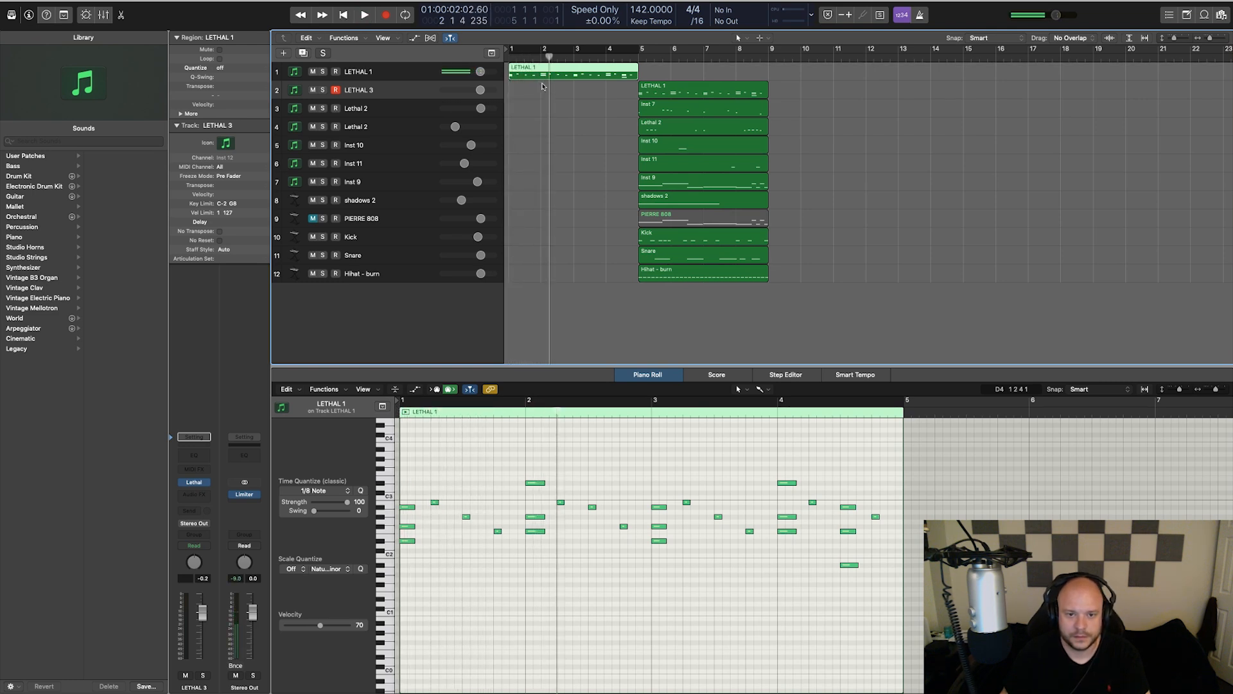
pyautogui.rightClick(528, 74)
pyautogui.click(541, 76)
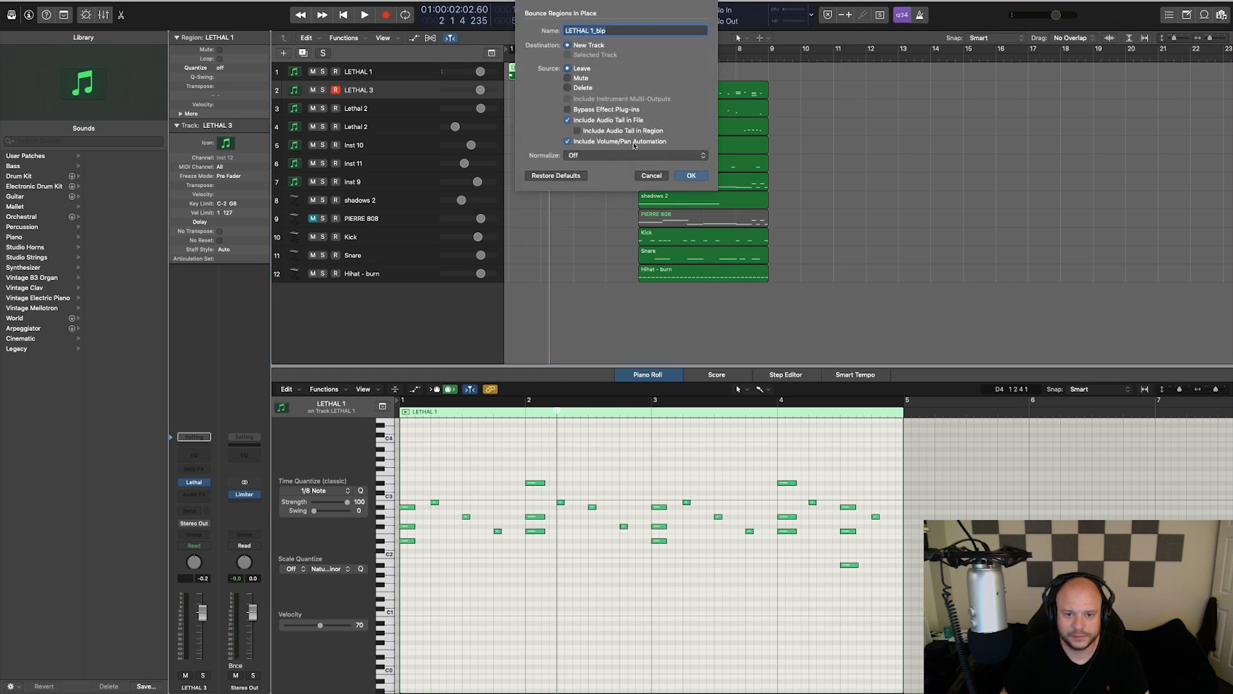
pyautogui.click(696, 181)
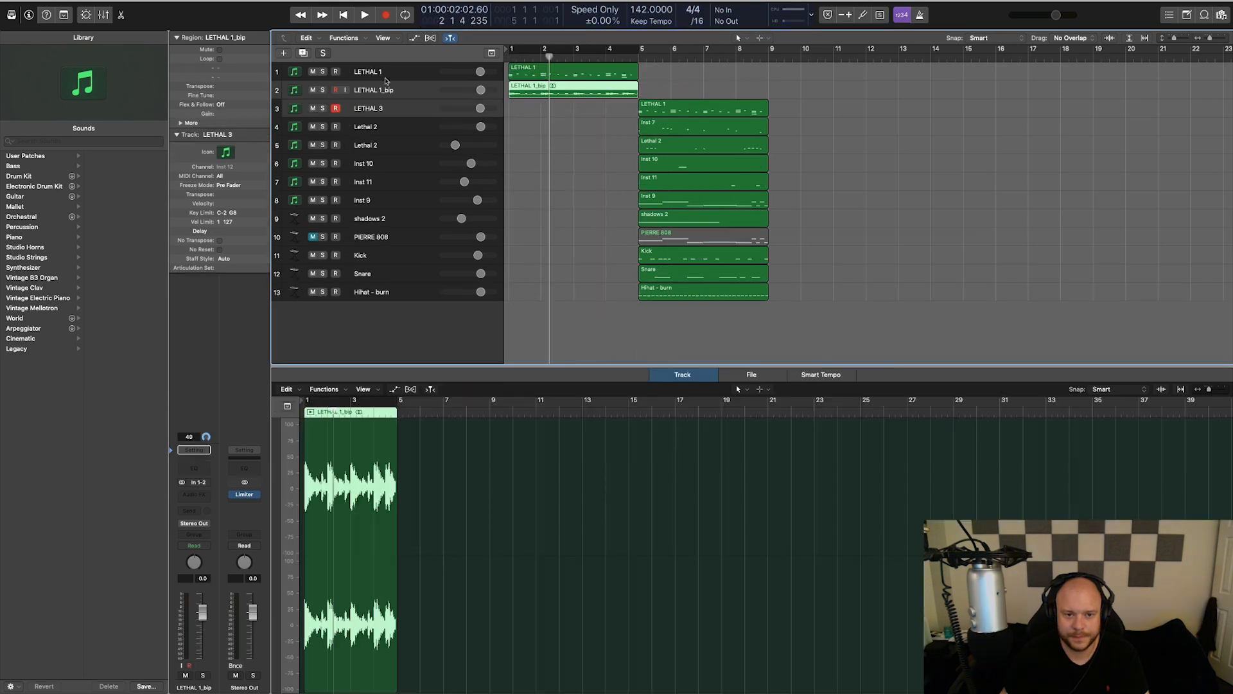
# Step: Move the original LETHAL 1 MIDI region to bar 9 and play the bounced audio from bar 1
pyautogui.moveTo(549, 75); pyautogui.dragTo(810, 76)
pyautogui.click(512, 129)
pyautogui.click(511, 56)
pyautogui.press('space')
pyautogui.press('space')
# Step: Use the Scissors Tool to divide the LETHAL 1_bip region into equal half-bar slices
pyautogui.click(522, 97)
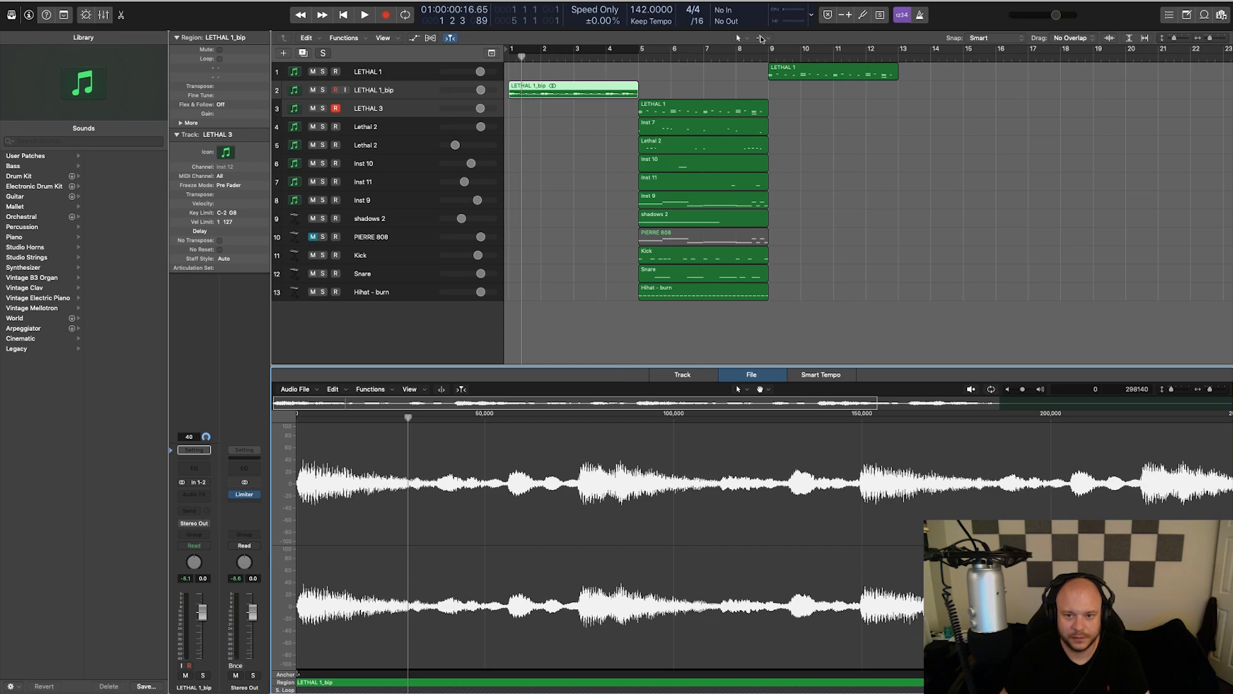
pyautogui.click(760, 38)
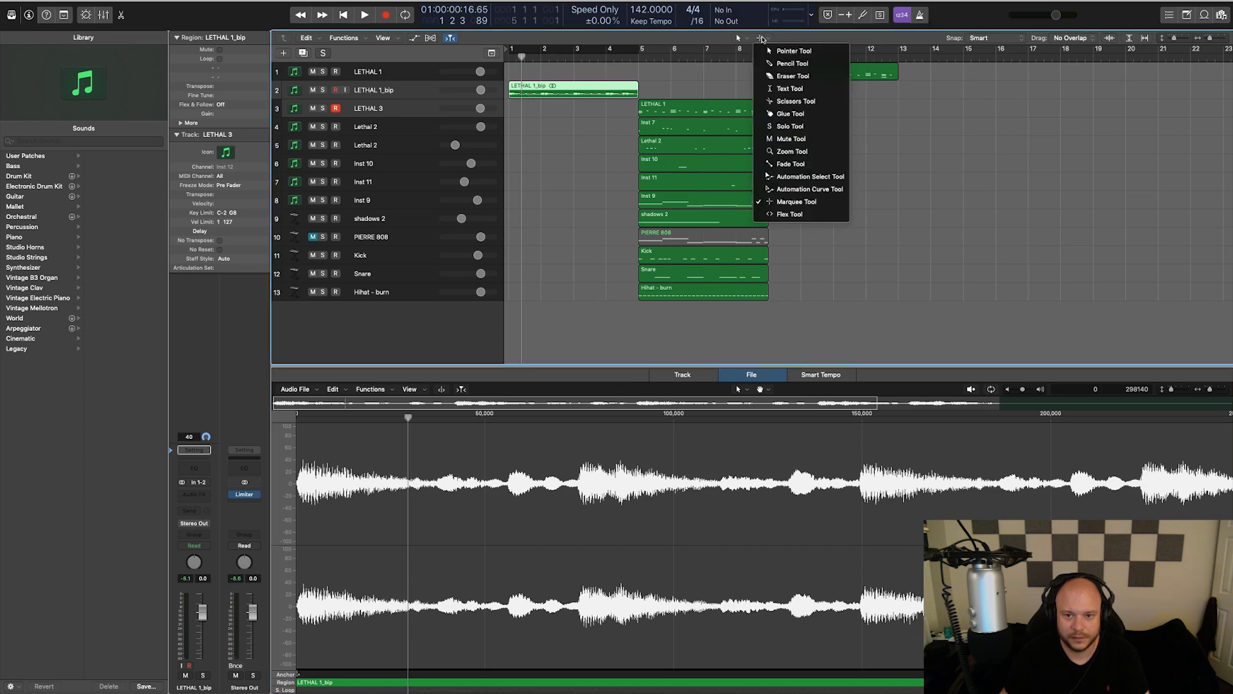
pyautogui.click(787, 101)
pyautogui.scroll(2, 537, 94)
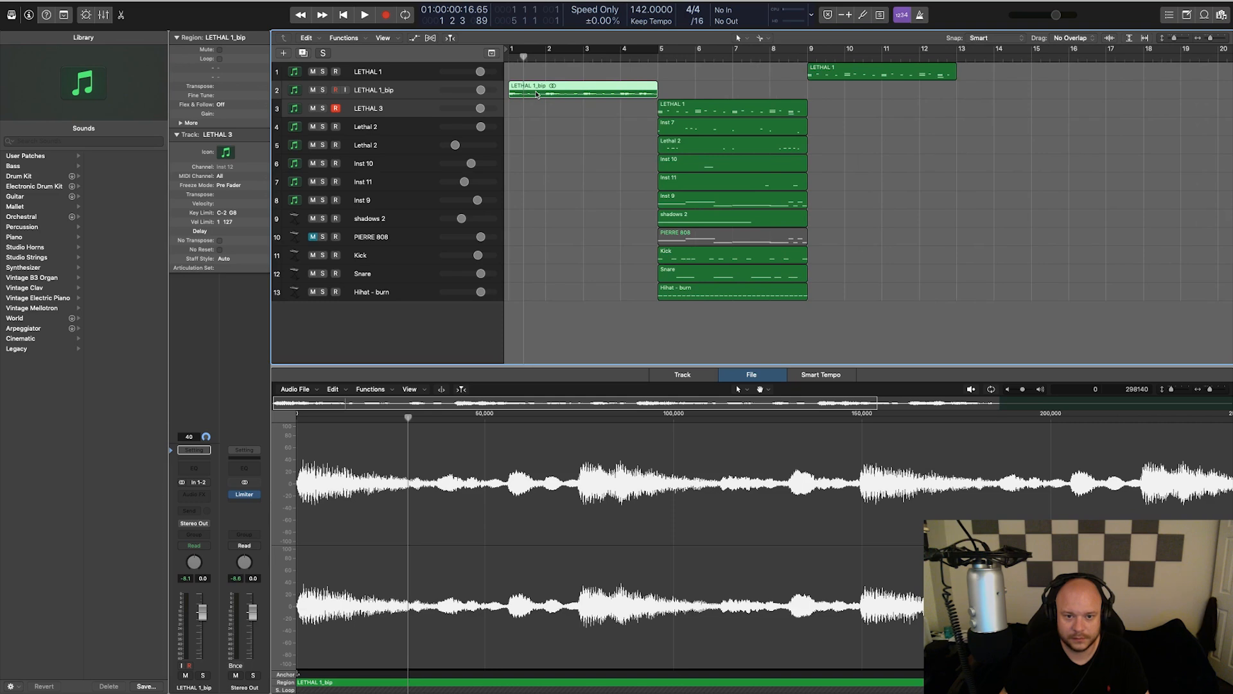
pyautogui.scroll(2, 537, 93)
pyautogui.hscroll(-2, 528, 96)
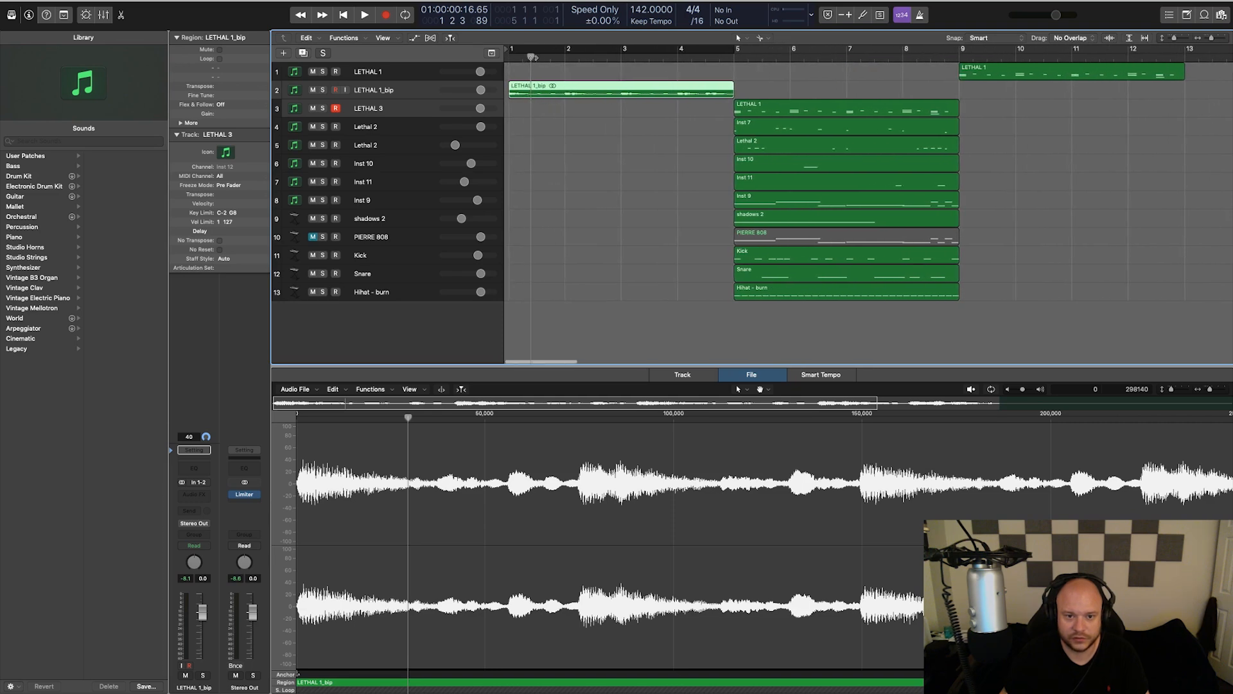
pyautogui.keyDown('alt'); pyautogui.click(539, 95); pyautogui.keyUp('alt')
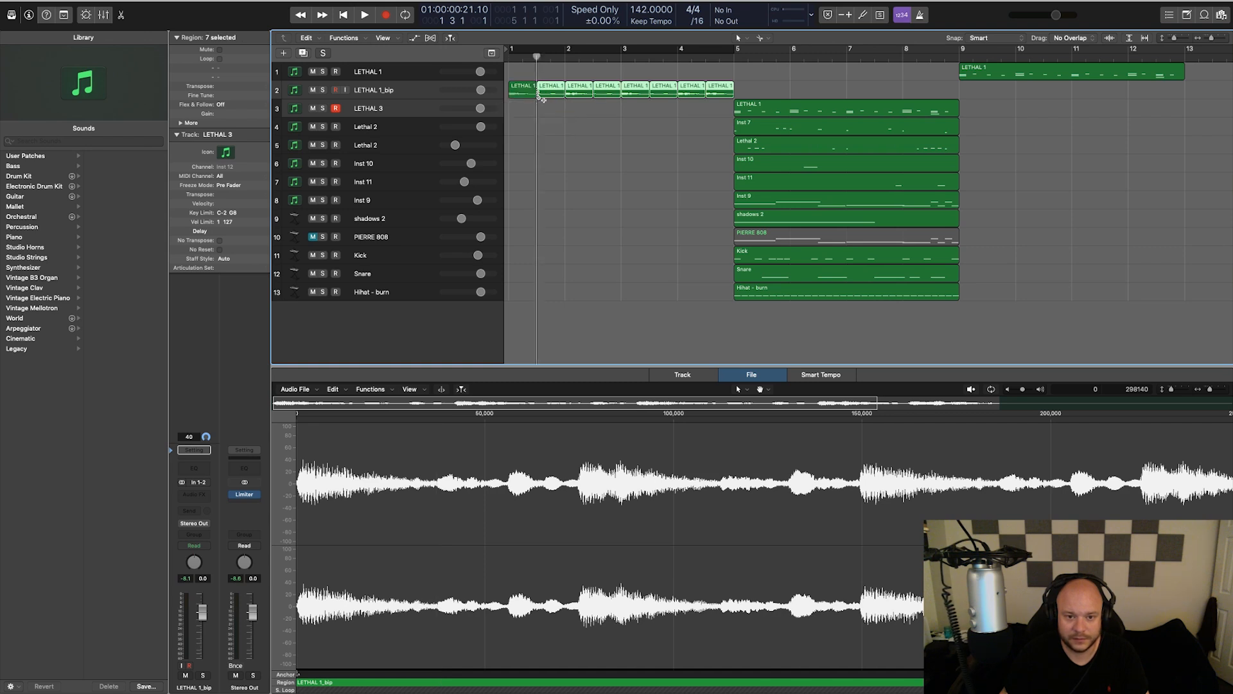
# Step: Reverse each half-bar slice of the bounced LETHAL 1 audio individually in the audio file editor
pyautogui.click(660, 72)
pyautogui.click(531, 94)
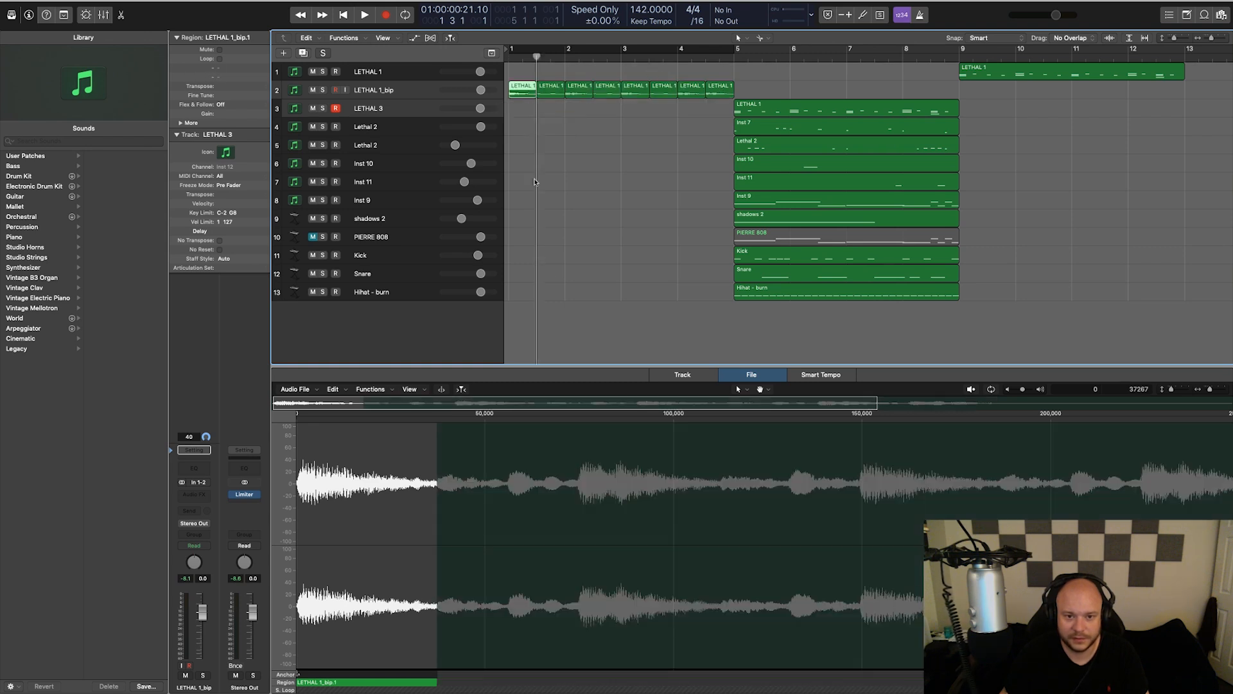
pyautogui.click(371, 389)
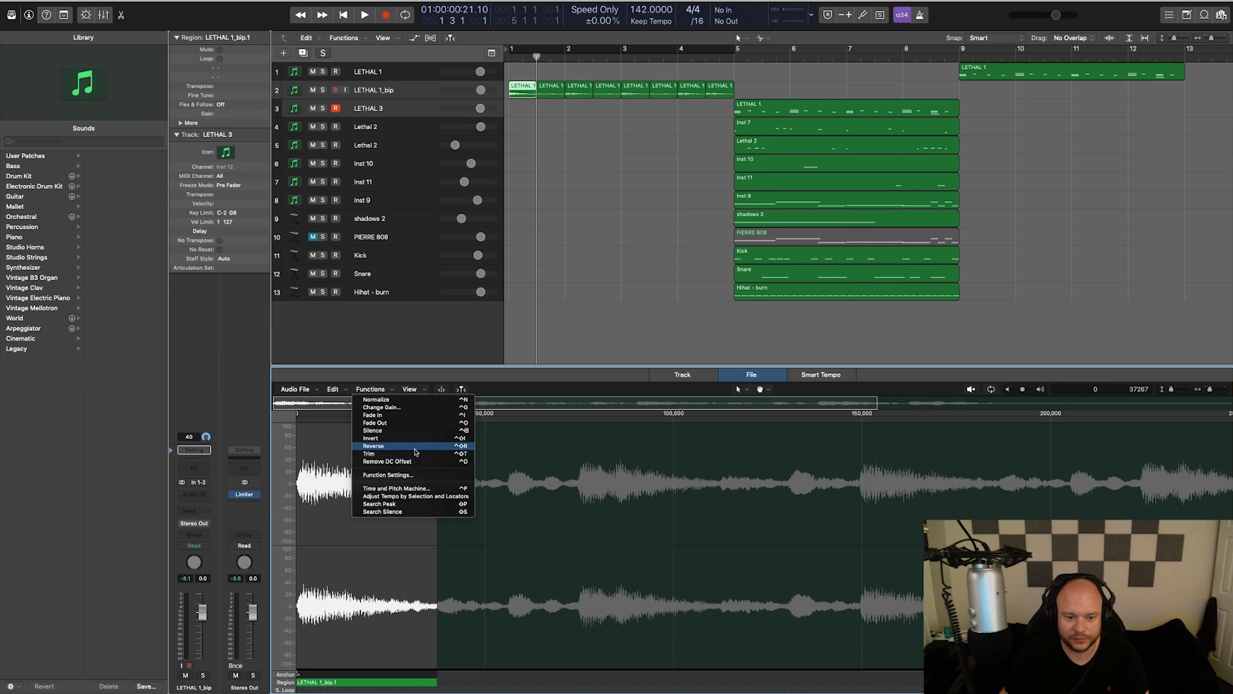
pyautogui.press('Return')
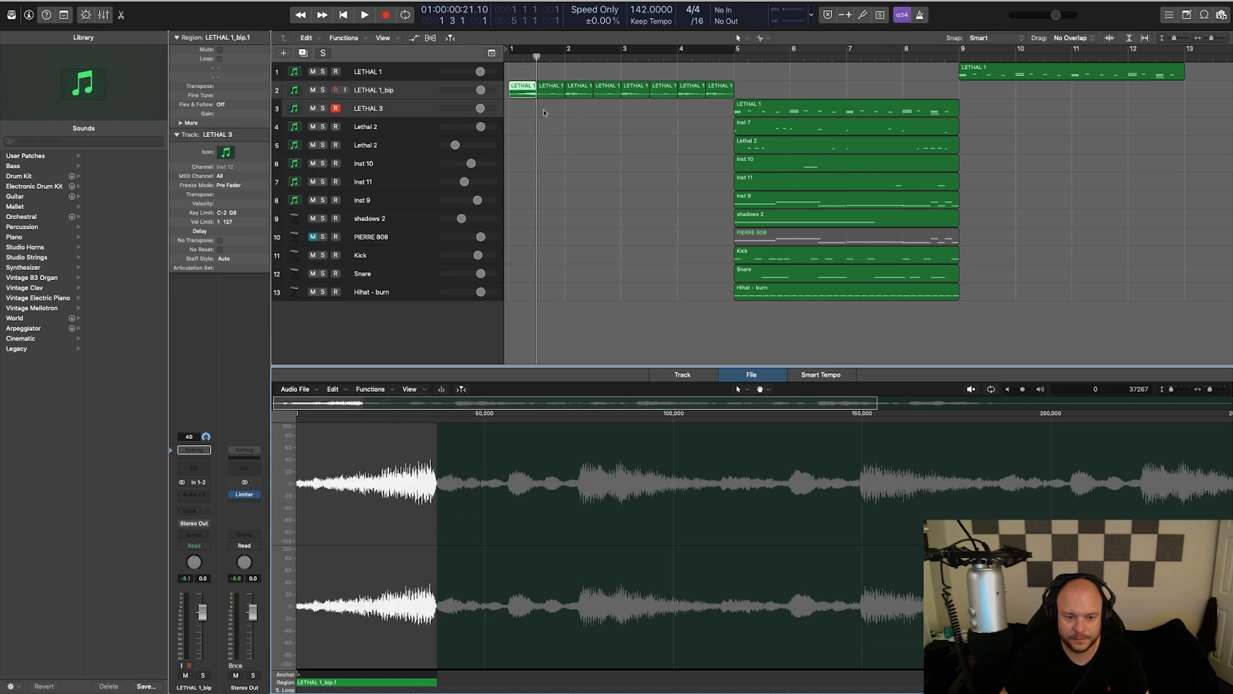
pyautogui.press('super+z')
pyautogui.click(380, 390)
pyautogui.click(384, 446)
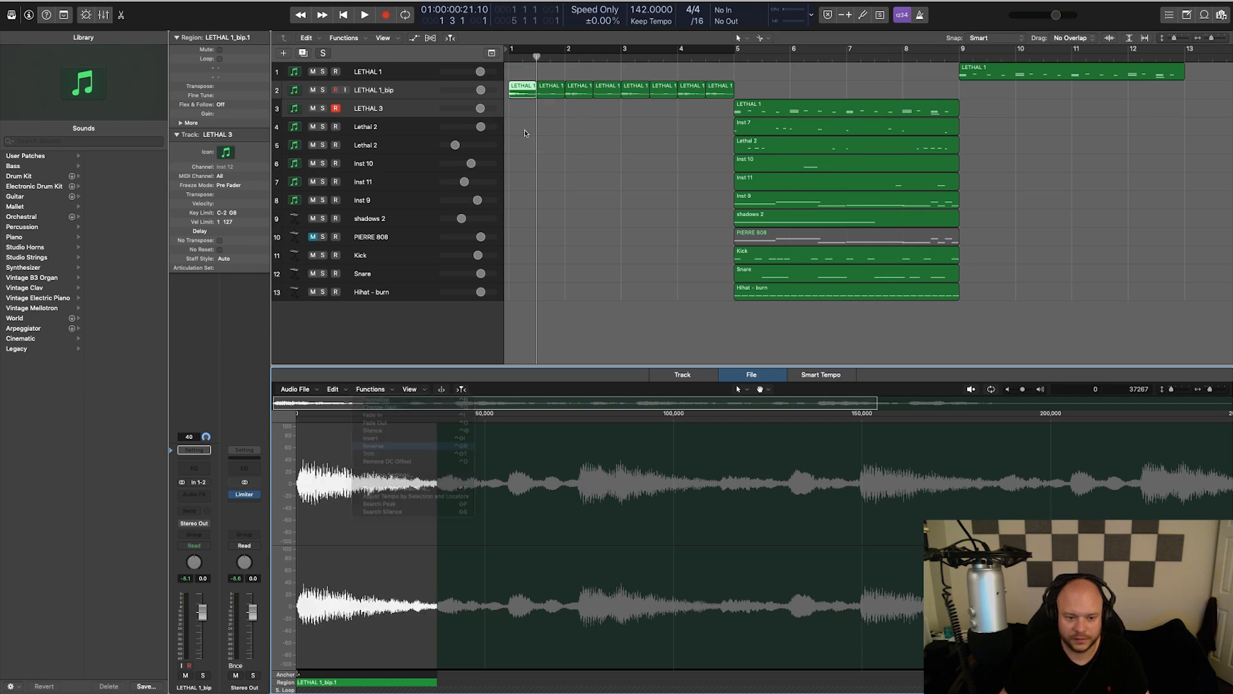
pyautogui.click(551, 88)
pyautogui.click(371, 390)
# Step: Select all eight reversed slices and add short fades at their edges with the Fade Tool
pyautogui.moveTo(934, 104); pyautogui.dragTo(64, 142)
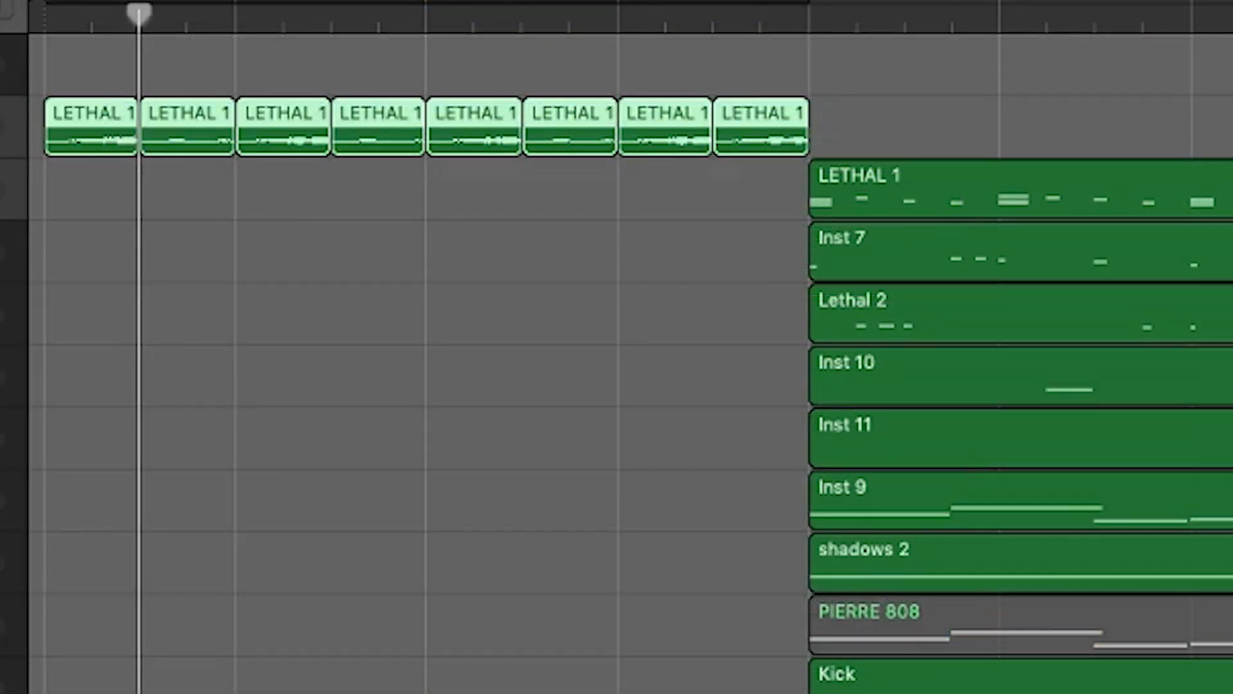
pyautogui.click(896, 1)
pyautogui.click(929, 369)
pyautogui.scroll(3, 350, 259)
pyautogui.scroll(3, 351, 259)
pyautogui.hscroll(-2, 350, 255)
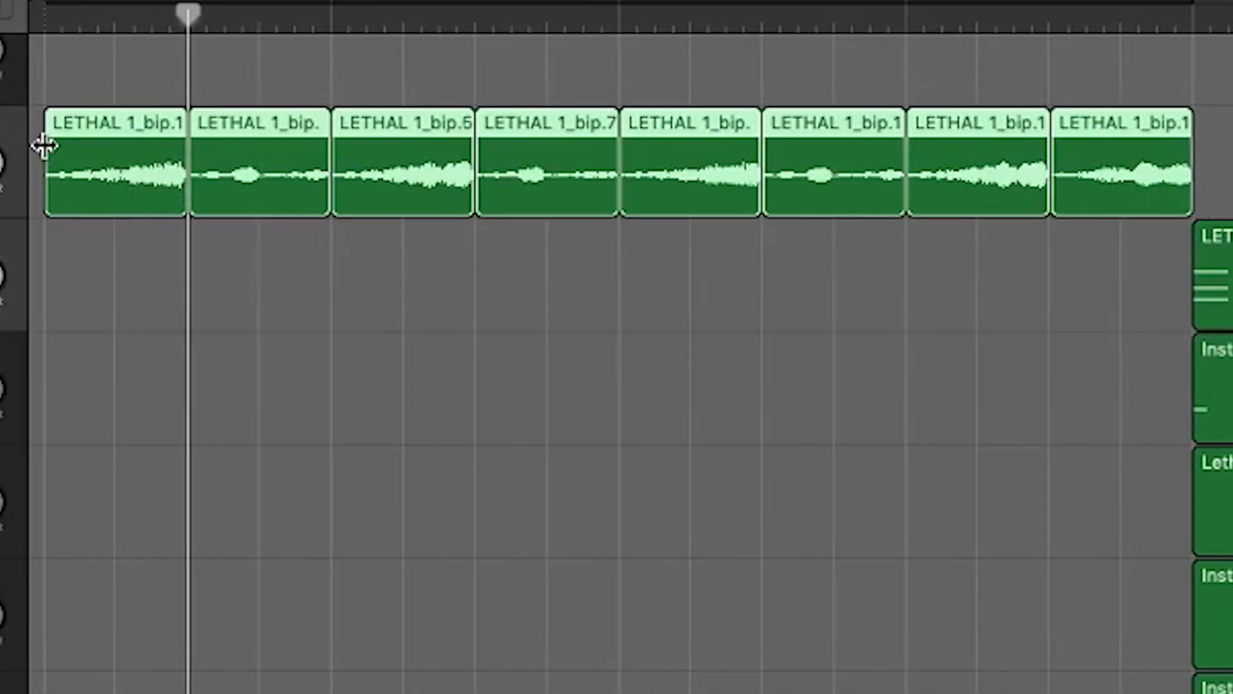
pyautogui.moveTo(50, 146); pyautogui.dragTo(54, 144)
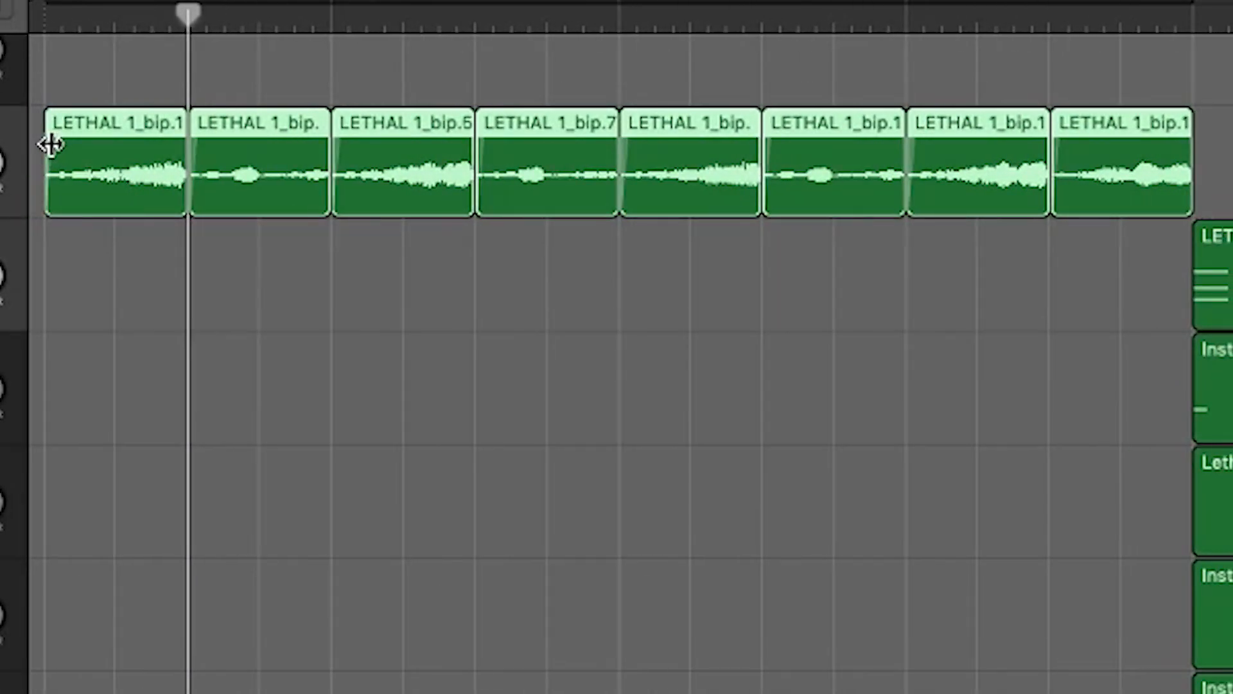
pyautogui.rightClick(180, 149)
pyautogui.click(209, 230)
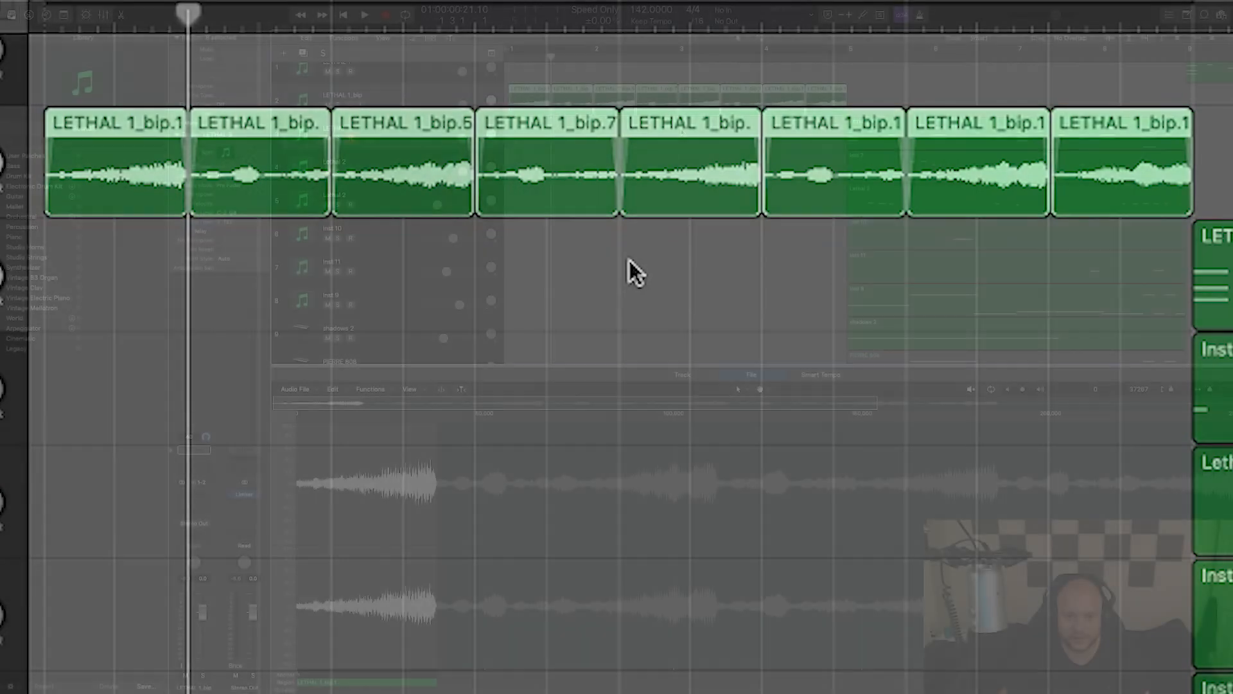
# Step: Play the reversed melody slices and return the playhead to bar 1
pyautogui.press('space')
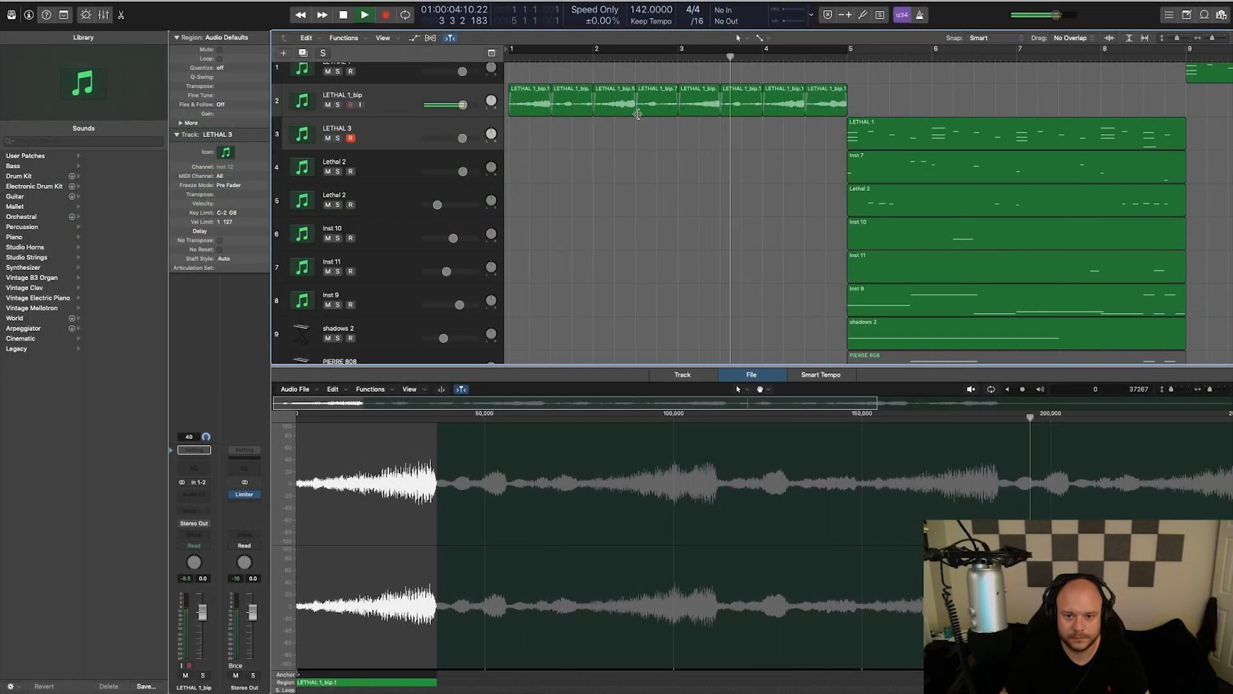
pyautogui.press('space')
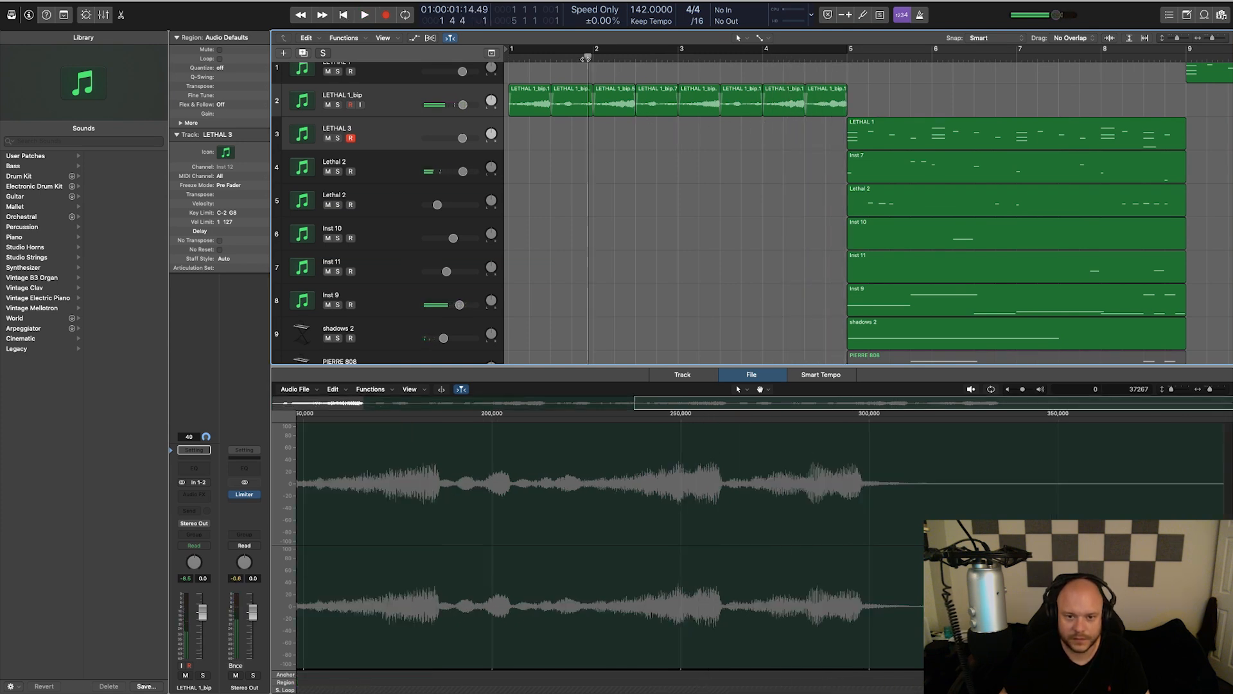
pyautogui.press('Return')
# Step: Bounce all eight reversed slices in place as one region on a new audio track
pyautogui.moveTo(895, 104); pyautogui.dragTo(495, 96)
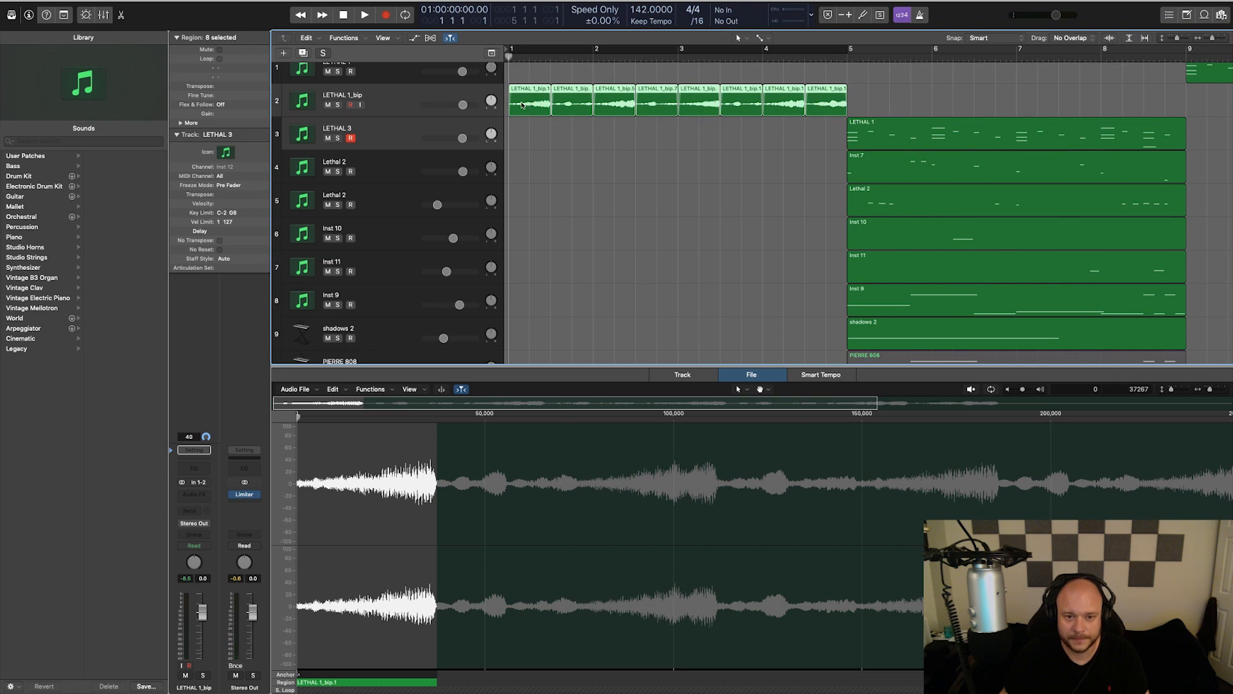
pyautogui.rightClick(522, 104)
pyautogui.click(547, 107)
pyautogui.click(691, 176)
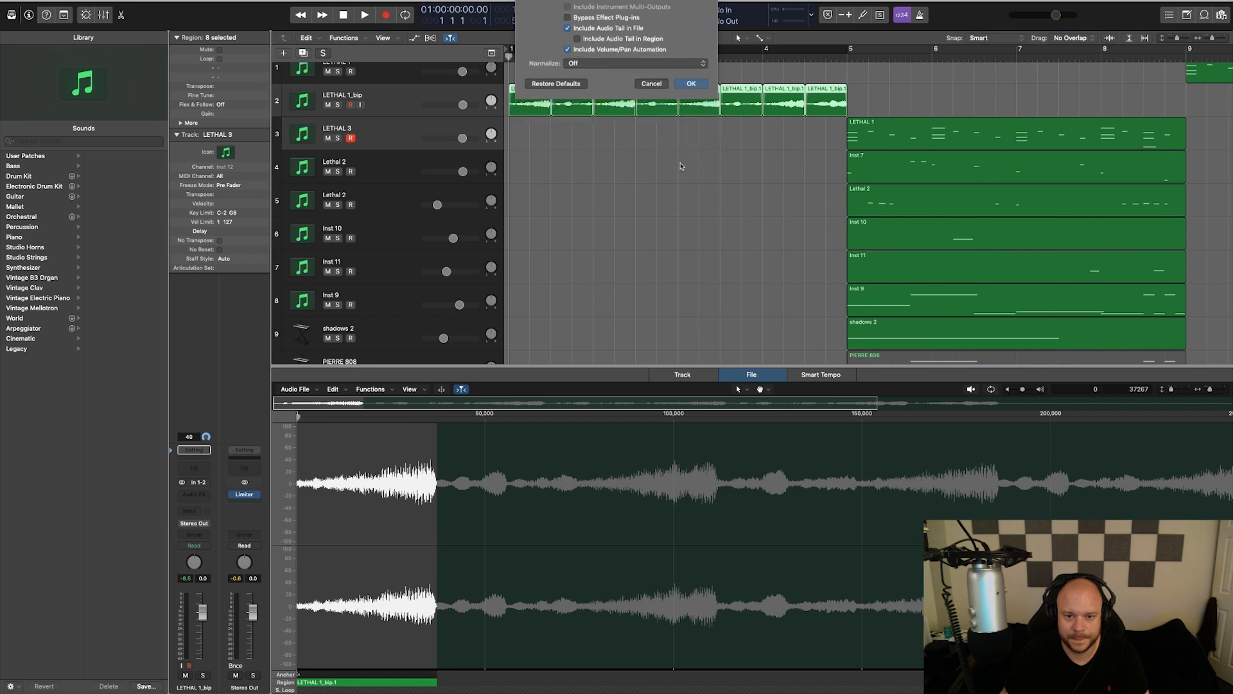
pyautogui.click(564, 166)
# Step: Use the Scissors Tool to divide the LETHAL 1_bip_1 region into equal one-beat slices
pyautogui.click(550, 137)
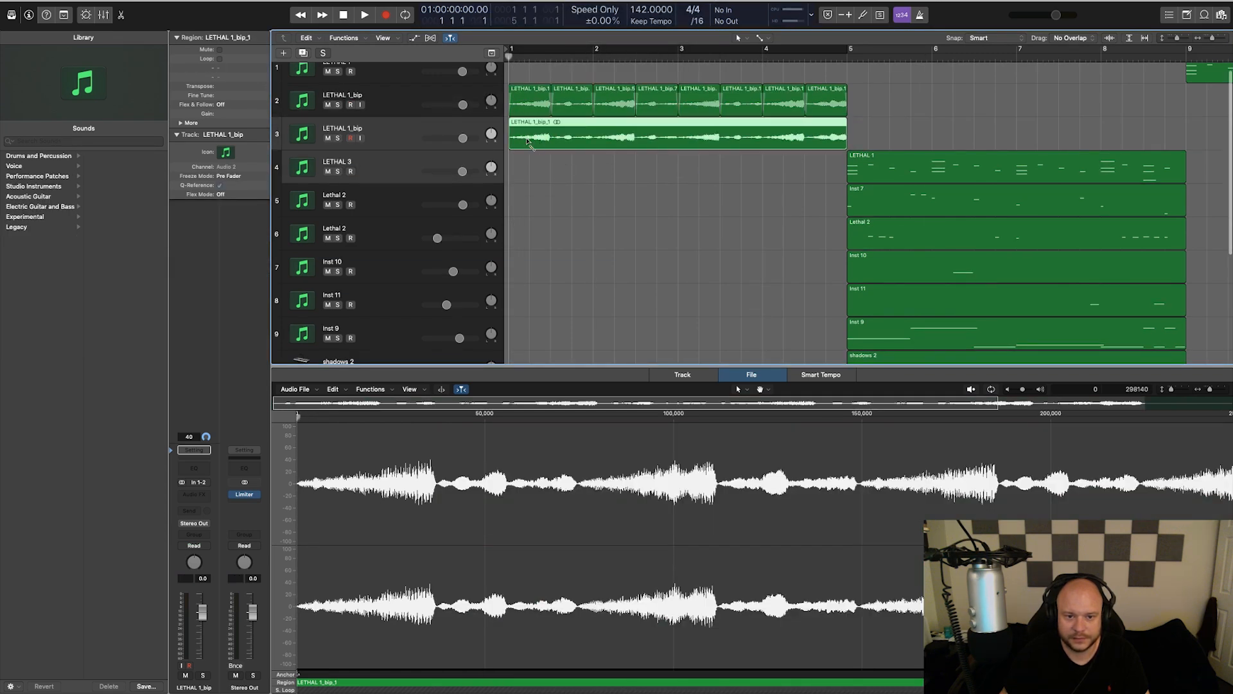
pyautogui.click(764, 40)
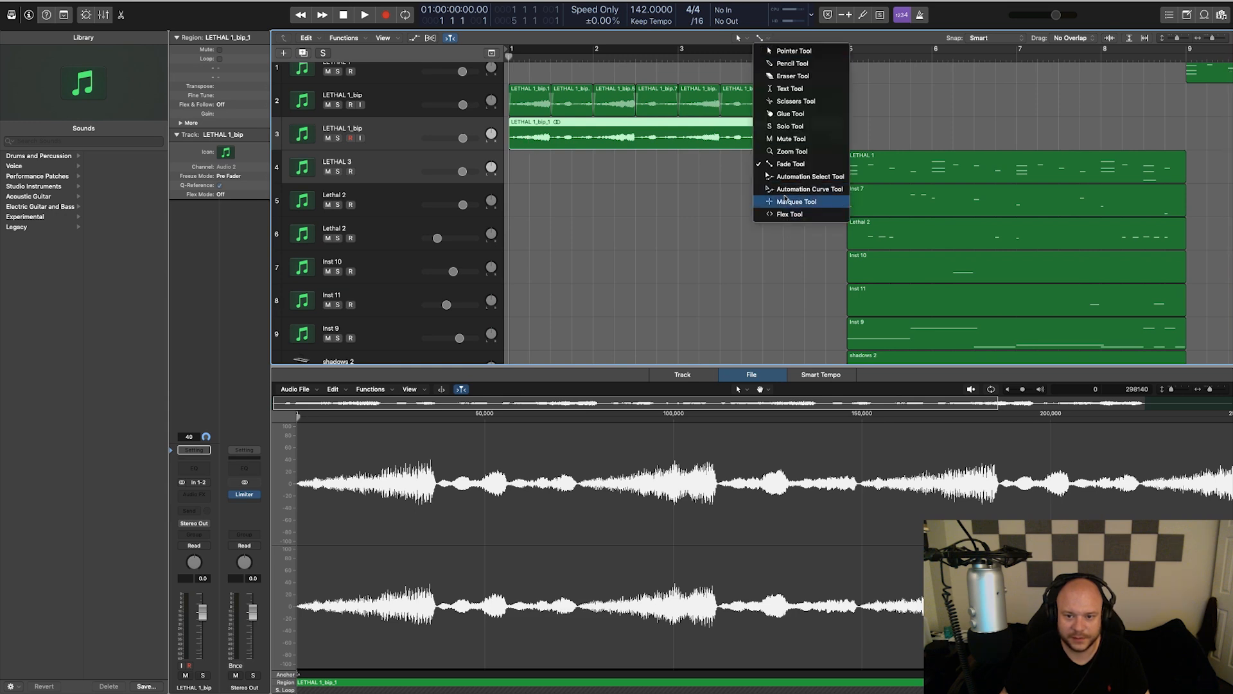
pyautogui.click(795, 101)
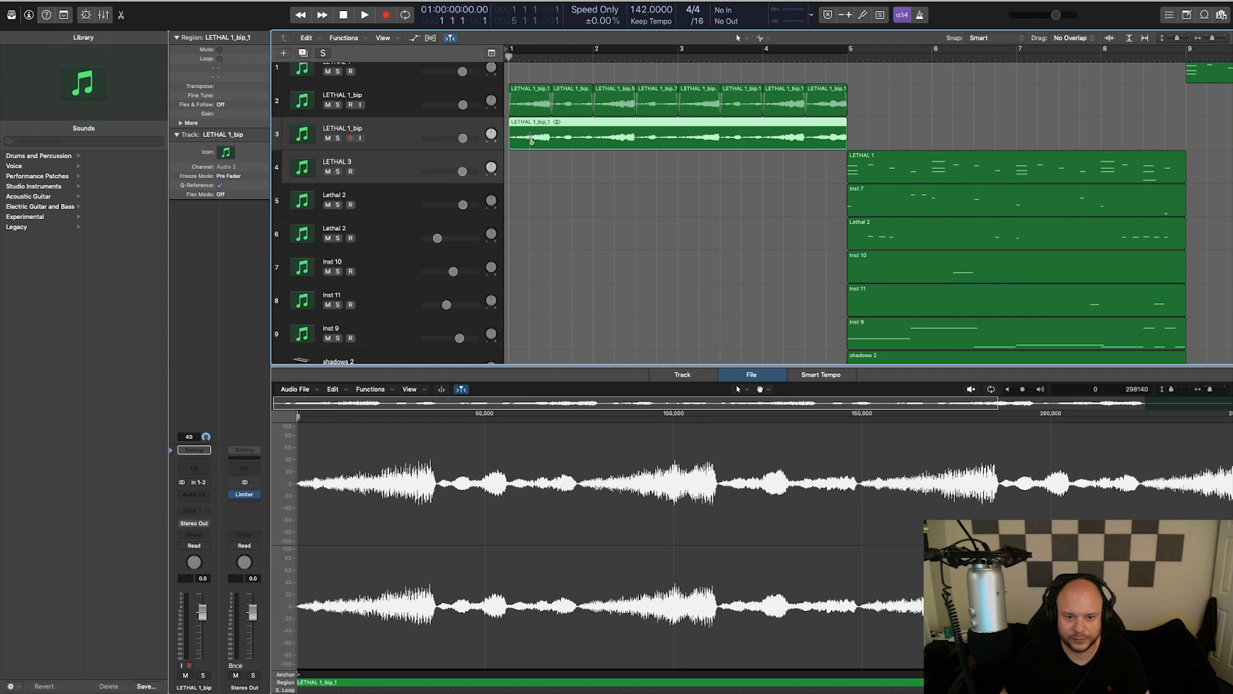
pyautogui.keyDown('alt'); pyautogui.click(530, 140); pyautogui.keyUp('alt')
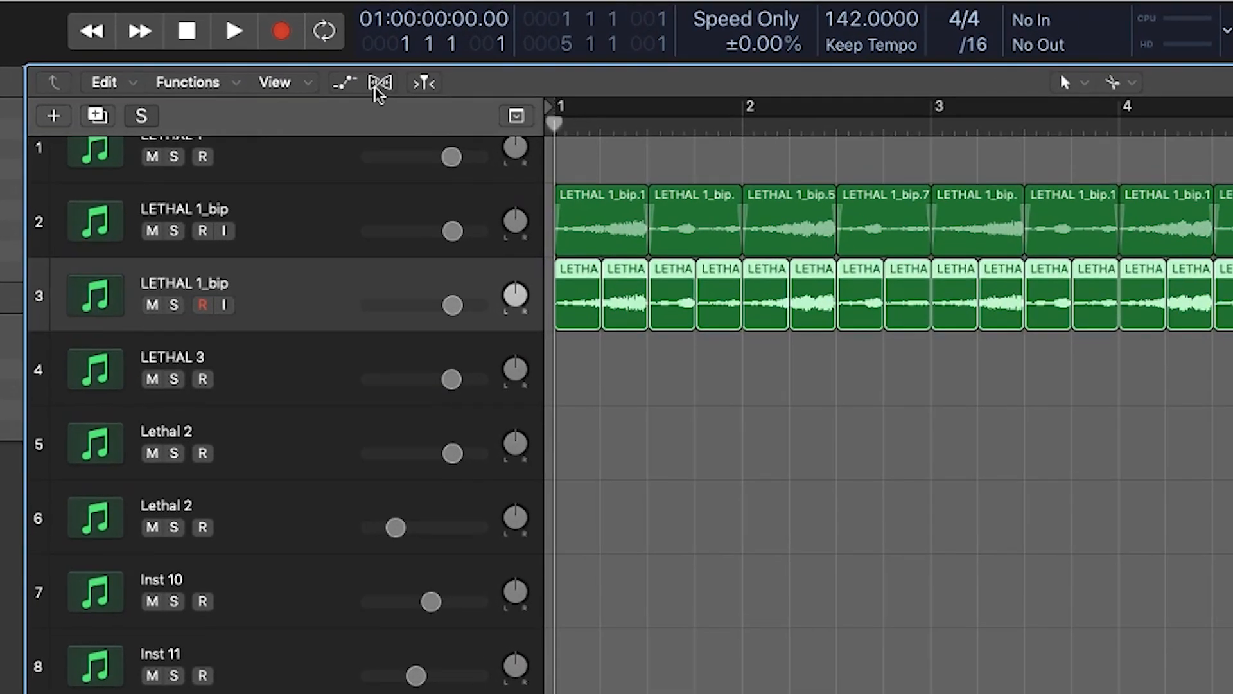
# Step: Set the second bounced track to Flex Time - Speed (FX), shorten its slices to half length and stretch them back to one beat
pyautogui.click(391, 72)
pyautogui.click(234, 344)
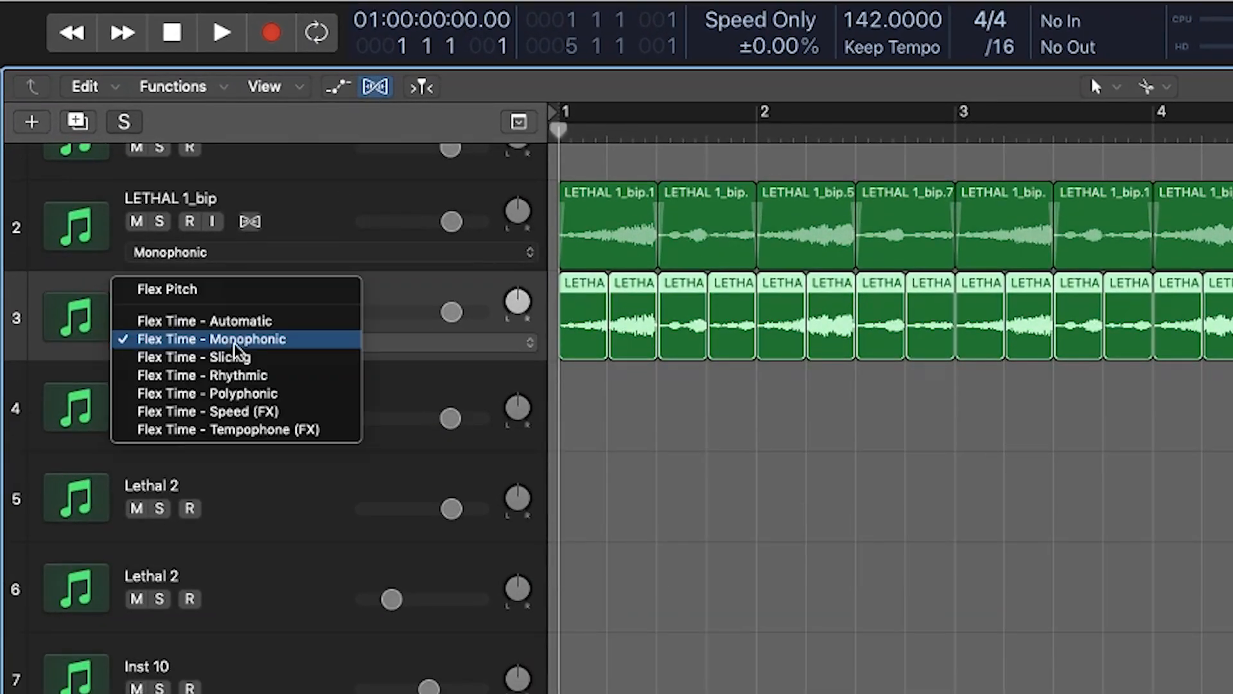
pyautogui.click(247, 412)
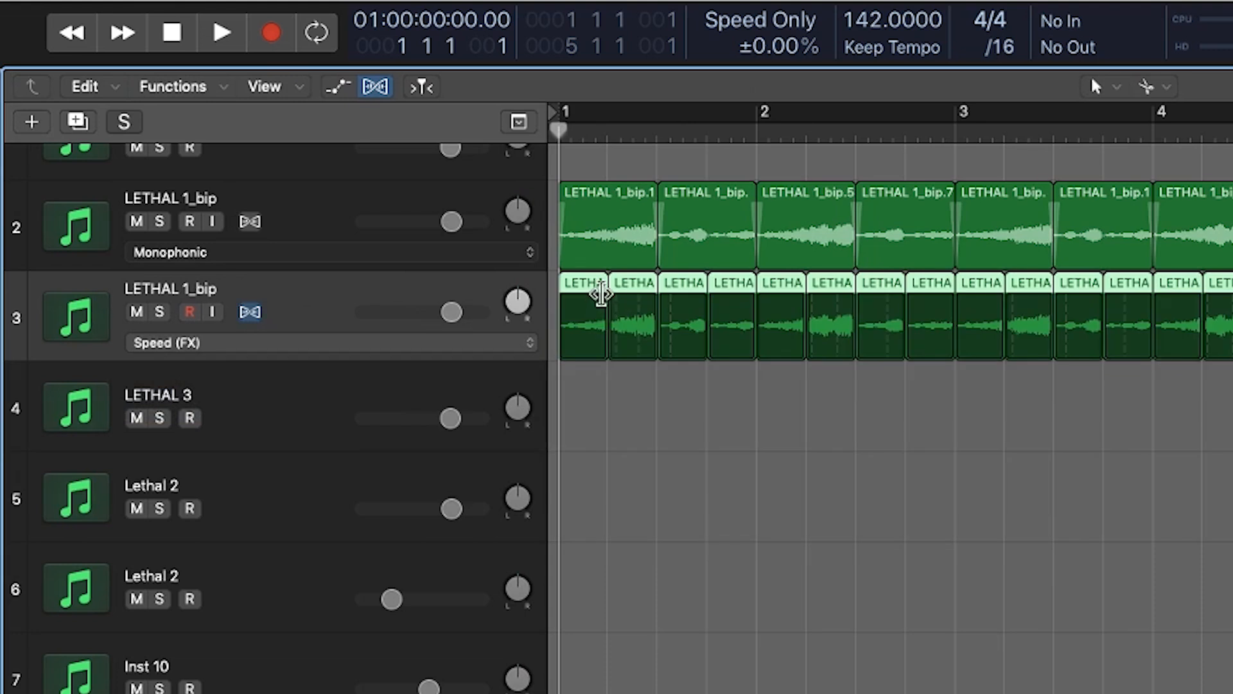
pyautogui.moveTo(604, 285); pyautogui.dragTo(582, 328)
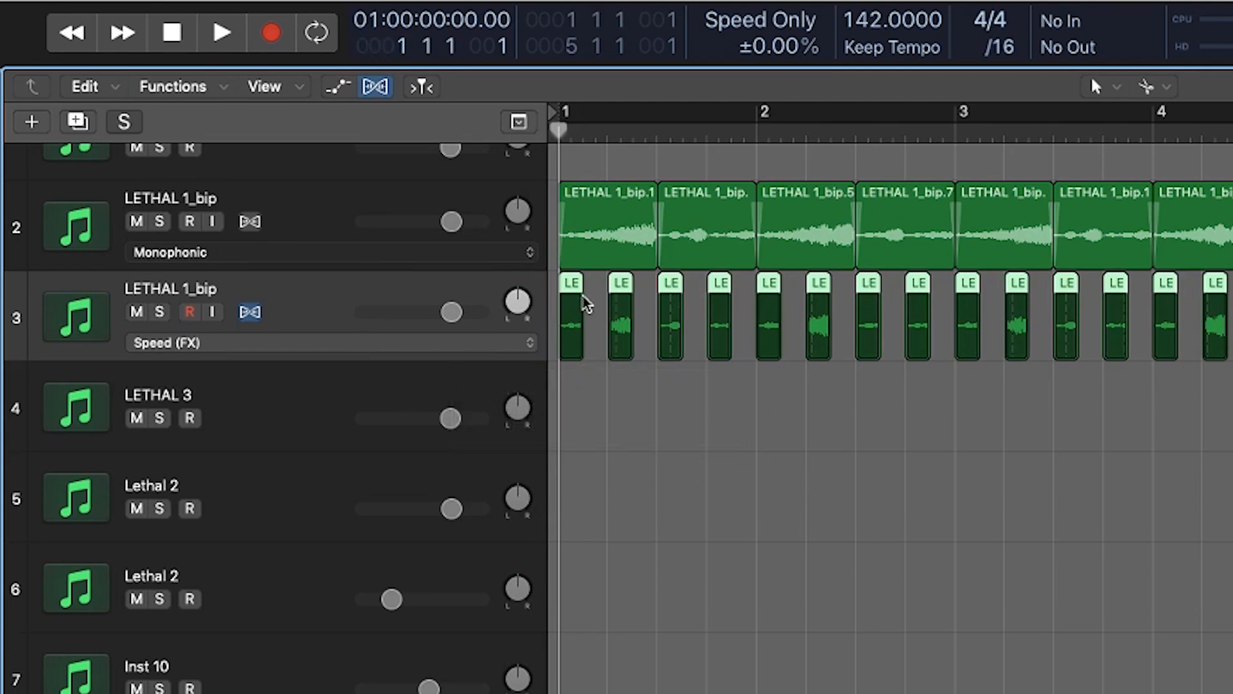
pyautogui.moveTo(580, 283); pyautogui.dragTo(606, 282)
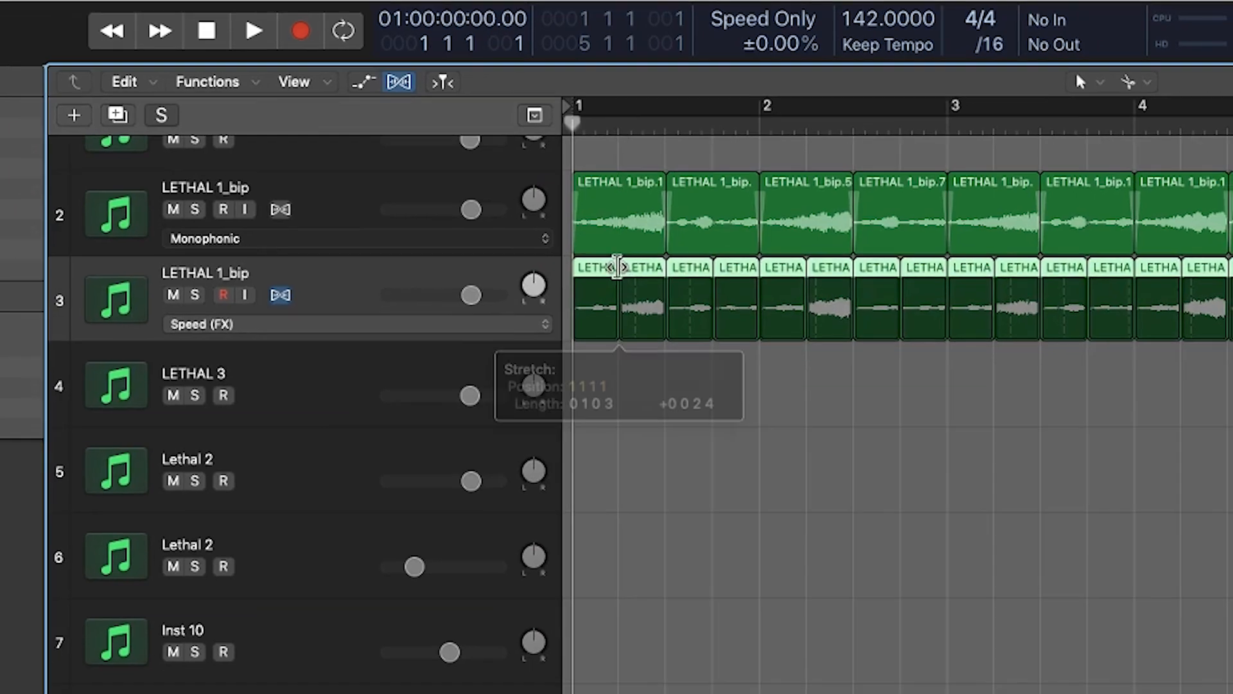
# Step: Play the stretched slices and mute the first LETHAL 1_bip track
pyautogui.press('space')
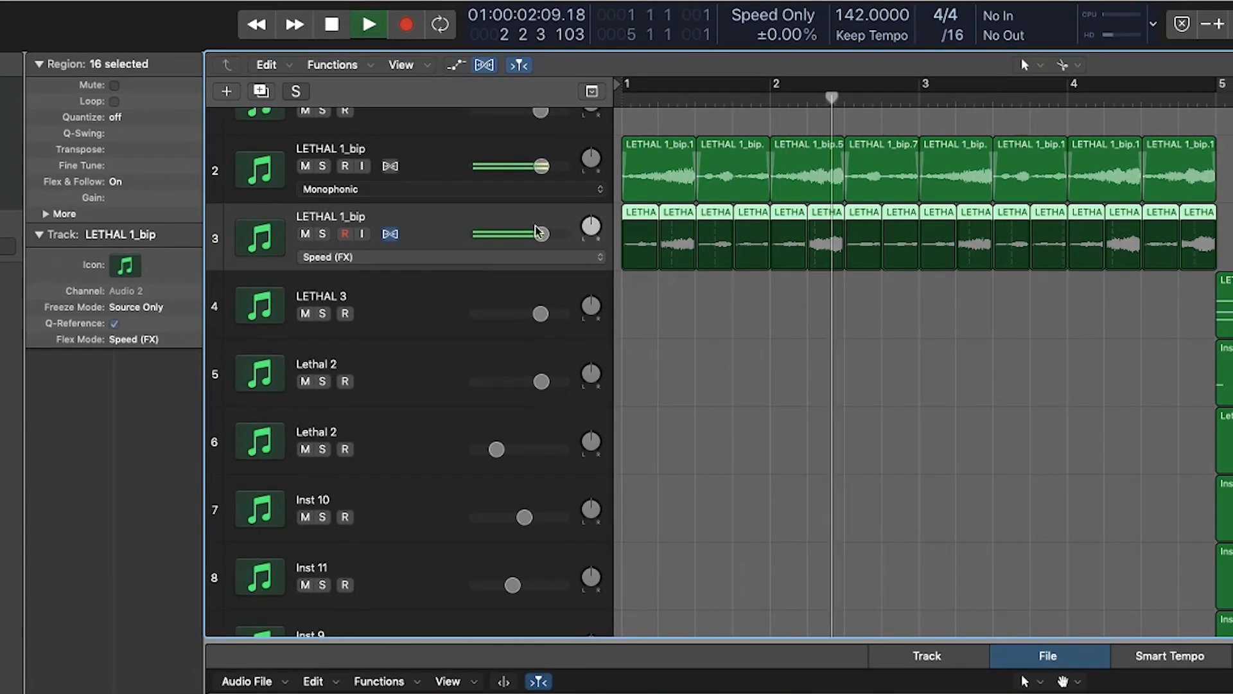
pyautogui.click(305, 166)
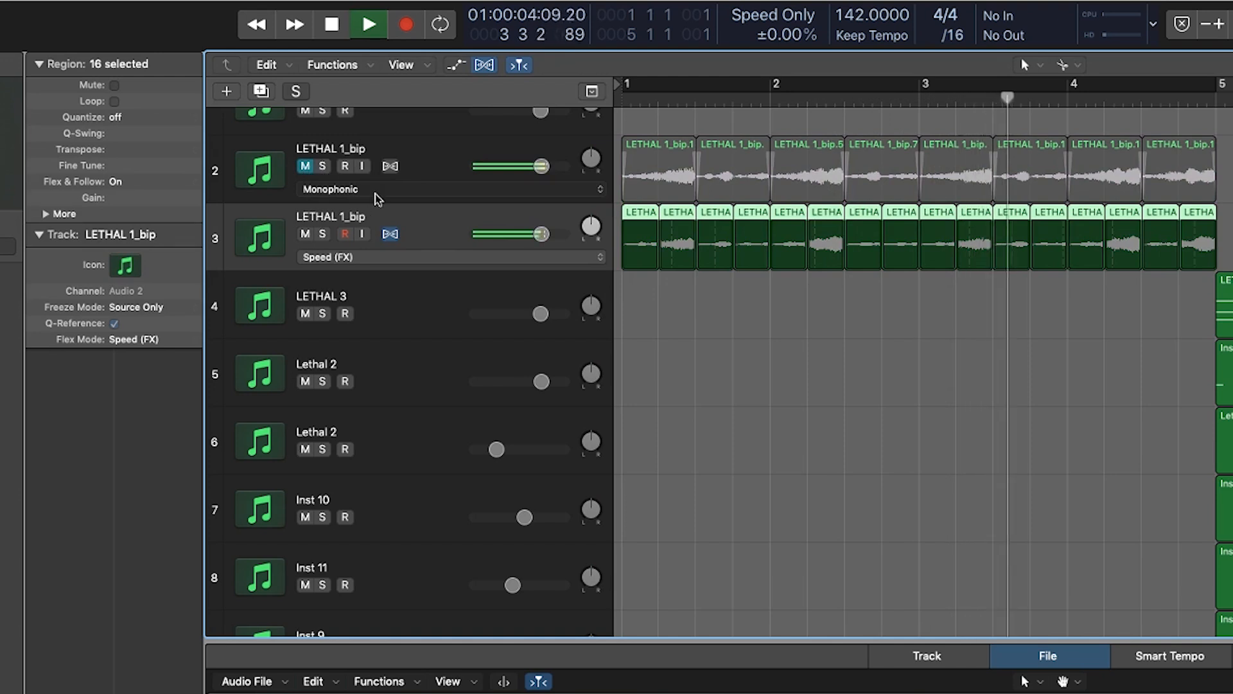
# Step: Stop playback, make the Fade Tool the secondary tool and hide the flex editing view for the sixteen slices
pyautogui.press('space')
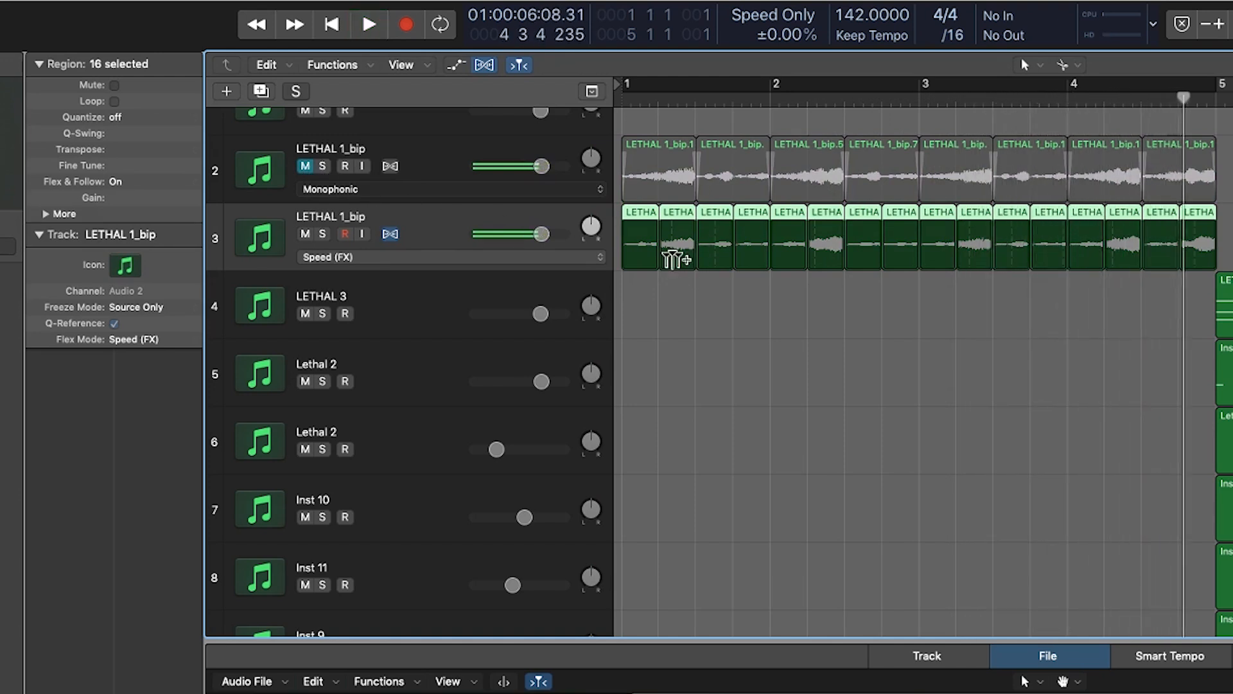
pyautogui.click(1066, 65)
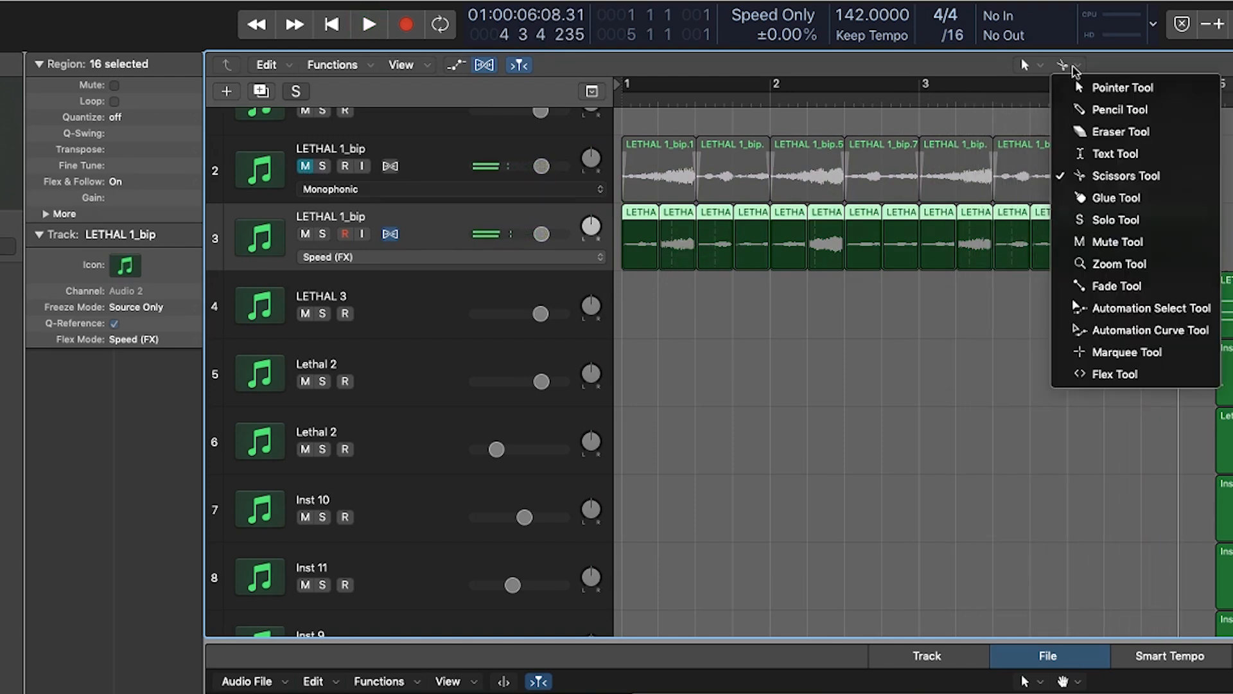
pyautogui.click(1121, 287)
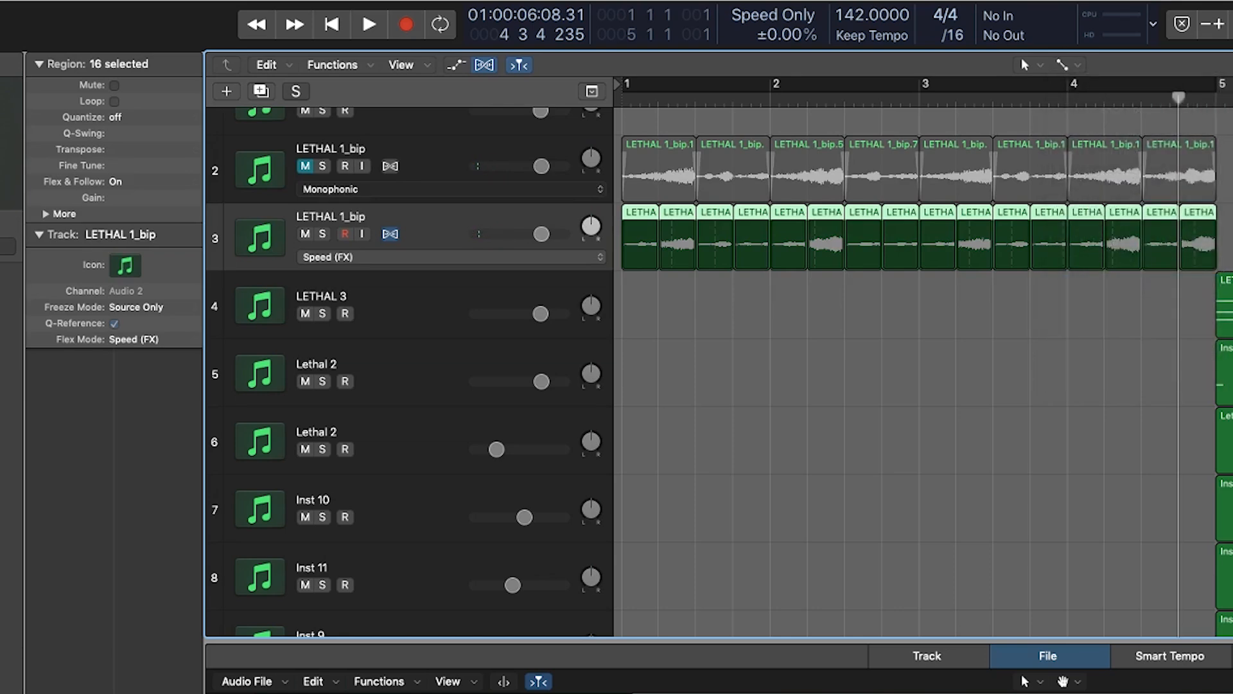
pyautogui.click(485, 64)
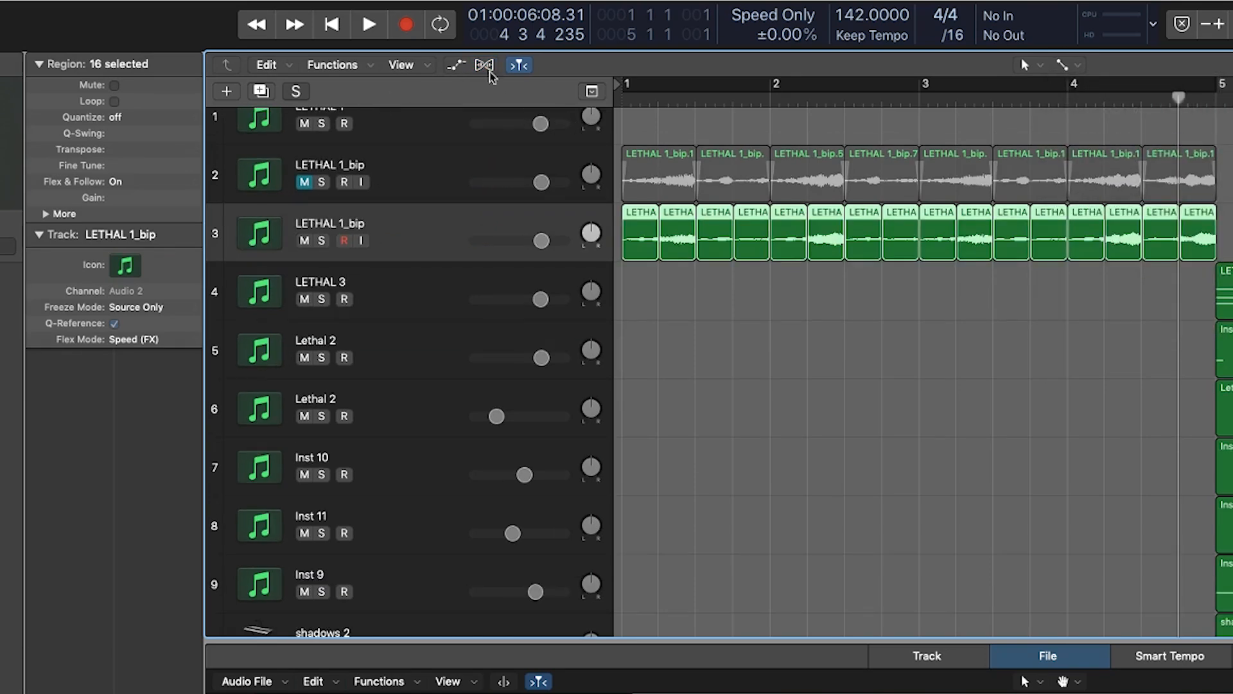
pyautogui.rightClick(655, 226)
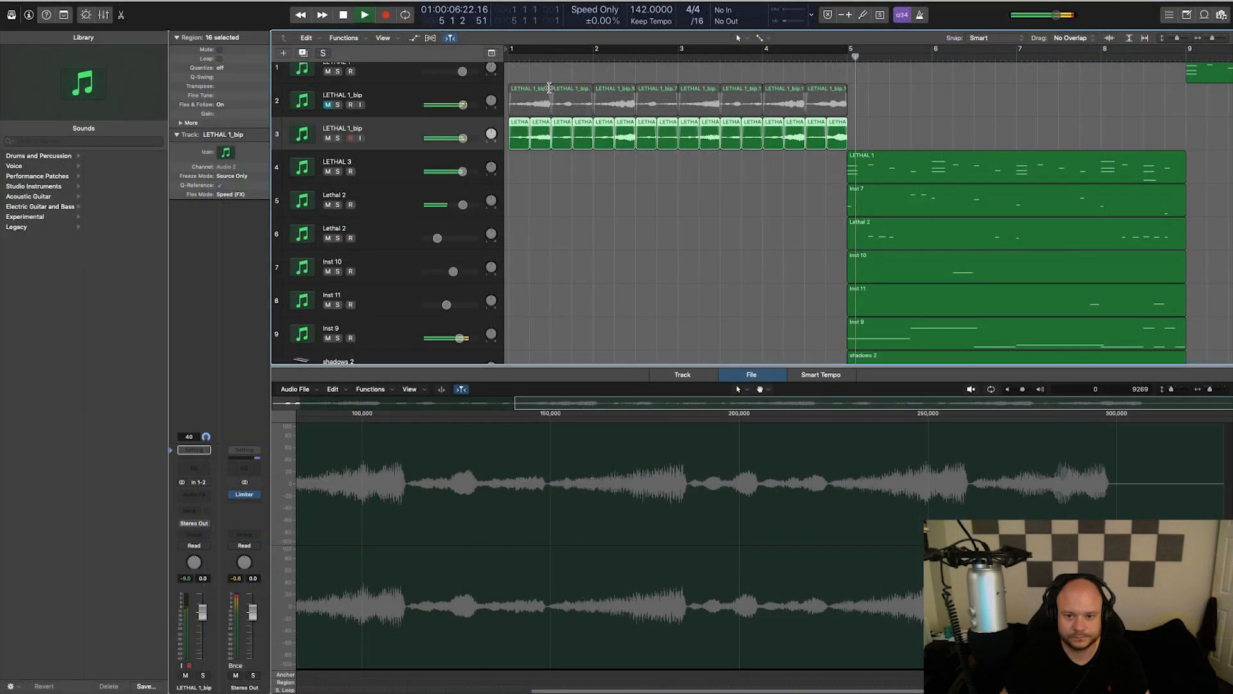
# Step: Play from the project start and move the LETHAL 1 region on track 1 to bar 5
pyautogui.press('Return')
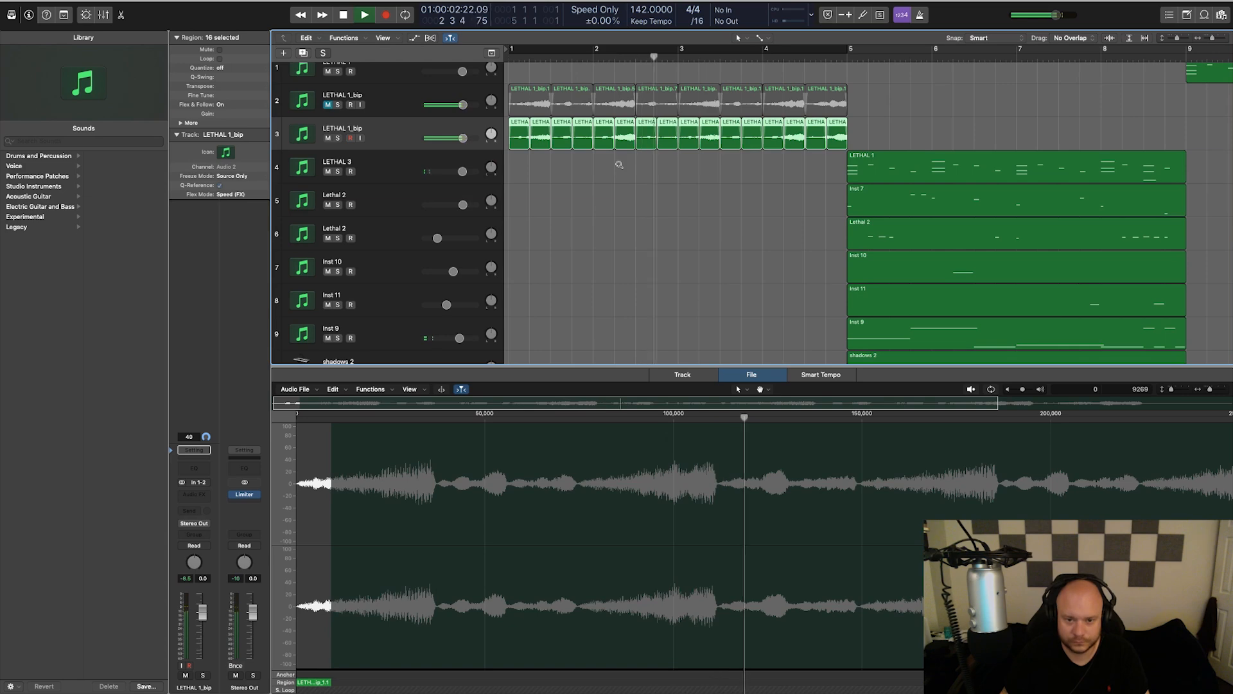
pyautogui.scroll(-8, 619, 165)
pyautogui.scroll(-6, 619, 165)
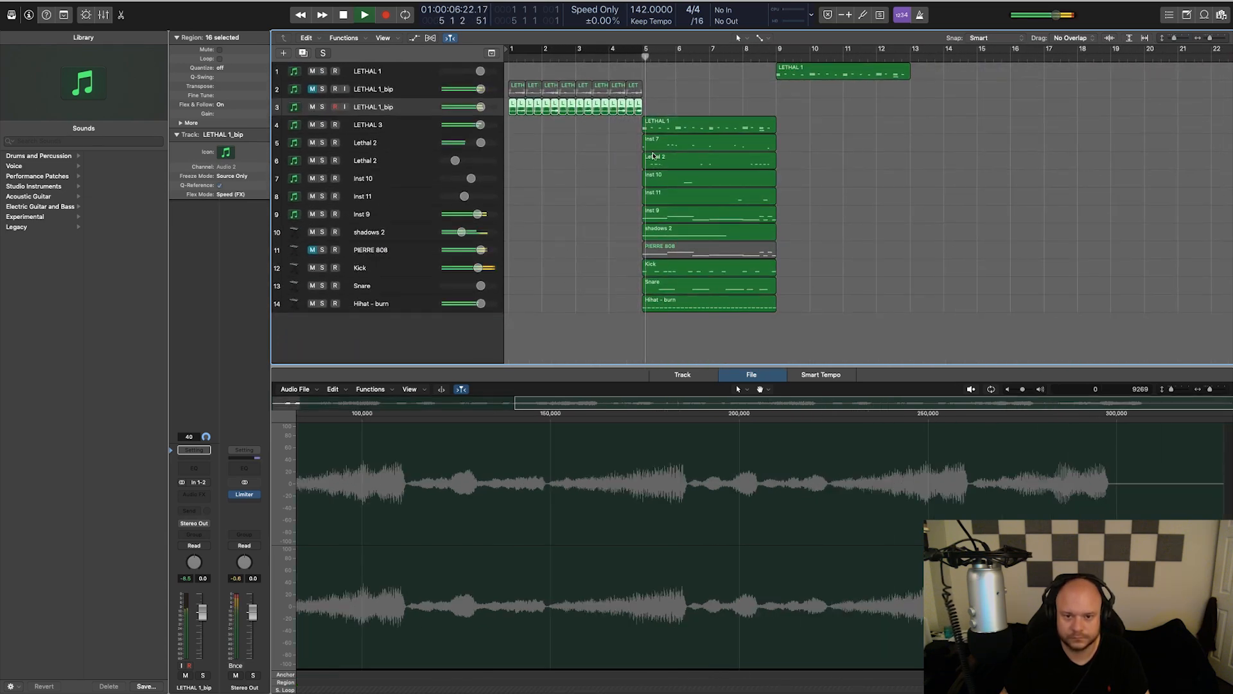
pyautogui.moveTo(817, 72); pyautogui.dragTo(684, 72)
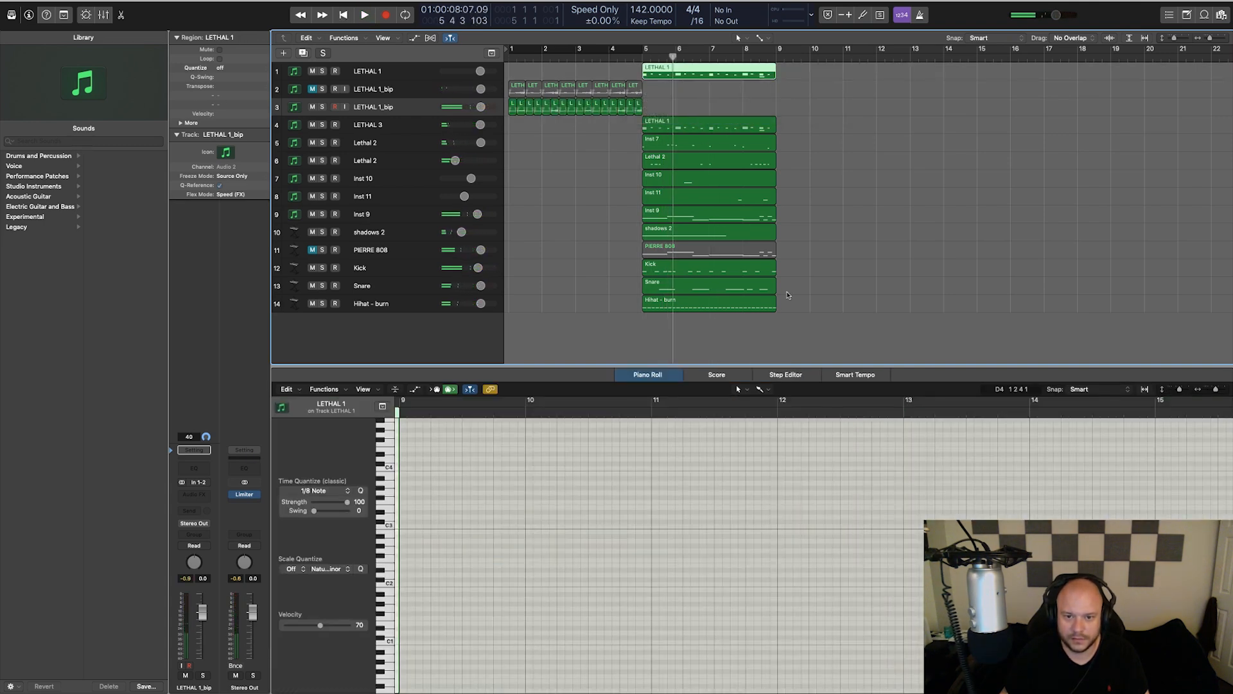
# Step: Move the Kick, Snare, Hihat - burn and PIERRE 808 regions to bar 9 and cycle bars 5 to 9
pyautogui.scroll(-5, 738, 271)
pyautogui.moveTo(695, 334); pyautogui.dragTo(681, 267)
pyautogui.moveTo(705, 216); pyautogui.dragTo(707, 205)
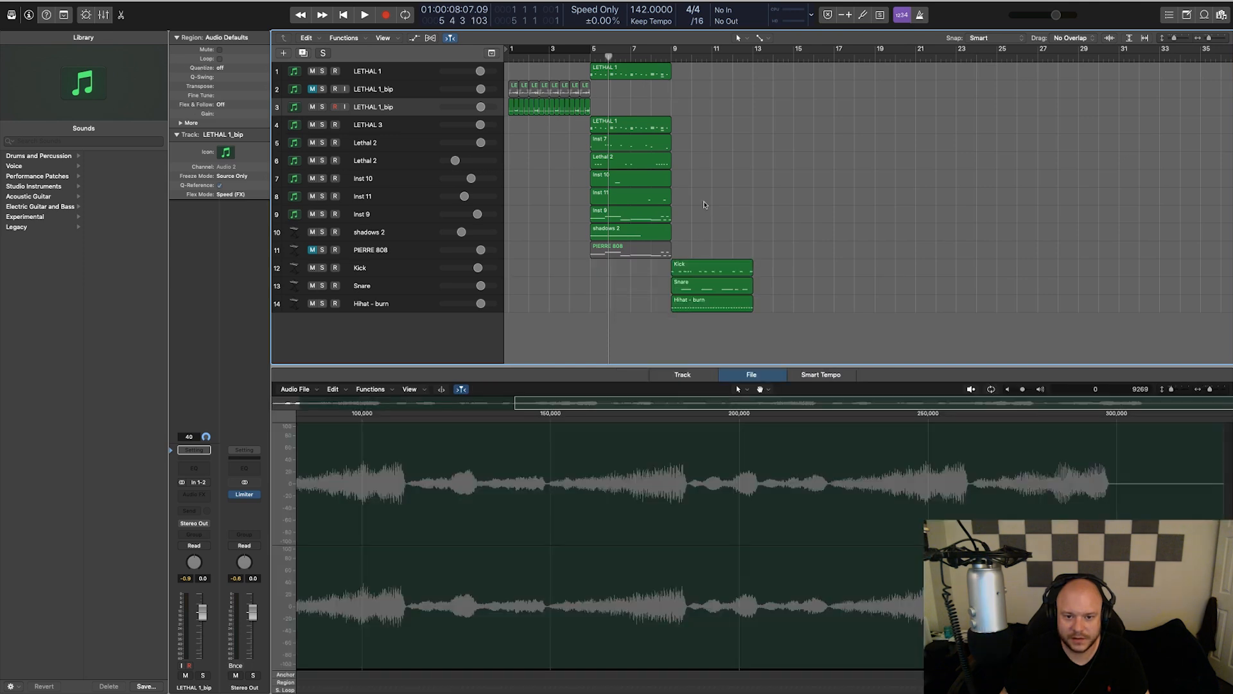
pyautogui.press('space')
pyautogui.moveTo(601, 51); pyautogui.dragTo(673, 53)
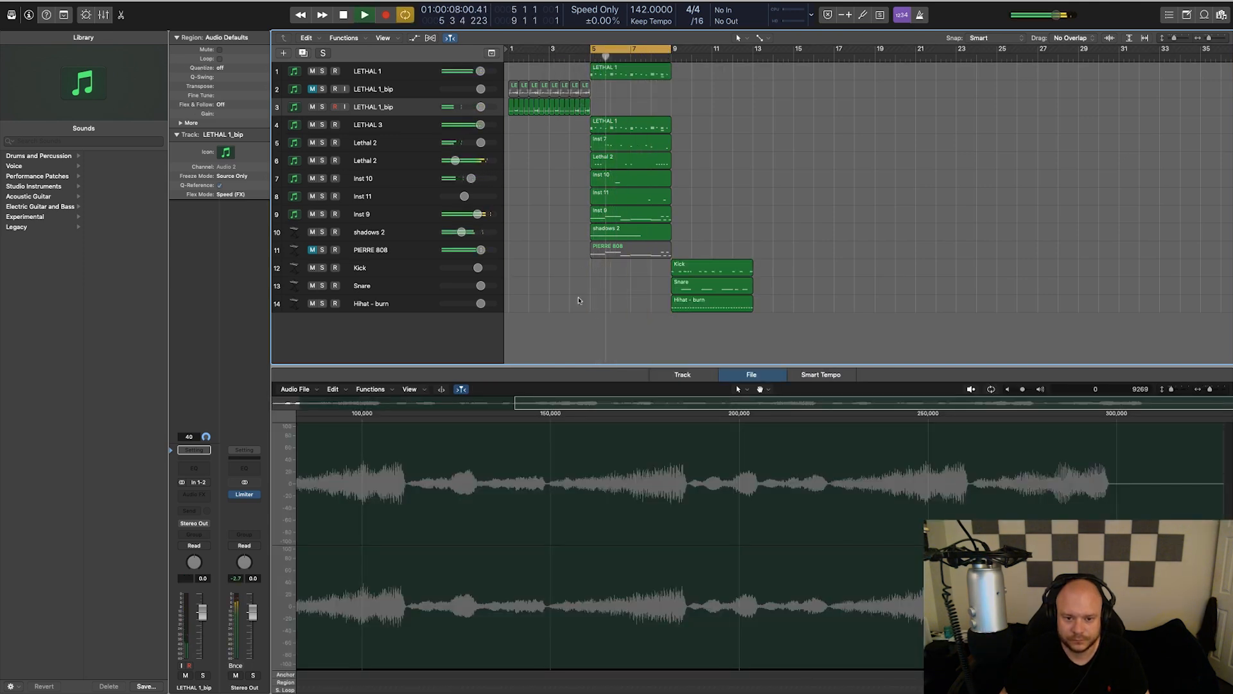
pyautogui.moveTo(615, 253); pyautogui.dragTo(696, 254)
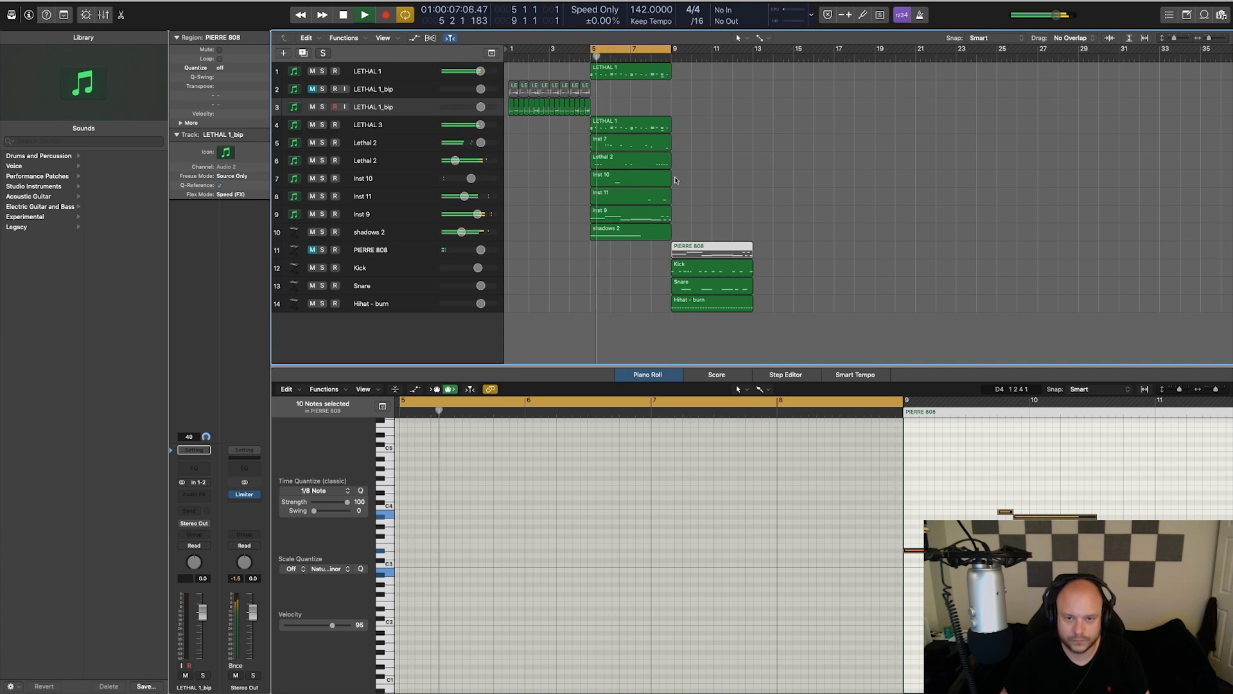
# Step: Move the PIERRE 808, Kick, Snare and Hihat - burn regions to bar 13 and loop the eight melody regions up to bar 13
pyautogui.press('space')
pyautogui.moveTo(712, 225); pyautogui.dragTo(714, 303)
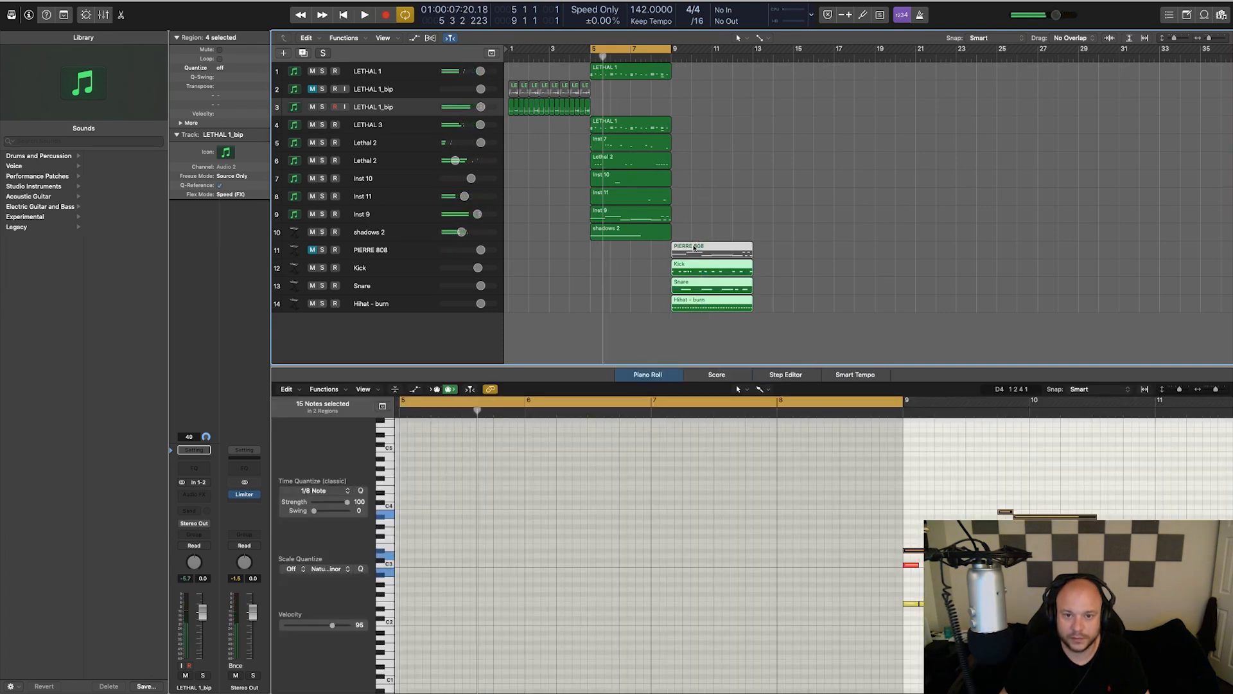
pyautogui.moveTo(696, 249); pyautogui.dragTo(757, 69)
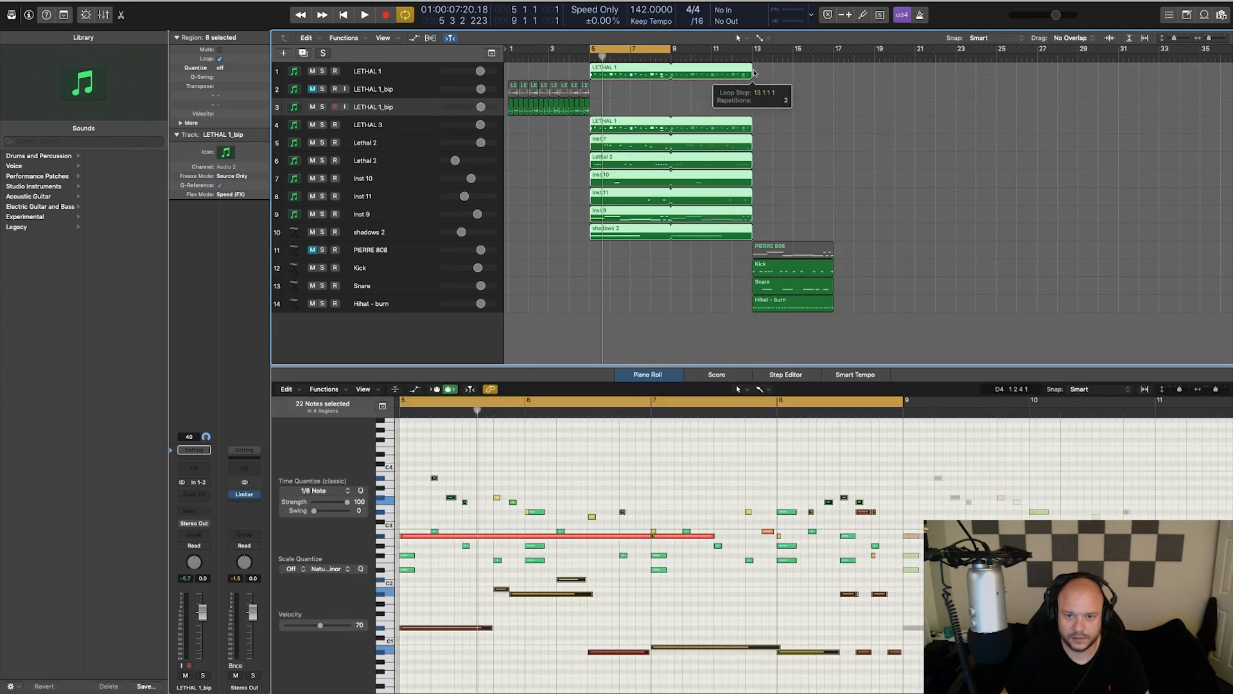
# Step: Extend the cycle range to cover bars 1 to 13 and play it
pyautogui.moveTo(672, 50); pyautogui.dragTo(750, 50)
pyautogui.moveTo(586, 51); pyautogui.dragTo(511, 50)
pyautogui.press('space')
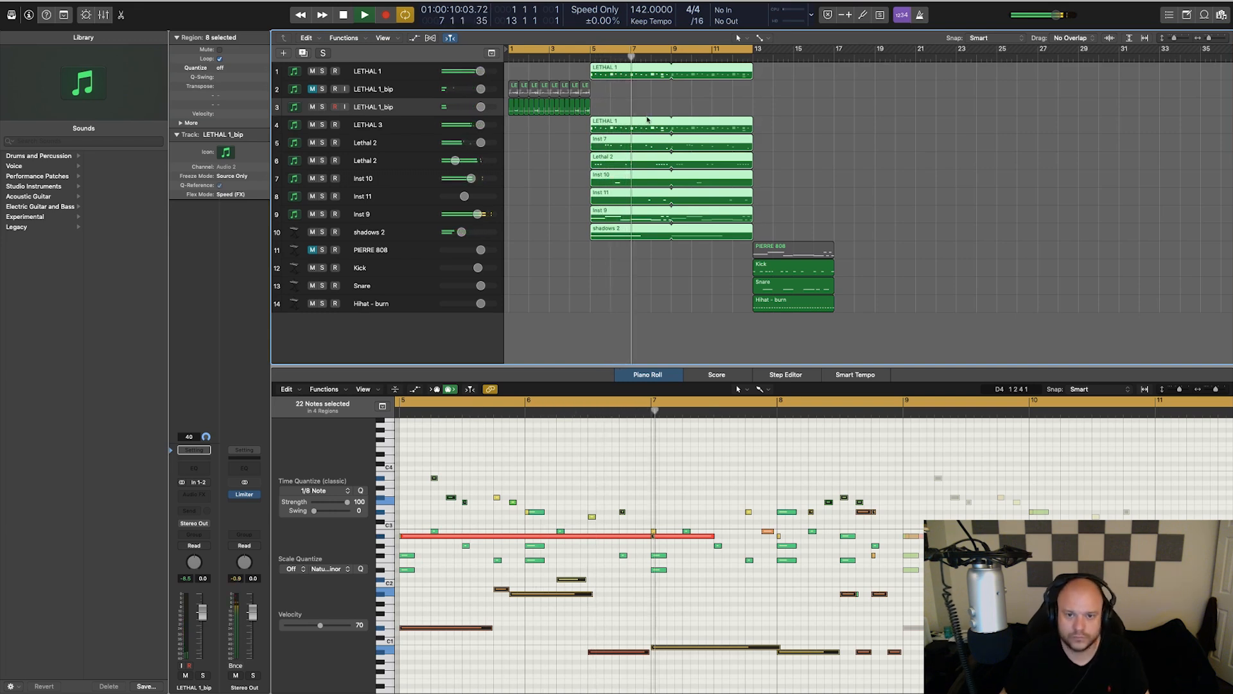
# Step: Copy the LETHAL 1 region on the LETHAL 3 track to bar 13 and unmute the PIERRE 808 track
pyautogui.press('super+Left')
pyautogui.press('super+Left')
pyautogui.press('super+Right')
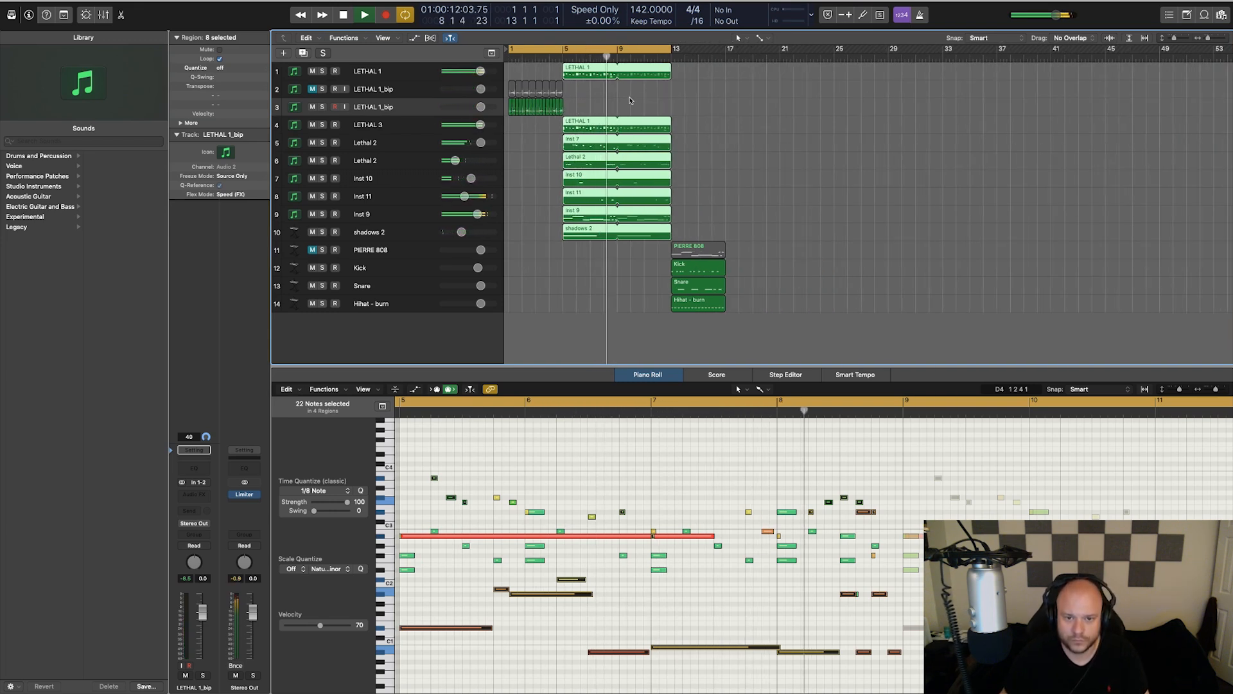
pyautogui.click(630, 100)
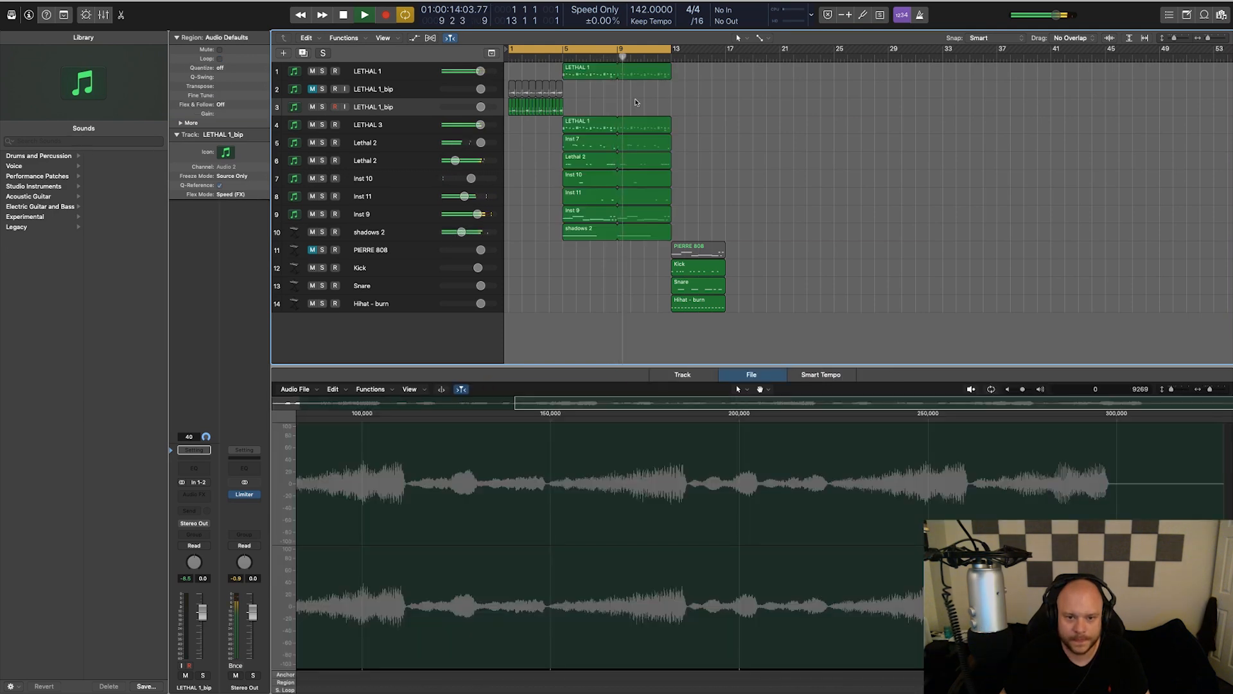
pyautogui.keyDown('alt'); pyautogui.moveTo(578, 126); pyautogui.dragTo(725, 122); pyautogui.keyUp('alt')
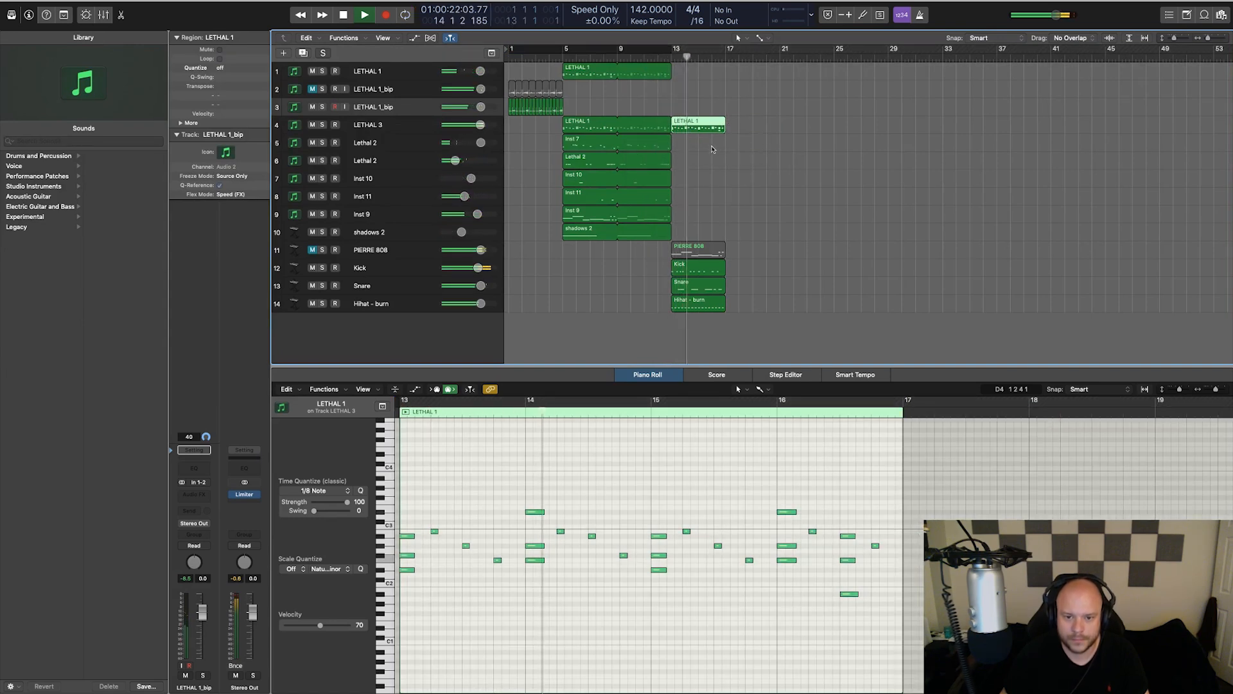
pyautogui.click(313, 250)
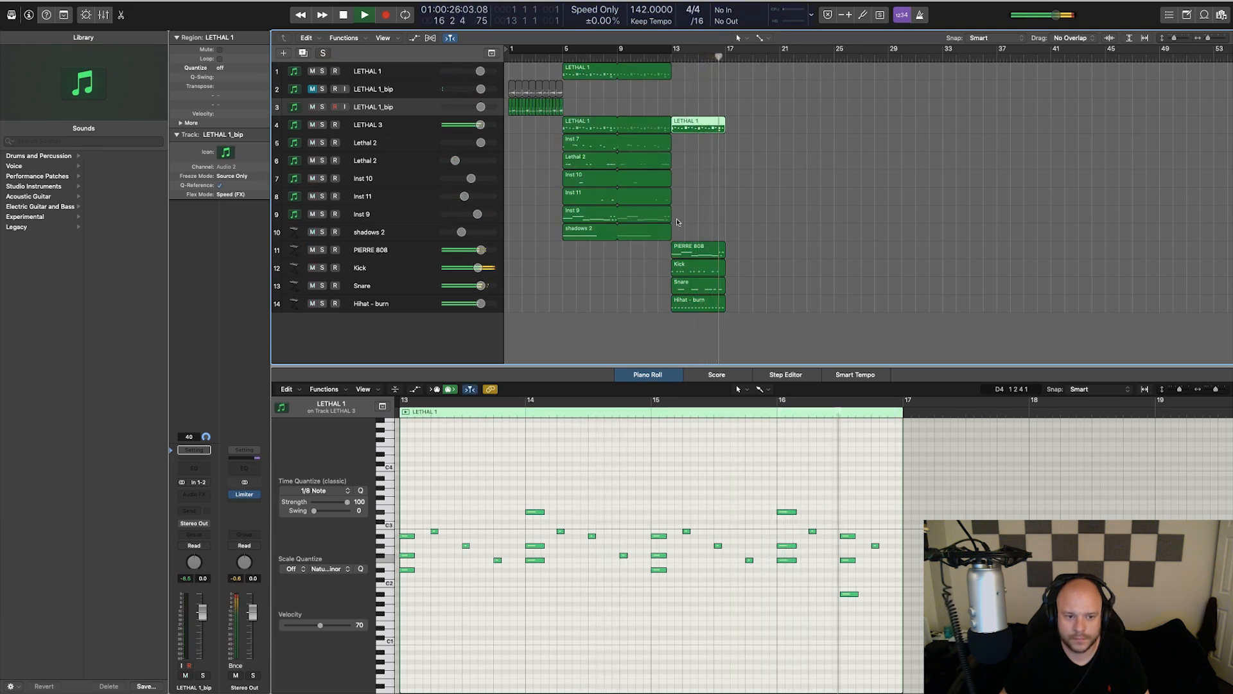
# Step: Duplicate the LETHAL 1, PIERRE 808, Kick, Snare and Hihat - burn regions from bar 13 to bar 17, and copy both sections to bar 21
pyautogui.press('space')
pyautogui.moveTo(750, 320); pyautogui.dragTo(735, 122)
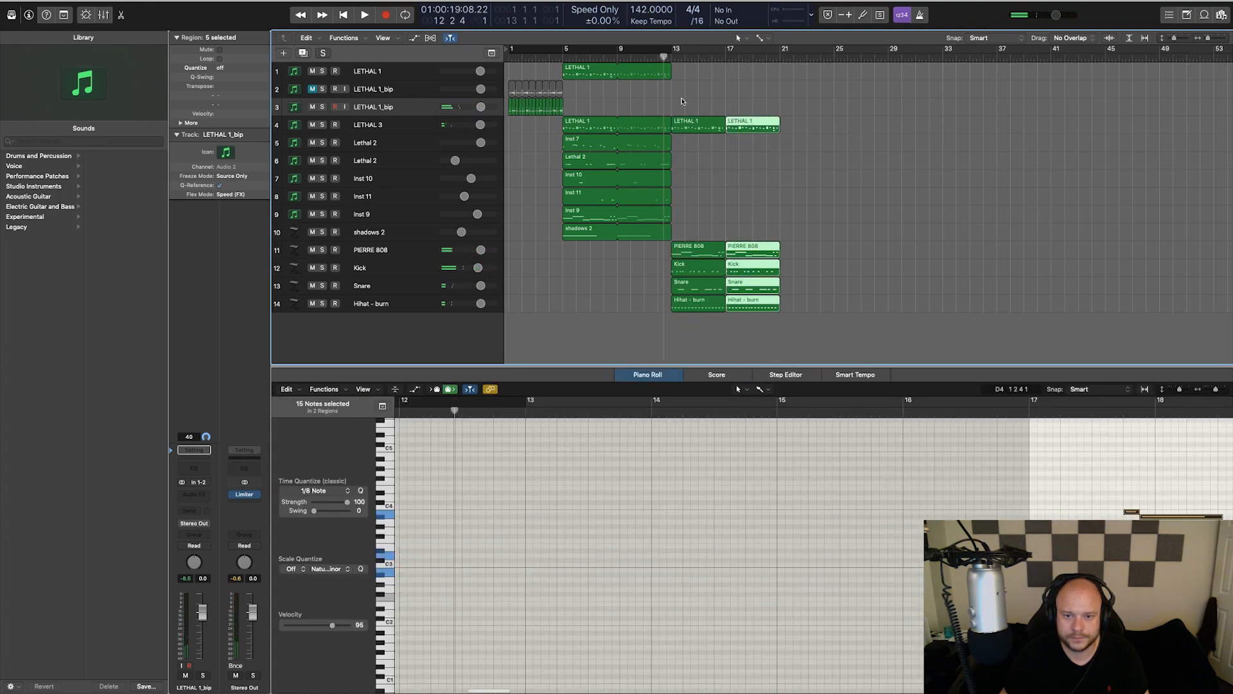
pyautogui.press('space')
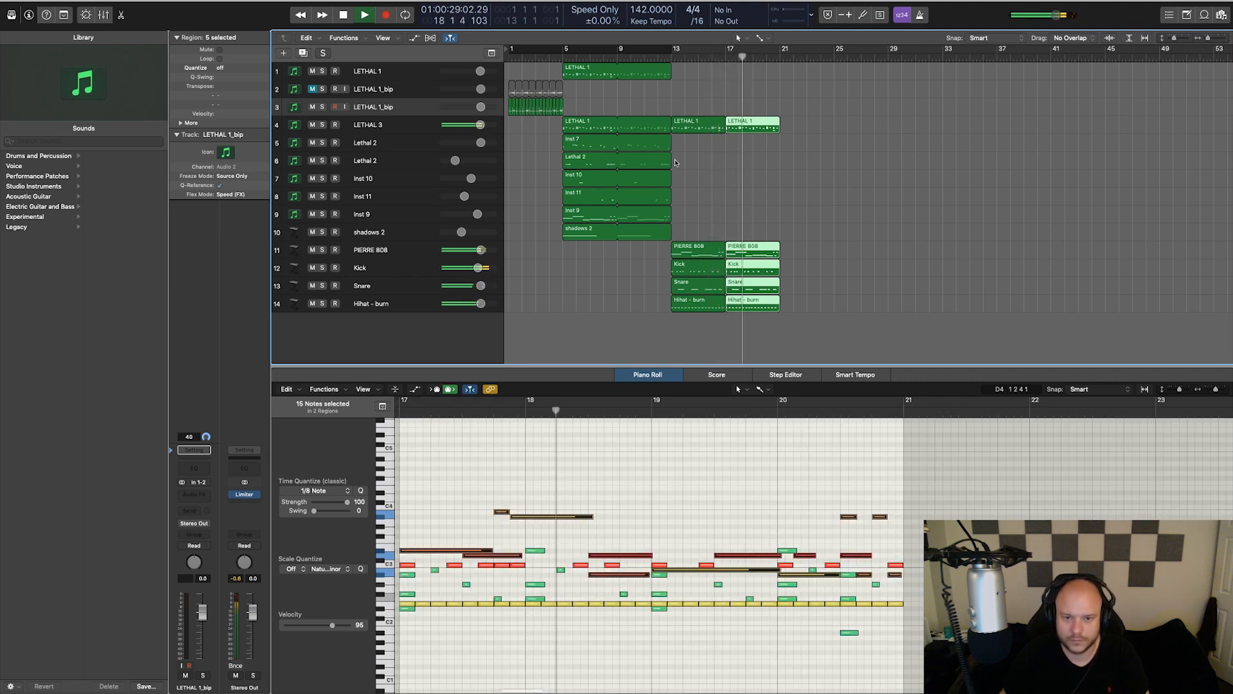
pyautogui.click(689, 162)
pyautogui.moveTo(816, 341); pyautogui.dragTo(796, 130)
pyautogui.click(793, 179)
pyautogui.press('space')
# Step: Copy the looped track 1 LETHAL 1, Inst 7, Lethal 2, Inst 10 and Inst 11 regions to bar 21
pyautogui.moveTo(587, 72); pyautogui.dragTo(804, 77)
pyautogui.moveTo(725, 142); pyautogui.dragTo(838, 141)
pyautogui.click(700, 194)
pyautogui.press('space')
pyautogui.moveTo(700, 200); pyautogui.dragTo(790, 192)
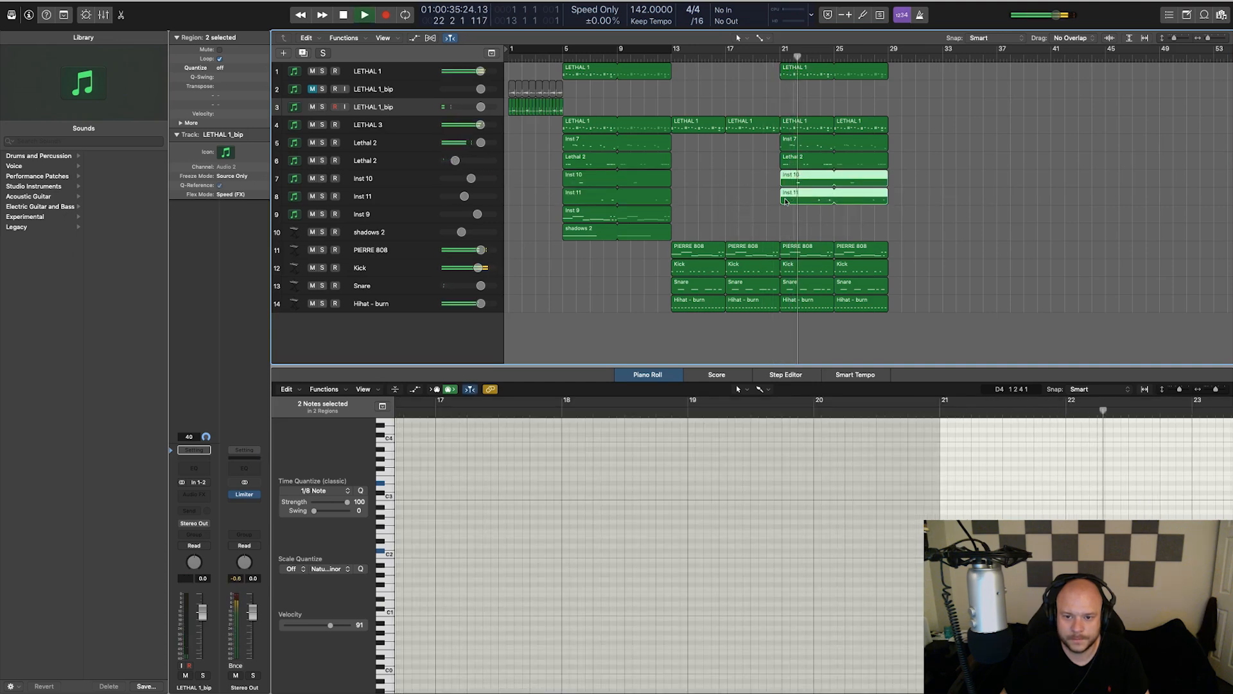
# Step: Delete the PIERRE 808 region at bar 25 and copy the Inst 9 region to bar 25
pyautogui.click(748, 175)
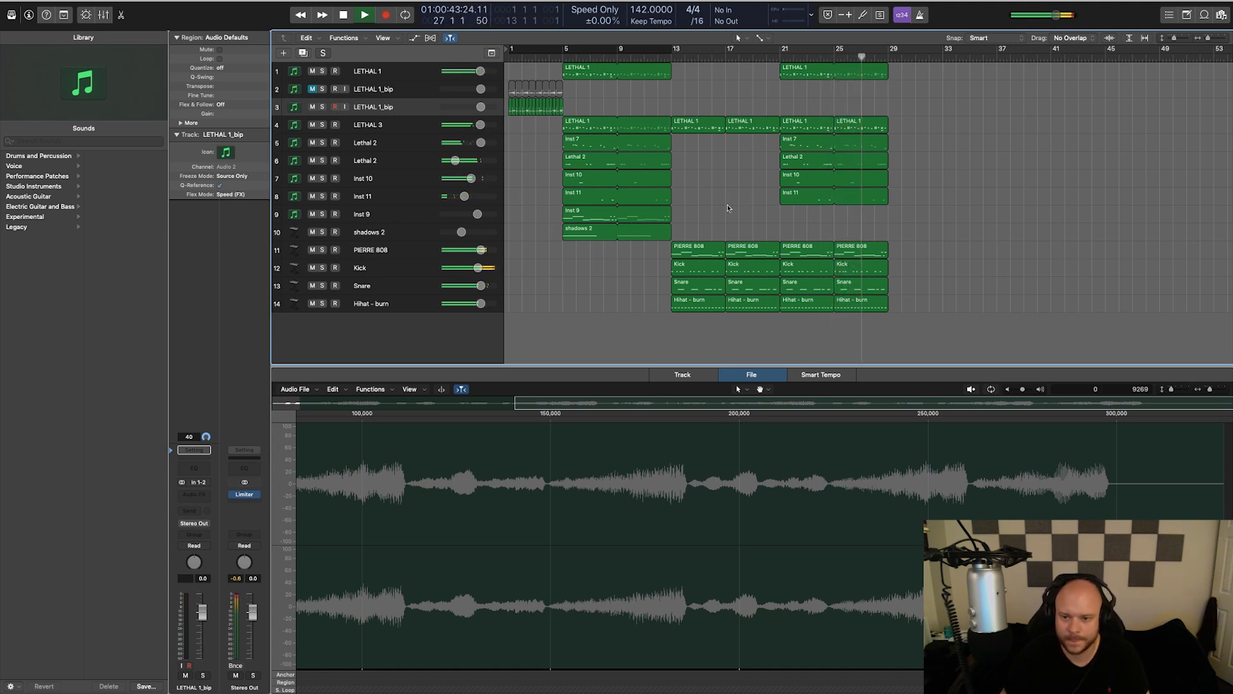
pyautogui.press('space')
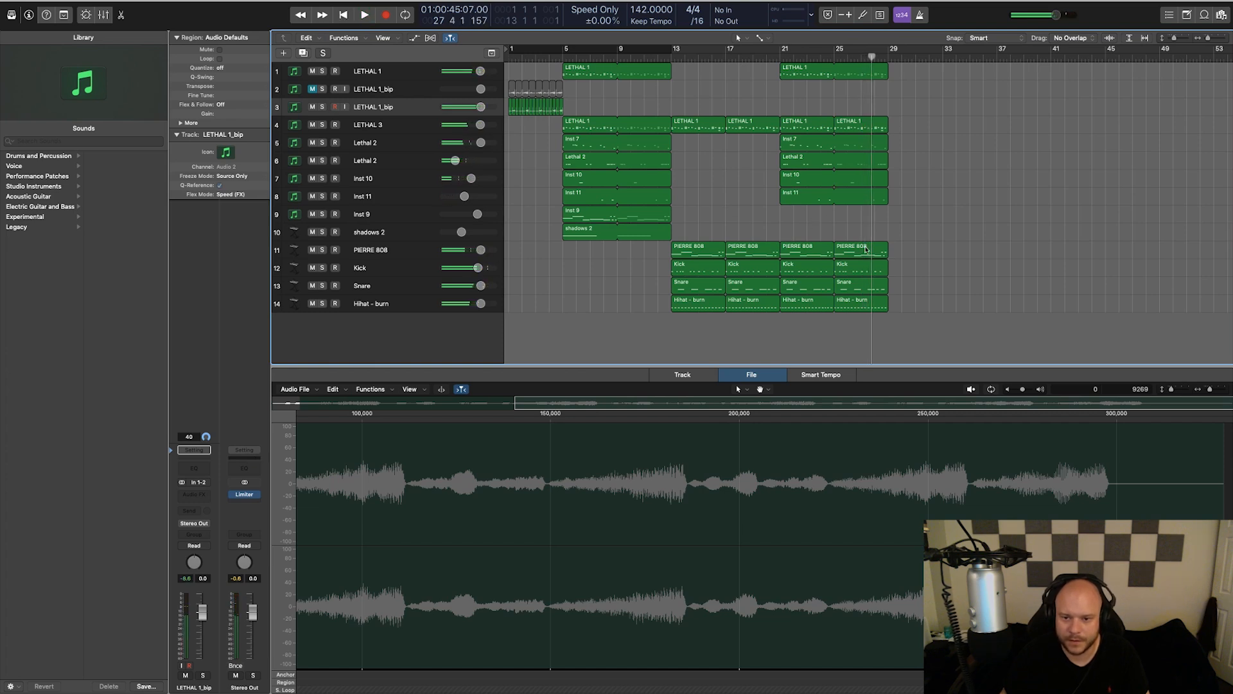
pyautogui.click(854, 252)
pyautogui.press('Delete')
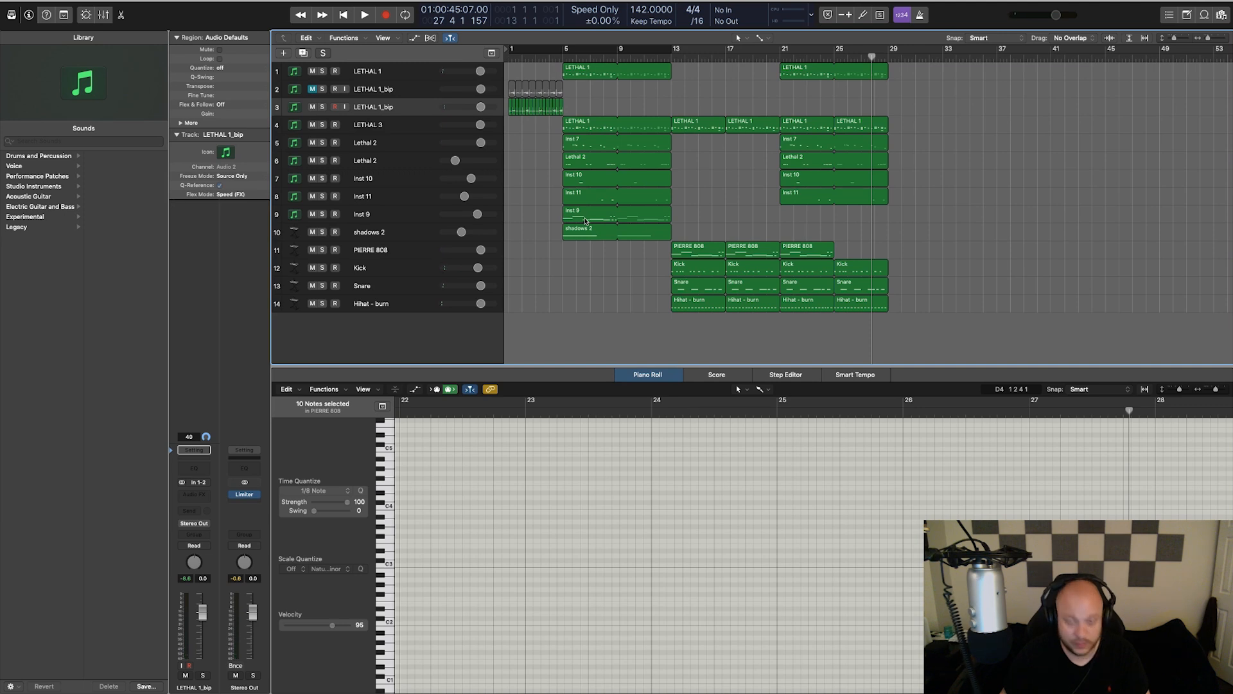
pyautogui.moveTo(577, 220); pyautogui.dragTo(845, 217)
# Step: Copy all eight looped melody regions from bar 5 to bar 29 and play that section
pyautogui.moveTo(655, 264); pyautogui.dragTo(910, 68)
pyautogui.press('space')
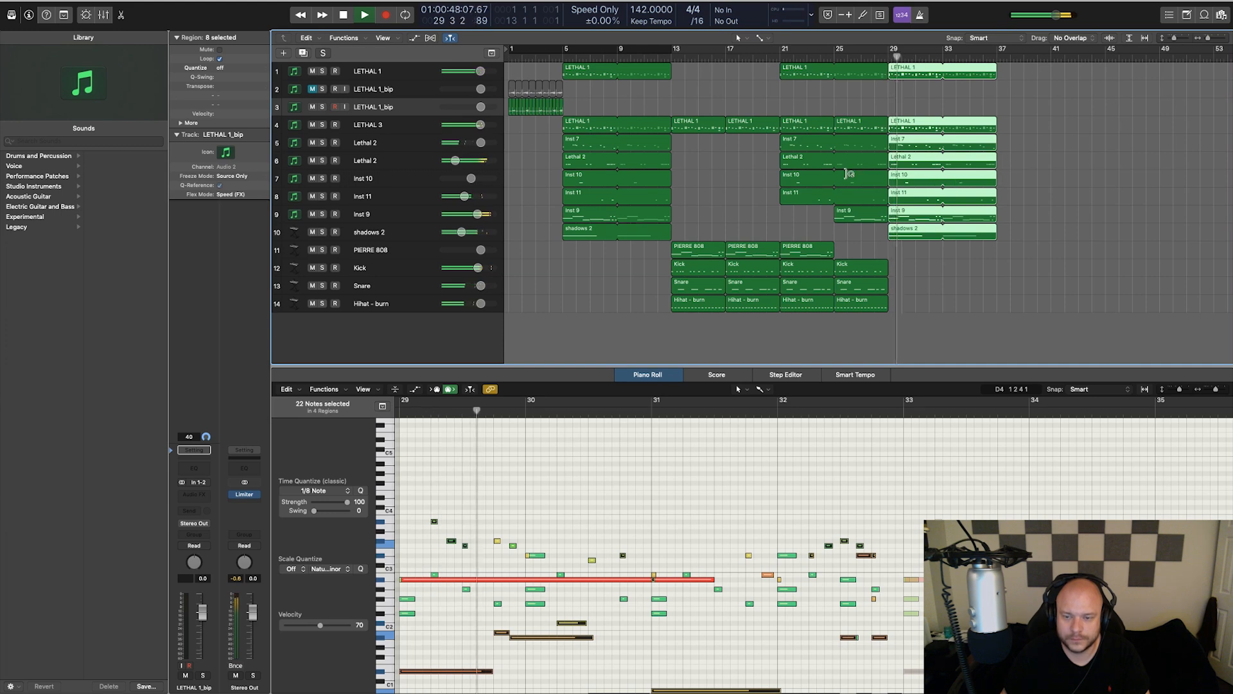
pyautogui.scroll(-4, 847, 173)
# Step: Copy the shadows 2 region to bars 13 and 21, and remove the loop from the one at bar 5
pyautogui.moveTo(461, 232); pyautogui.dragTo(465, 232)
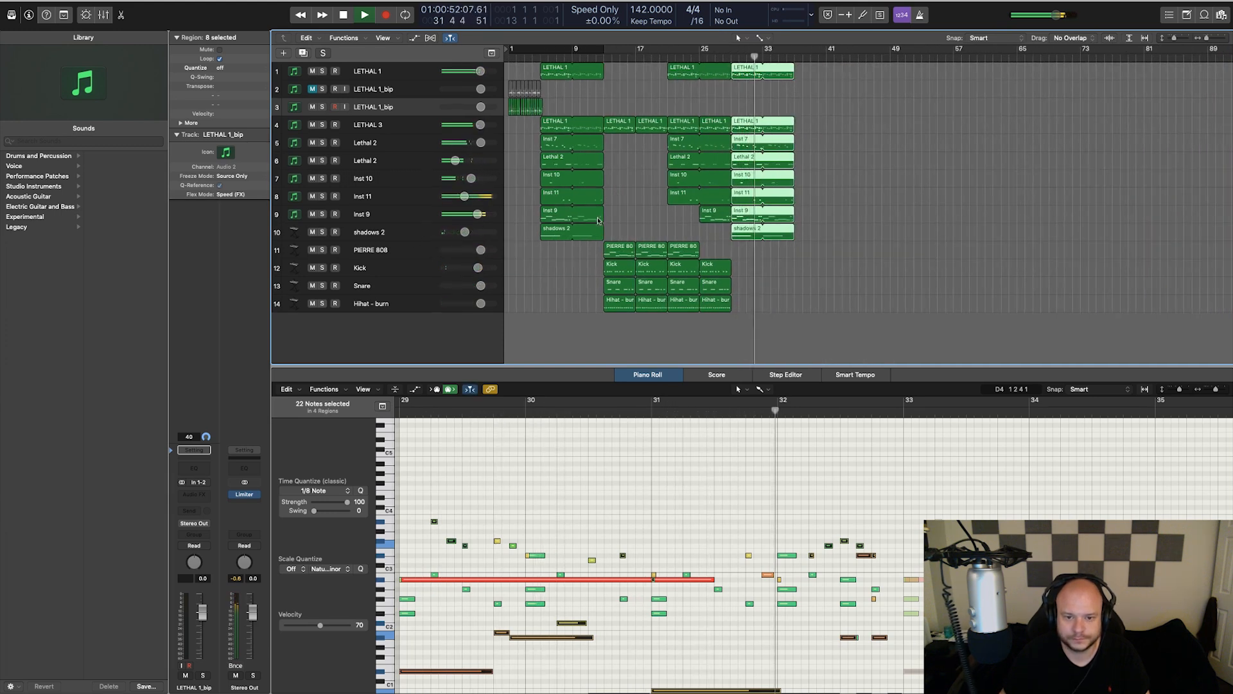
pyautogui.moveTo(551, 234); pyautogui.dragTo(674, 231)
pyautogui.moveTo(599, 230); pyautogui.dragTo(561, 230)
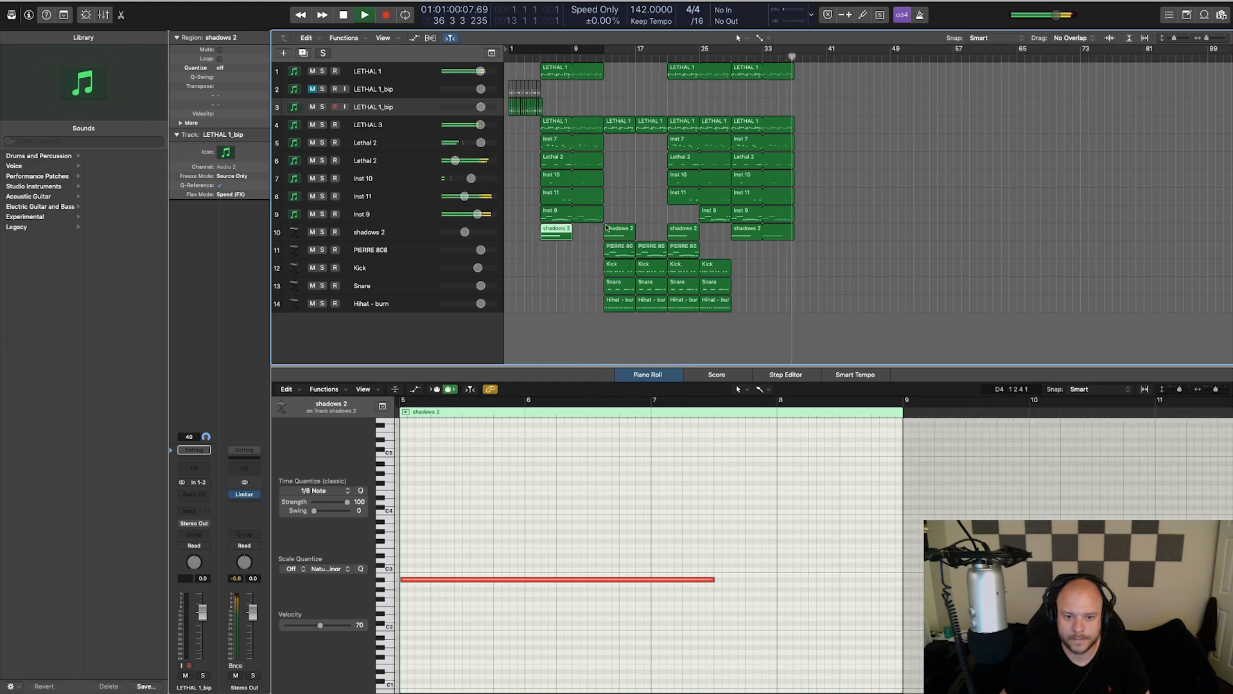
# Step: Play the section from bar 13 and raise the shadows 2 track's volume slightly
pyautogui.press('space')
pyautogui.press('space')
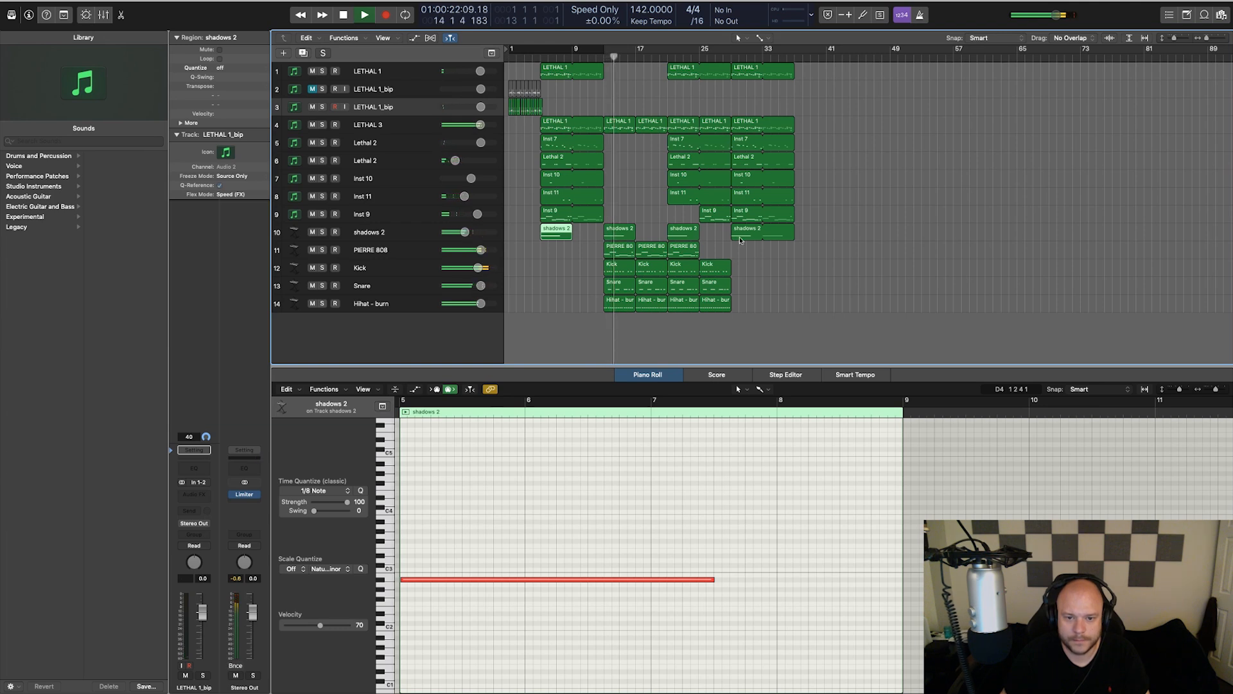
pyautogui.moveTo(465, 232); pyautogui.dragTo(473, 232)
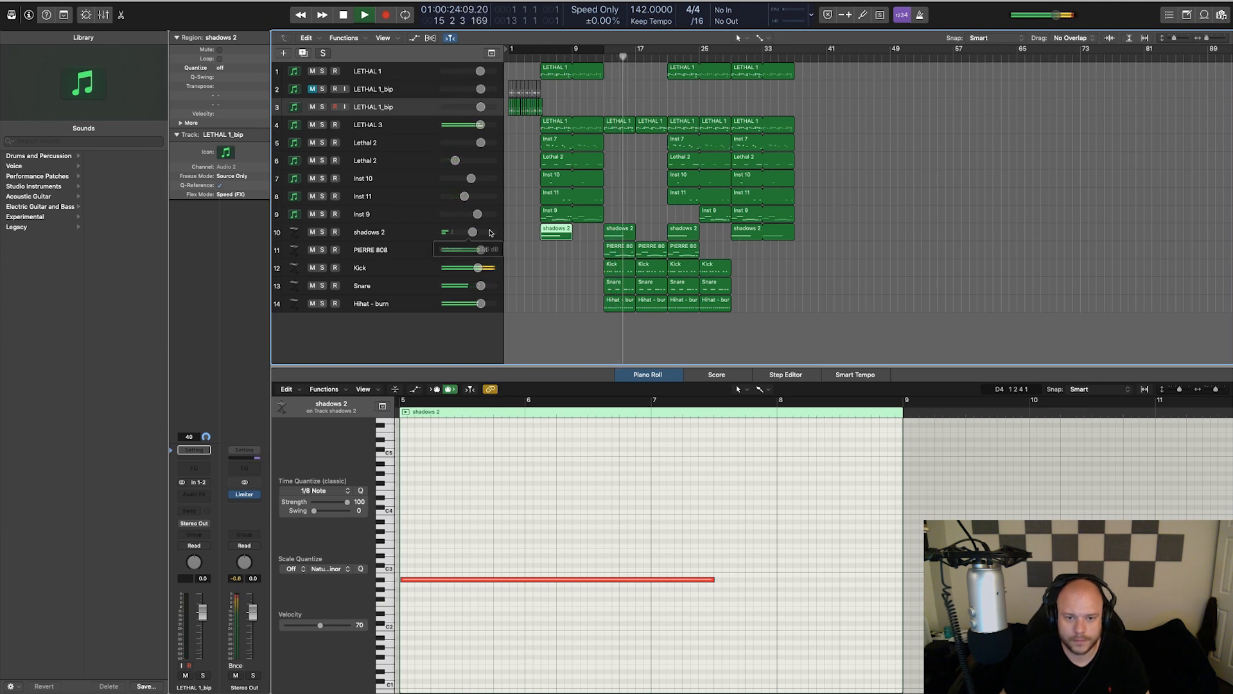
pyautogui.press('space')
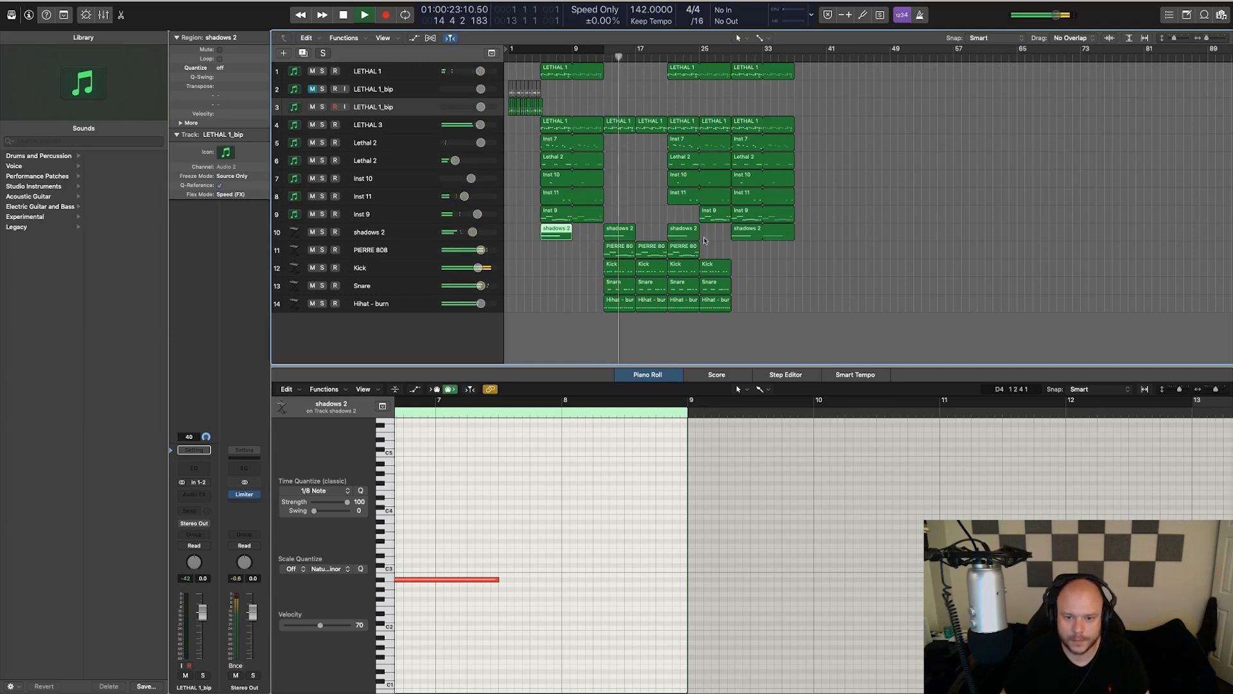
# Step: Try to duplicate the whole arrangement between bars 13 and 37 so the copy starts at bar 37
pyautogui.scroll(-3, 730, 250)
pyautogui.moveTo(733, 328); pyautogui.dragTo(587, 62)
pyautogui.moveTo(662, 218); pyautogui.dragTo(796, 221)
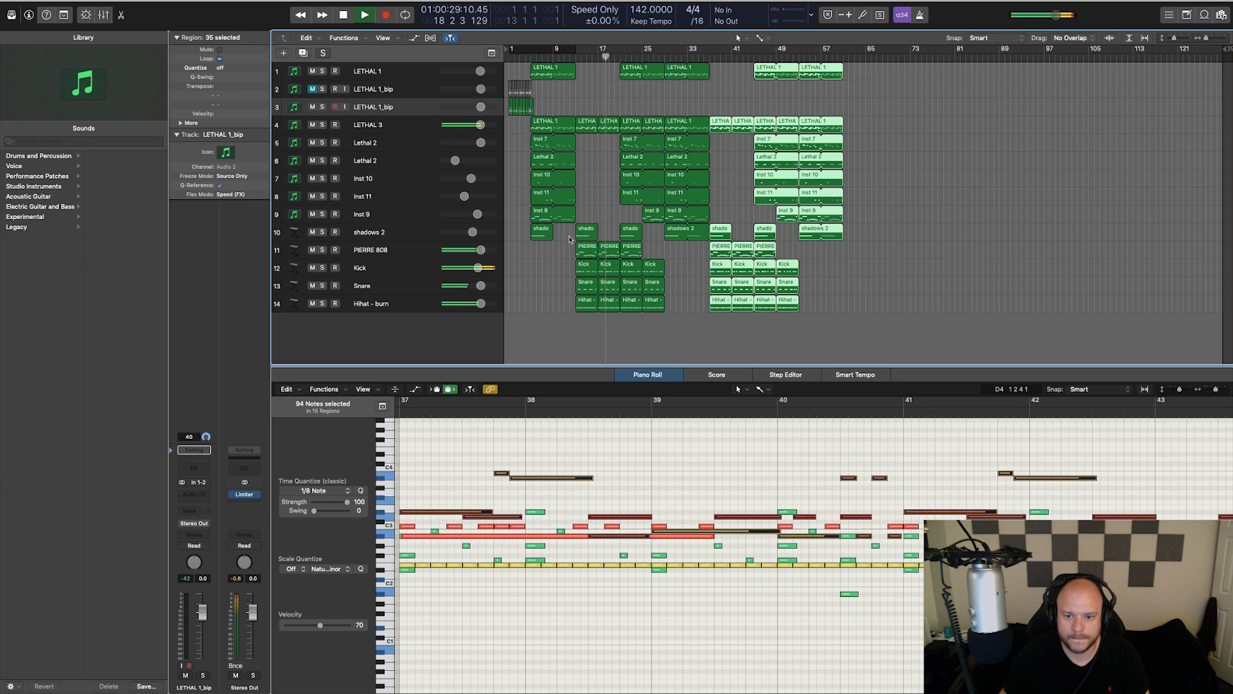
pyautogui.click(689, 264)
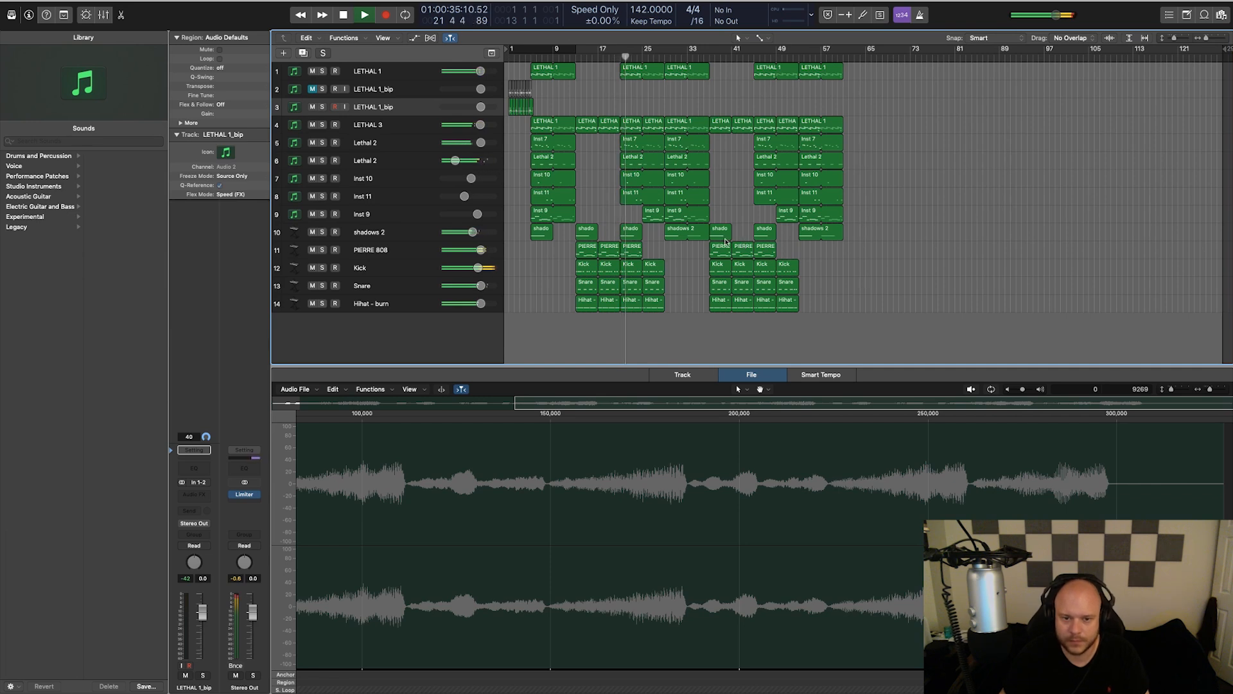
# Step: Trim the end of the PIERRE 808 region at bar 21 by one beat and play the transition into bar 25
pyautogui.scroll(-3, 682, 277)
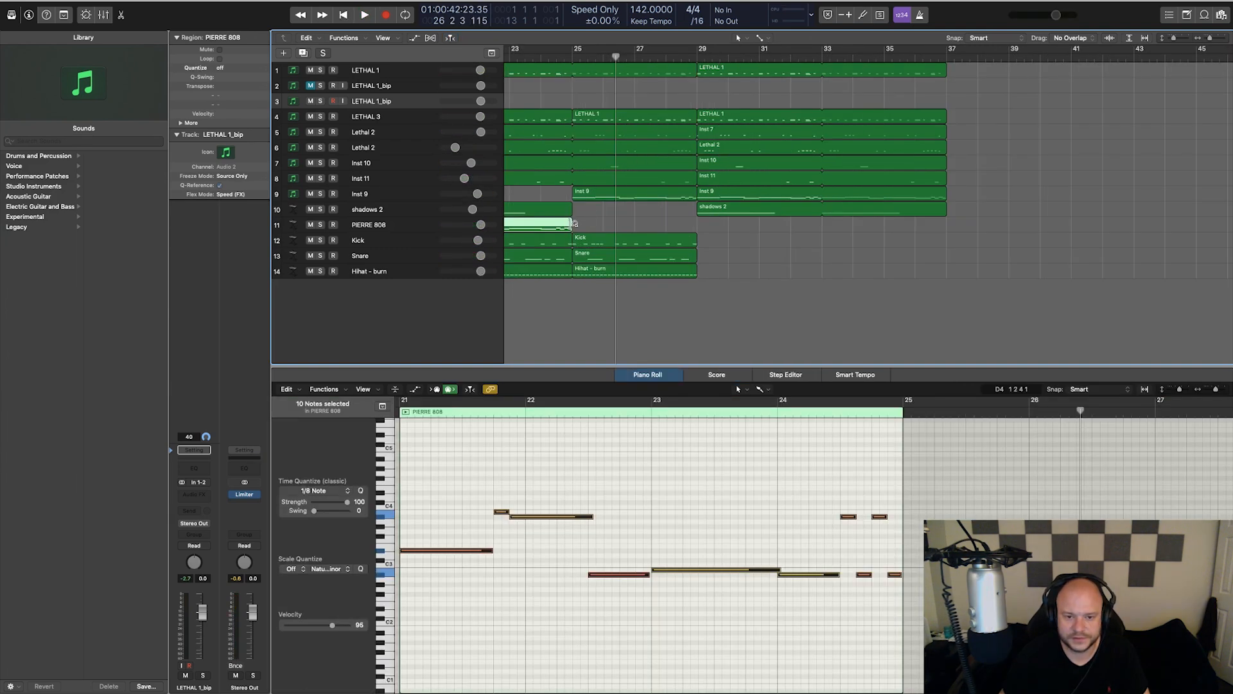
pyautogui.moveTo(574, 223); pyautogui.dragTo(564, 226)
pyautogui.scroll(-5, 611, 220)
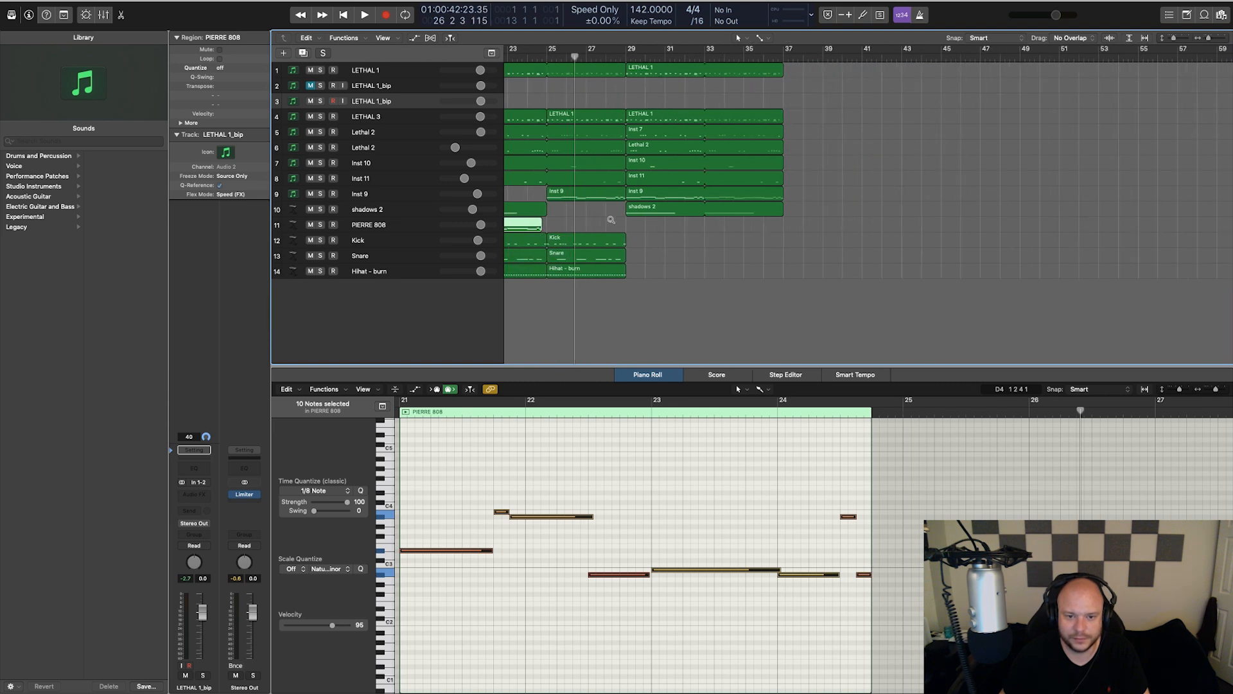
pyautogui.press('space')
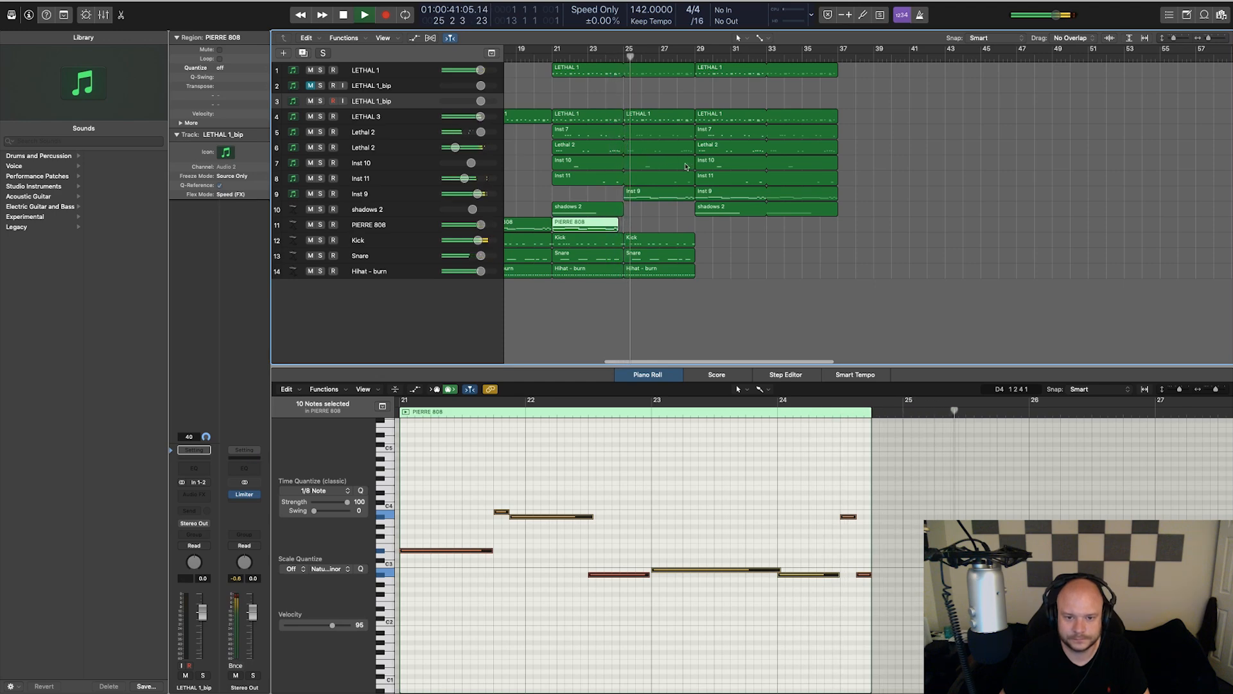
# Step: Trim a little more off the end of the PIERRE 808 region at bar 21
pyautogui.moveTo(618, 228); pyautogui.dragTo(613, 228)
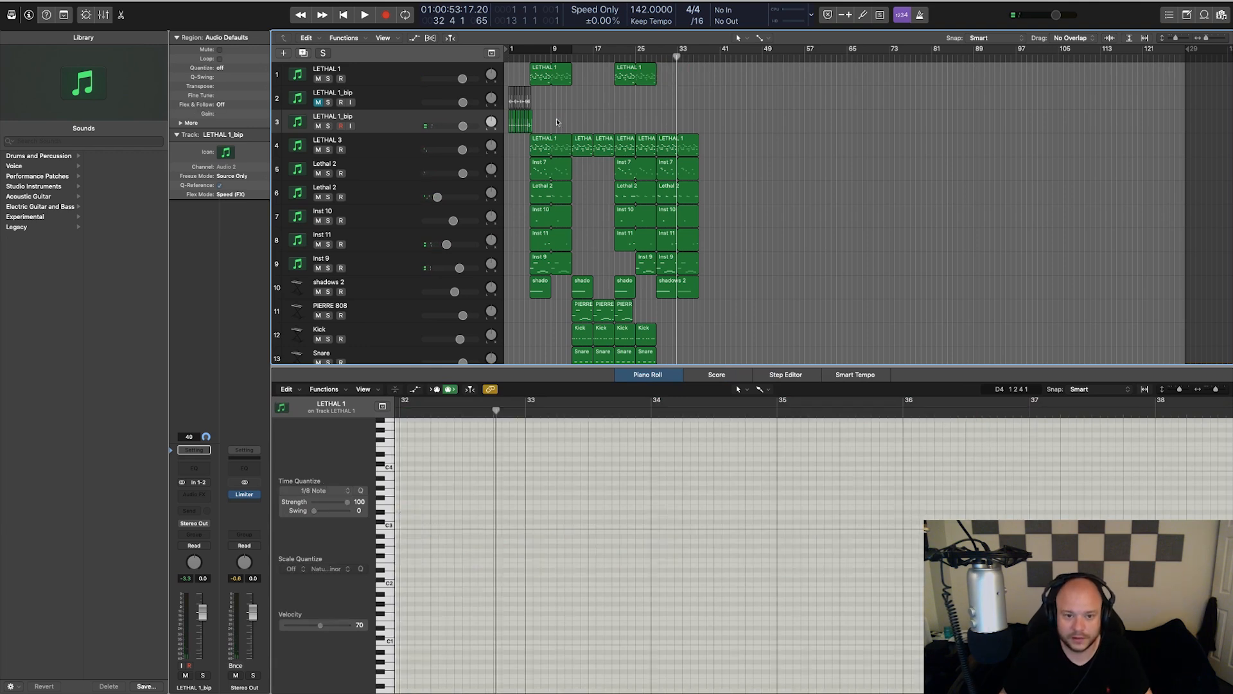
# Step: Copy the sliced LETHAL 1_bip audio from the song start to bars 29 to 37, and delete the LETHAL 3 track's region there
pyautogui.keyDown('shift'); pyautogui.click(513, 122); pyautogui.keyUp('shift')
pyautogui.moveTo(519, 122); pyautogui.dragTo(765, 120)
pyautogui.scroll(5, 668, 119)
pyautogui.click(860, 149)
pyautogui.press('Delete')
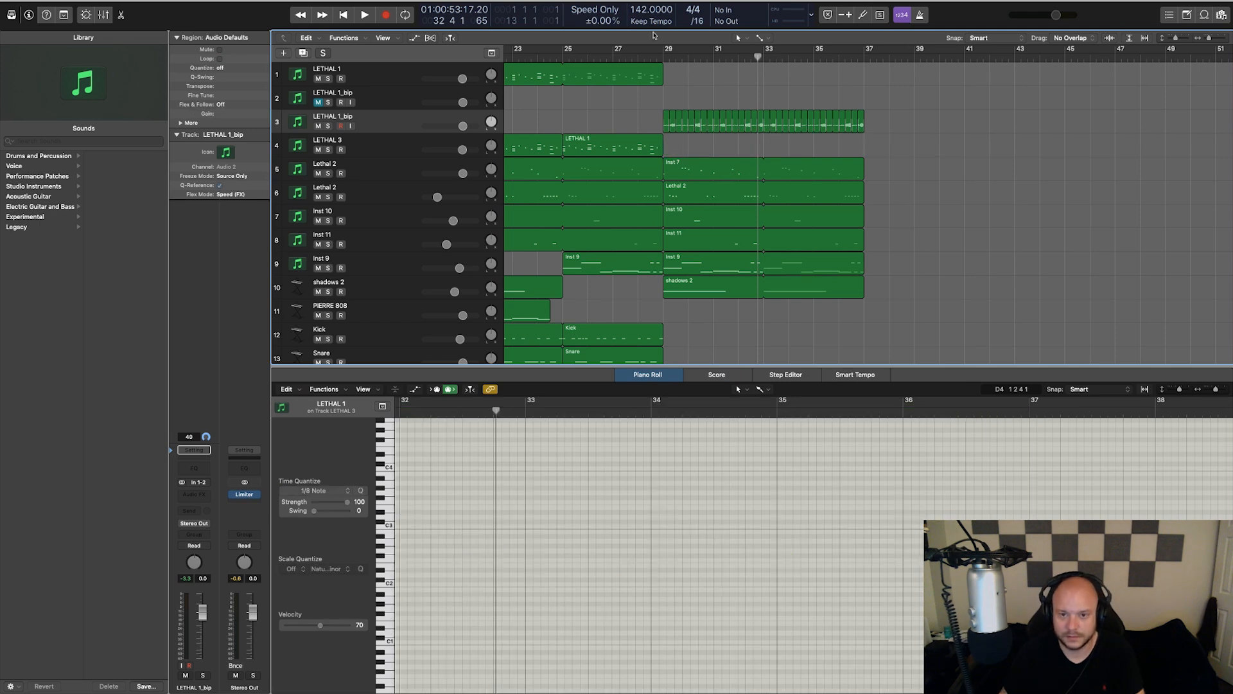
# Step: Play the transition from bar 28 into the section at bar 29
pyautogui.press('super+Left')
pyautogui.press('super+Left')
pyautogui.click(700, 58)
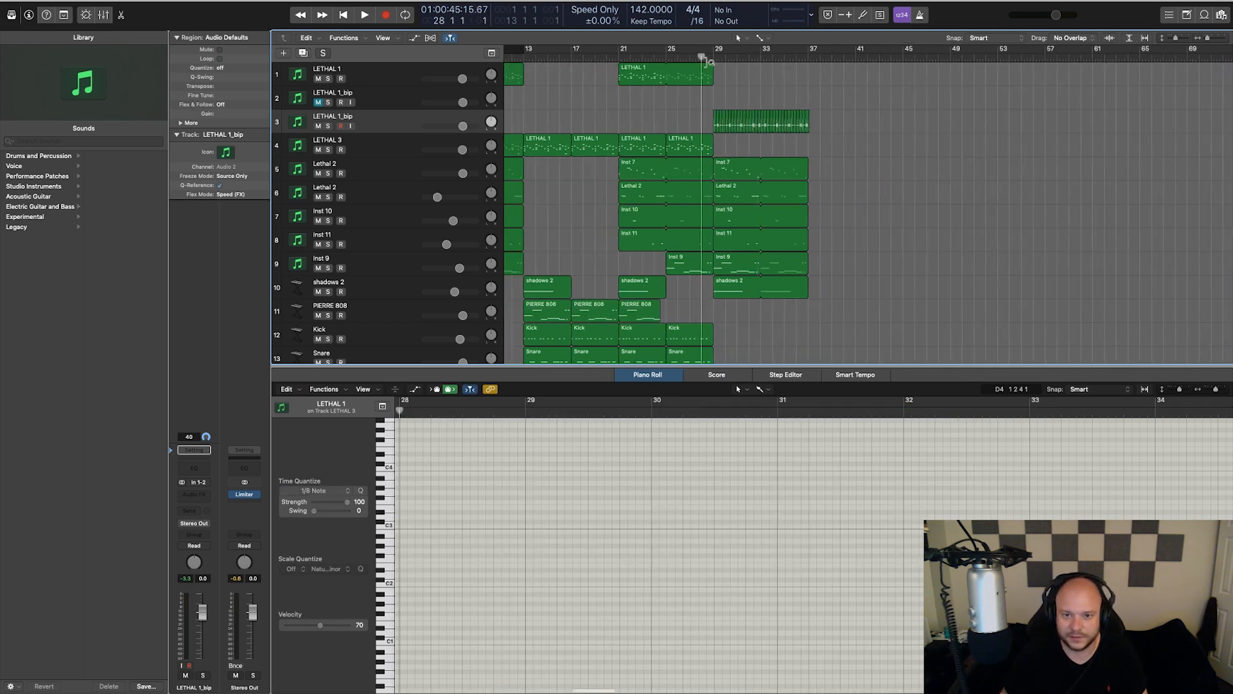
pyautogui.press('space')
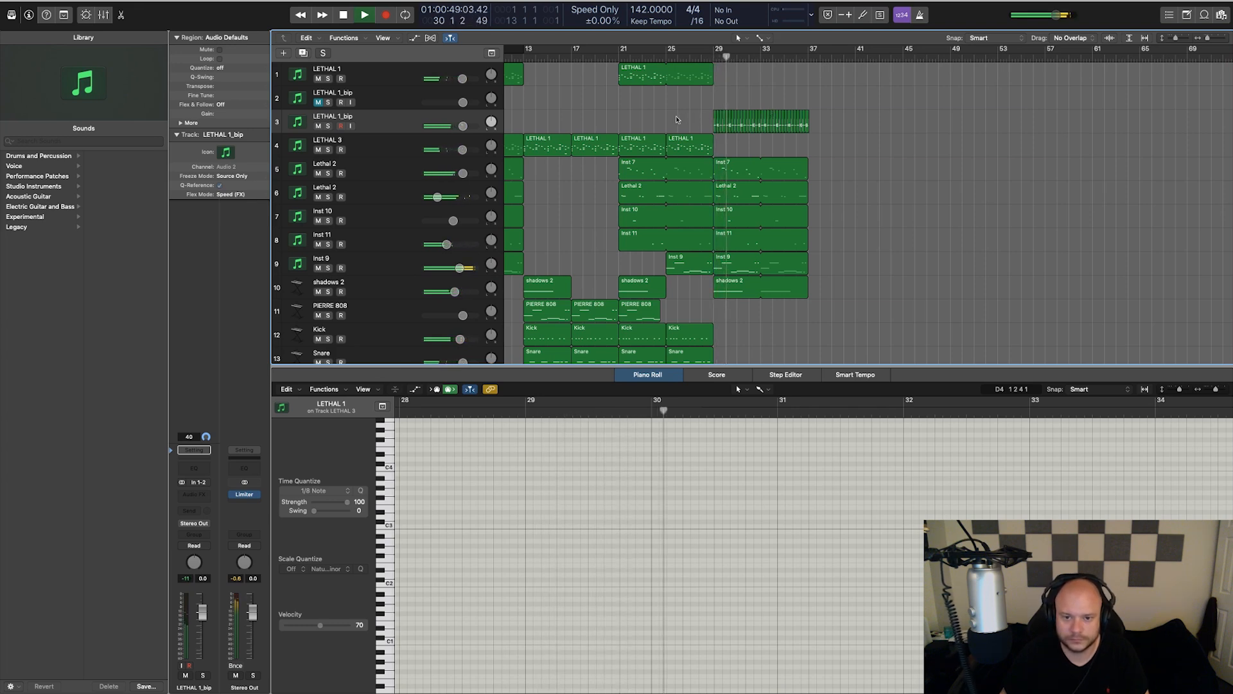
# Step: Duplicate all regions between bars 13 and 37 so the copy starts at bar 37
pyautogui.press('super+Left')
pyautogui.press('super+Left')
pyautogui.press('super+Left')
pyautogui.press('super+Up')
pyautogui.press('super+Up')
pyautogui.press('super+Up')
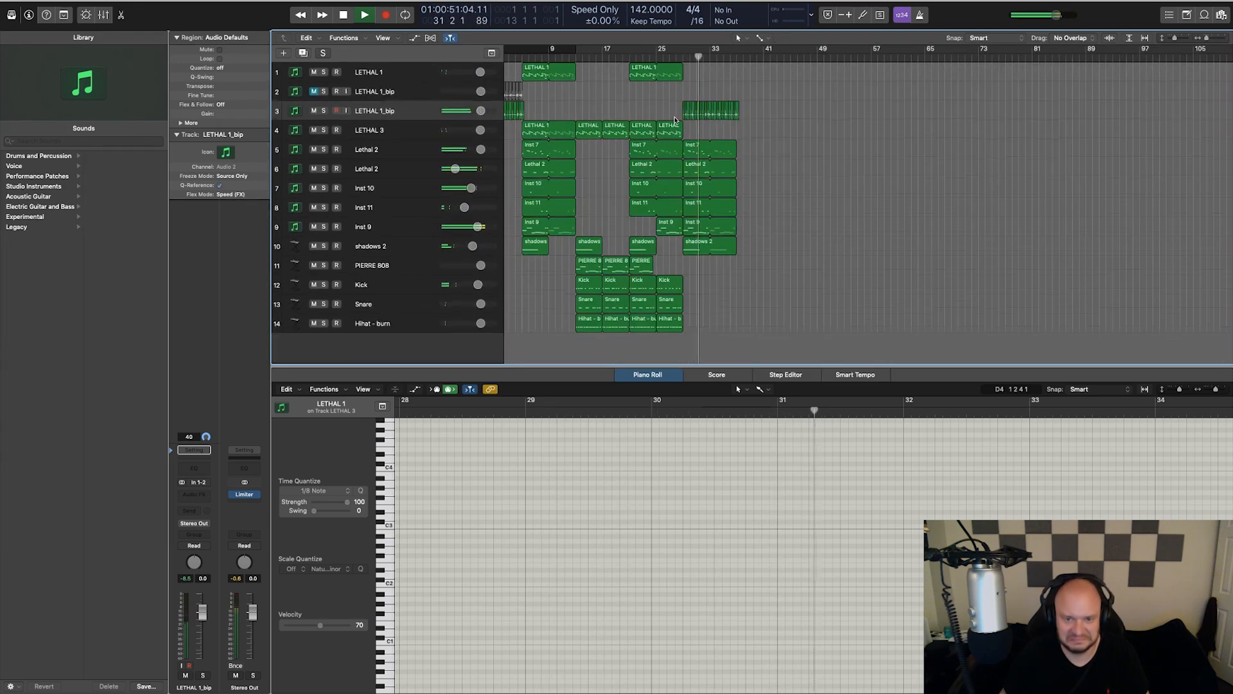
pyautogui.moveTo(768, 330); pyautogui.dragTo(572, 73)
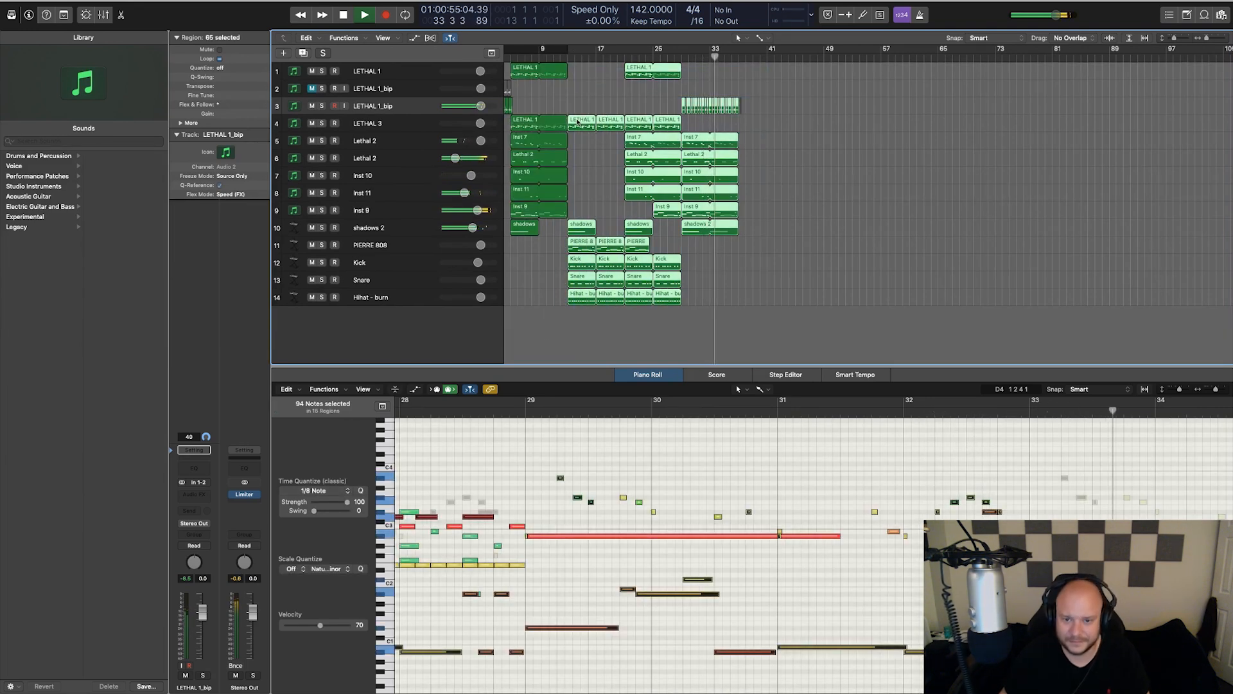
pyautogui.moveTo(578, 122); pyautogui.dragTo(751, 126)
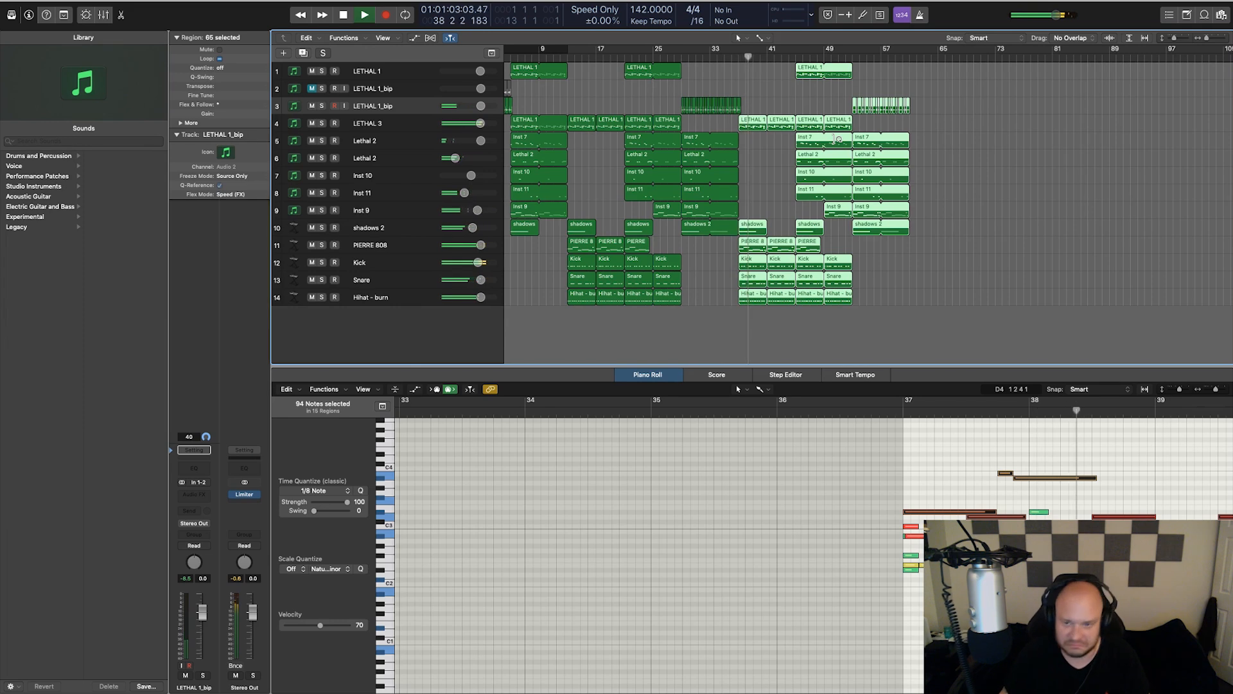
pyautogui.press('space')
pyautogui.click(745, 173)
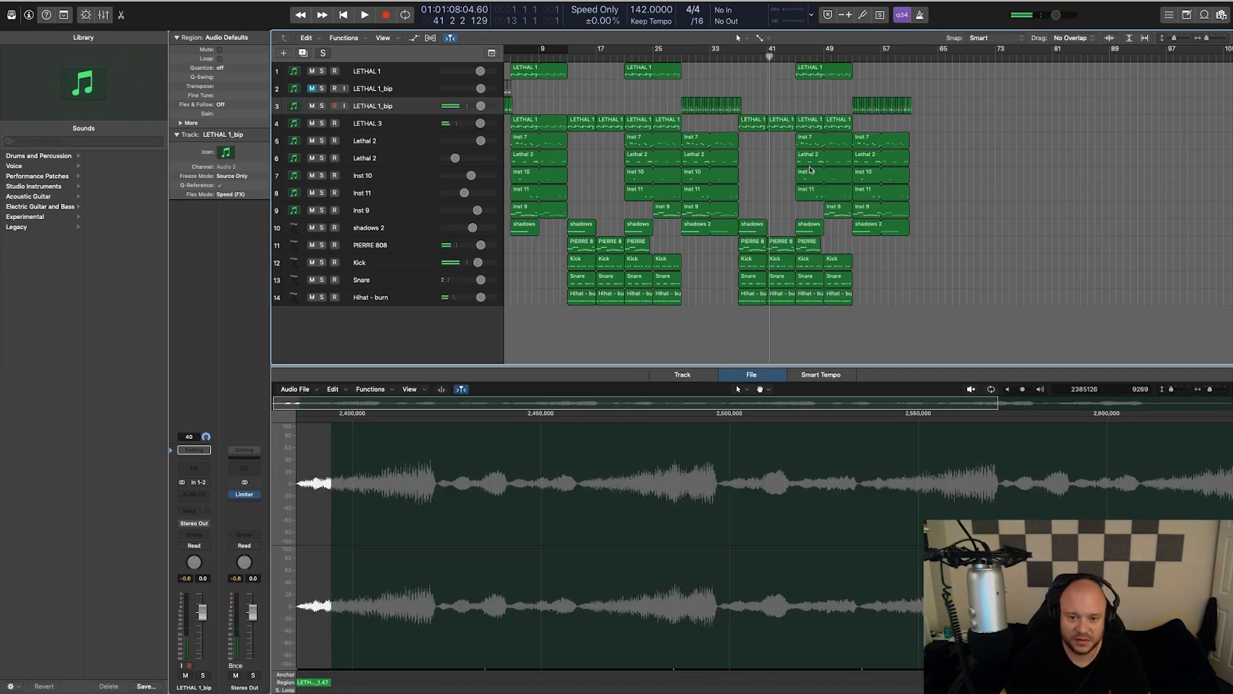
pyautogui.hscroll(-2, 808, 170)
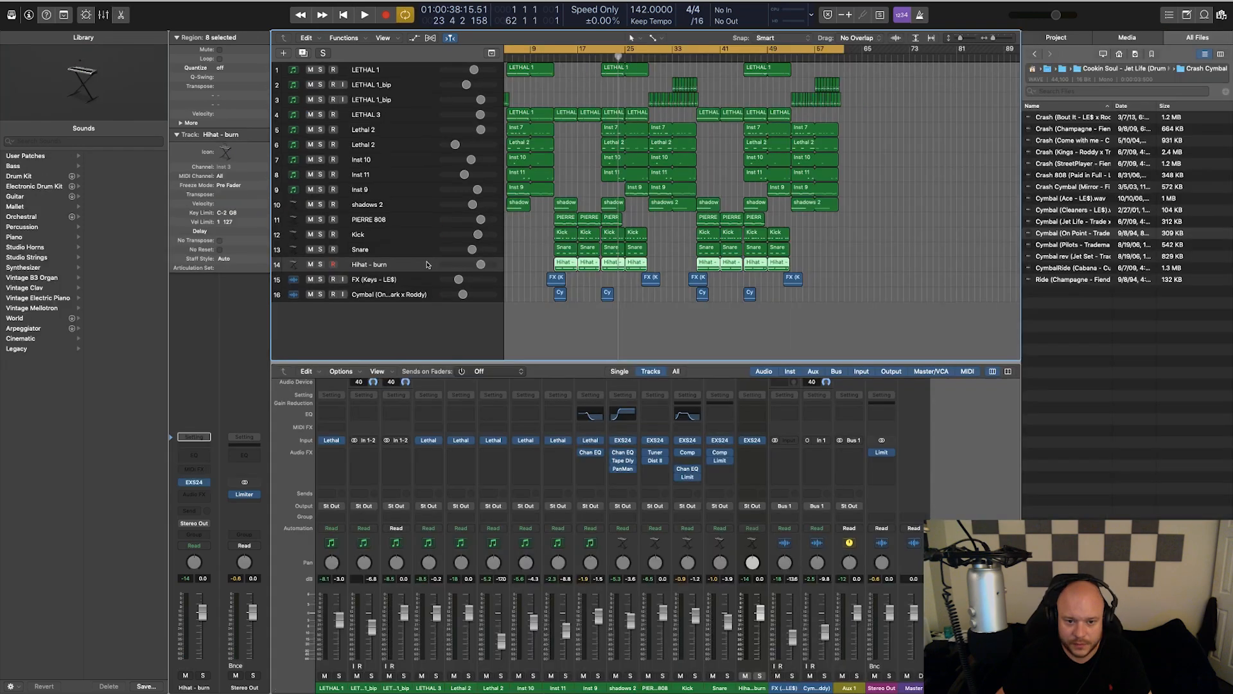
# Step: Insert Sugar Bytes Effectrix on the Hihat - burn channel and place an X-LOOP block on step 5
pyautogui.click(762, 452)
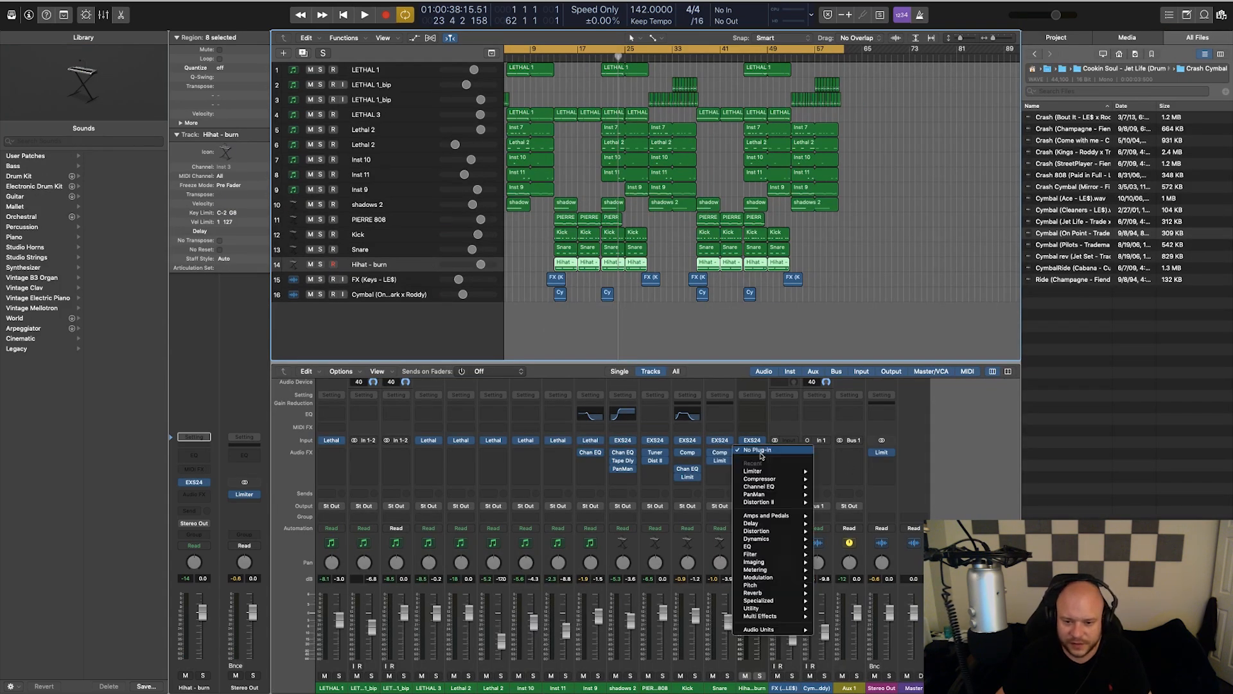
pyautogui.moveTo(779, 630)
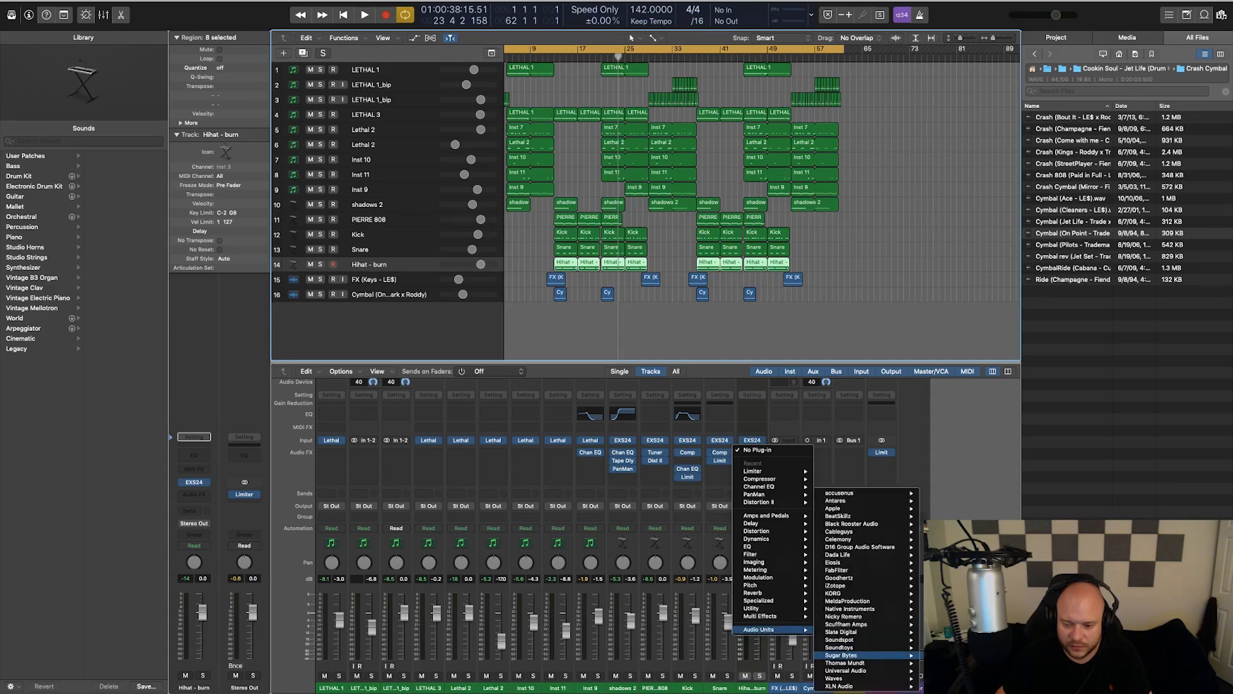
pyautogui.click(945, 655)
pyautogui.moveTo(204, 29); pyautogui.dragTo(360, 215)
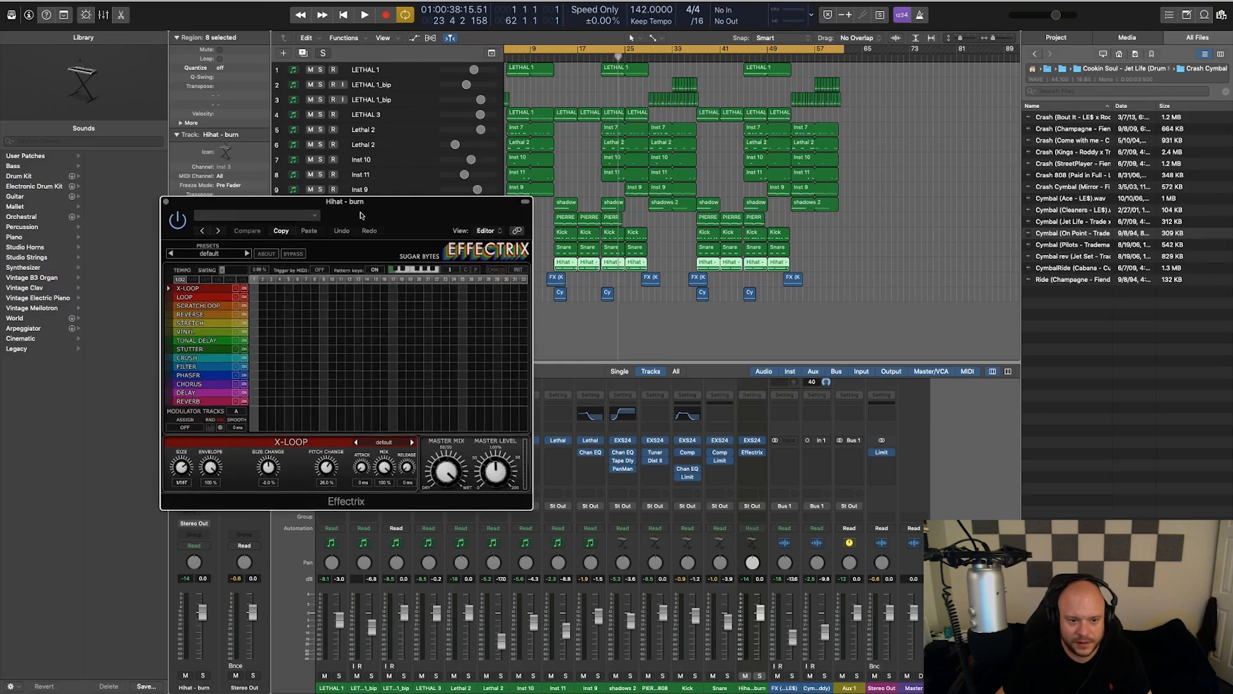
pyautogui.click(290, 288)
# Step: Cycle playback over bars 13 to 17 and slow the Effectrix sequencer's step tempo
pyautogui.press('space')
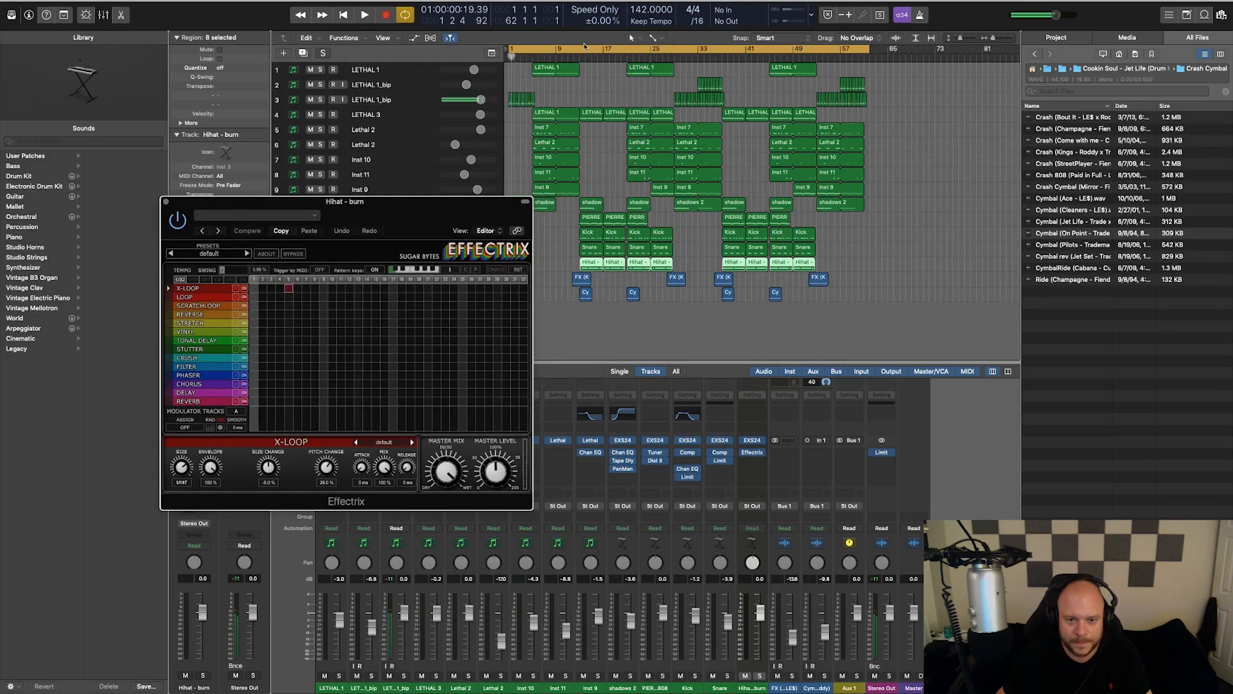
pyautogui.click(585, 50)
pyautogui.moveTo(584, 49); pyautogui.dragTo(602, 49)
pyautogui.press('space')
pyautogui.press('space')
pyautogui.click(215, 281)
pyautogui.press('space')
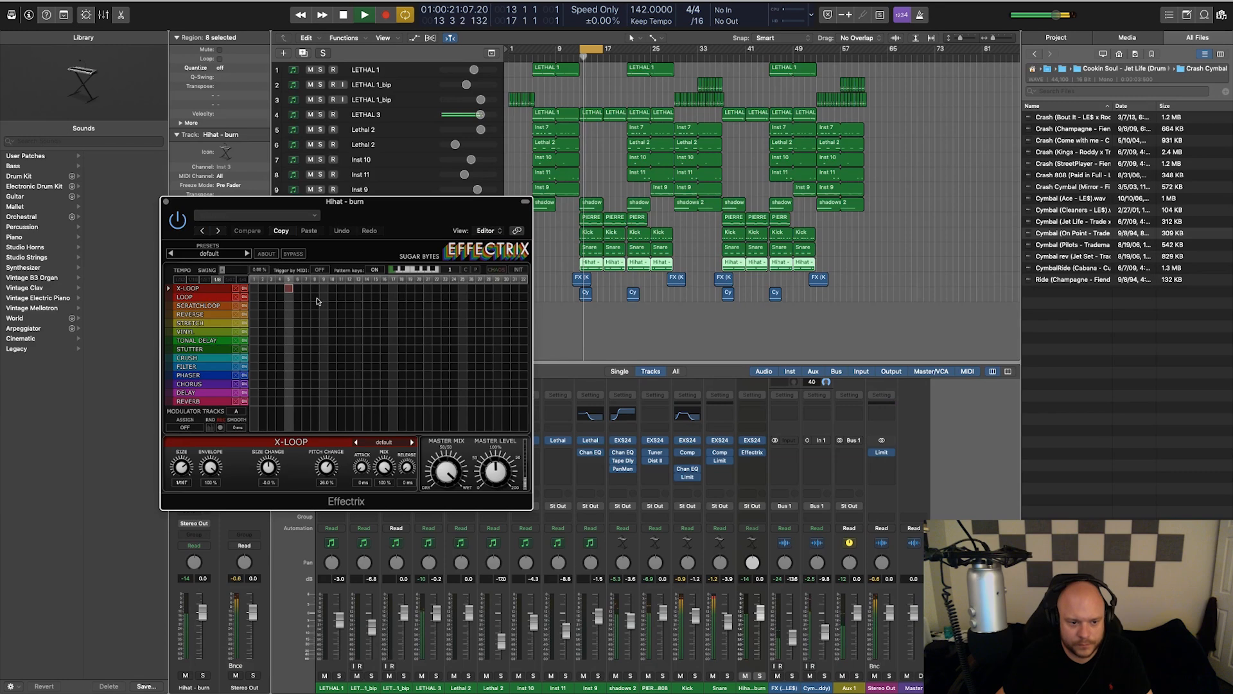
# Step: Audition LOOP and SCRATCHLOOP on Effectrix step 13, and settle on a REVERSE block there
pyautogui.press('space')
pyautogui.click(359, 297)
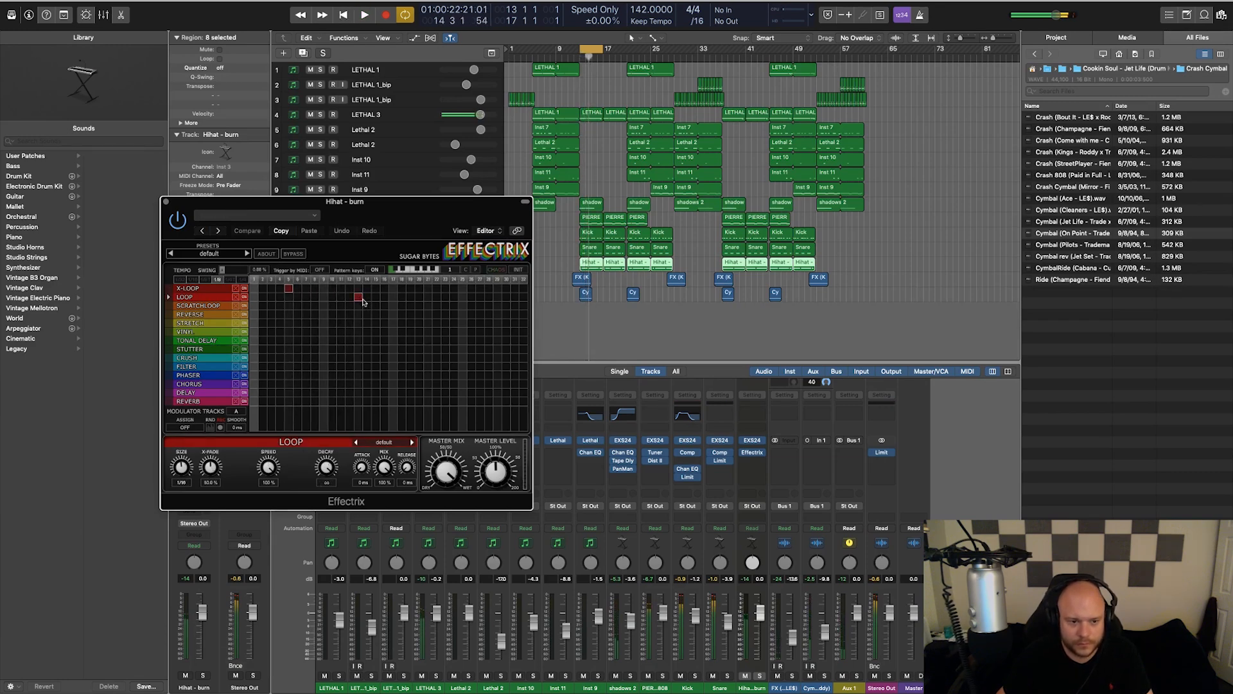
pyautogui.press('space')
pyautogui.click(359, 305)
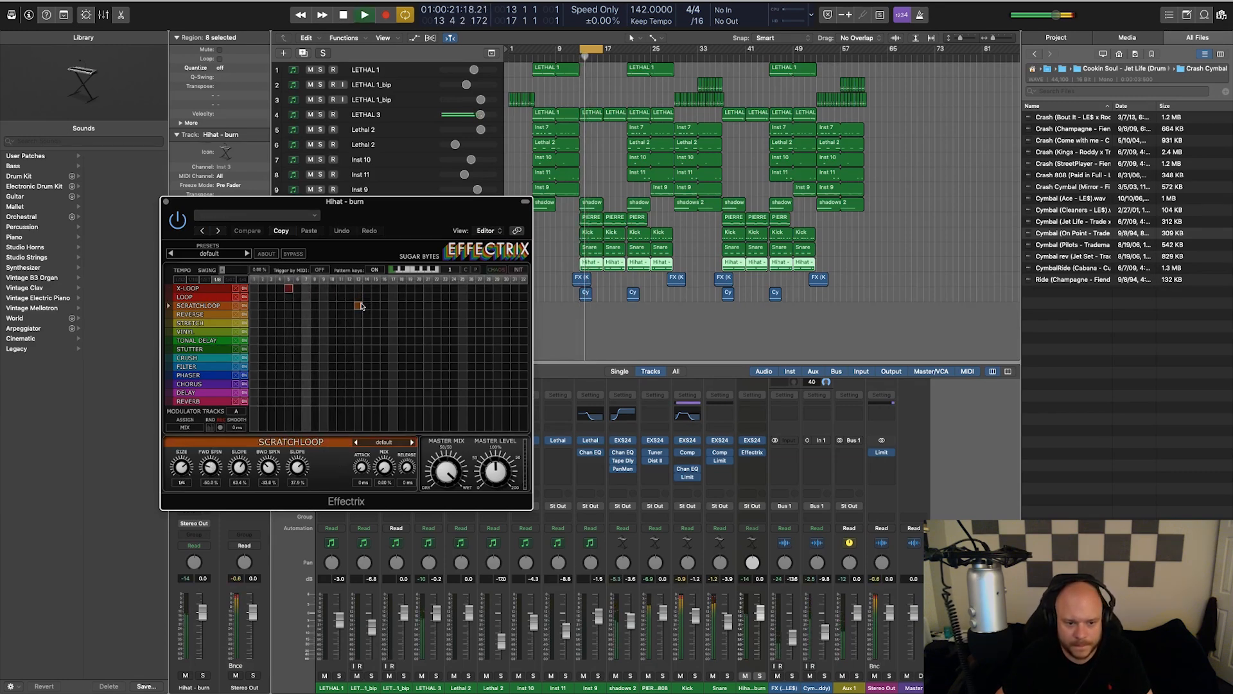
pyautogui.click(361, 314)
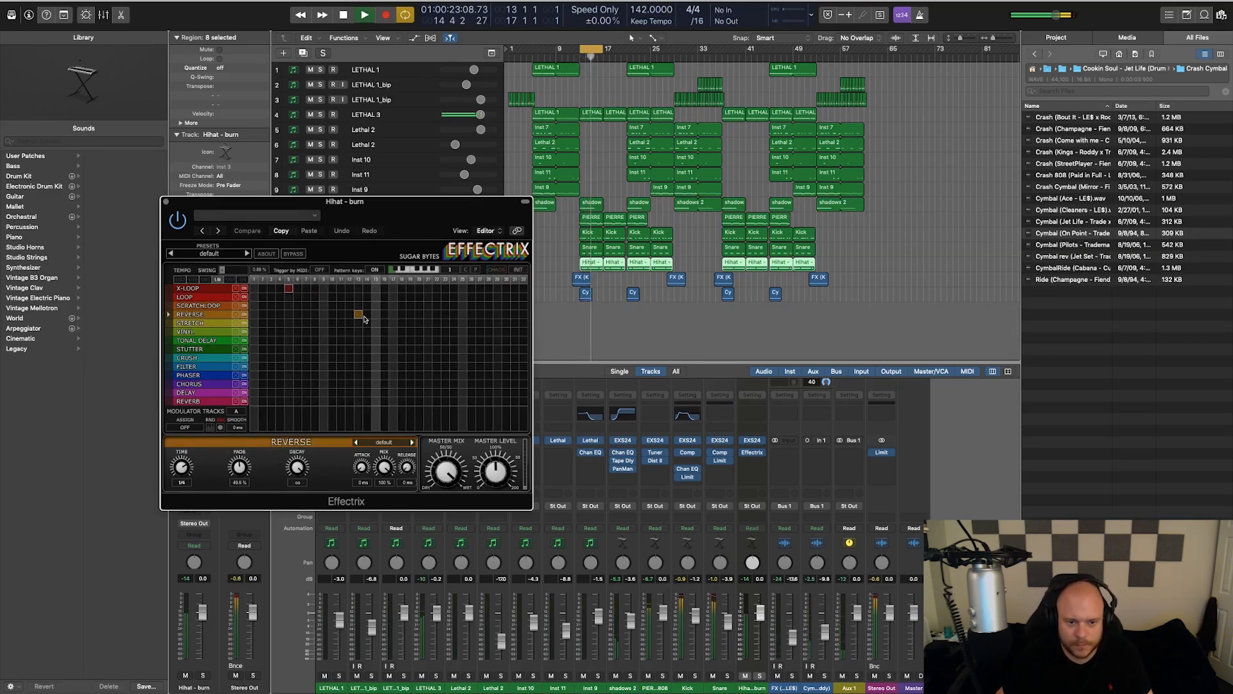
# Step: Add an X-LOOP block on step 21 and a REVERSE block on step 29 of the Effectrix pattern
pyautogui.click(462, 288)
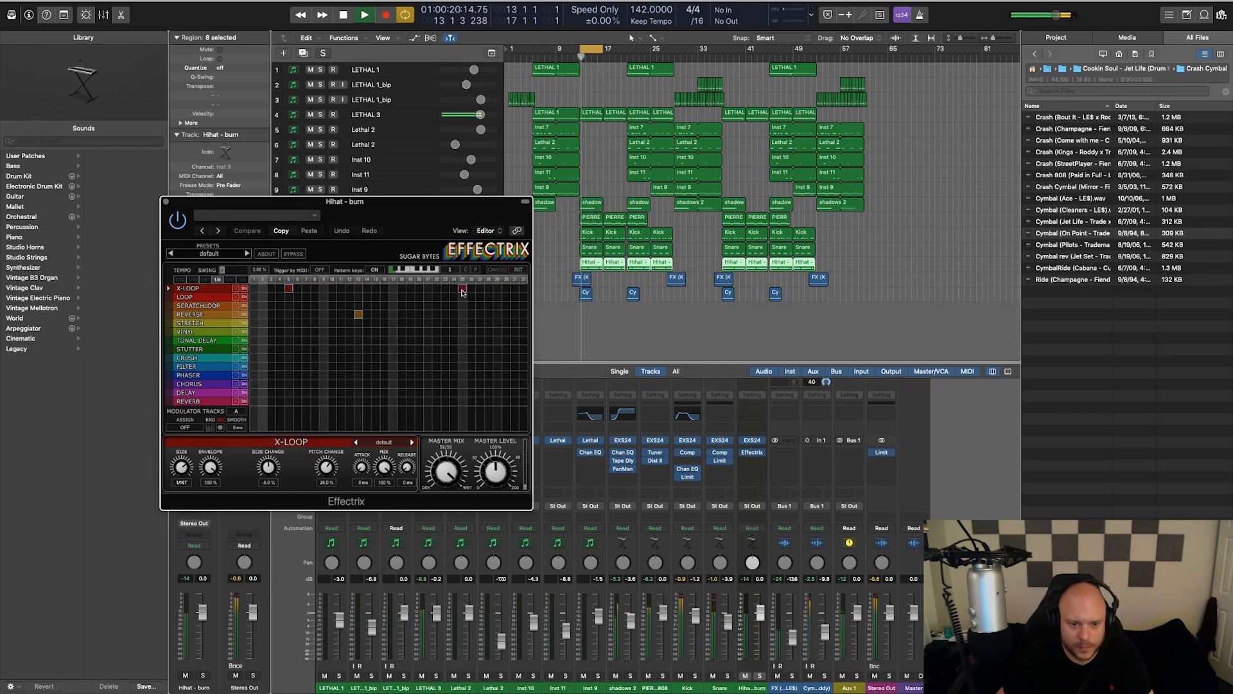
pyautogui.click(462, 288)
pyautogui.click(428, 289)
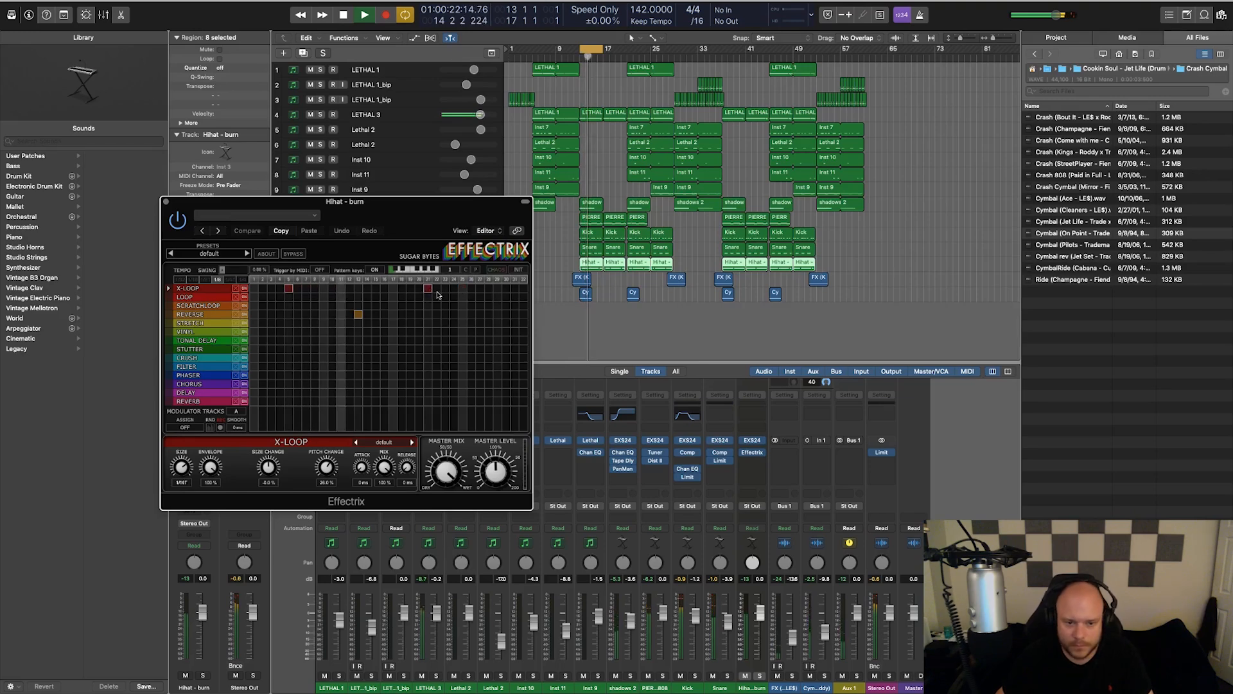
pyautogui.click(496, 314)
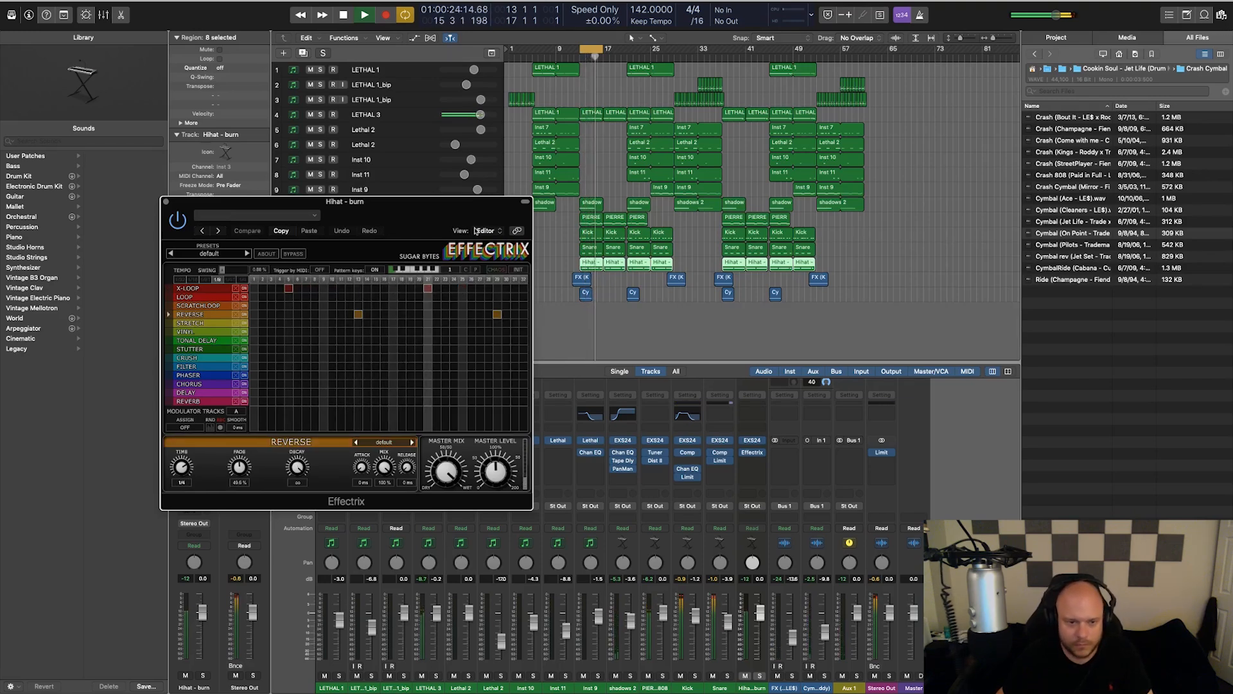
# Step: Load the Slow Stopper preset for X-LOOP and play the cycled section
pyautogui.press('space')
pyautogui.click(210, 290)
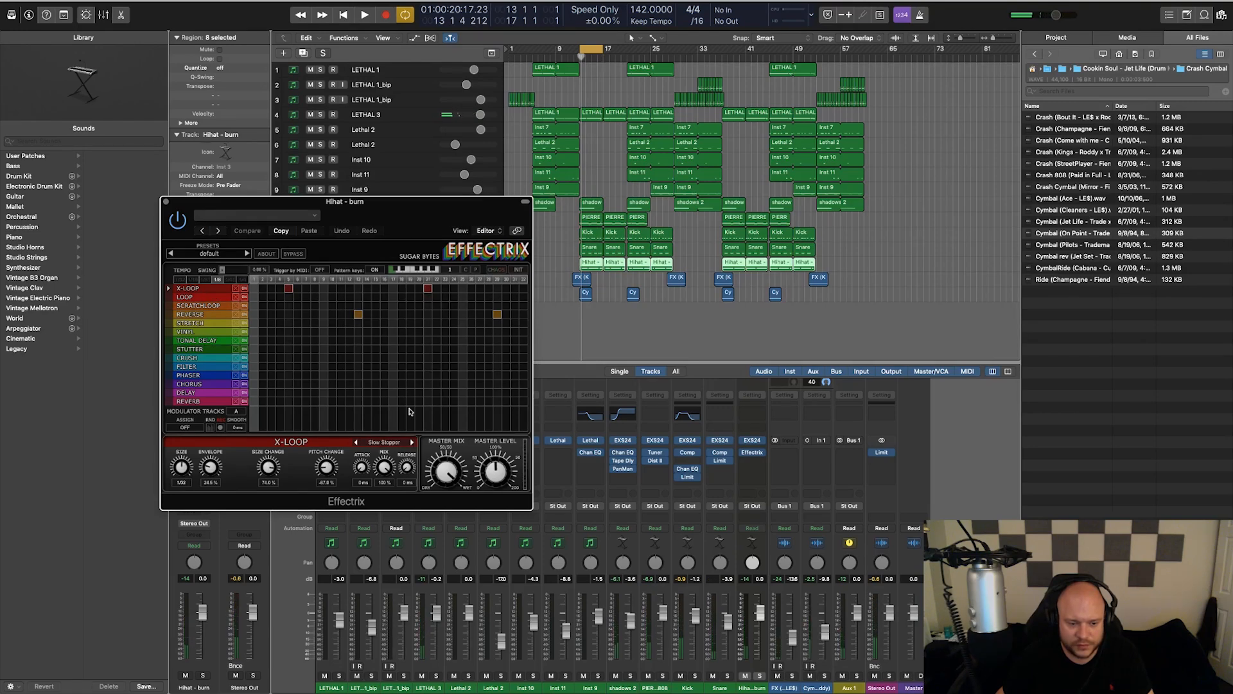
pyautogui.press('space')
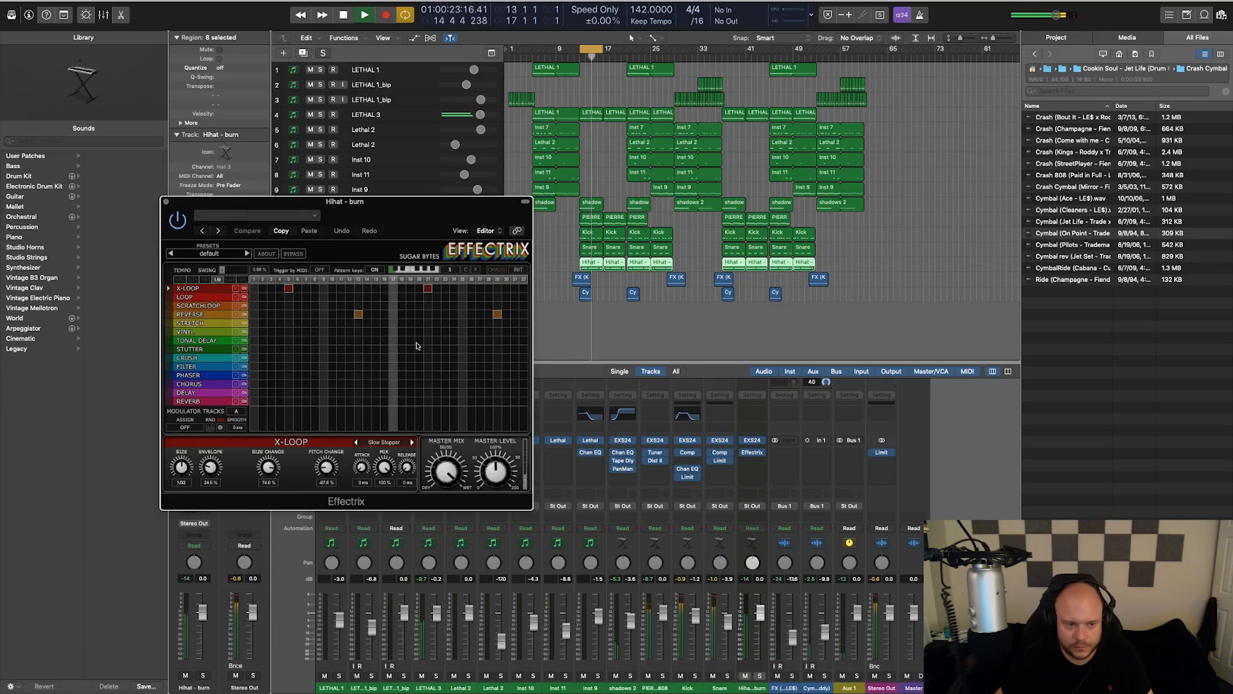
# Step: Try extending both X-LOOP blocks to two steps, at 5–6 and 21–22, and shorten them back to one step
pyautogui.click(435, 289)
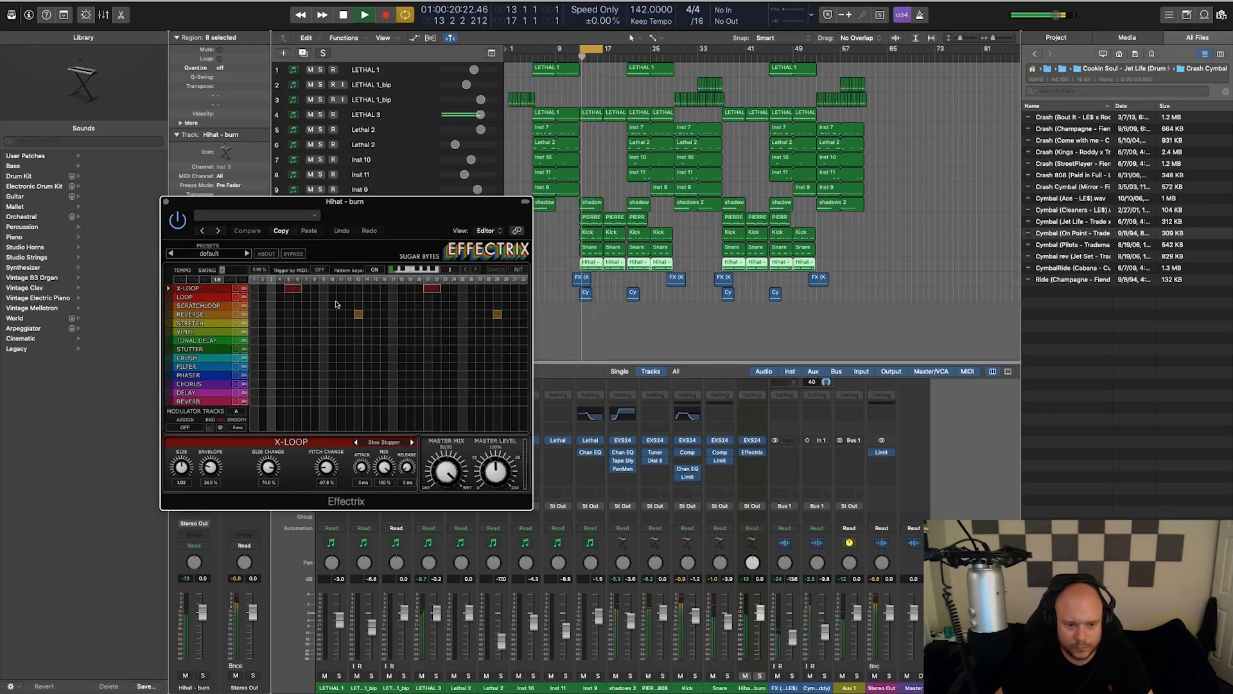
pyautogui.click(296, 289)
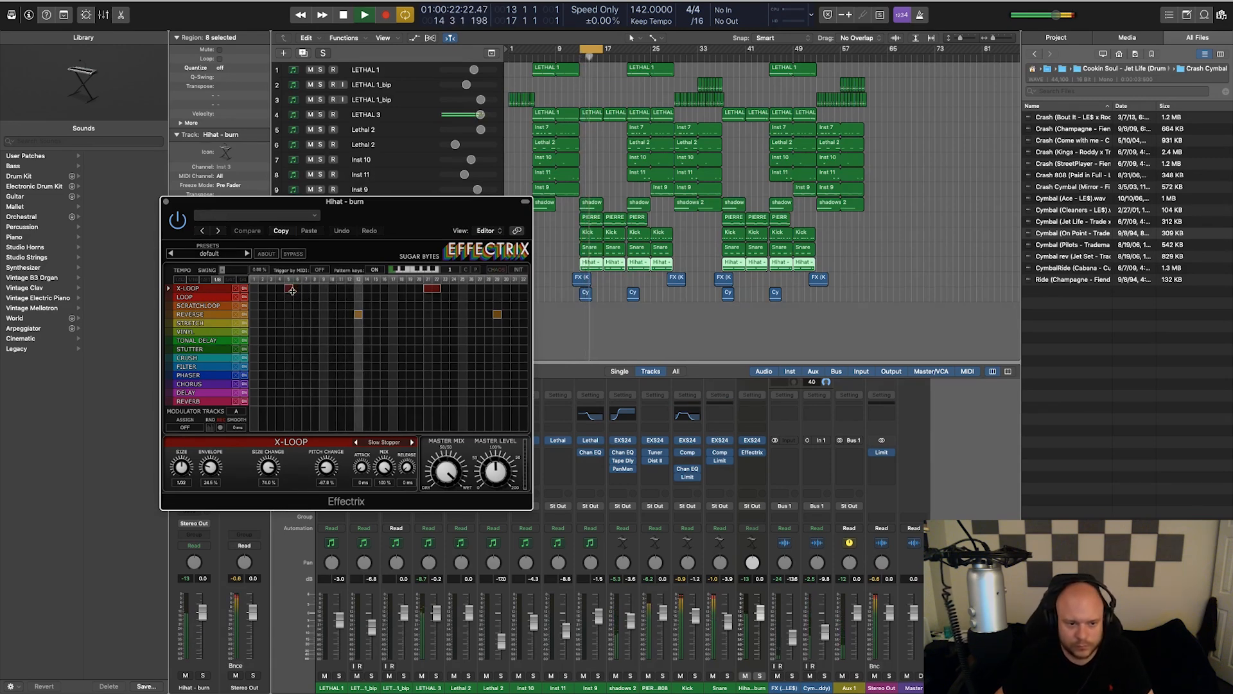
pyautogui.click(437, 289)
pyautogui.click(430, 289)
pyautogui.click(429, 289)
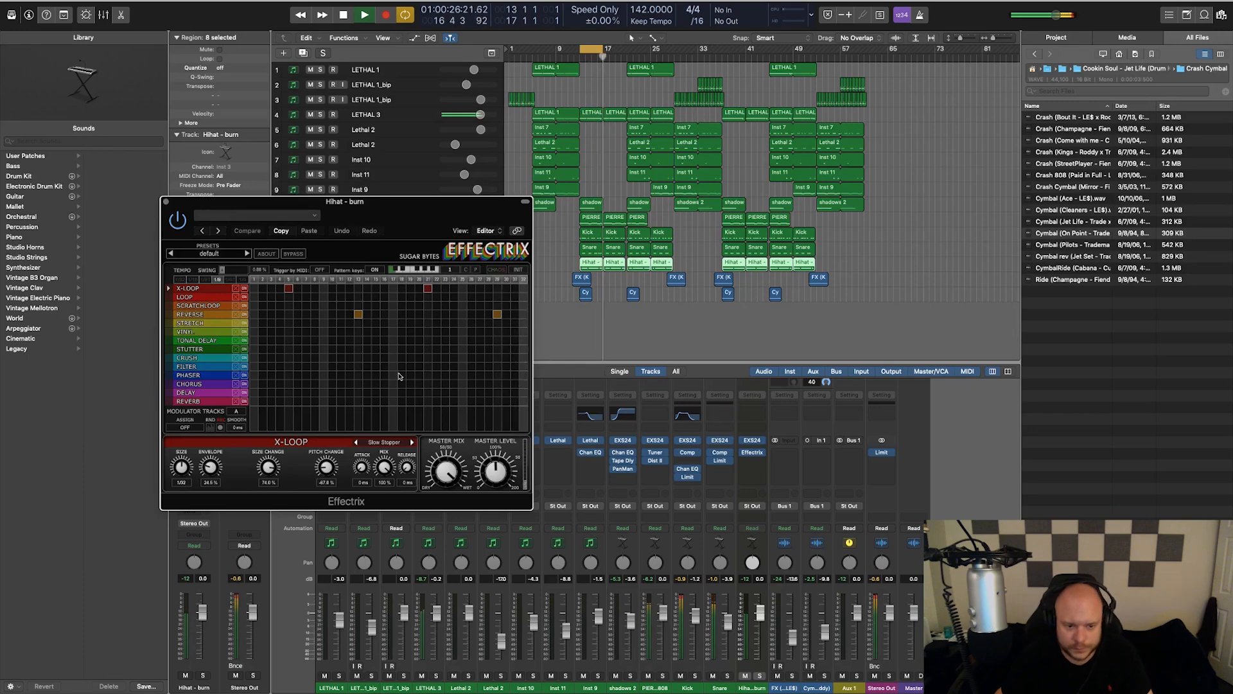
# Step: Fill the whole PHASER row of the Effectrix pattern, load its HiHat Phaser preset and lower the phaser's mix
pyautogui.moveTo(254, 375); pyautogui.dragTo(539, 369)
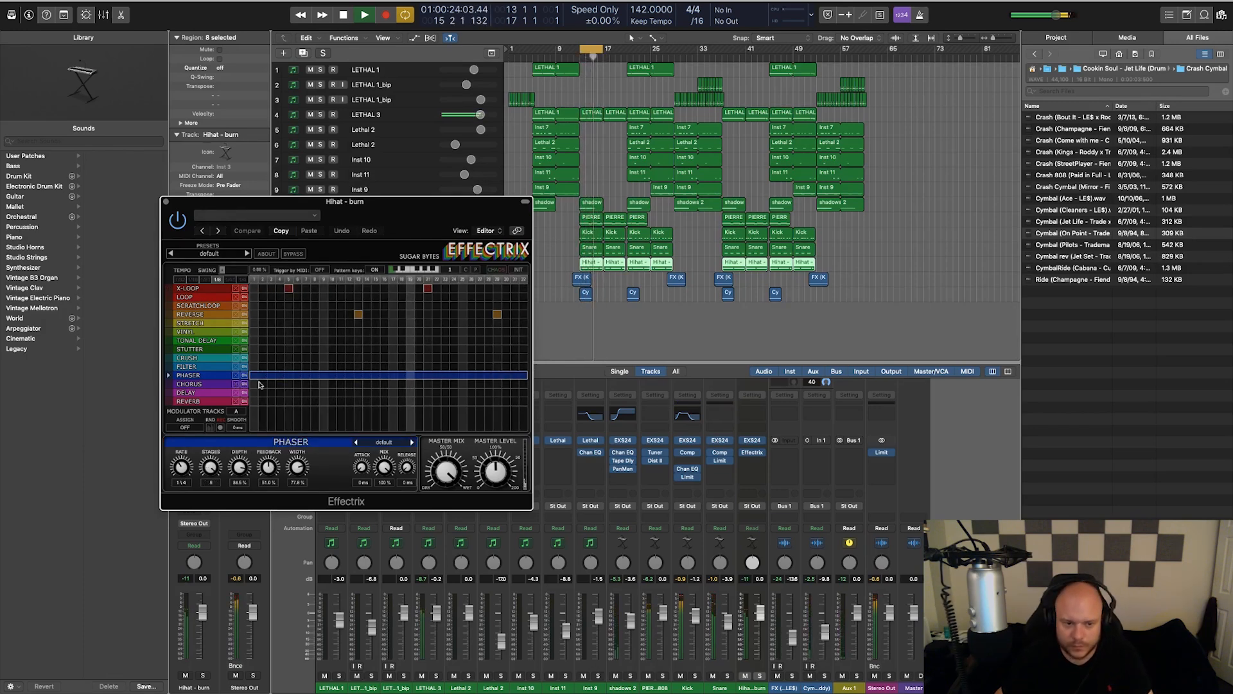
pyautogui.click(394, 441)
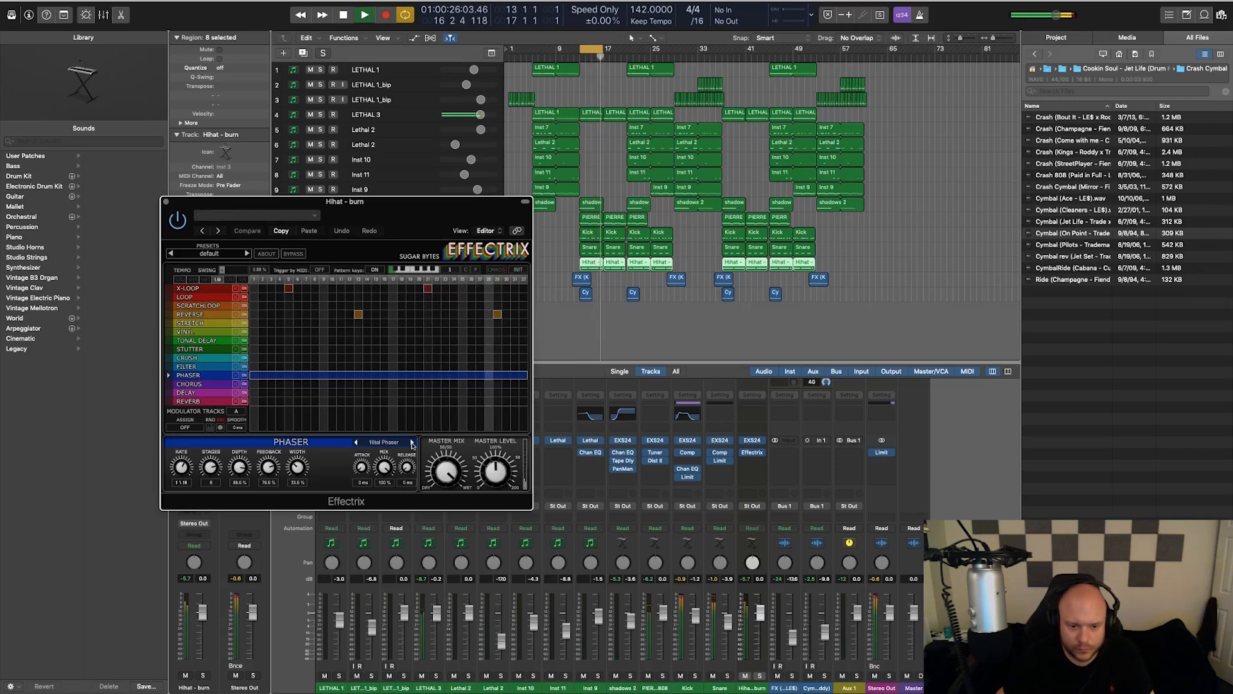
pyautogui.moveTo(388, 474); pyautogui.dragTo(389, 481)
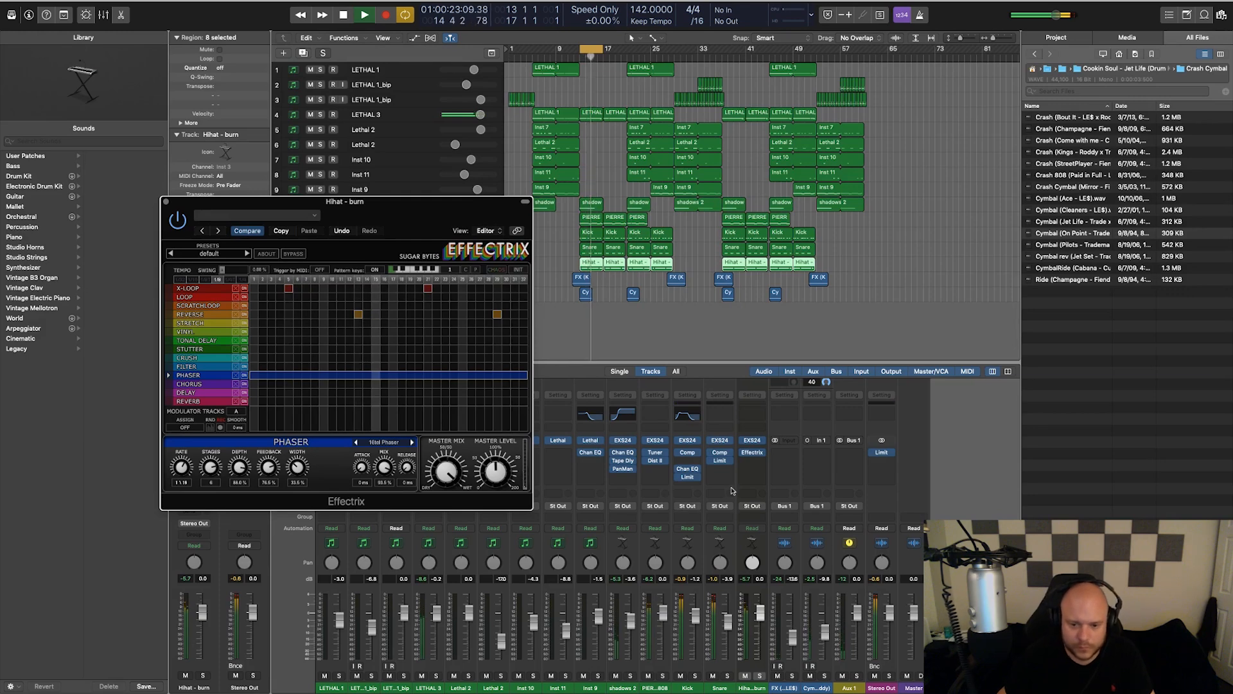
pyautogui.press('space')
# Step: Add PanMan after Effectrix on the Hihat - burn channel, set it to PingPong mode and audition the panning
pyautogui.click(761, 465)
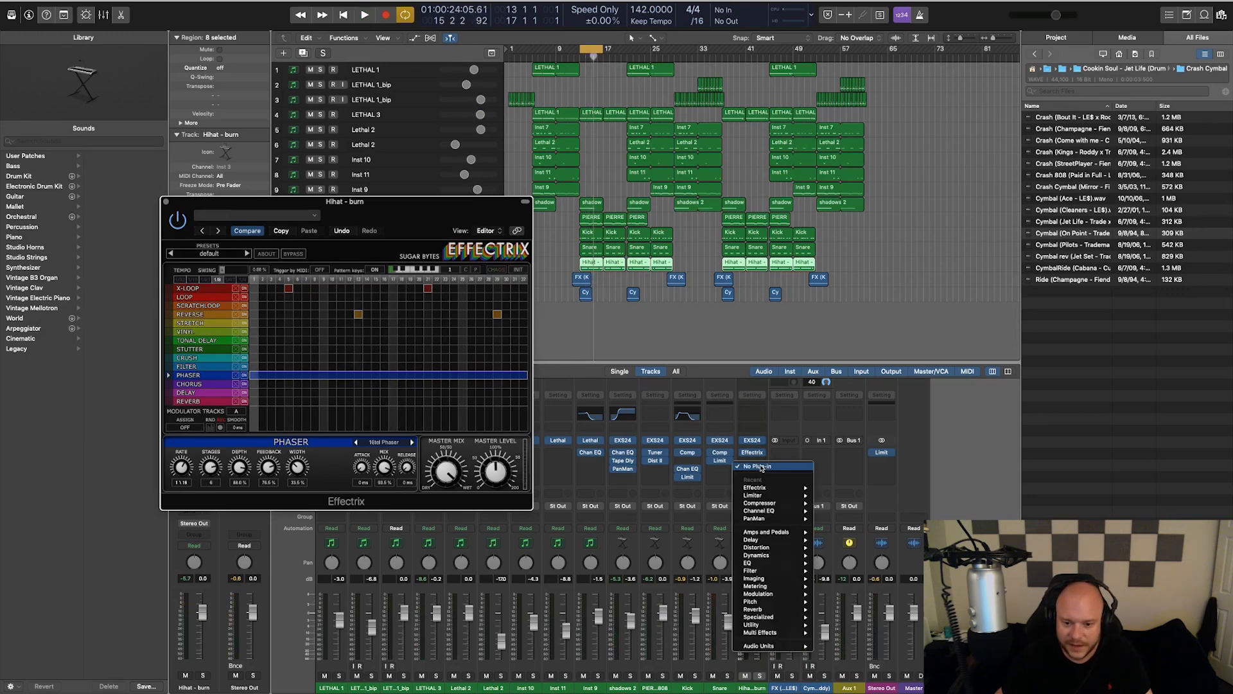
pyautogui.click(833, 519)
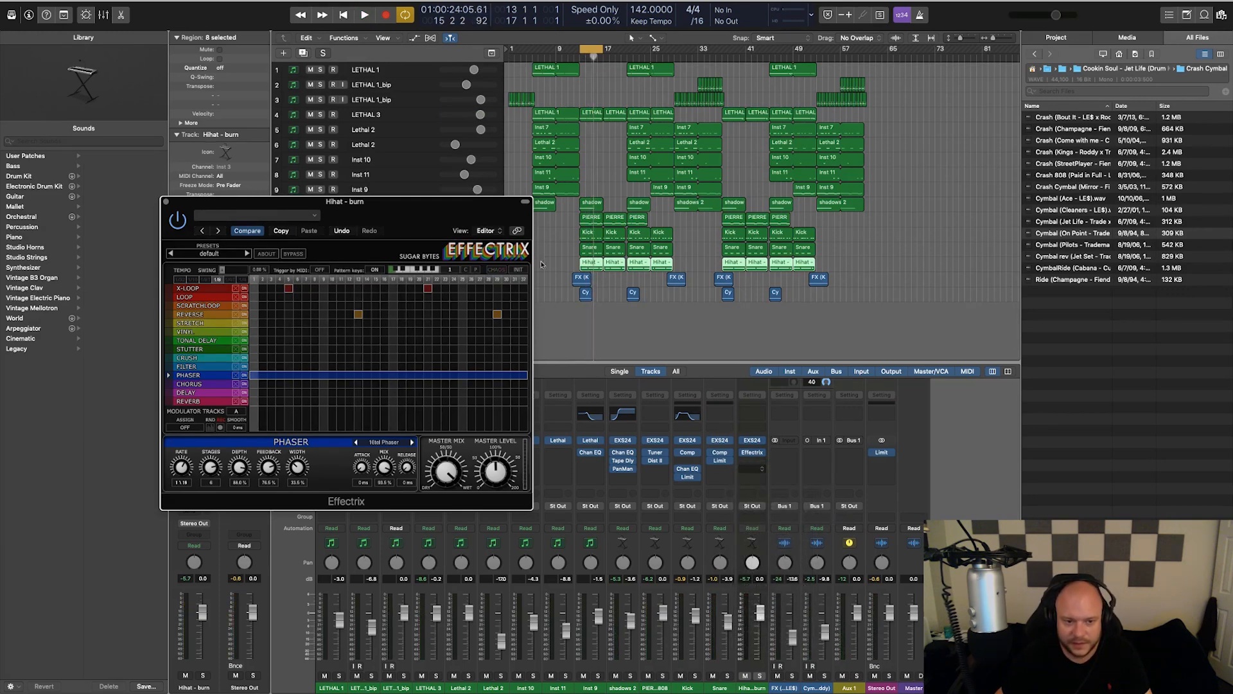
pyautogui.click(283, 172)
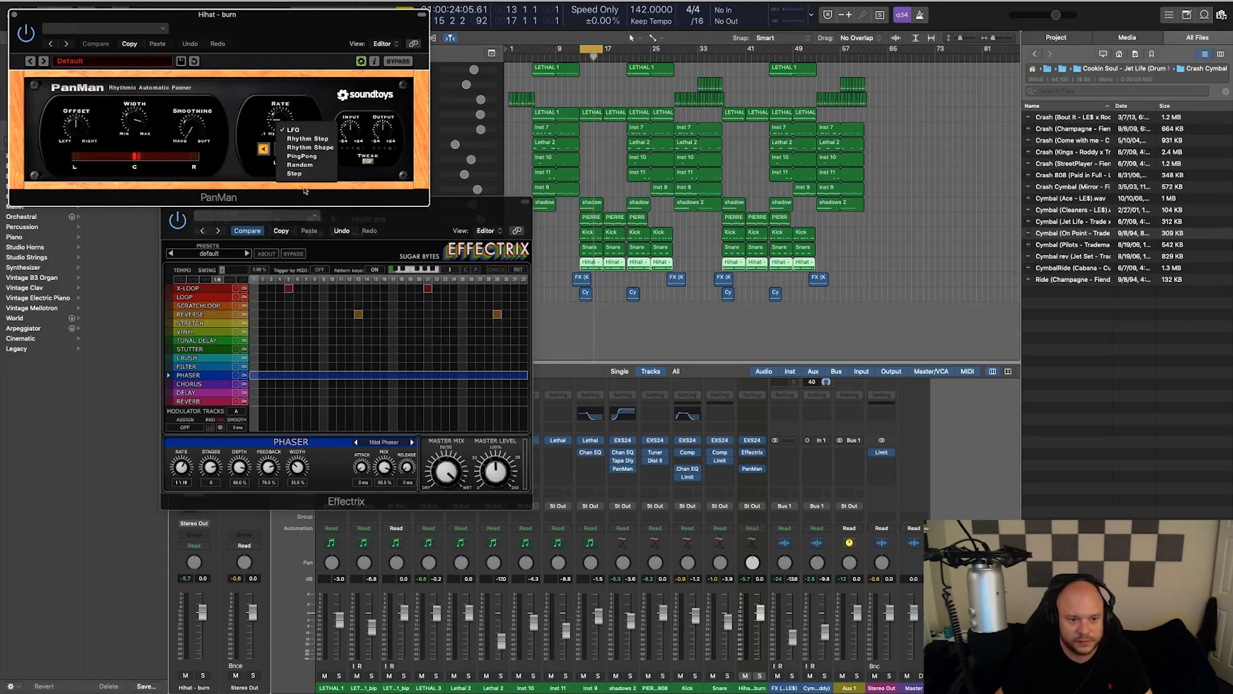
pyautogui.click(286, 155)
pyautogui.press('space')
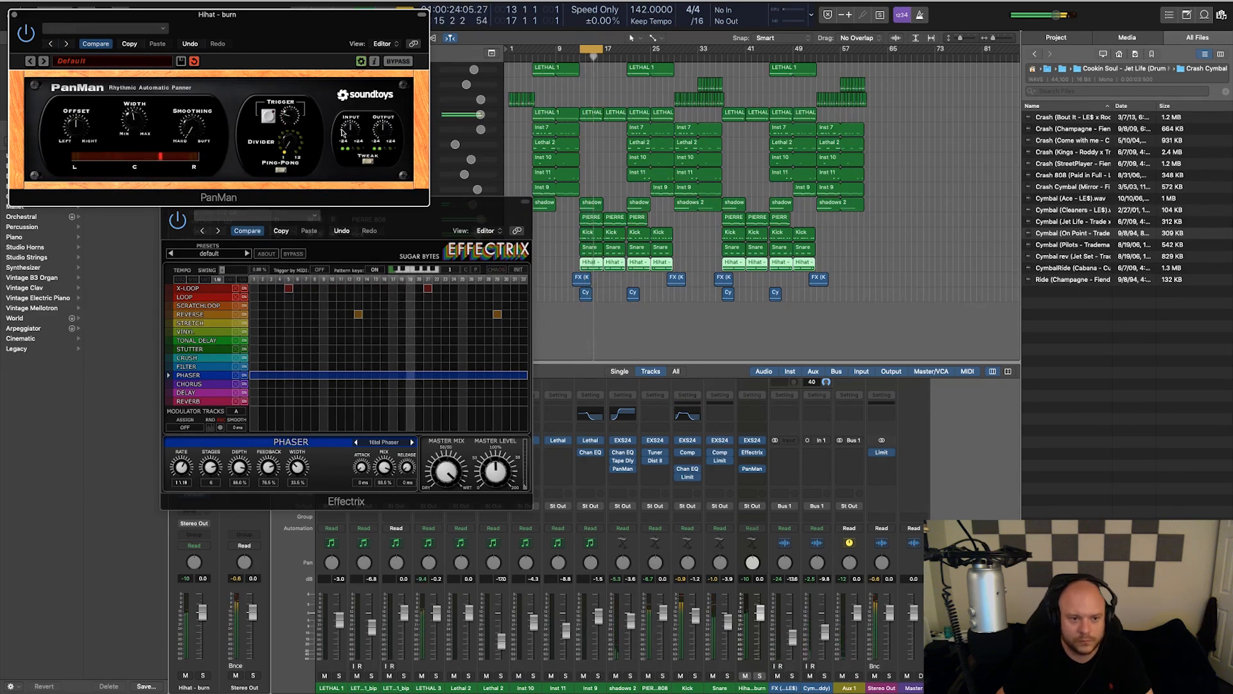
pyautogui.click(14, 14)
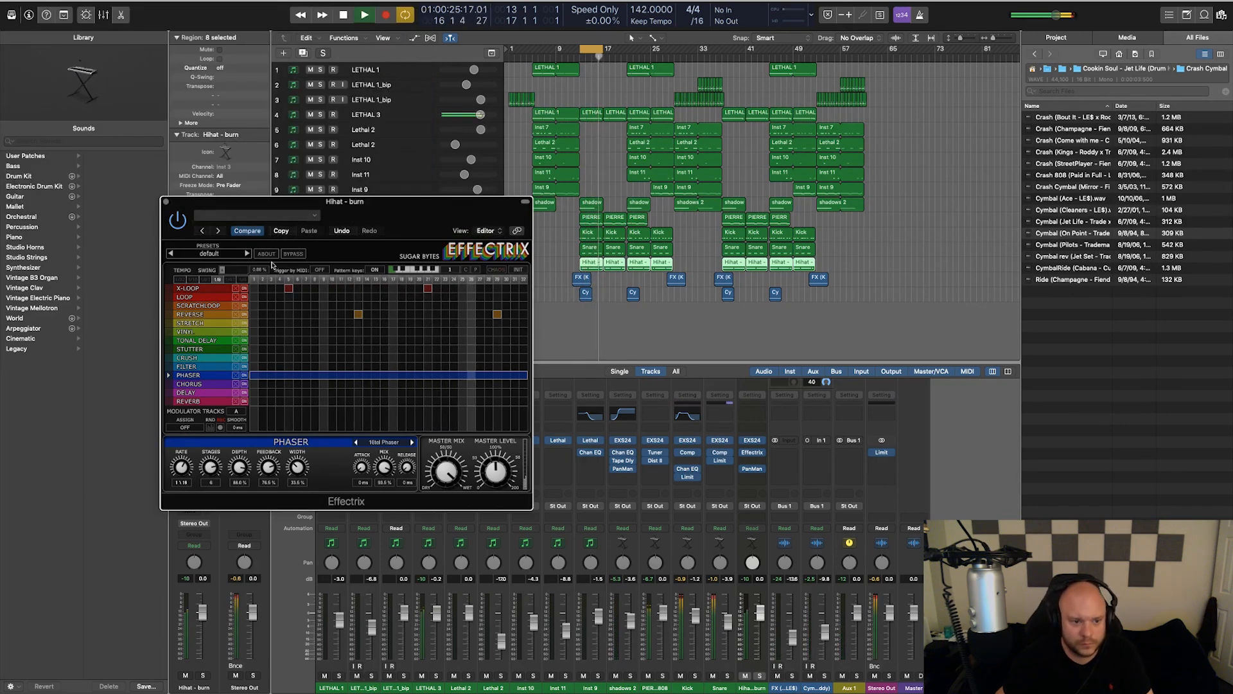
# Step: Close Effectrix, stop playback and set the cycle range from bar 1 to bar 62
pyautogui.click(166, 201)
pyautogui.press('space')
pyautogui.click(630, 318)
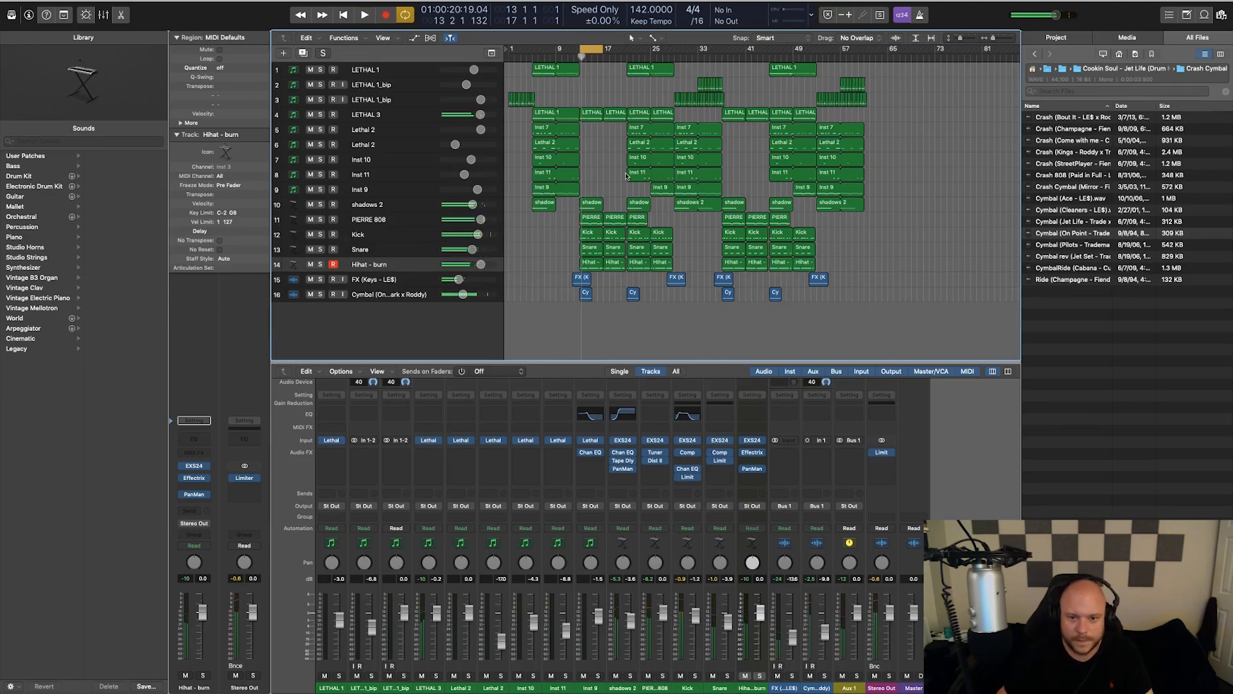
pyautogui.moveTo(511, 48); pyautogui.dragTo(866, 93)
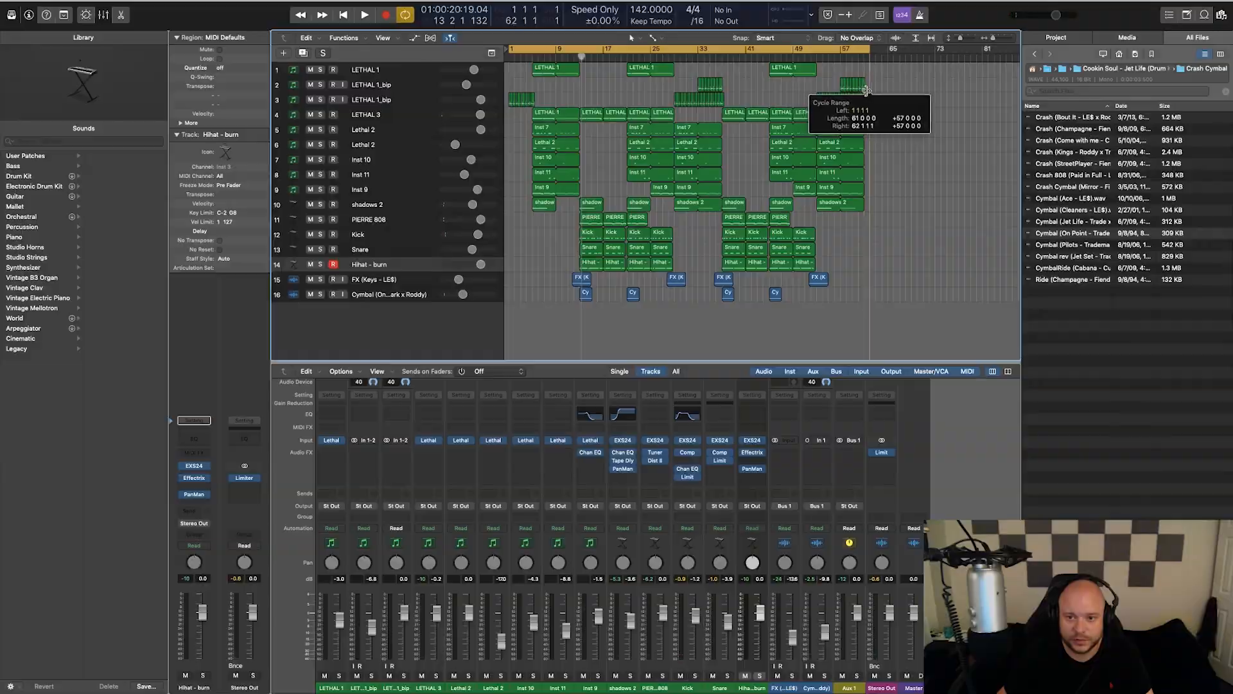